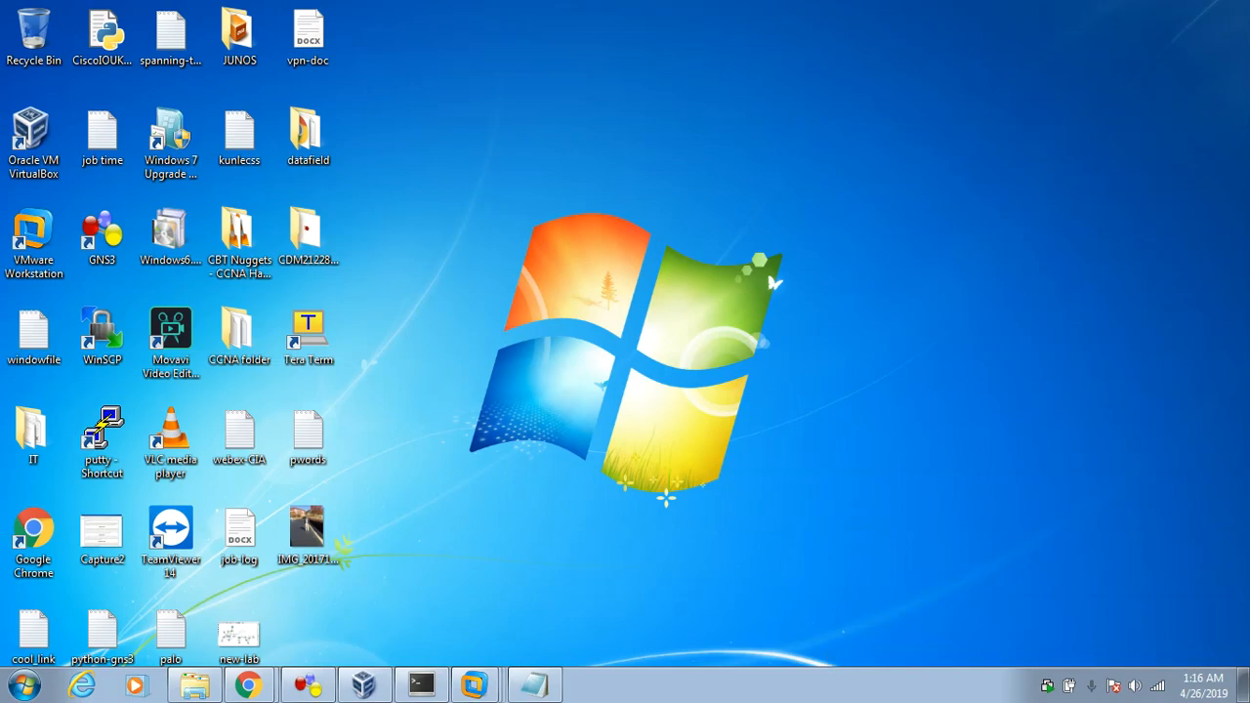
Step: Read the Notepad note about inserting security on a layer 3 link, and switch to the network topology in GNS3
click(532, 685)
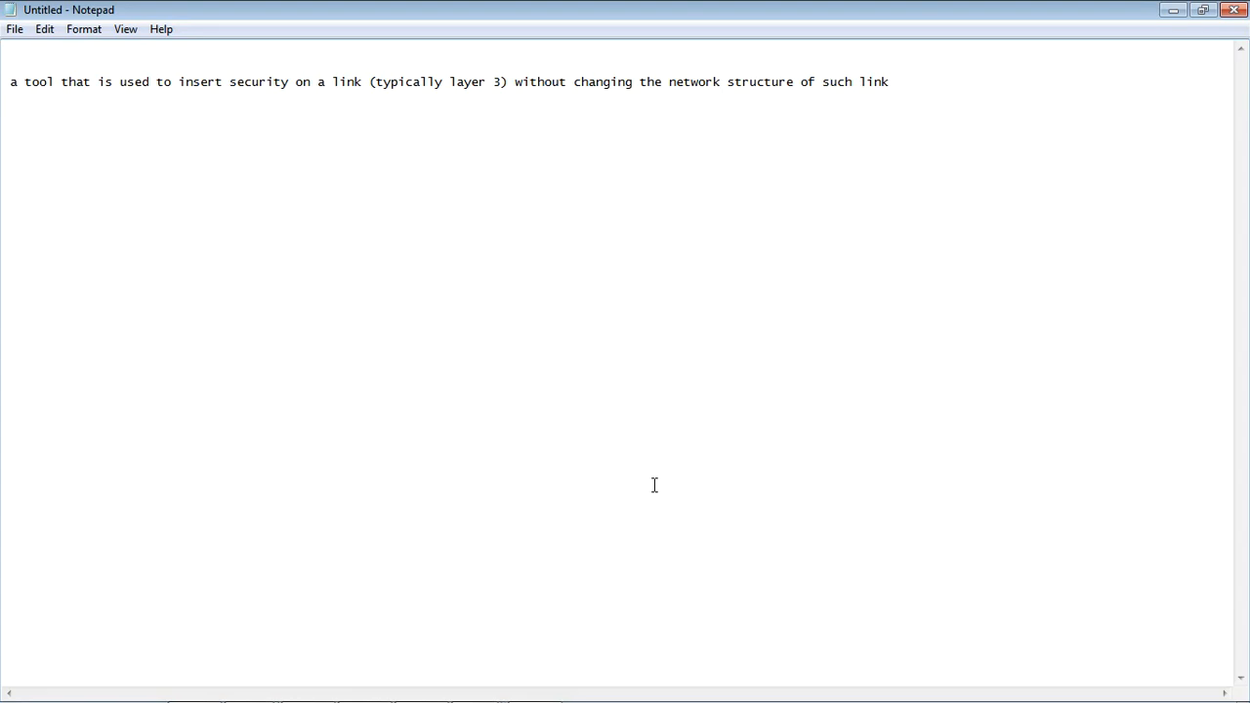
click(1164, 11)
mouse_move(386, 689)
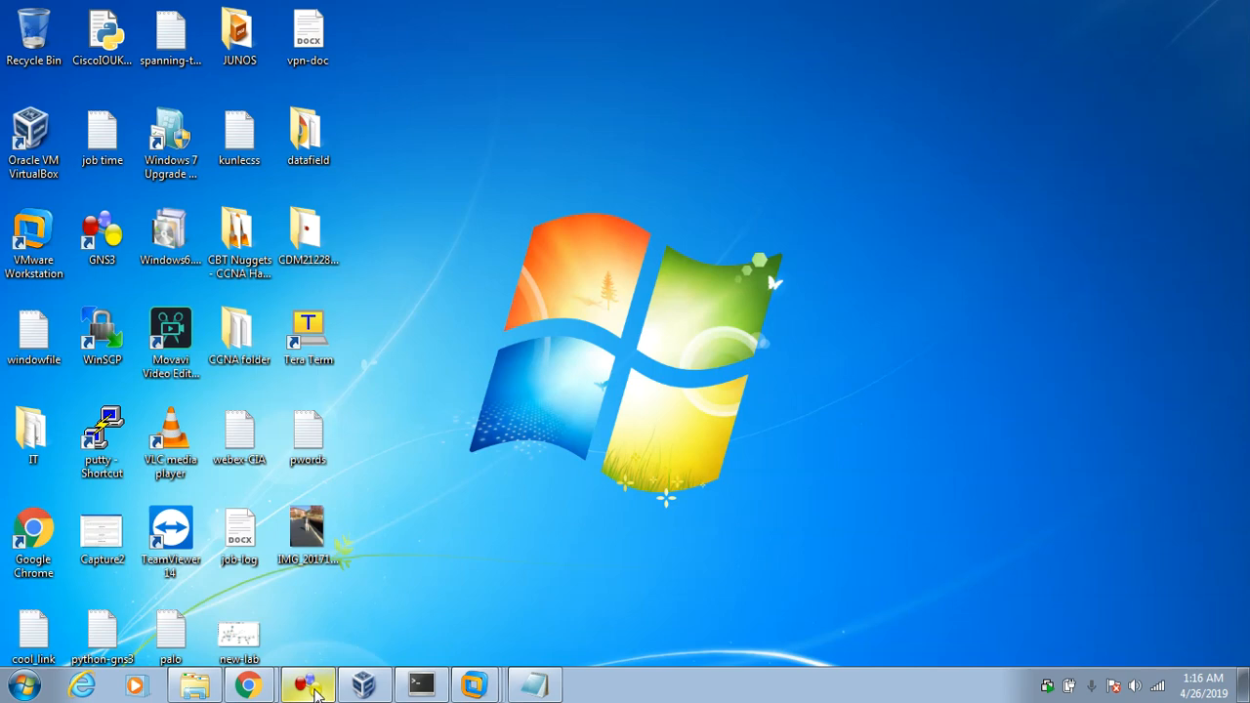
click(311, 688)
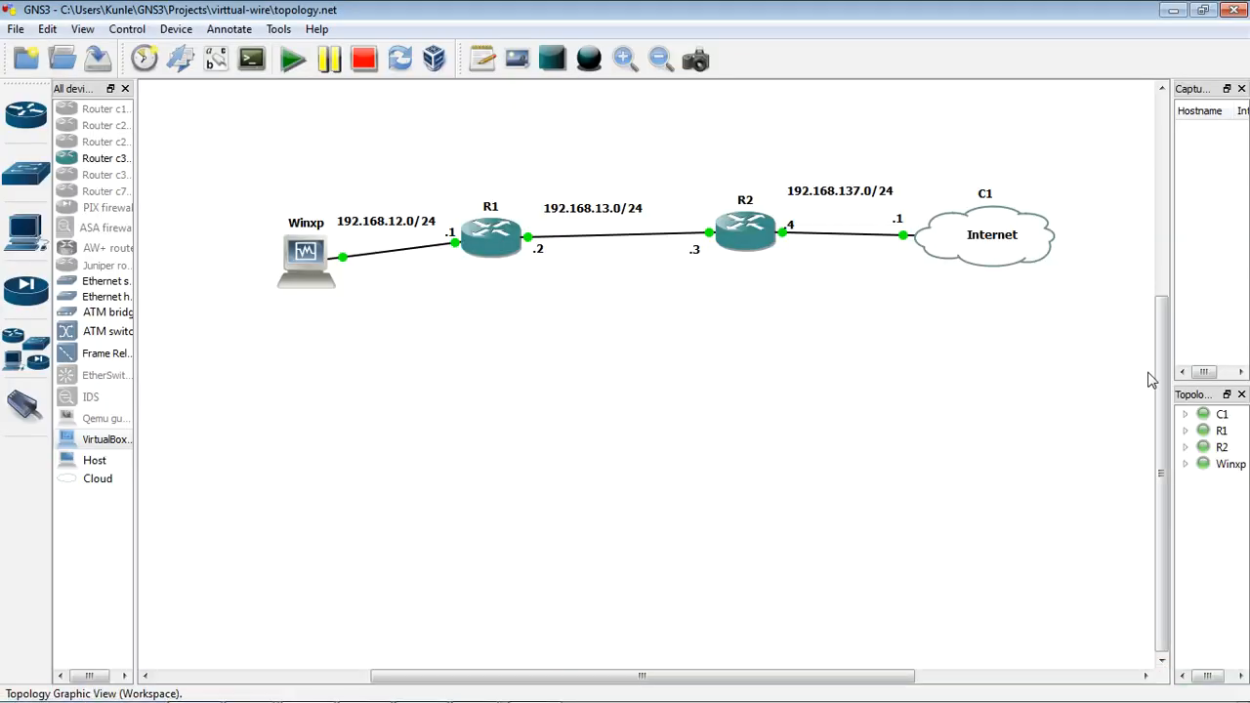
drag(1165, 393, 1162, 316)
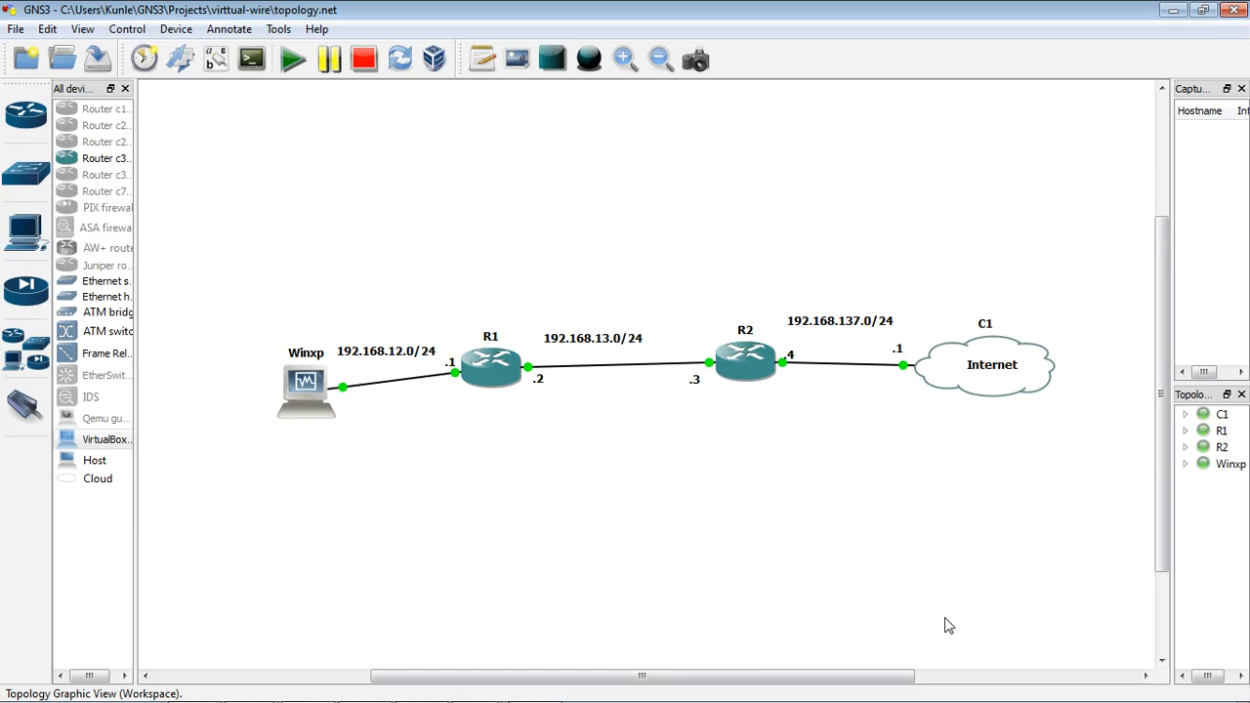
Step: Test internet connectivity from the Winxp guest by pinging 4.2.2.2 in its Command Prompt, and minimize the guest window
double_click(312, 405)
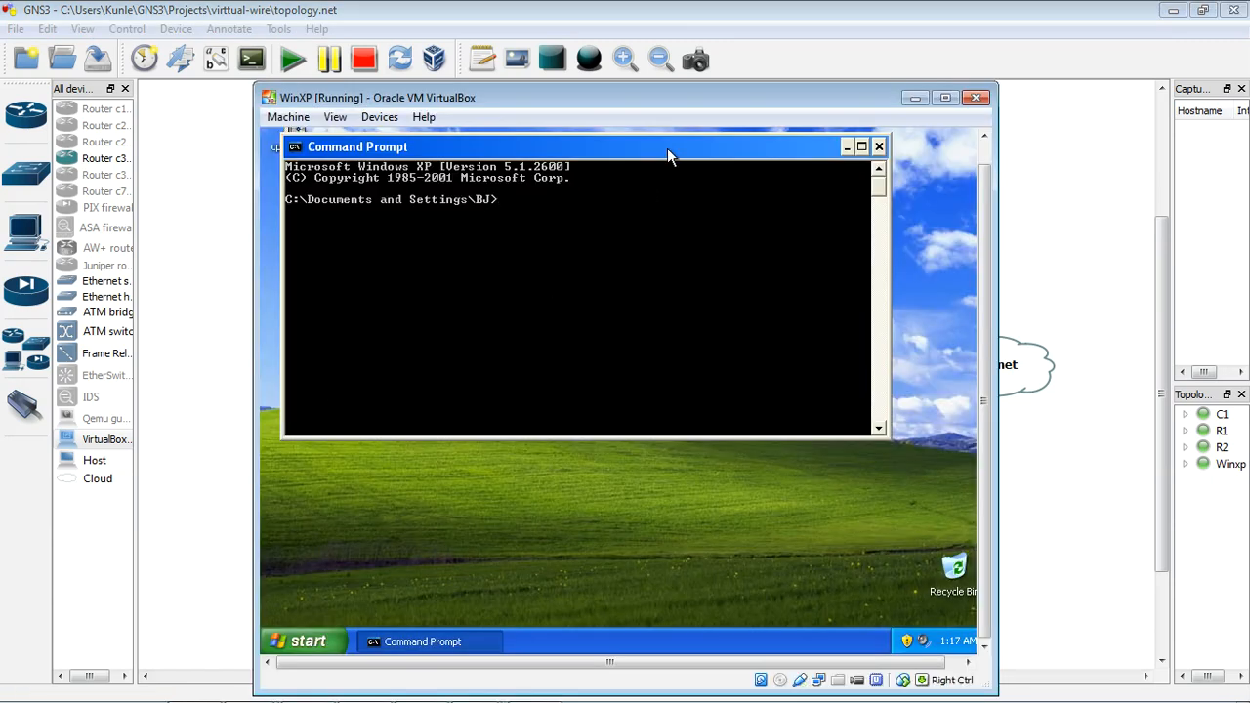
text(ping 4.2.2.2)
key(Return)
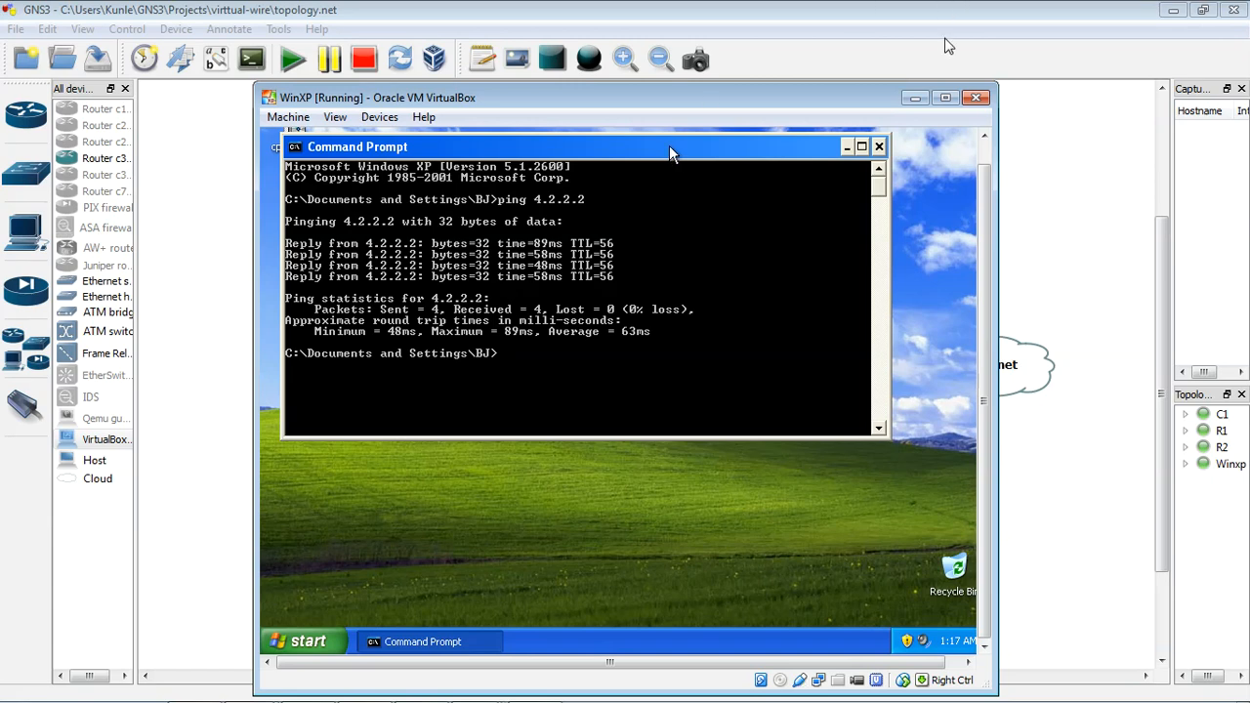
click(915, 98)
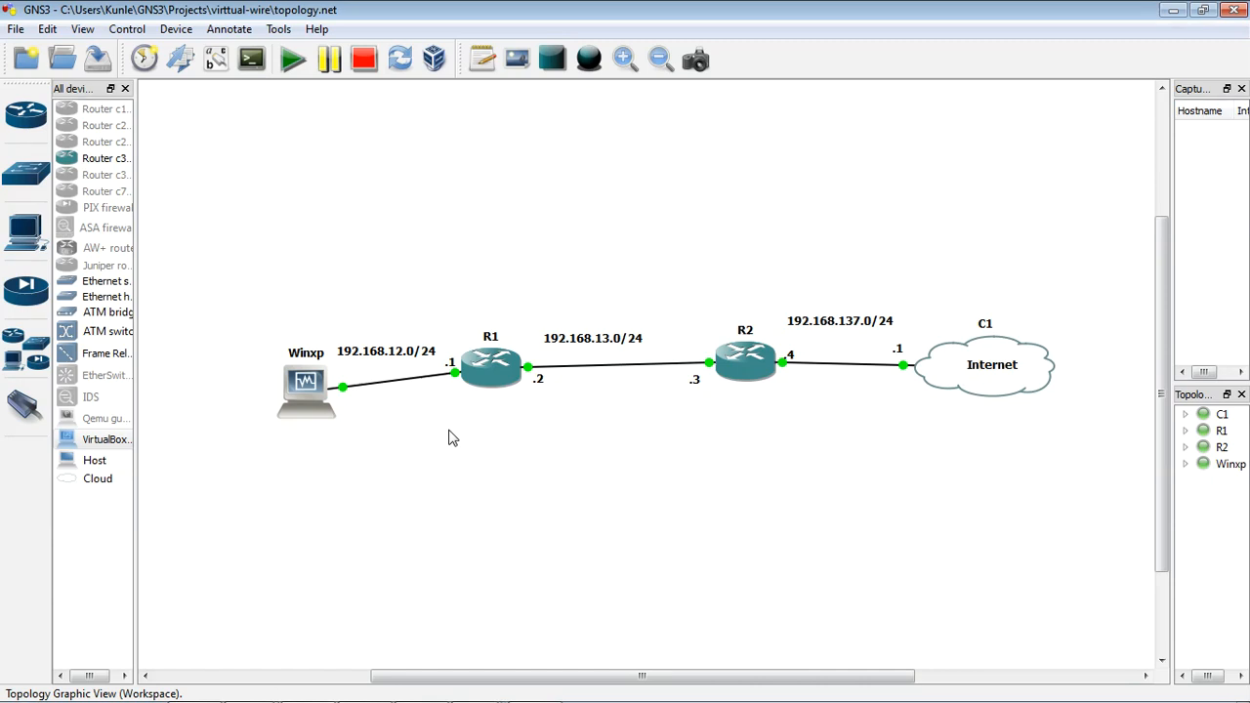
Step: Nudge the 192.168.13.0/24 label slightly above the link between R1 and R2 and deselect it
click(622, 342)
drag(622, 341, 628, 344)
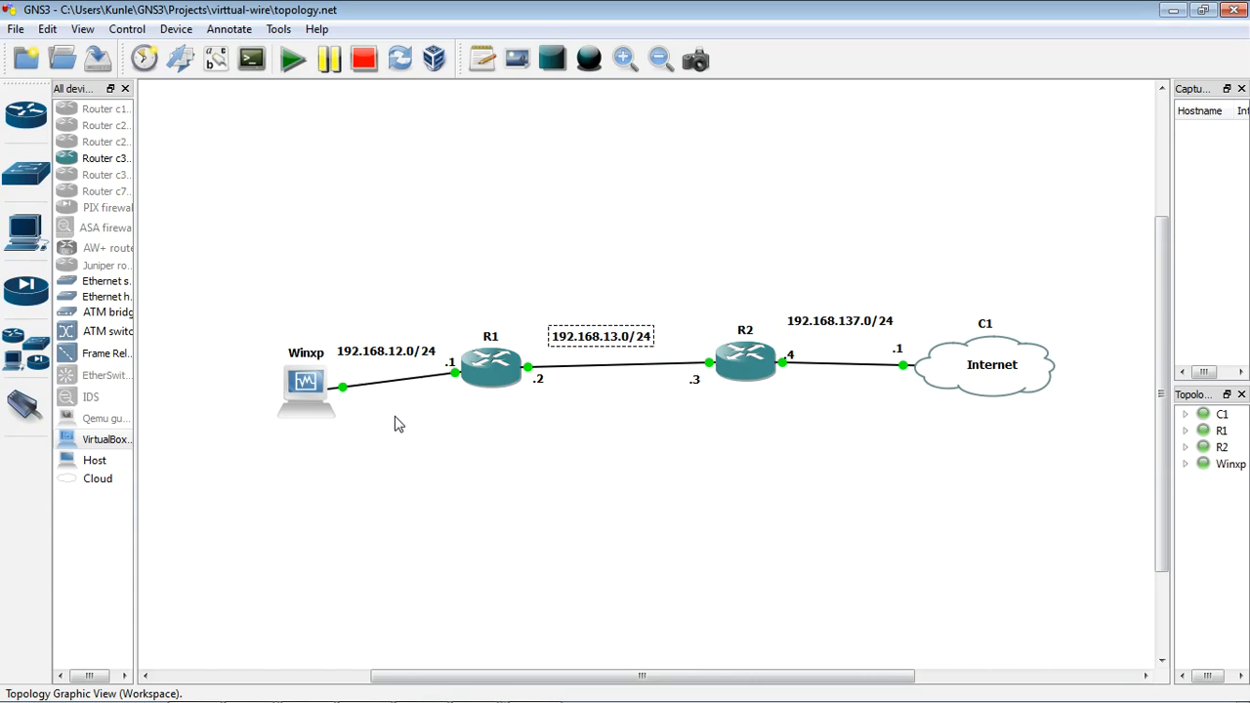
mouse_move(352, 411)
mouse_move(957, 394)
click(629, 438)
Step: Reread the Notepad definition of inserting security without changing the network structure, and return to the GNS3 topology
click(544, 695)
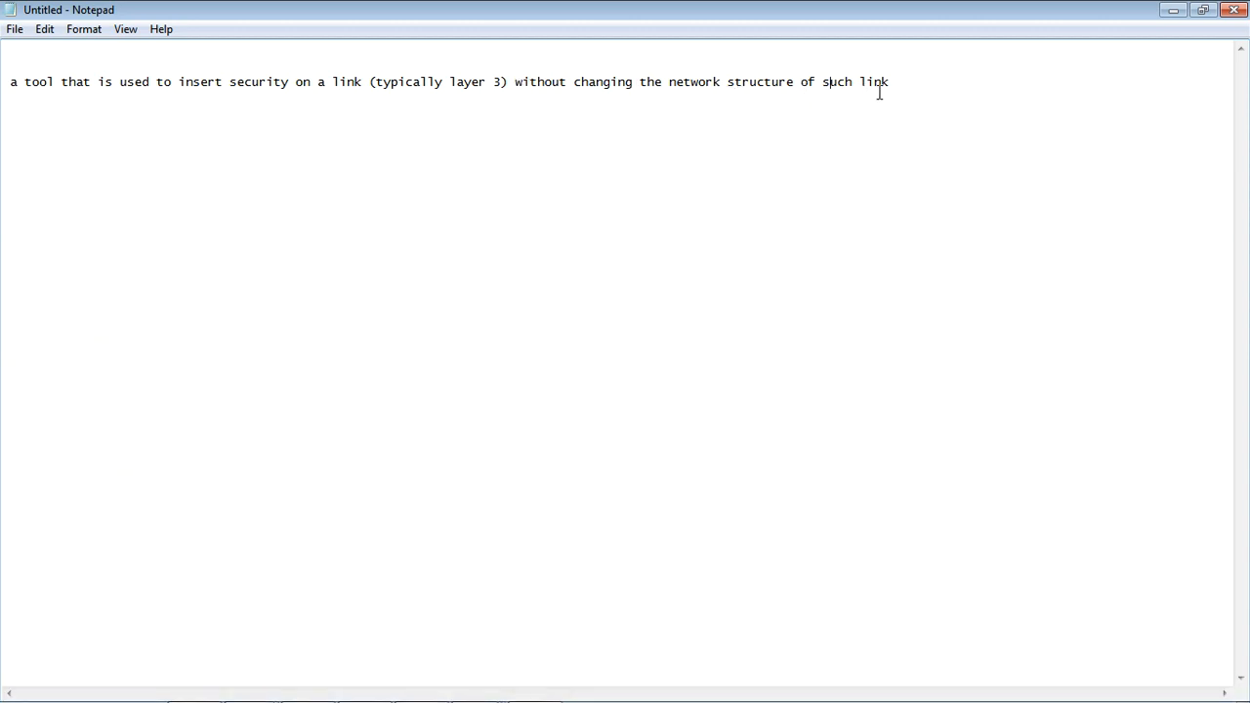
click(1172, 10)
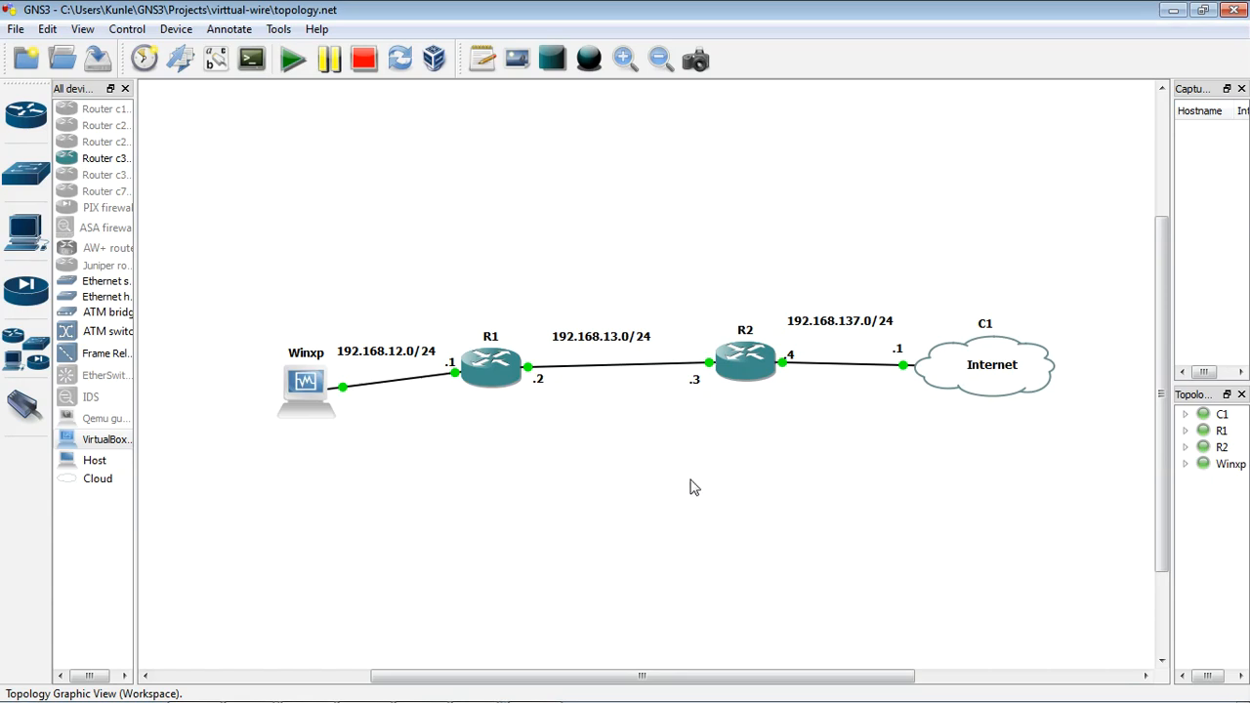
Step: Delete the link between R1 and R2 and move the 192.168.13.0/24 label upward to free the space between them
right_click(621, 370)
click(669, 400)
click(583, 348)
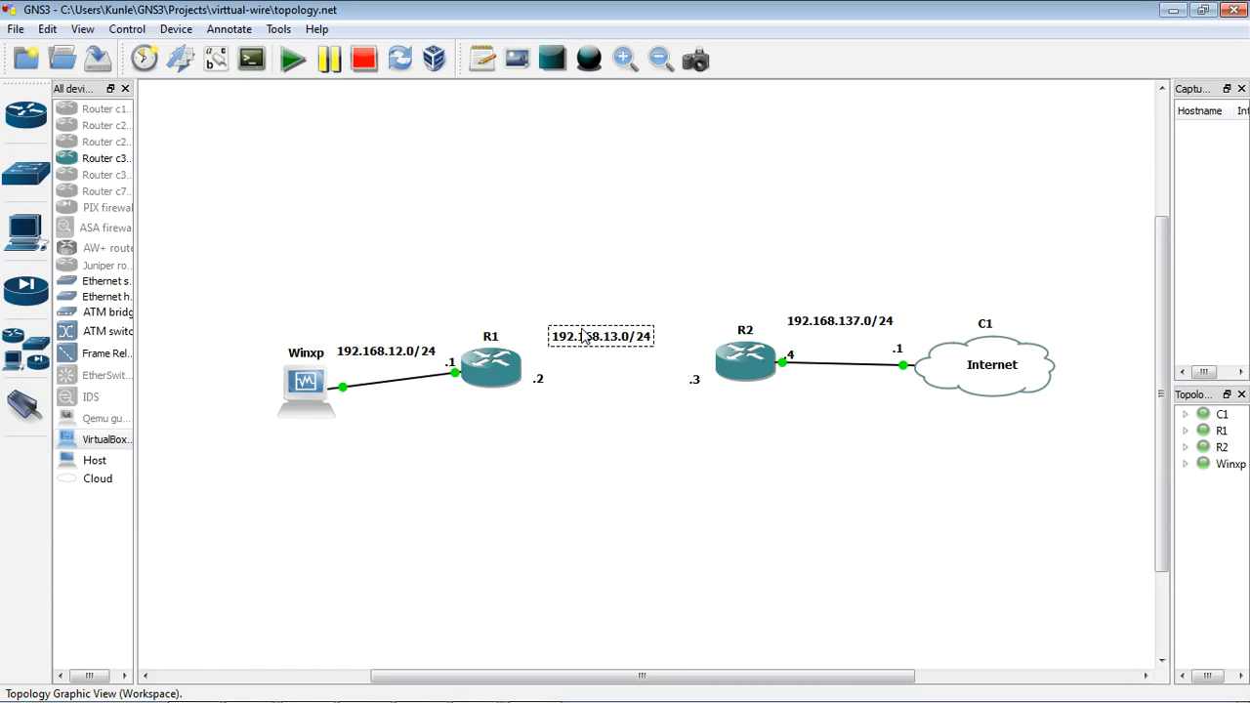
drag(582, 335, 581, 315)
Step: Place a Host between R1 and R2 with an Ethernet switch below it, raising the 192.168.13.0/24 label clear of the host
drag(85, 469, 627, 378)
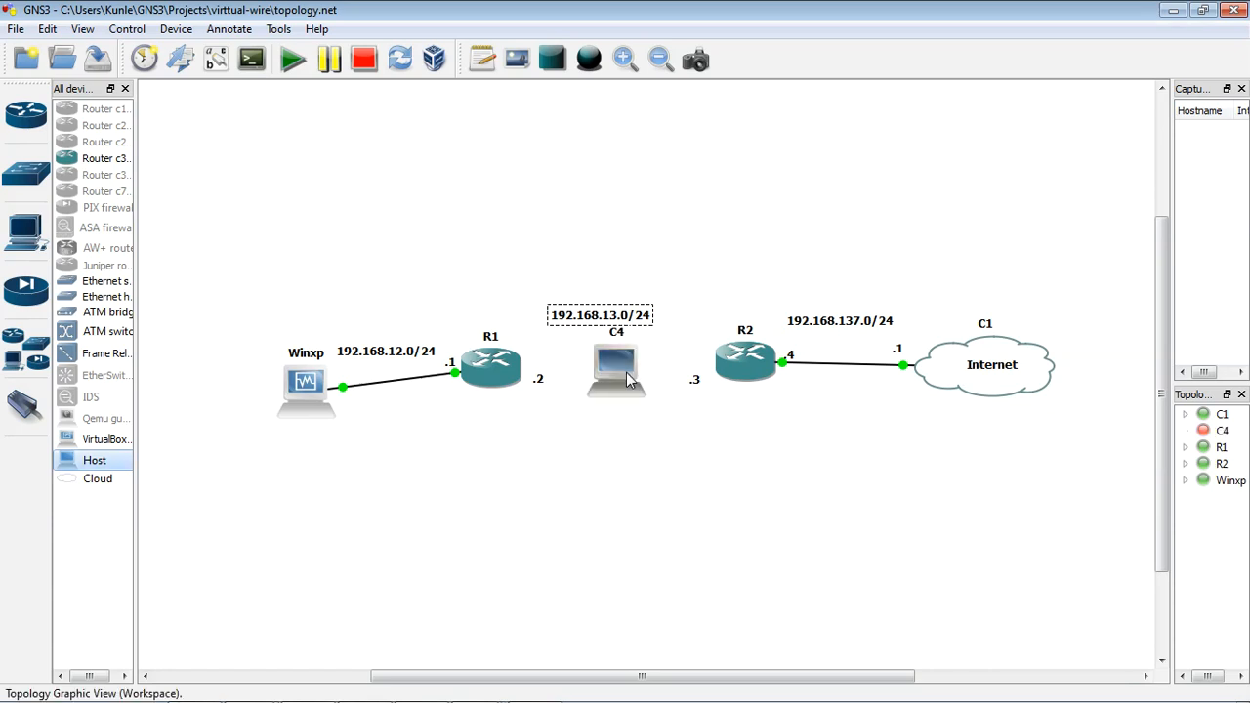
drag(618, 322, 615, 310)
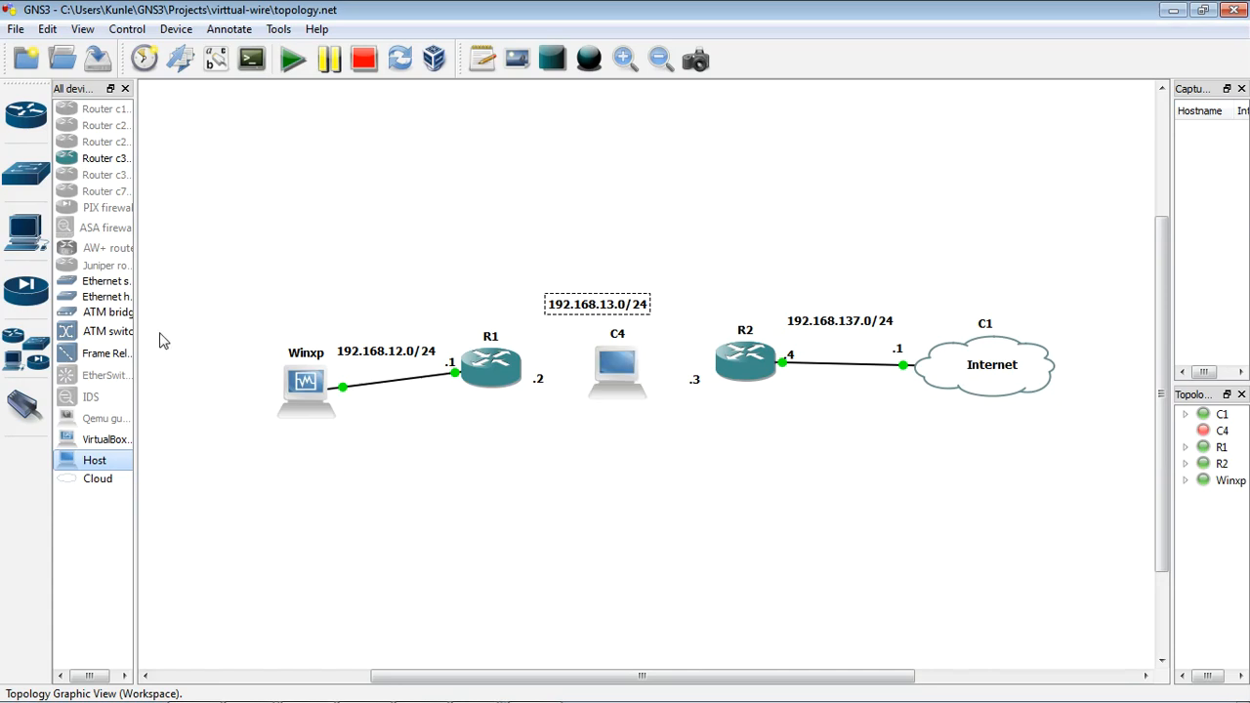
drag(122, 280, 630, 458)
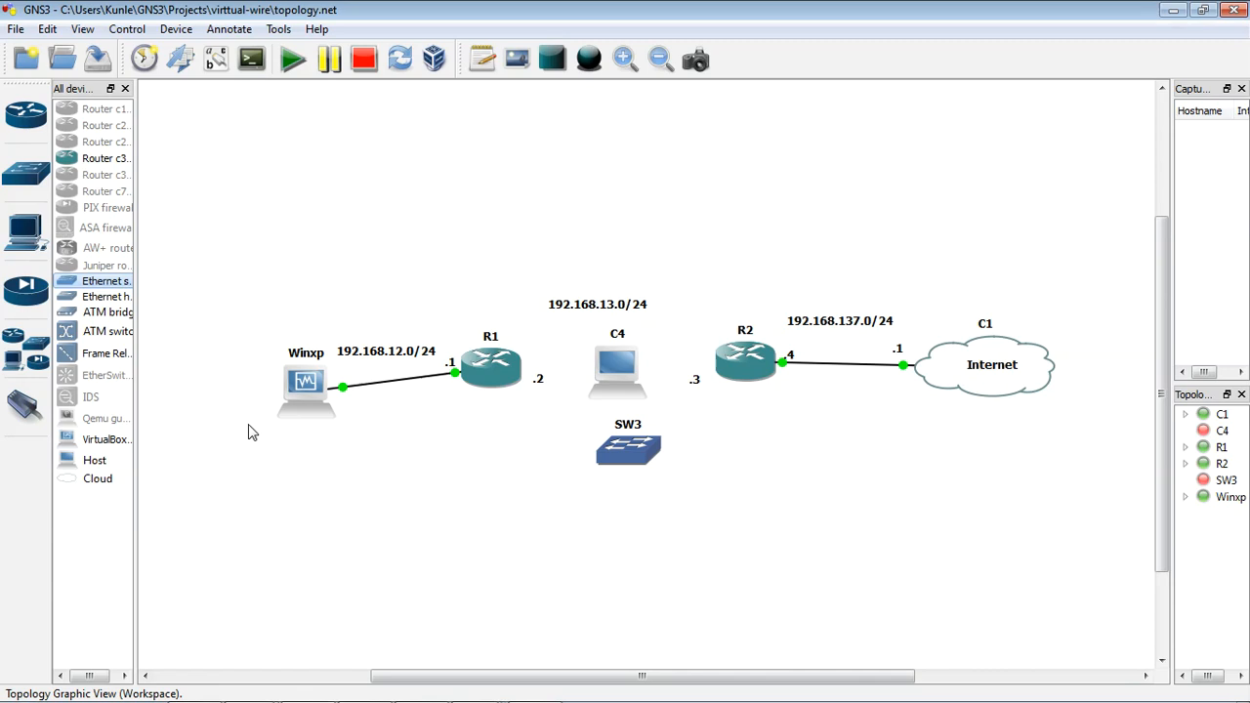
Step: Add the VirtualBox guest win7-new to the topology below the Ethernet switch
drag(107, 449, 635, 557)
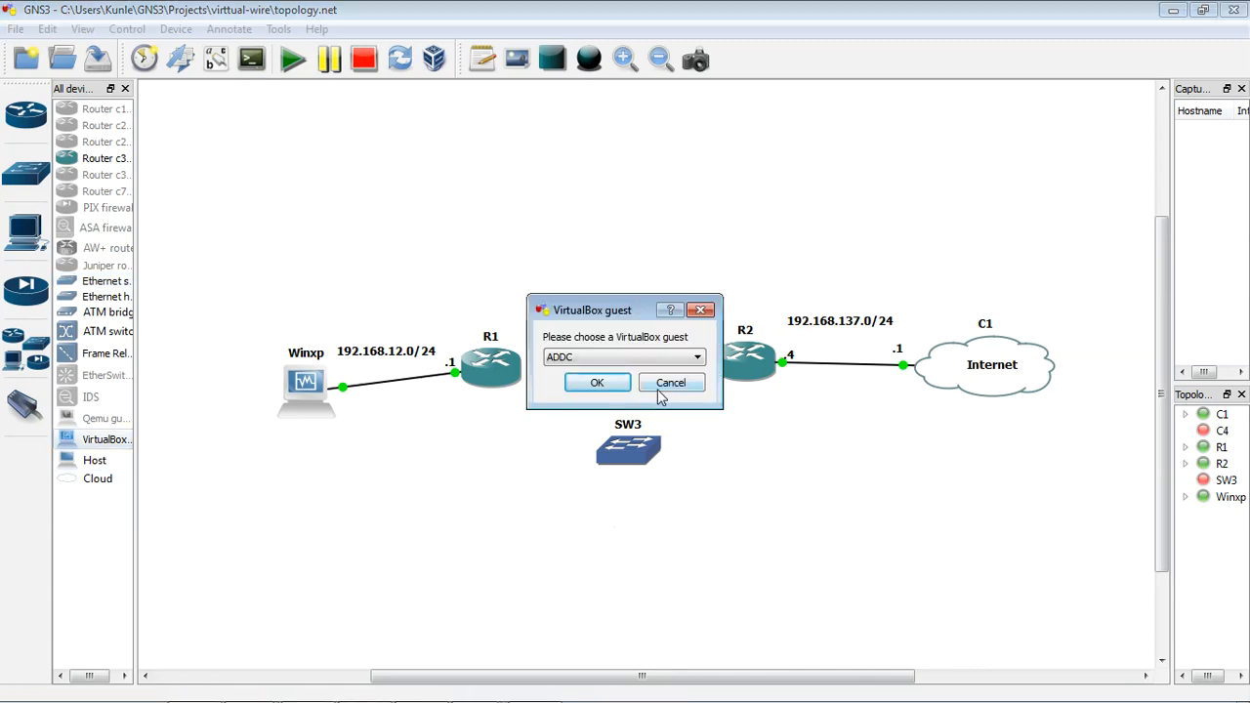
click(631, 358)
click(610, 396)
click(604, 384)
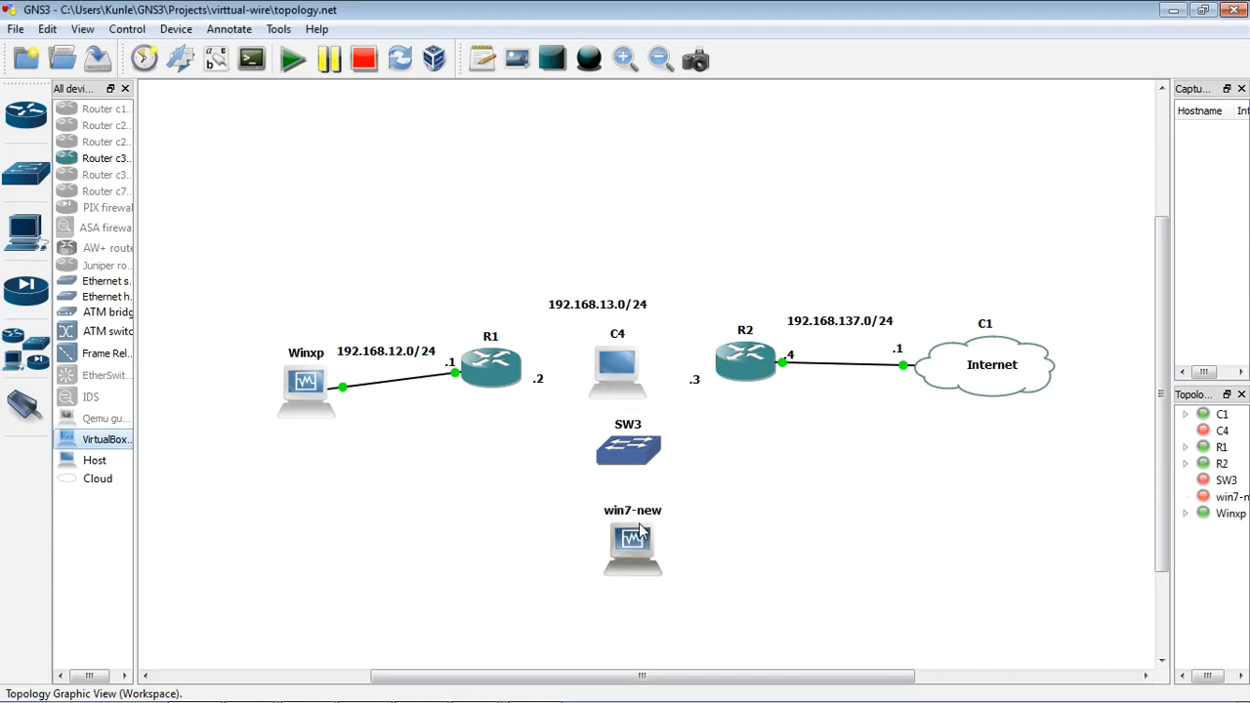
Step: Open the configuration of host C4 and delete all of its preset generic Ethernet NIO entries
right_click(607, 386)
click(646, 391)
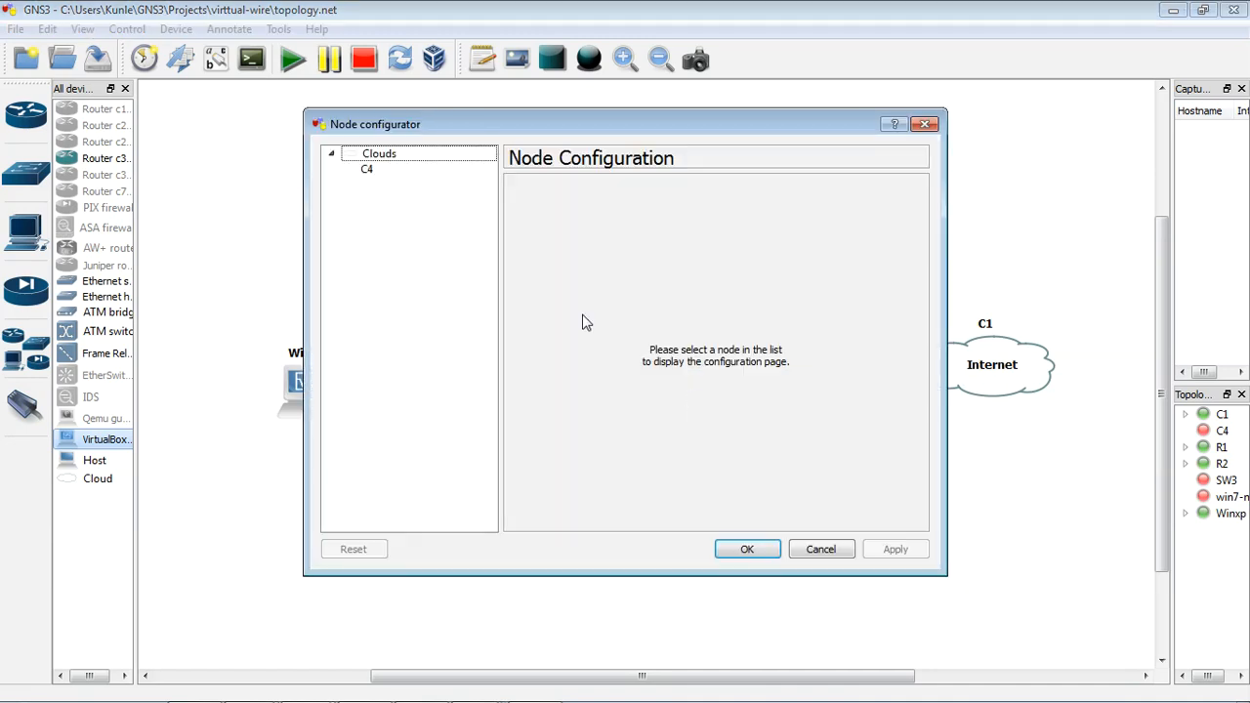
click(407, 174)
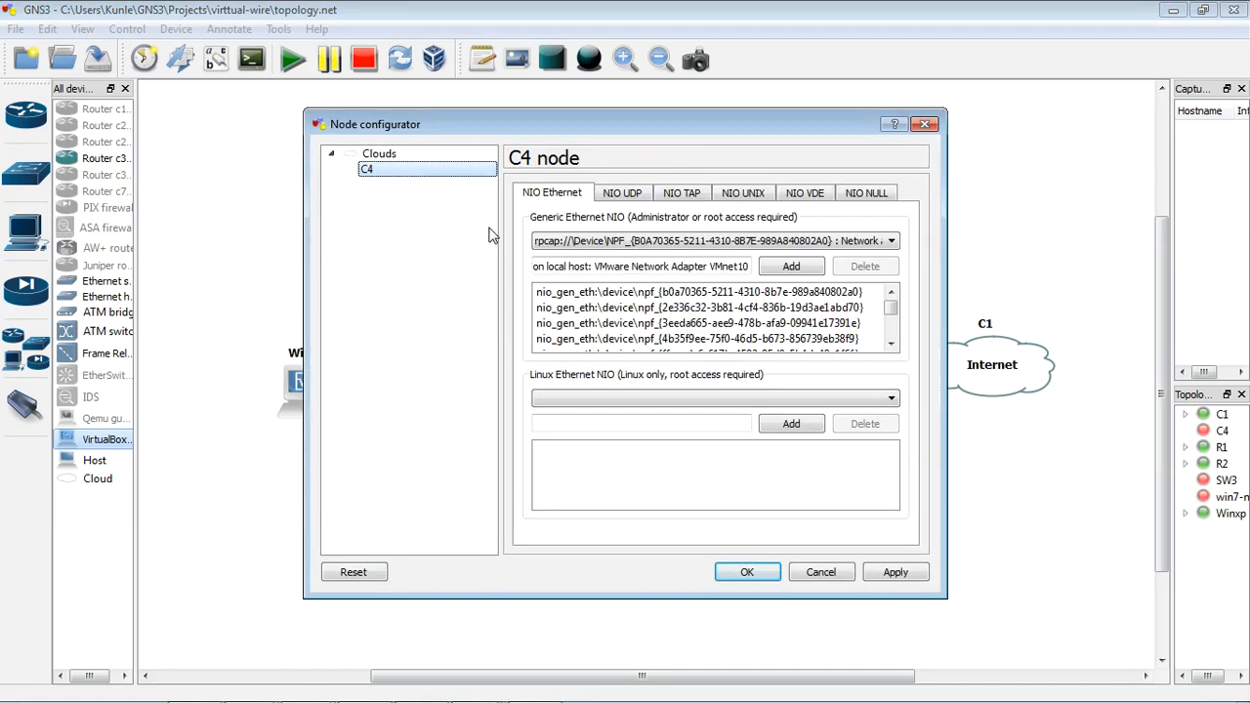
click(656, 292)
click(875, 266)
click(874, 269)
click(873, 269)
click(872, 272)
click(872, 272)
click(872, 271)
click(872, 271)
click(872, 272)
click(872, 271)
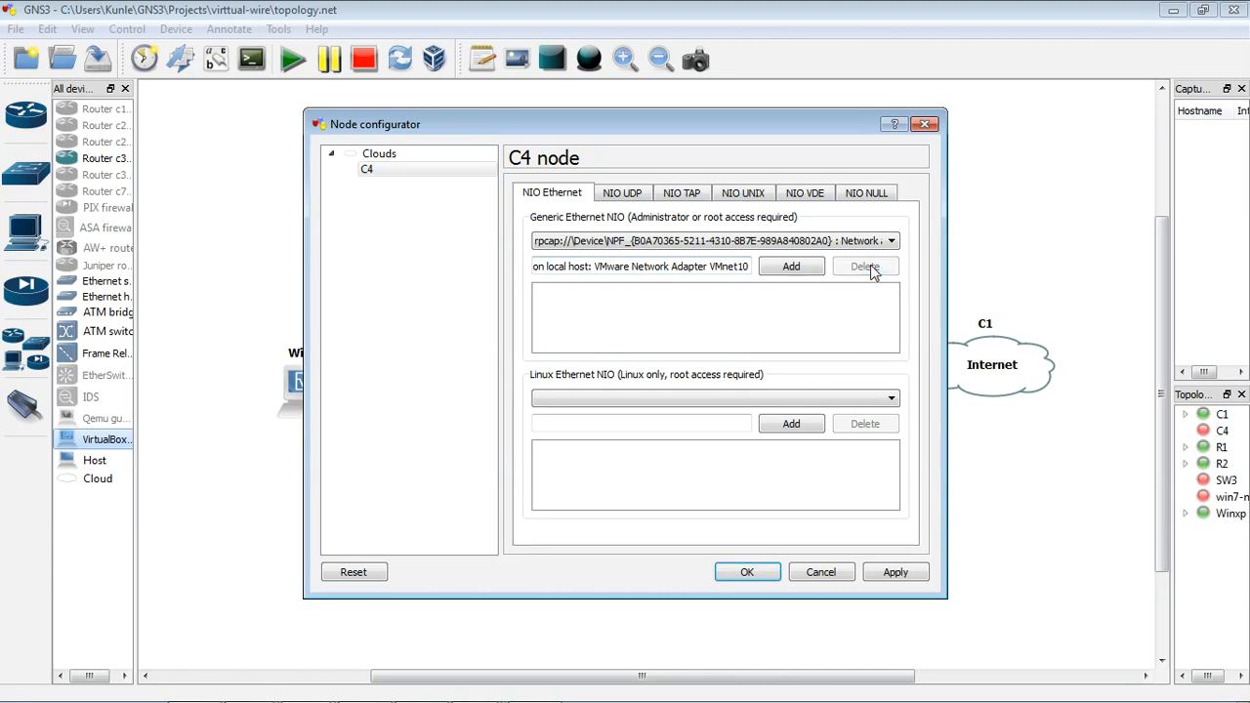
Step: Add the VMware Network Adapters VMnet1 and VMnet2 as generic Ethernet NIOs on C4
click(875, 242)
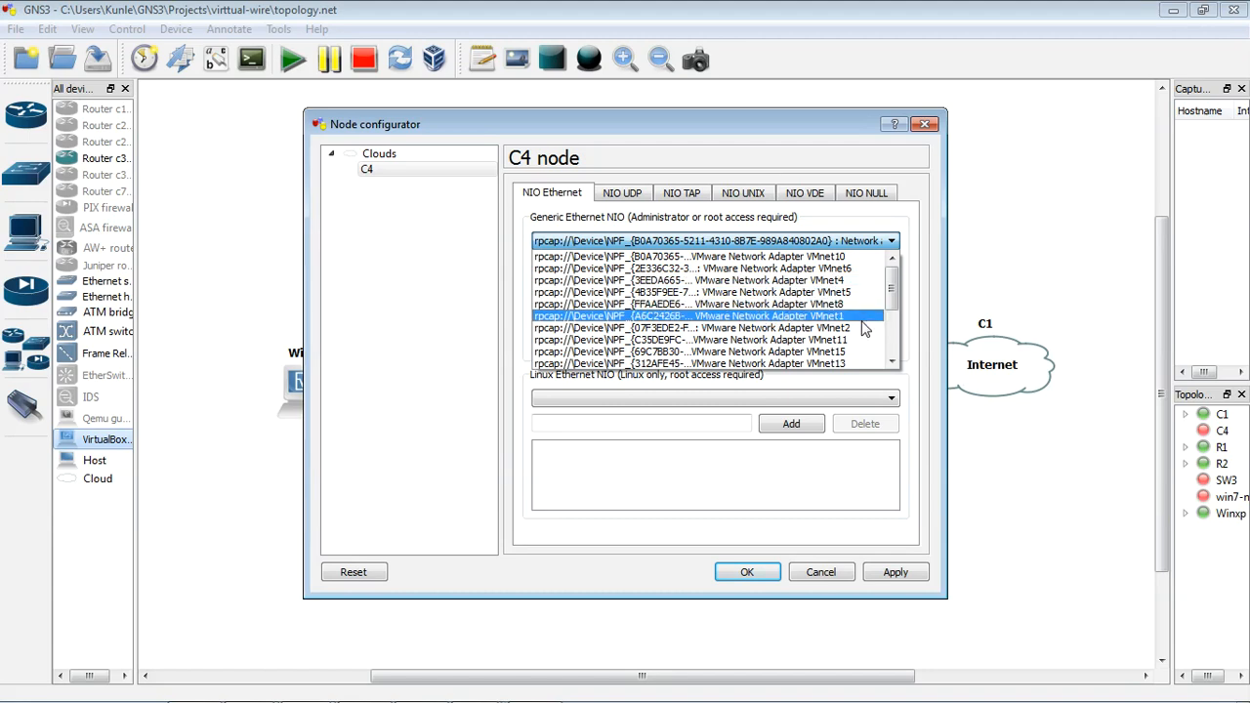
click(850, 316)
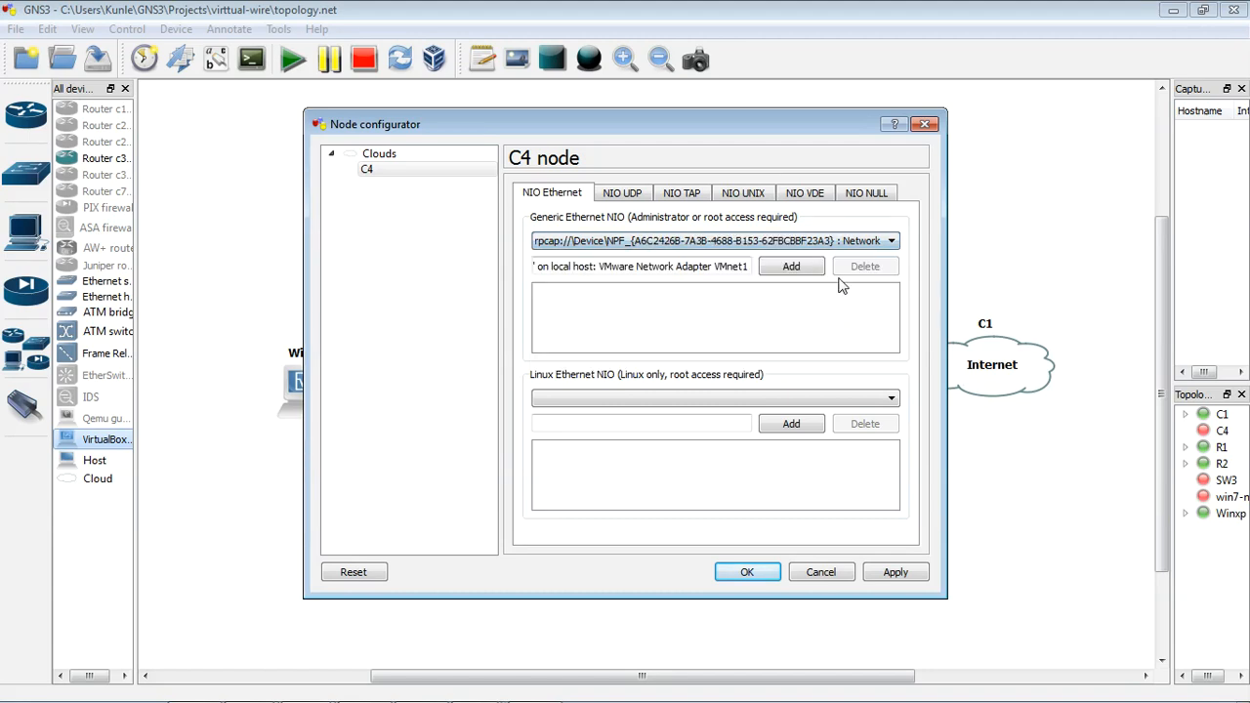
click(809, 266)
click(848, 244)
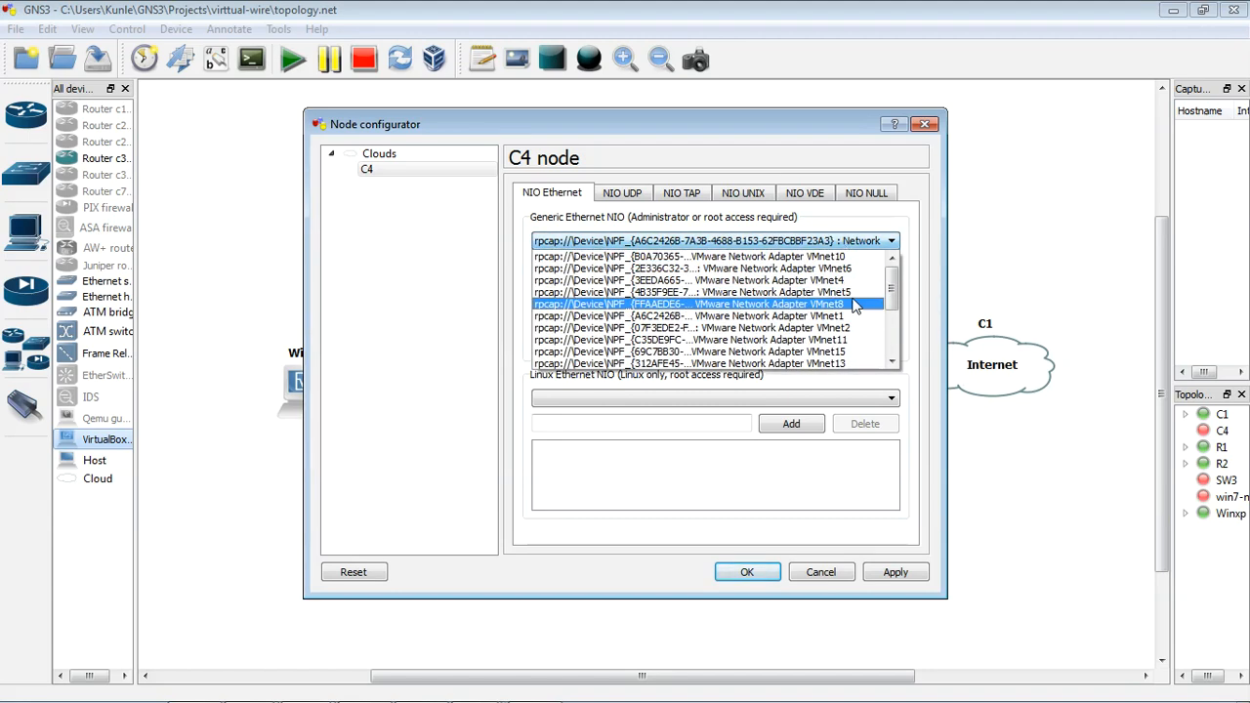
drag(889, 292, 889, 311)
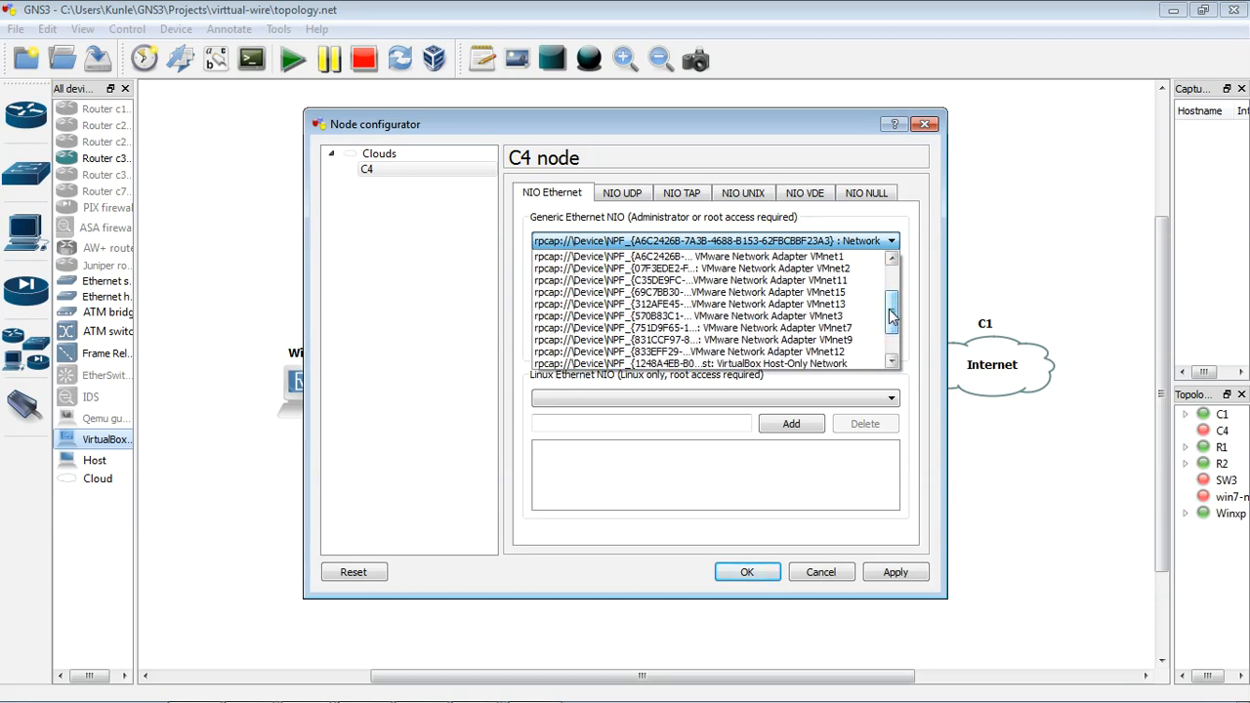
click(850, 270)
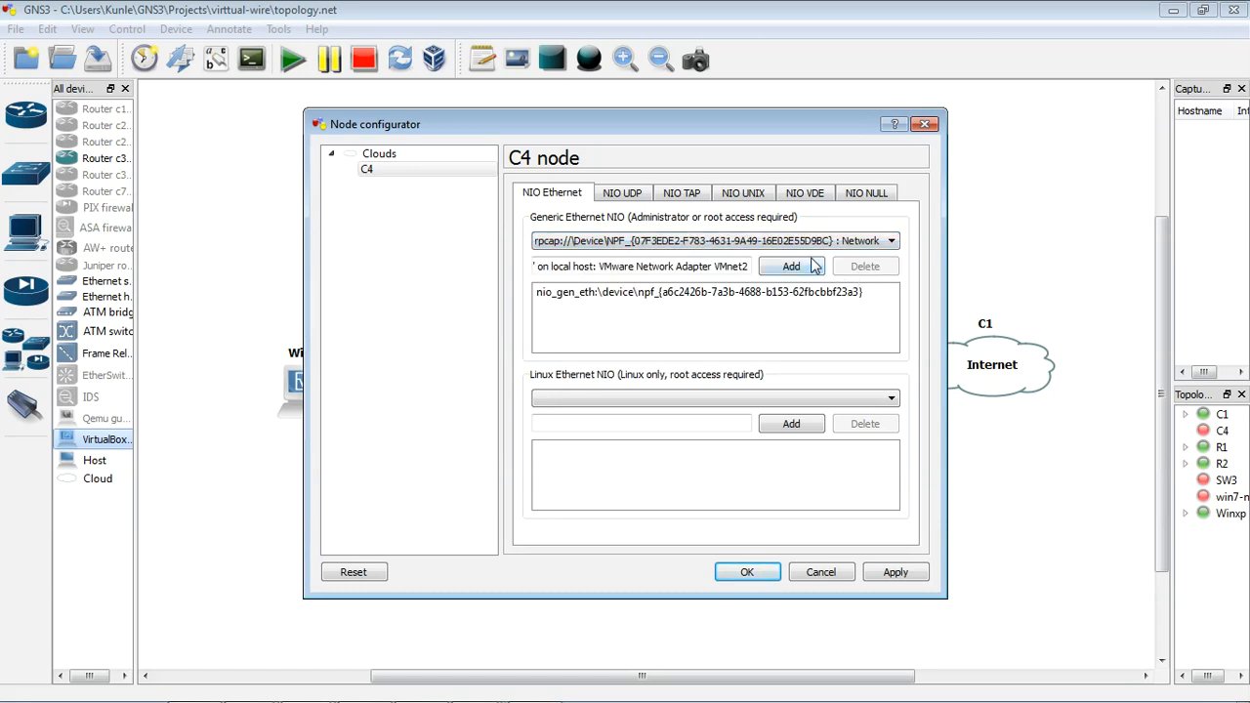
click(814, 267)
Step: Add VMware Network Adapter VMnet3 as a generic Ethernet NIO on C4 and accept the node configuration
click(865, 246)
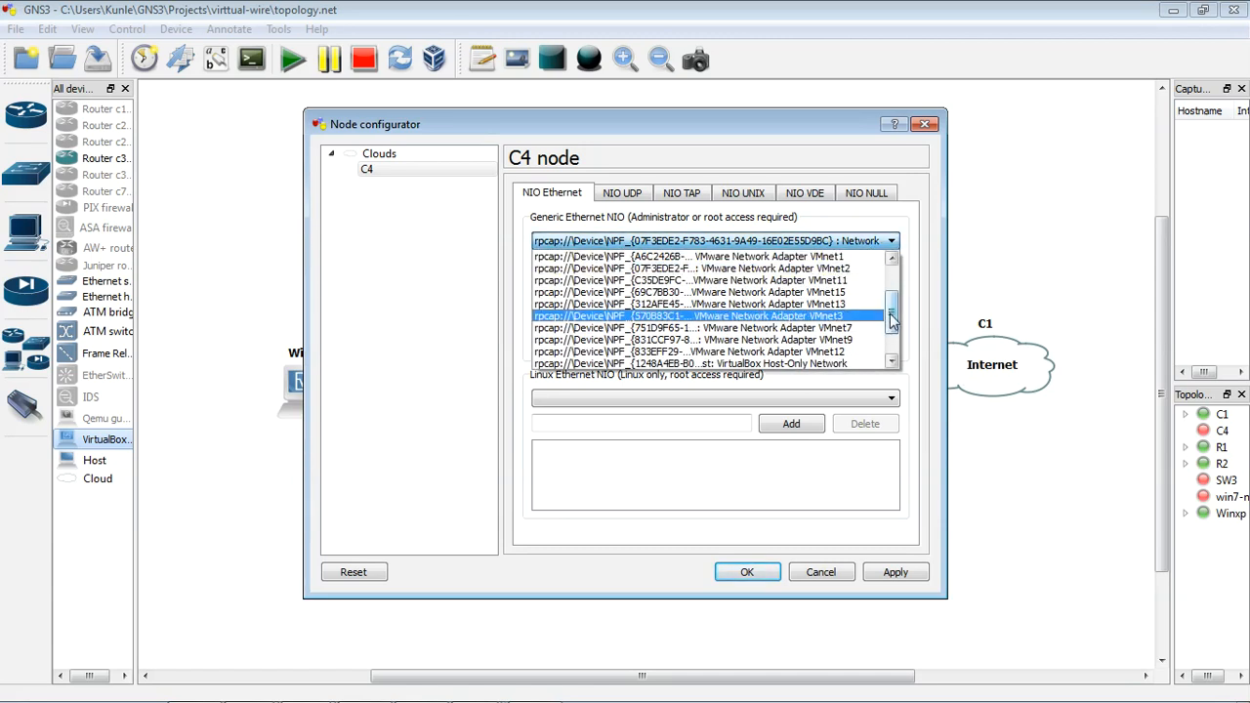
scroll(891, 322, down, 3)
scroll(893, 331, up, 3)
click(879, 316)
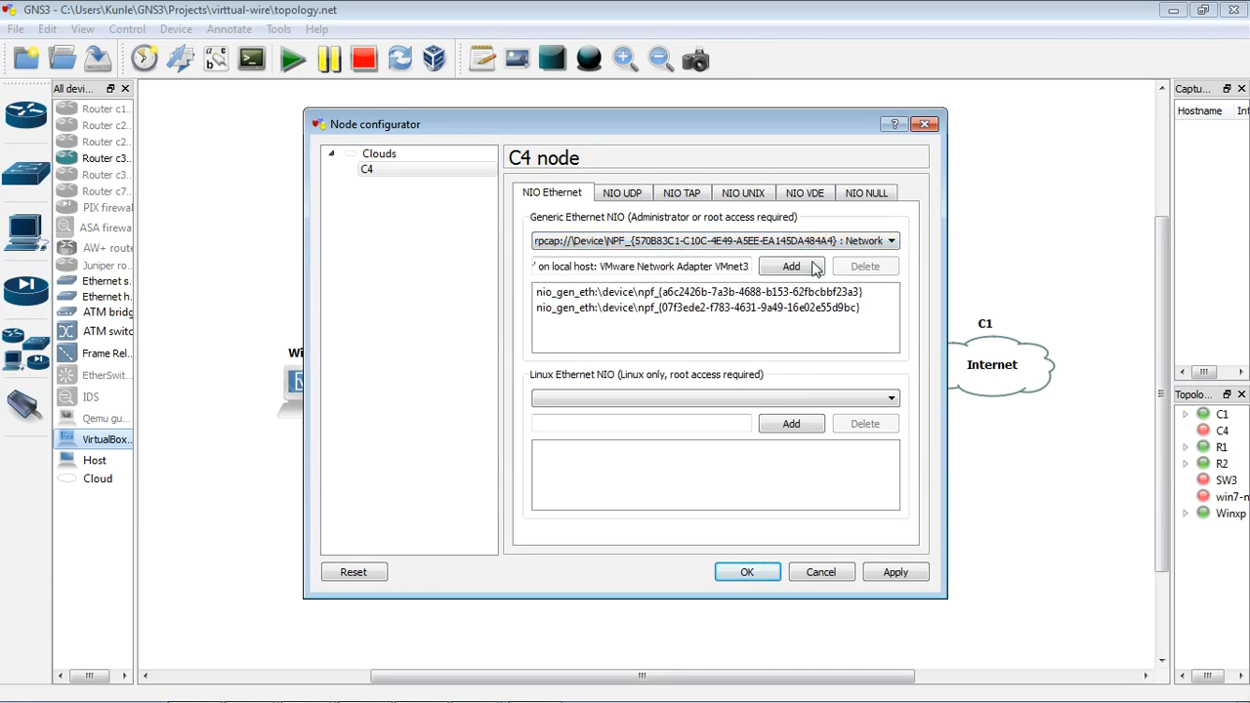
click(793, 268)
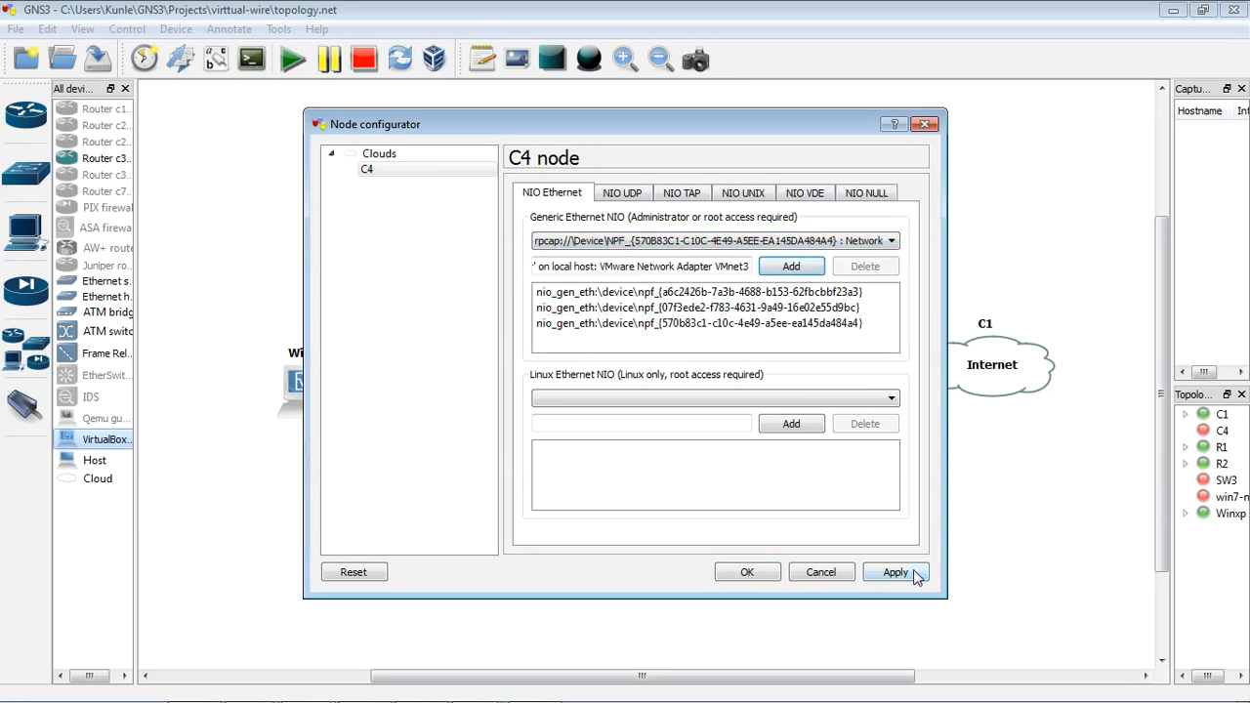
click(768, 575)
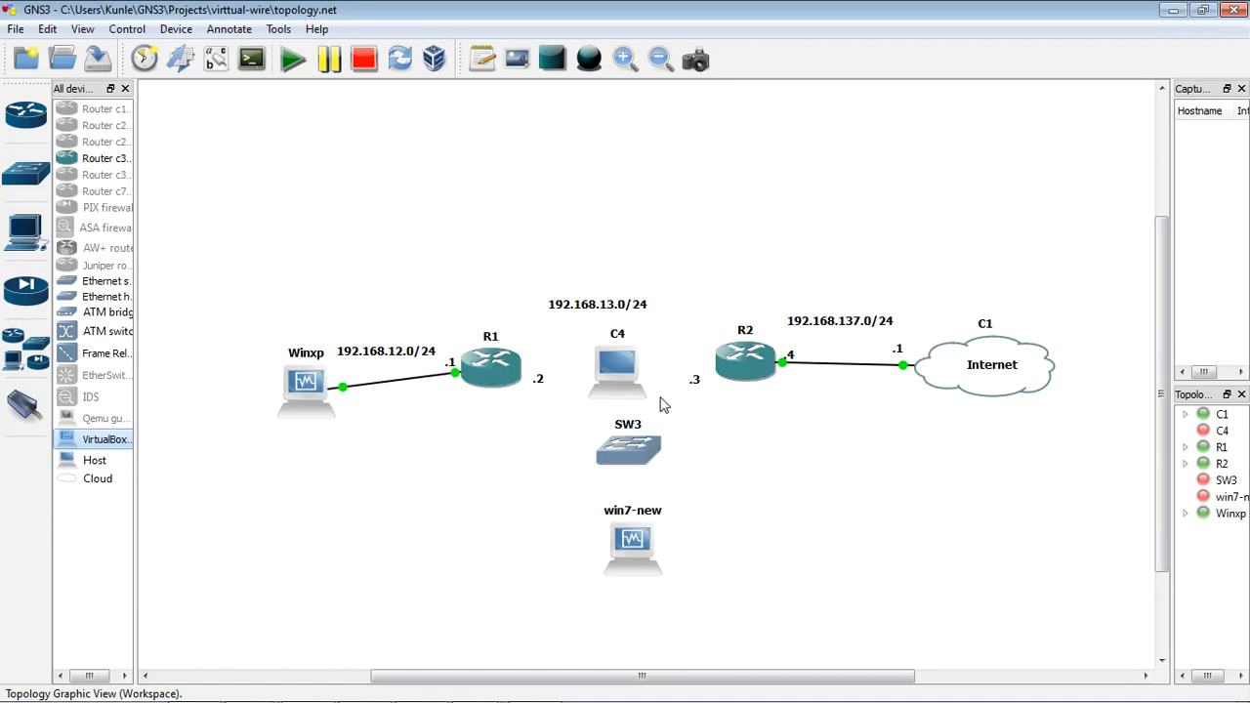
Step: Link C4's VMnet1 adapter to port 1 of switch SW3
click(25, 406)
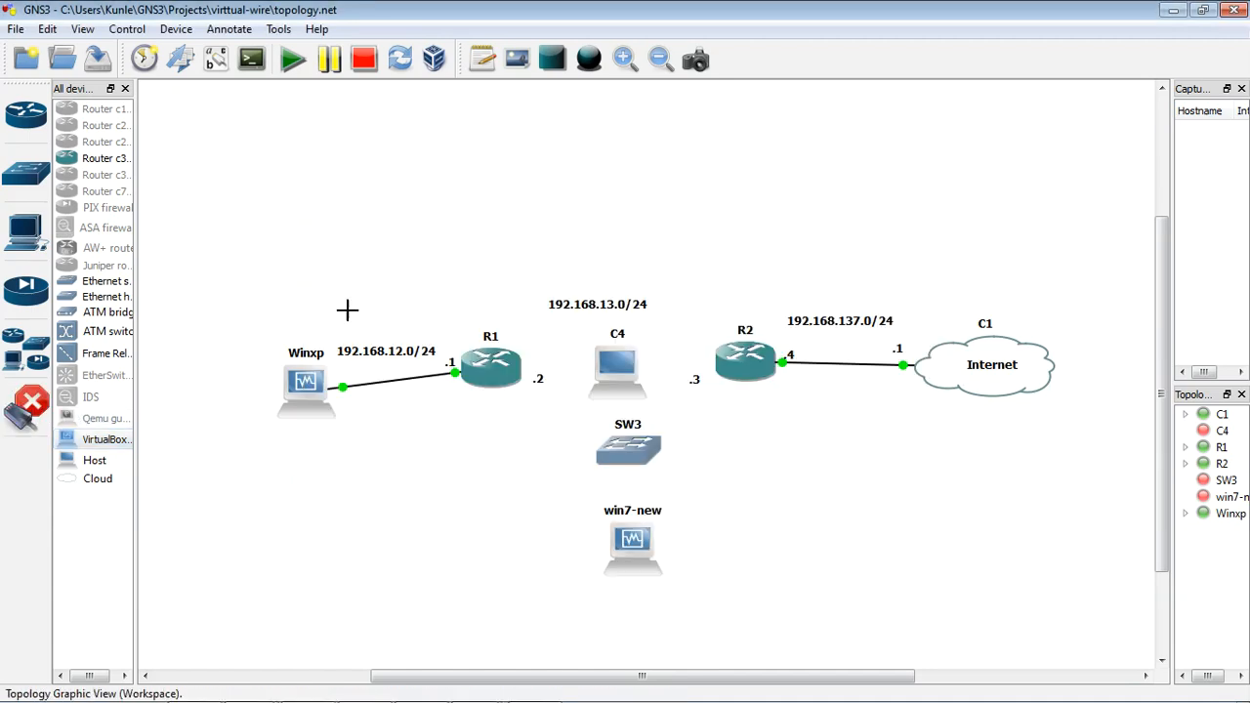
click(626, 372)
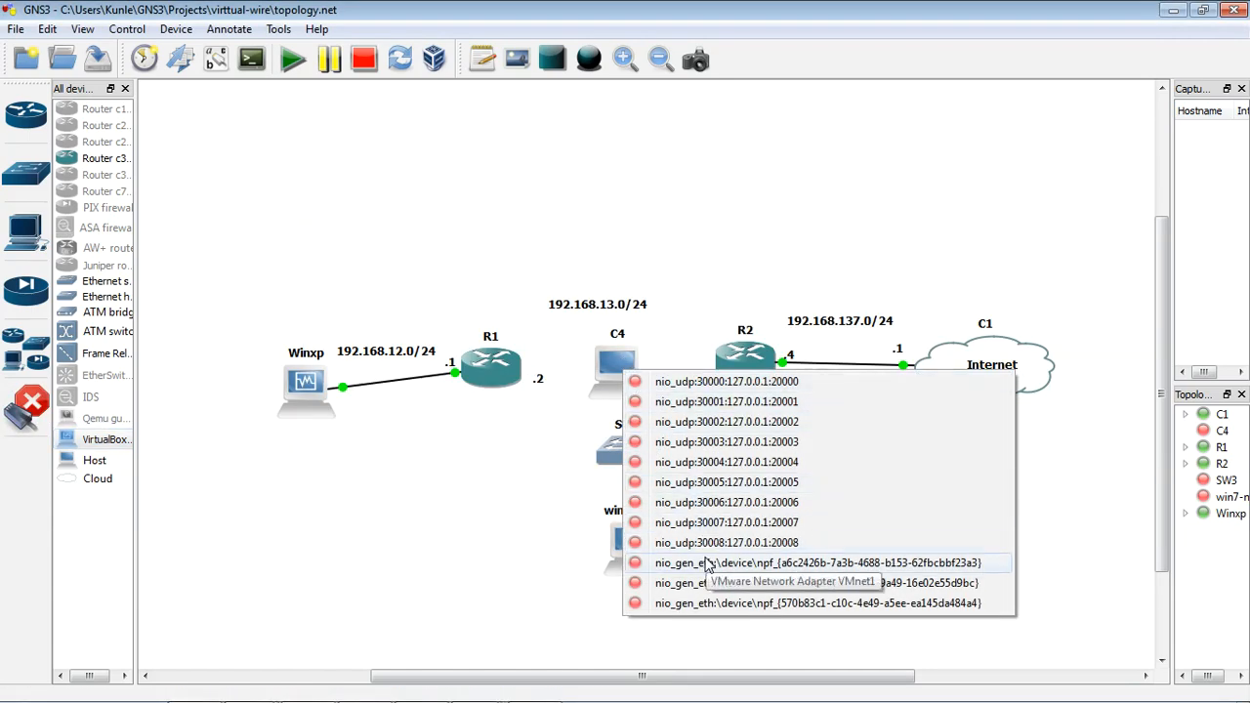
click(709, 571)
click(633, 447)
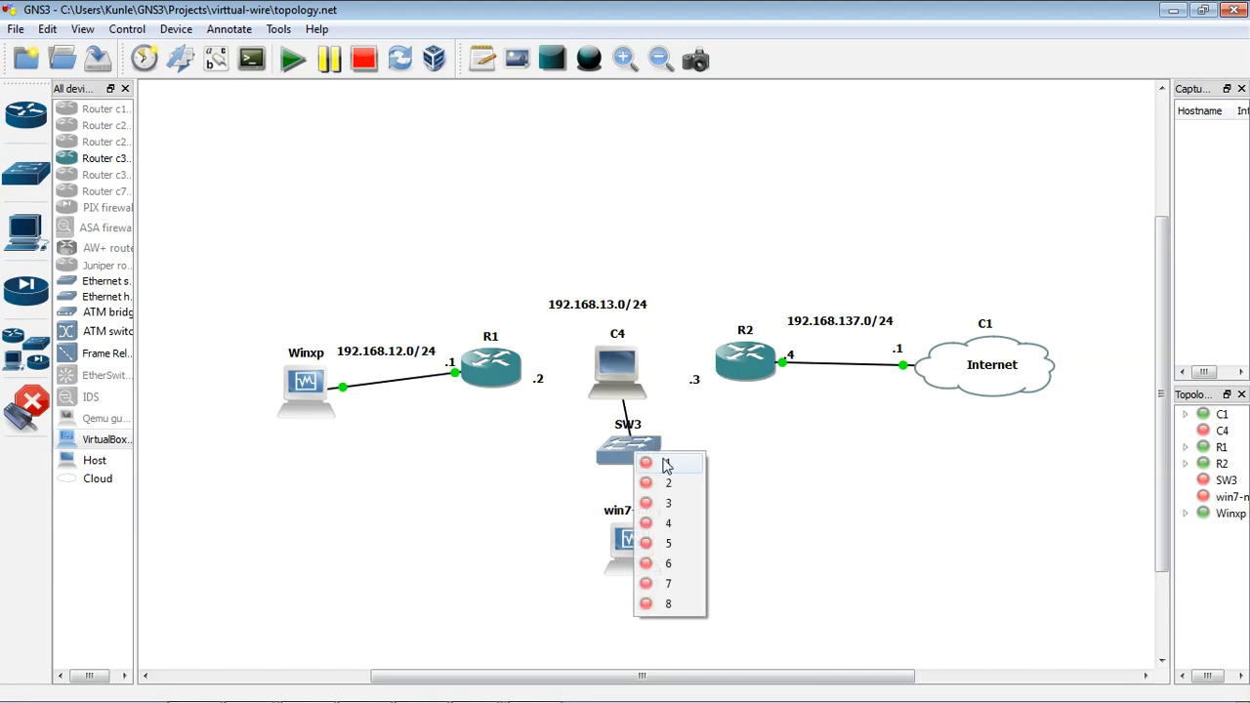
click(664, 461)
Step: Link port 2 of switch SW3 to interface e0 of the win7-new guest
click(636, 445)
click(664, 488)
click(639, 553)
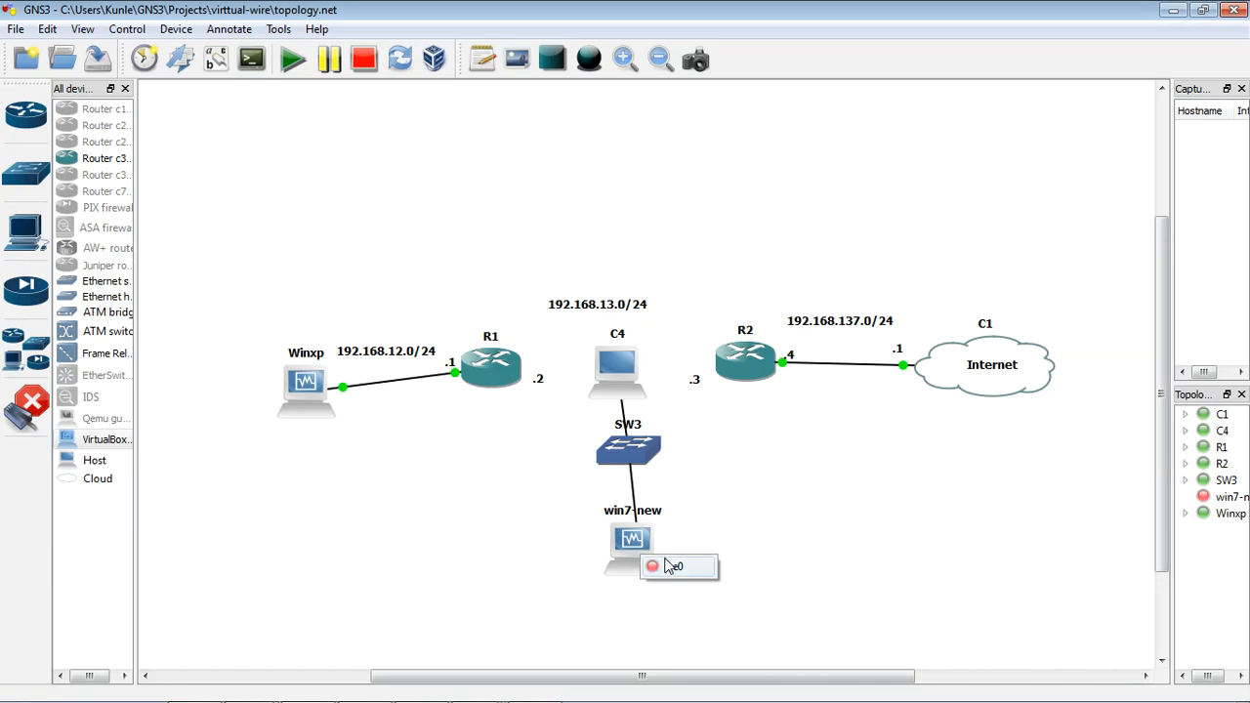
click(678, 567)
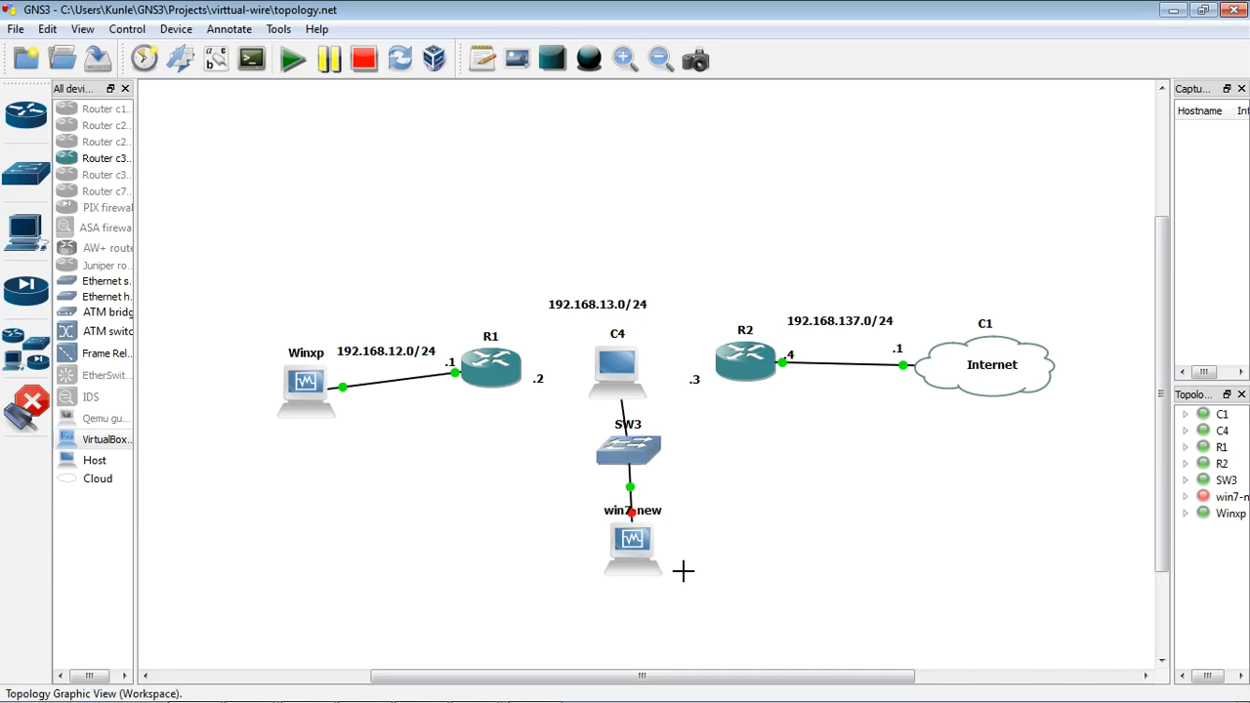
Step: Link an unused generic Ethernet adapter of C4 to router R1
click(621, 371)
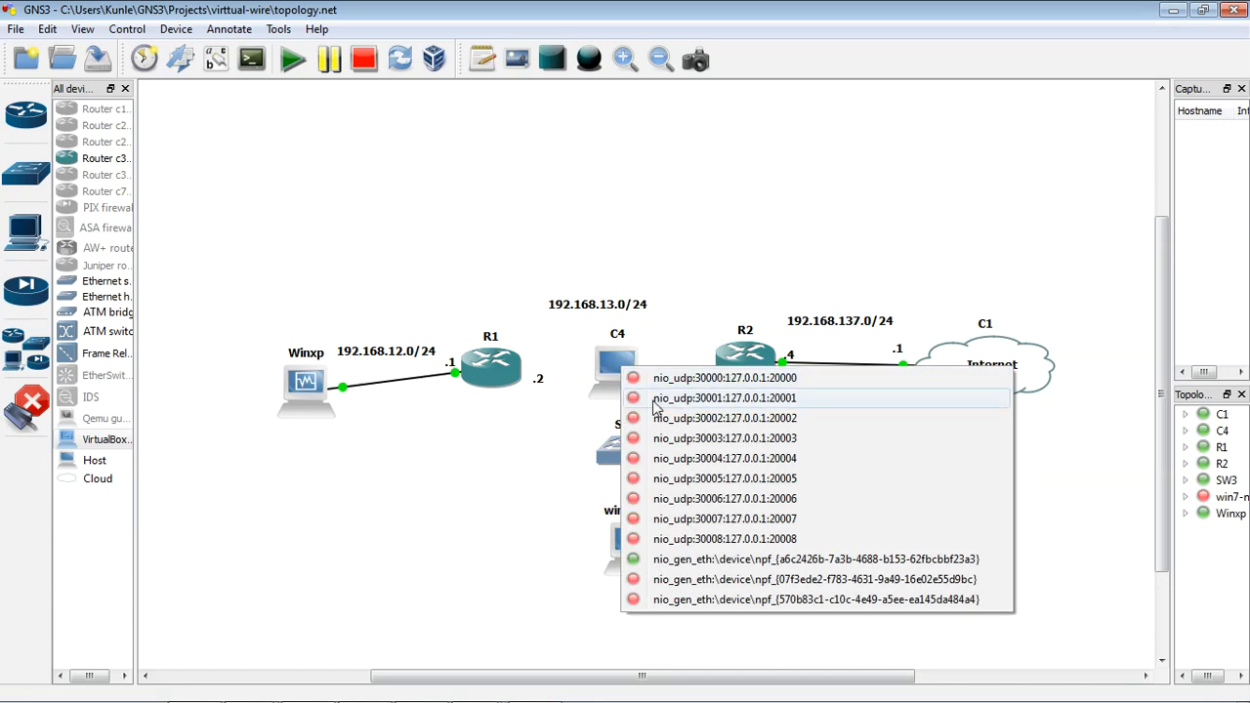
click(712, 559)
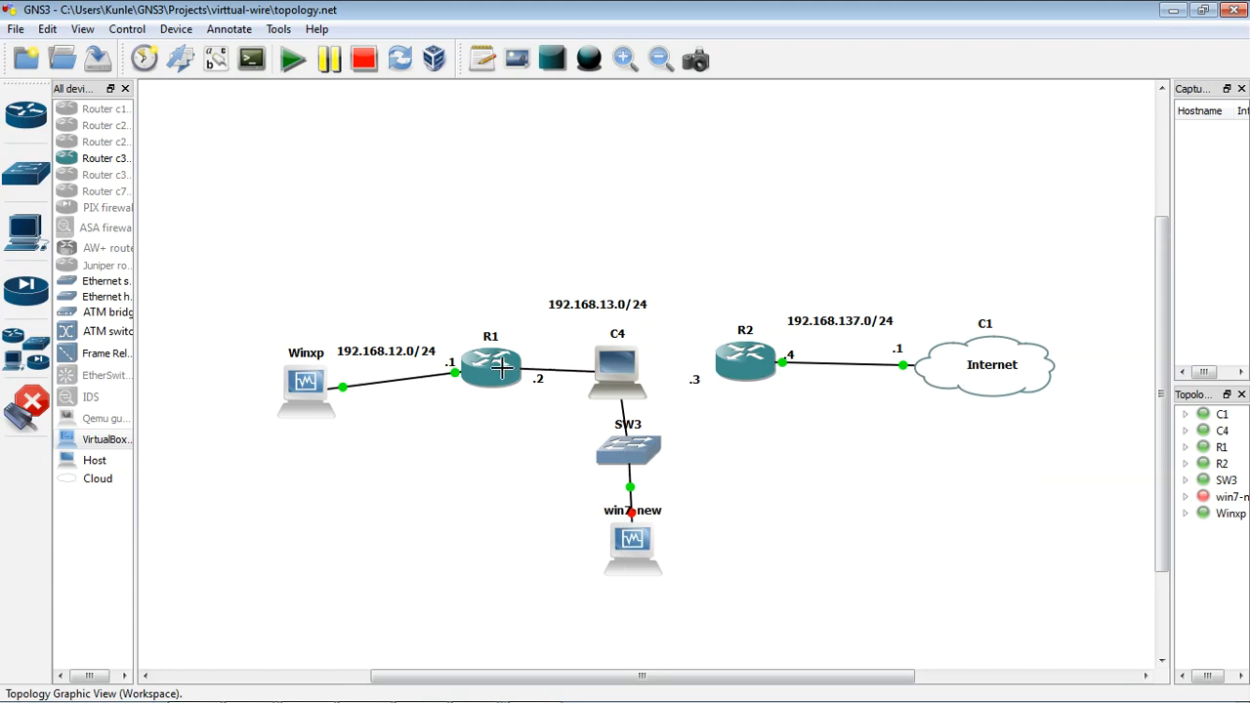
click(498, 364)
click(540, 398)
Step: Link C4's third generic Ethernet adapter to router R2 and leave link mode
click(619, 368)
click(711, 598)
click(754, 367)
click(793, 383)
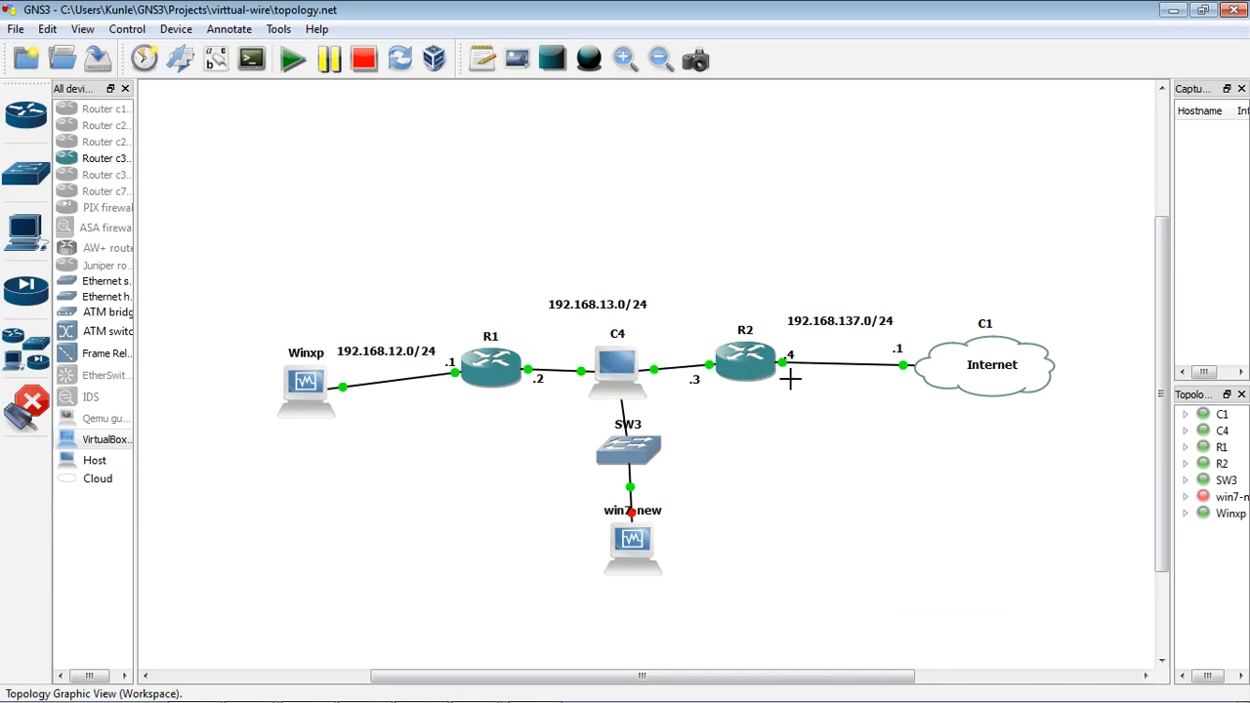
click(27, 402)
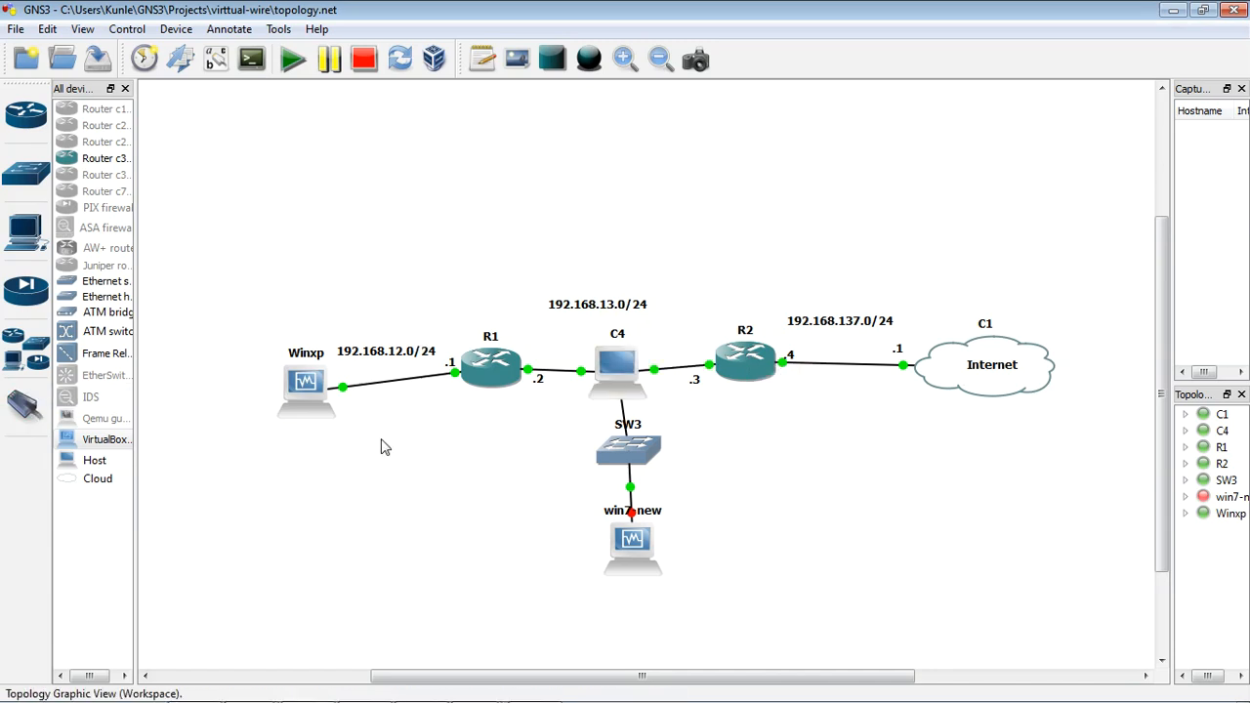
Step: Start the win7-new guest and boot it with the Start Windows Normally option
right_click(622, 563)
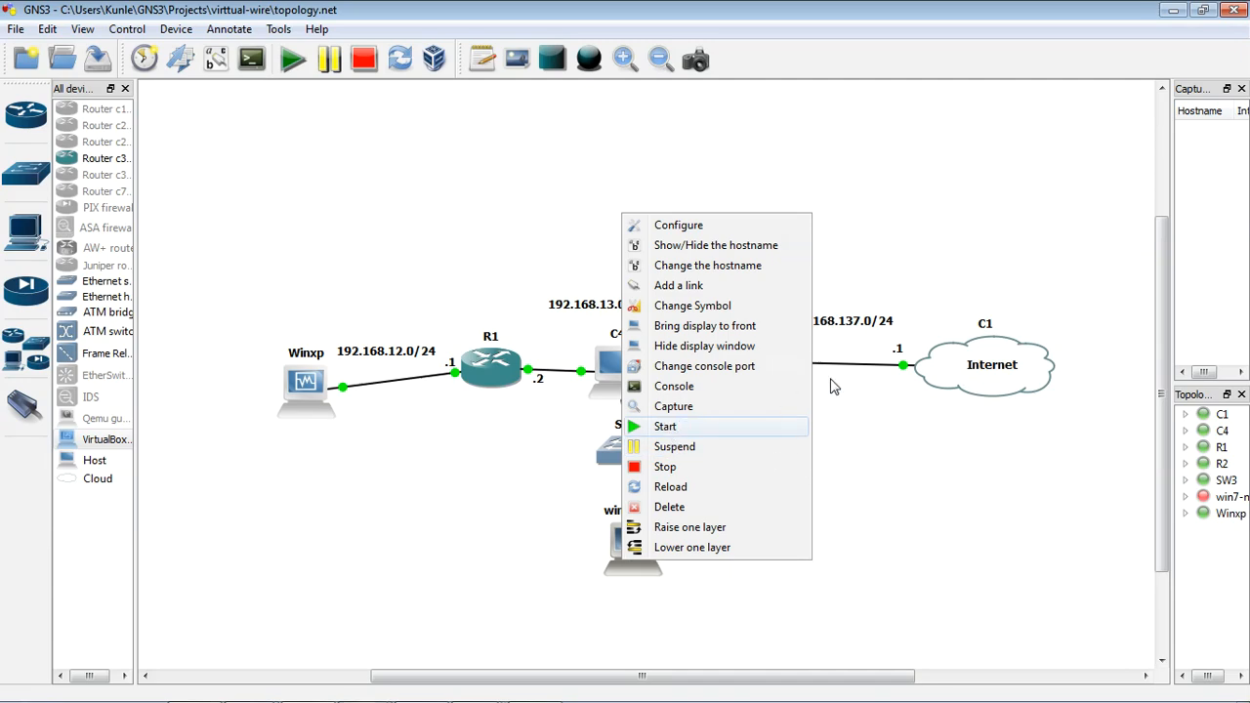
click(665, 426)
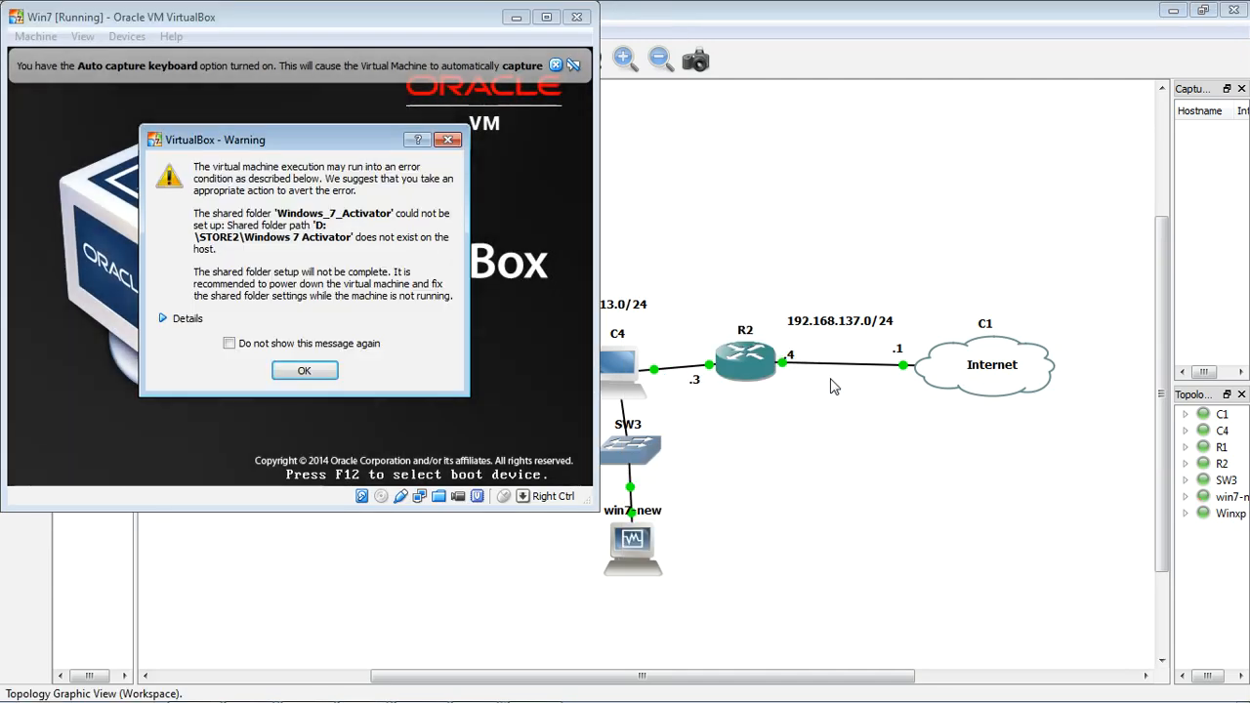
click(305, 370)
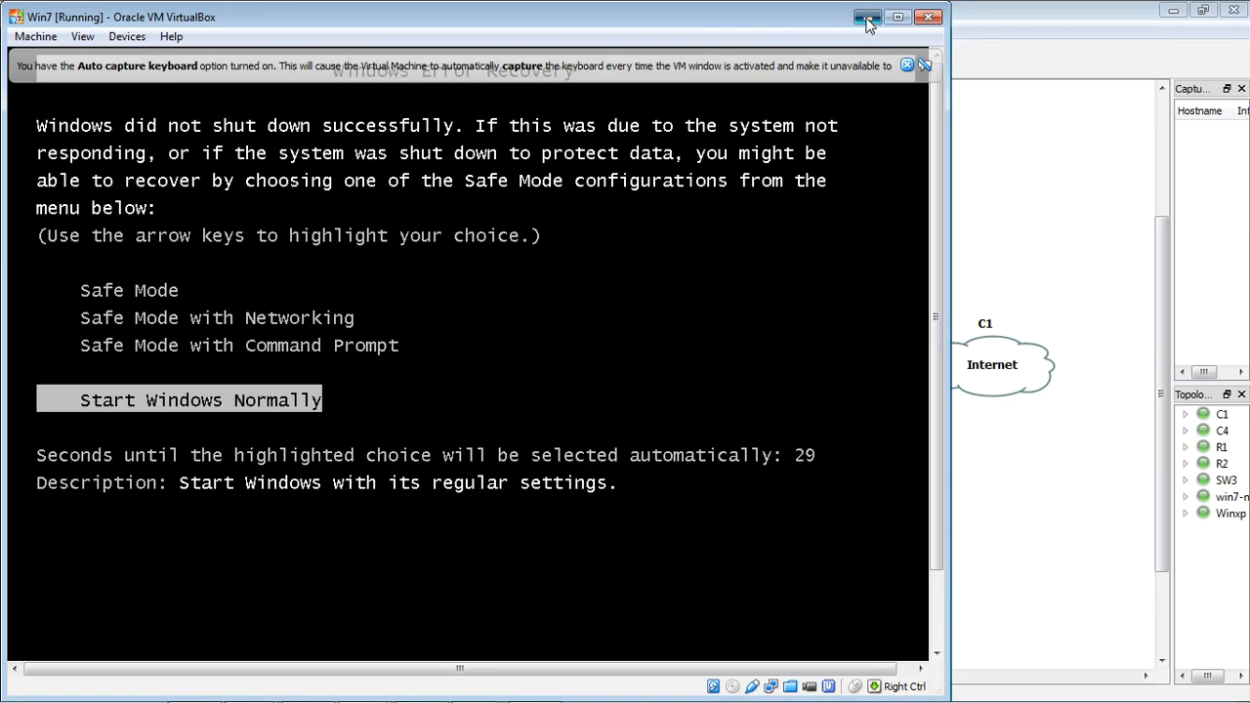
click(867, 17)
double_click(628, 559)
key(Return)
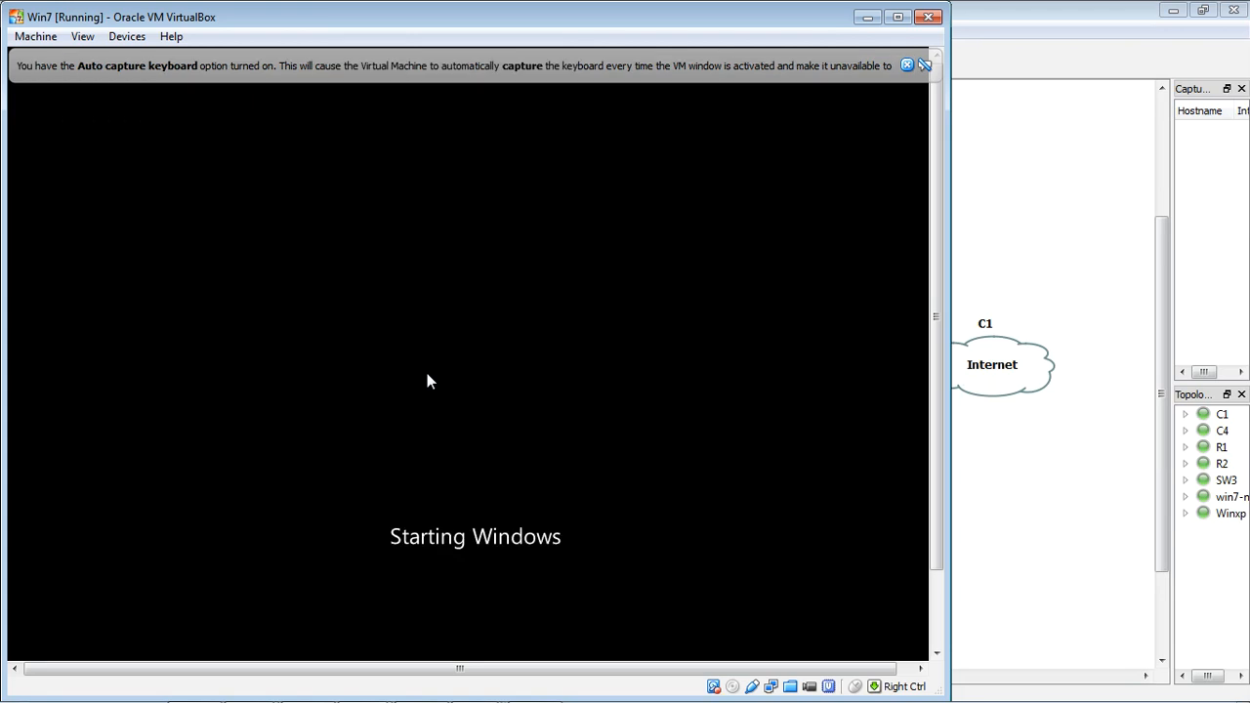
click(868, 19)
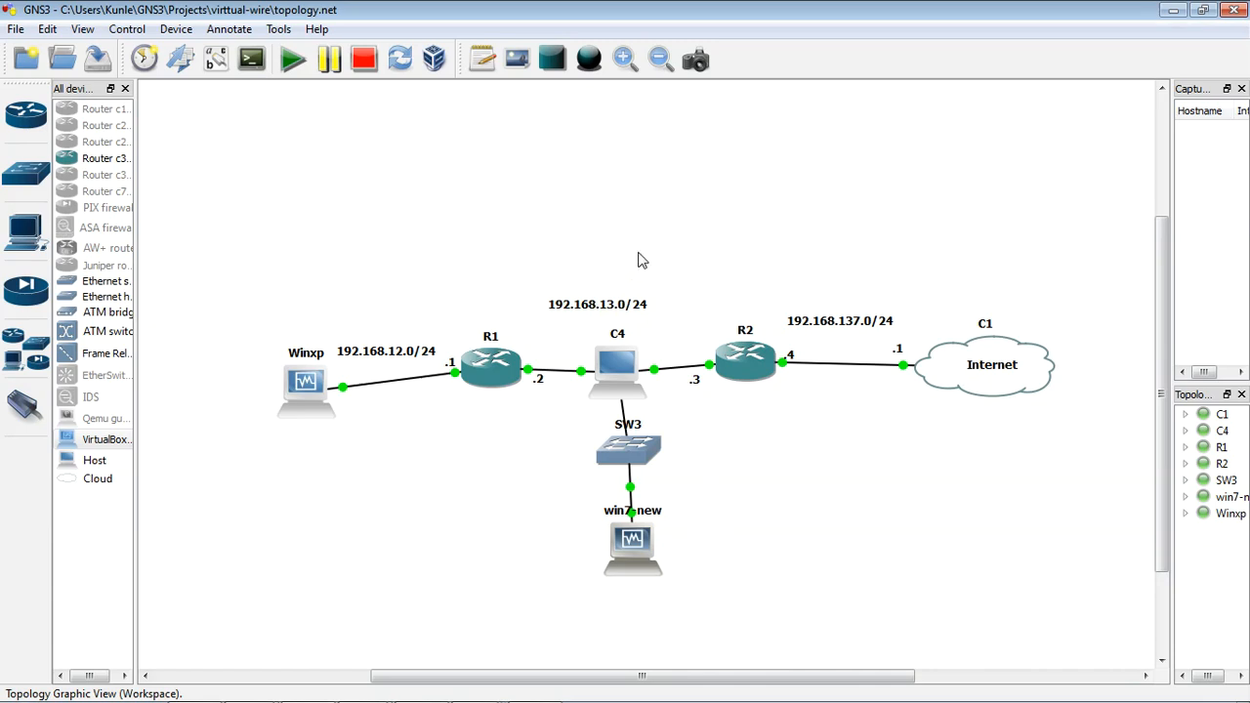
Step: Add the subnet note 192.168.14.0/24 beside switch SW3
click(483, 63)
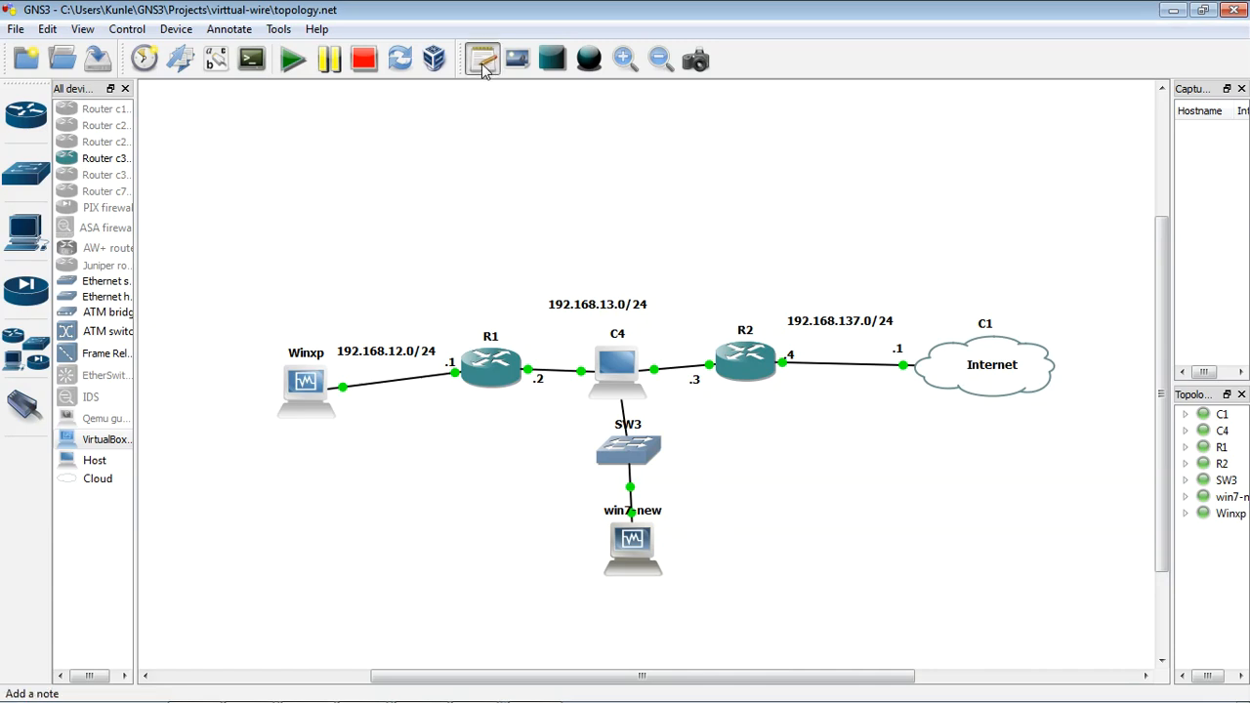
click(670, 467)
text(192.16)
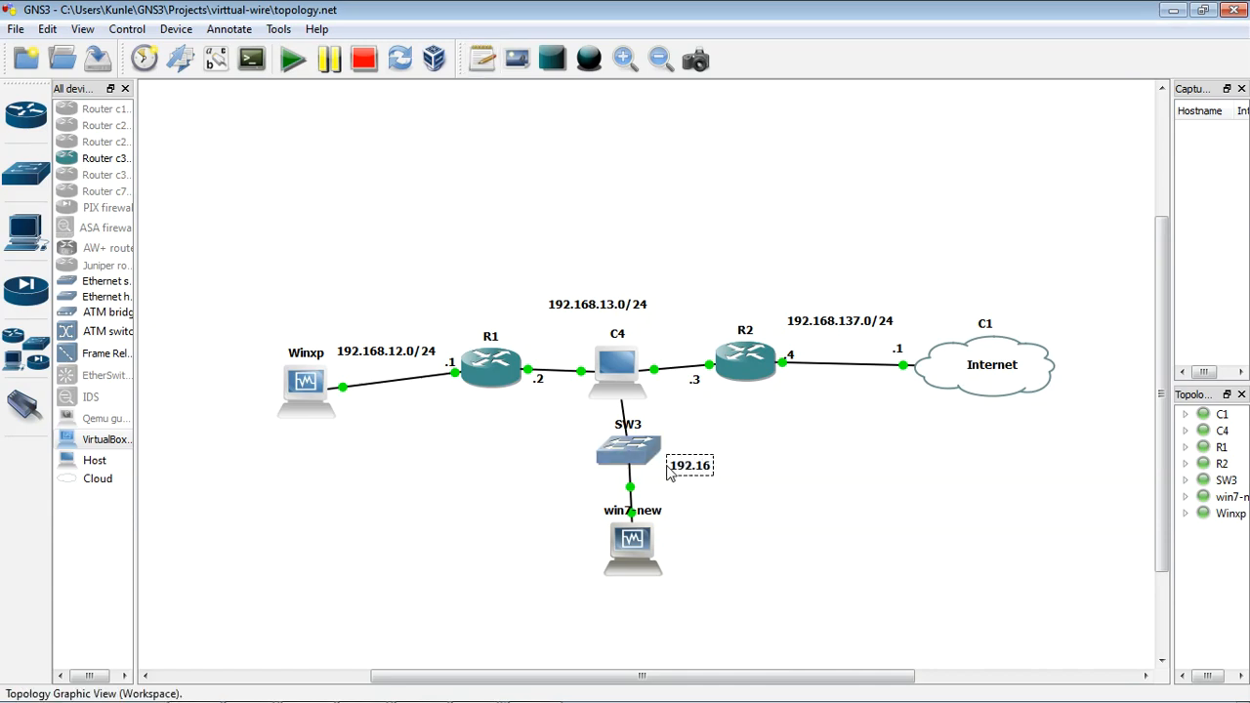
text(8.14.0/24)
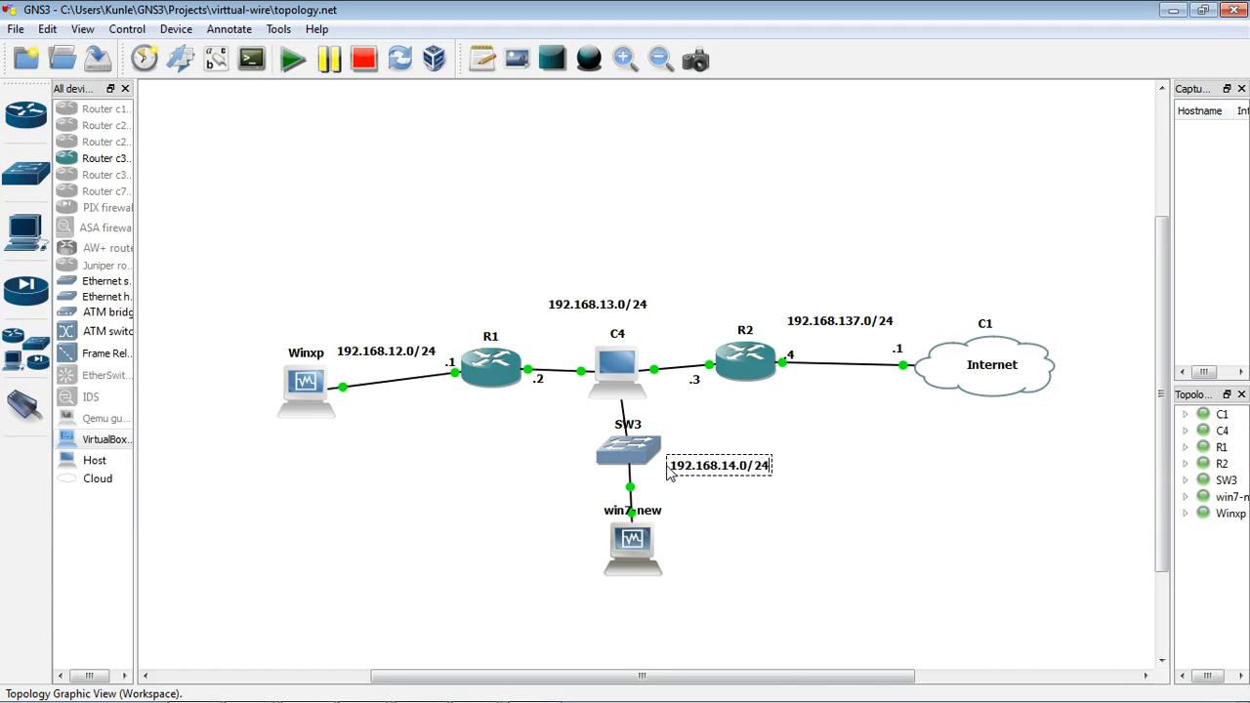
click(766, 540)
Step: Add the host address note .1 just below C4, next to its link to SW3
click(483, 59)
click(634, 405)
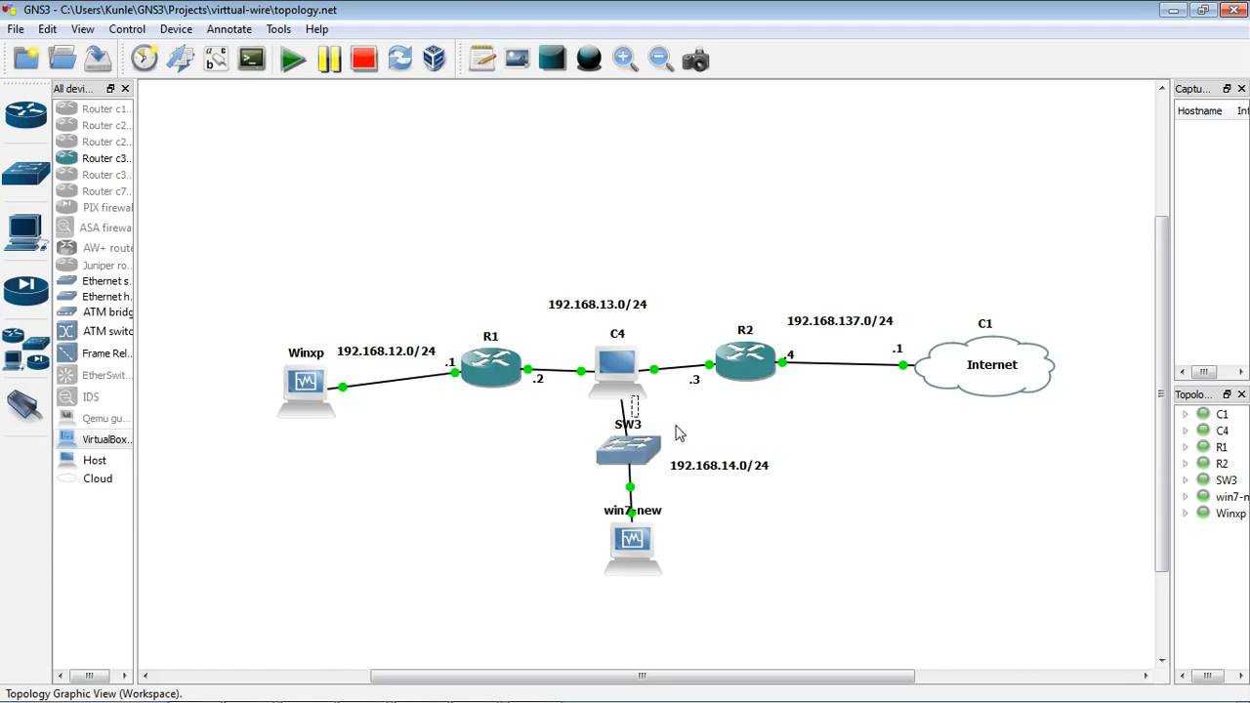
text(.1)
click(772, 434)
Step: Add the host address note .10 beside the win7-new guest
click(482, 58)
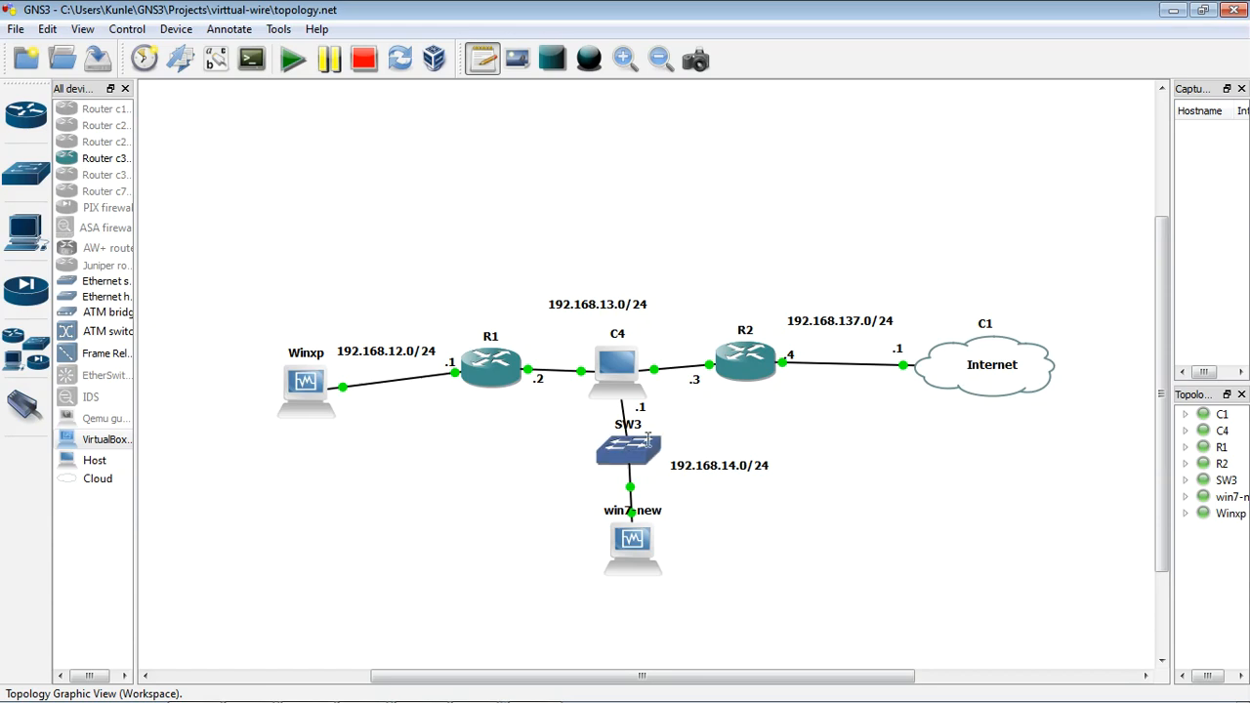
click(668, 527)
text(.10)
click(683, 527)
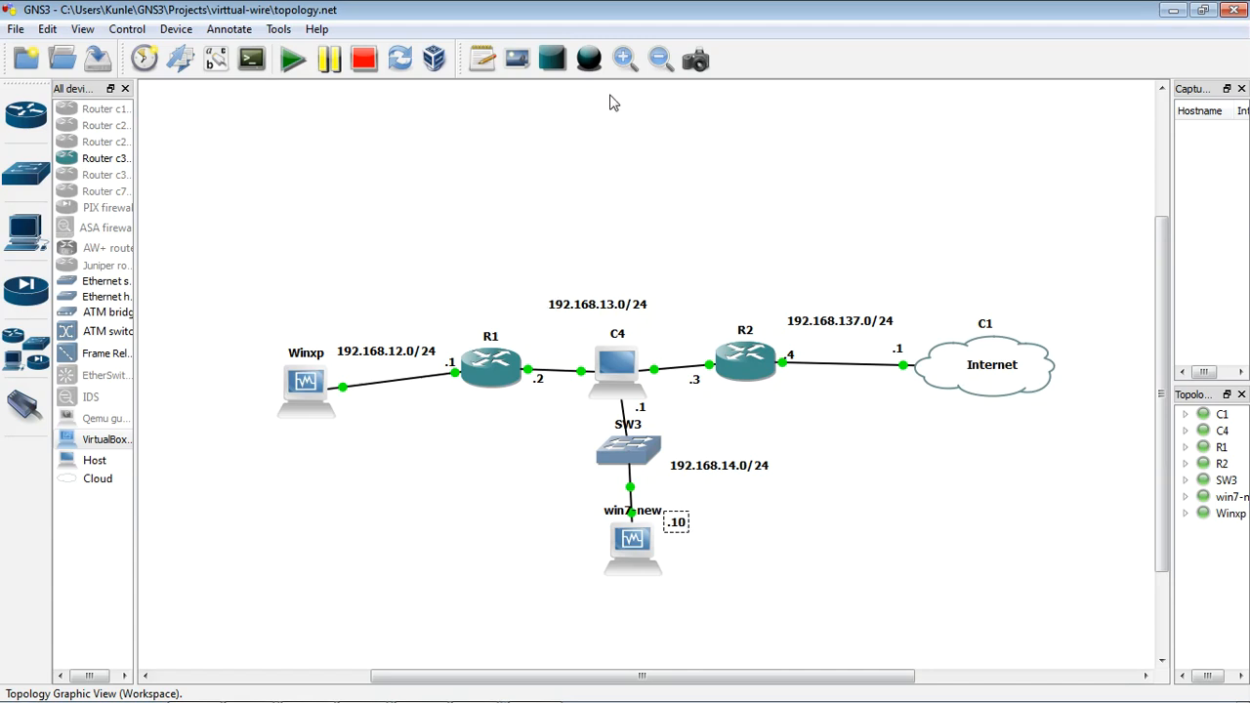
Step: Add the host address note .10 beside the Winxp guest, under its link to R1
click(482, 59)
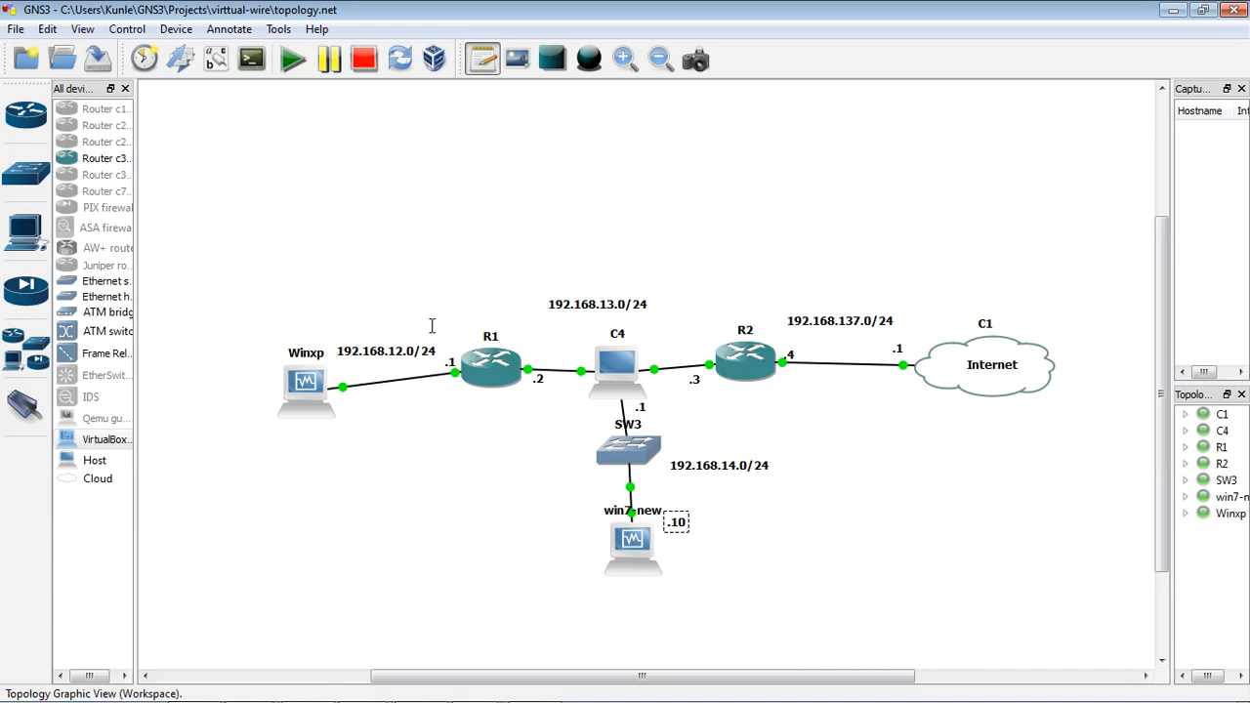
click(343, 402)
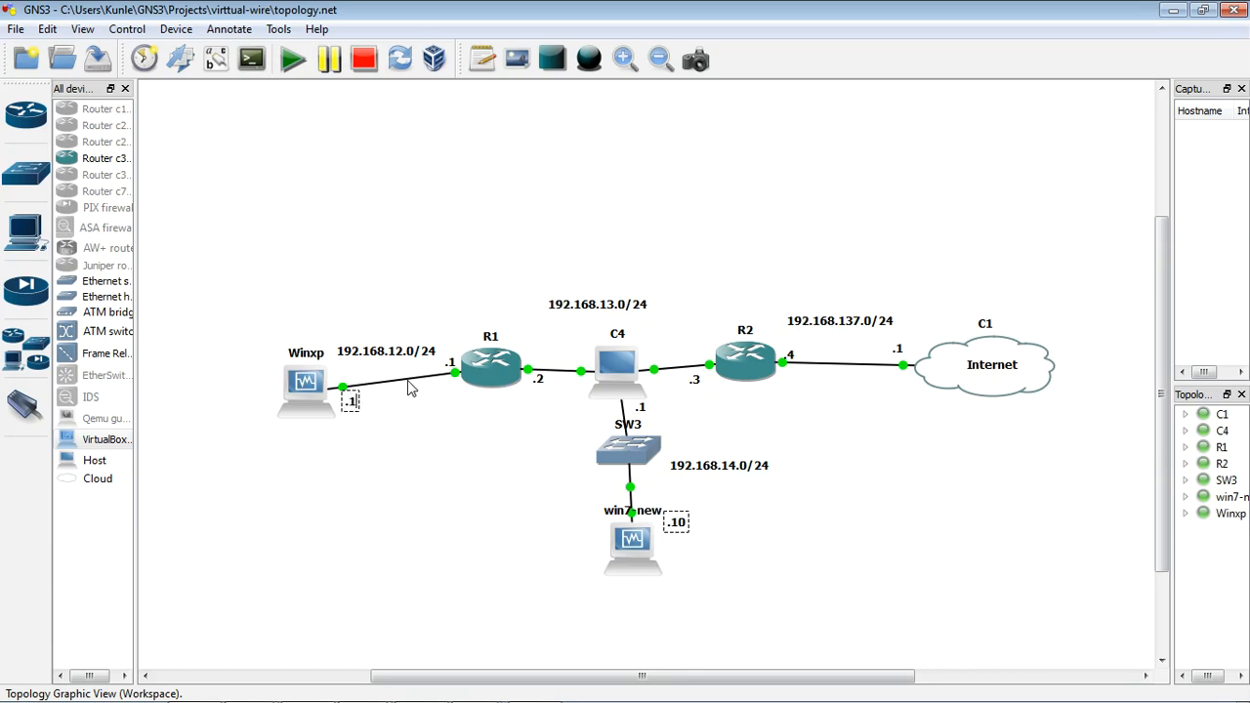
click(478, 494)
Step: Run ipconfig in the Winxp guest's command prompt to check its IP settings, and return to the topology
double_click(315, 395)
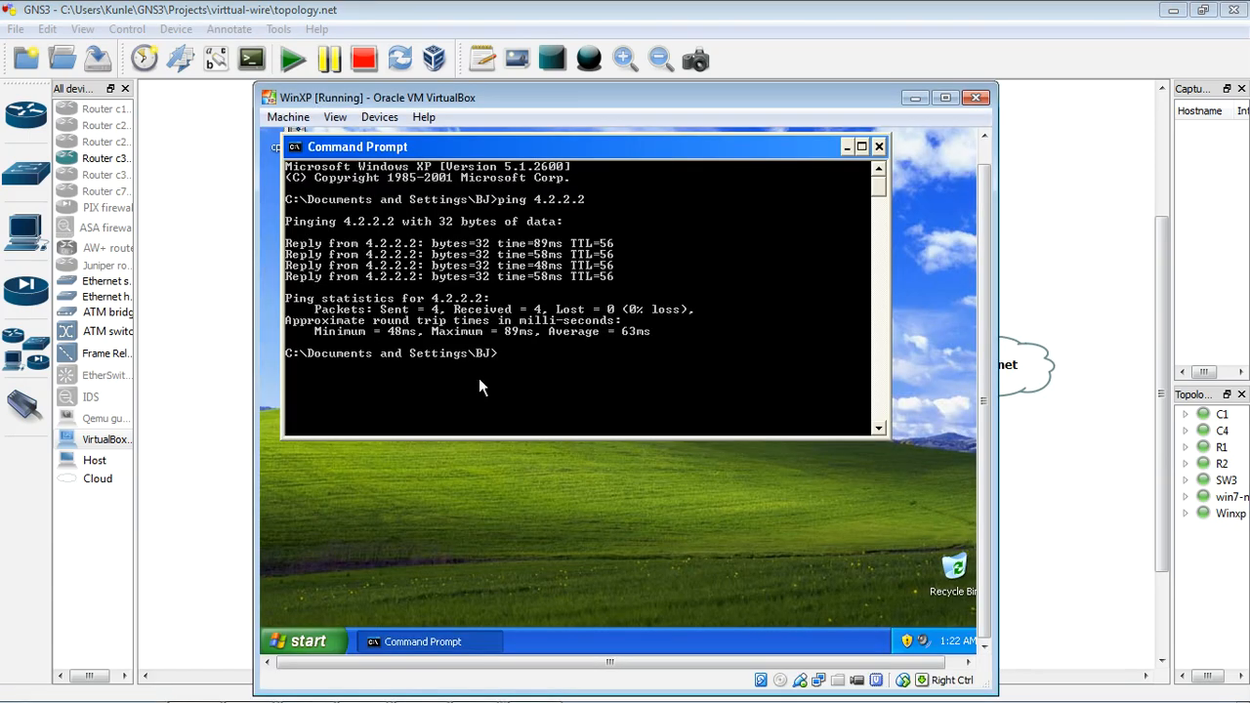
text(ipconfig)
key(Return)
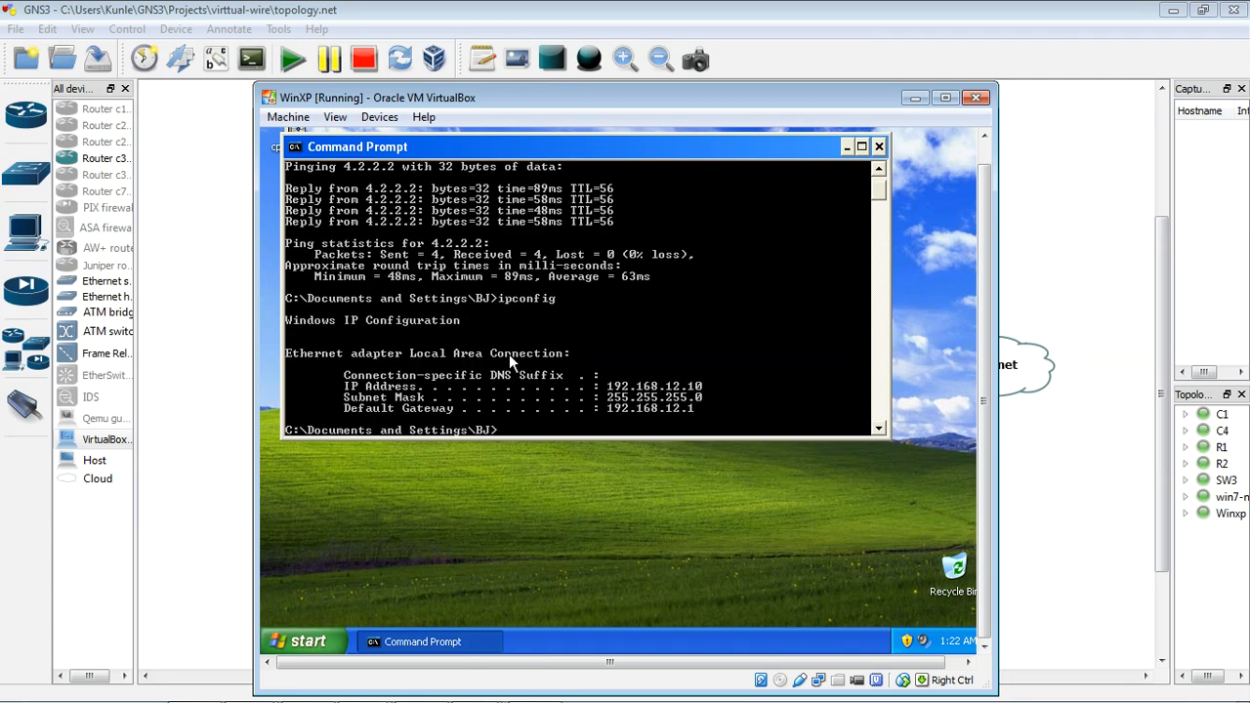
click(915, 98)
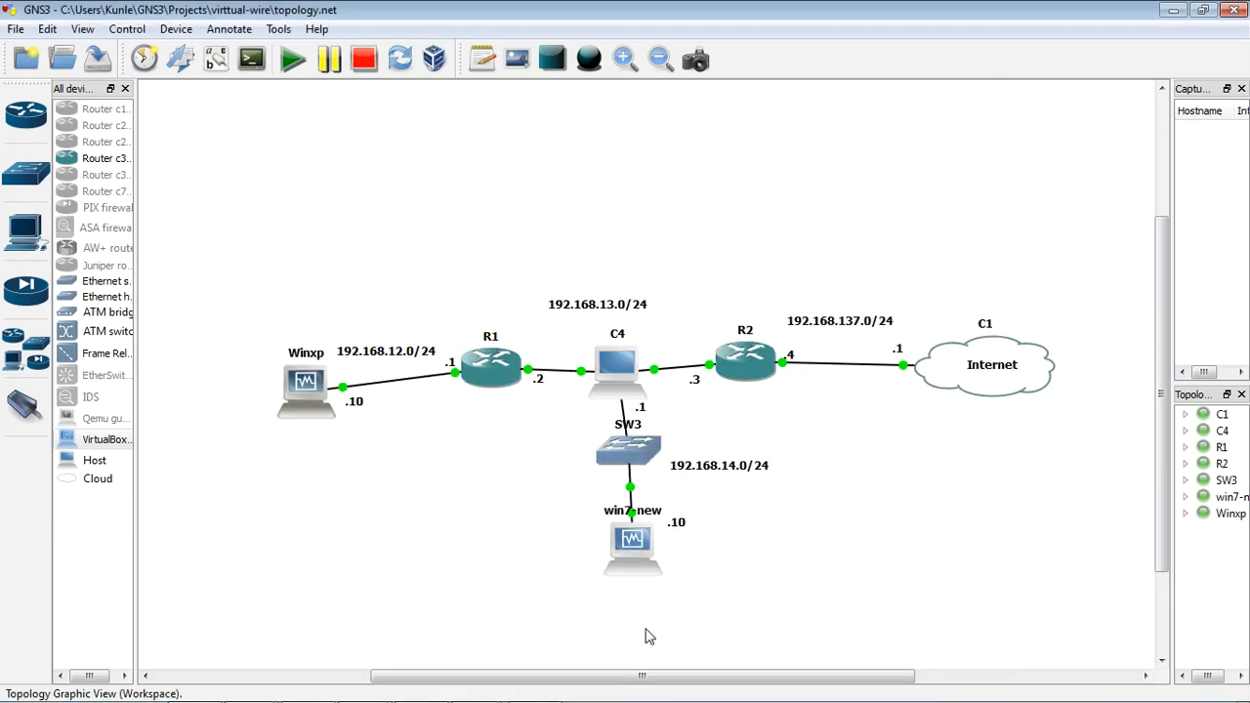
click(677, 528)
Step: Switch to VMware Workstation, log in to the PA-Vwire console as admin with the account password, and return to the topology
mouse_move(479, 688)
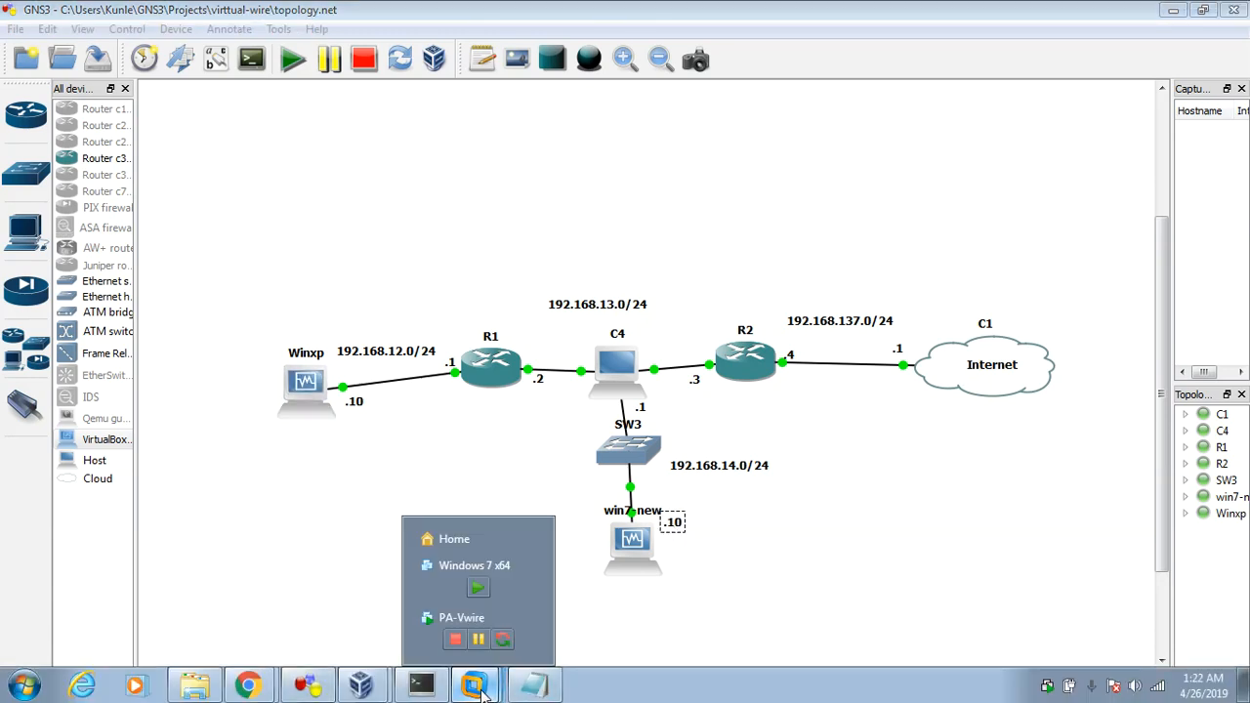
click(432, 637)
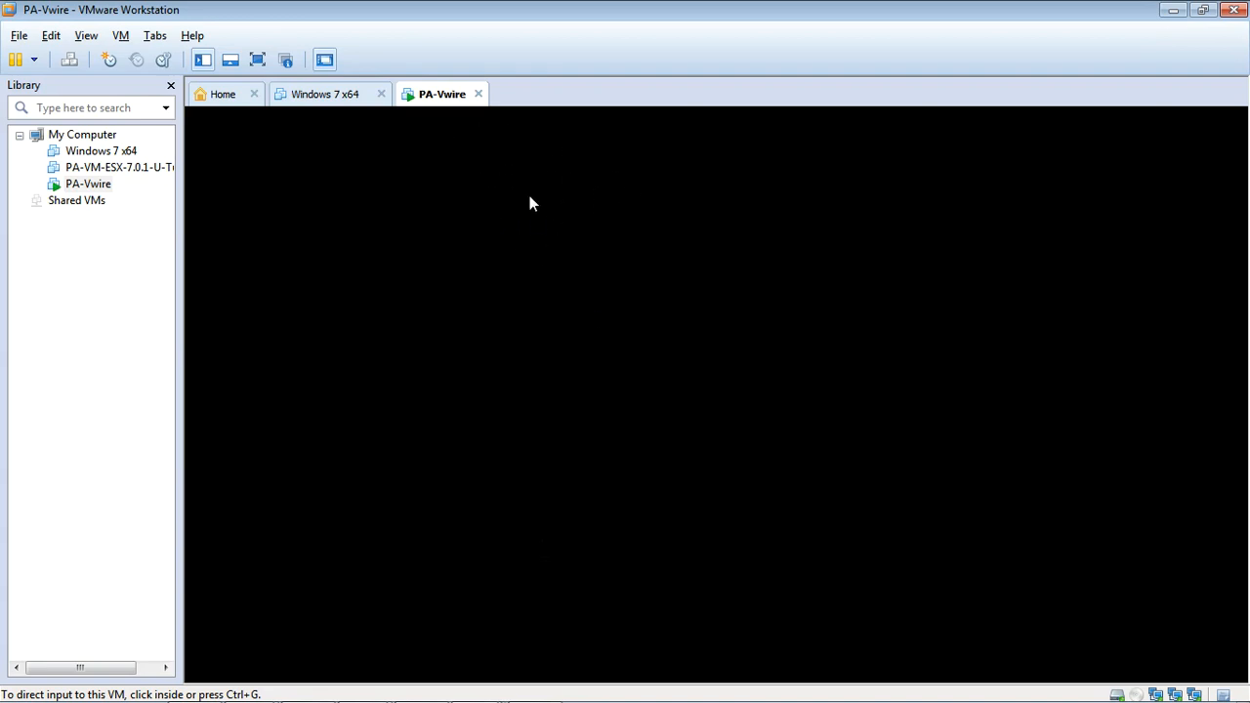
click(541, 248)
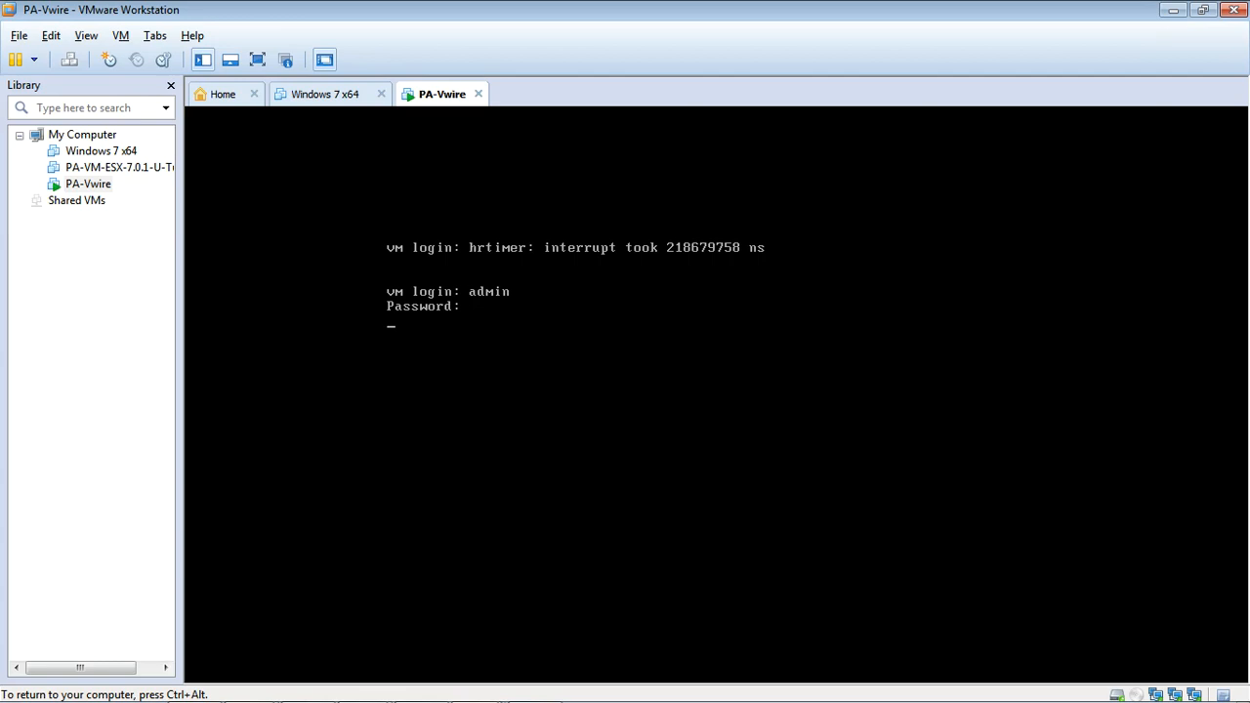
key(ctrl+alt)
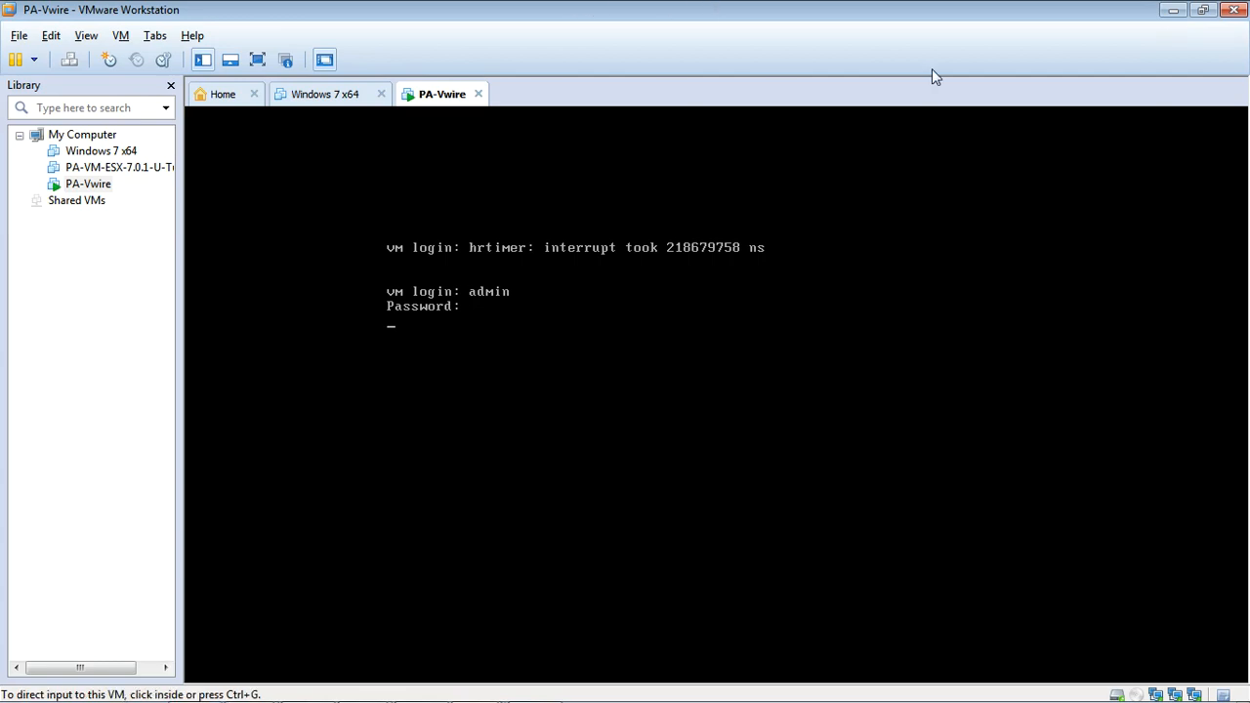
click(1175, 12)
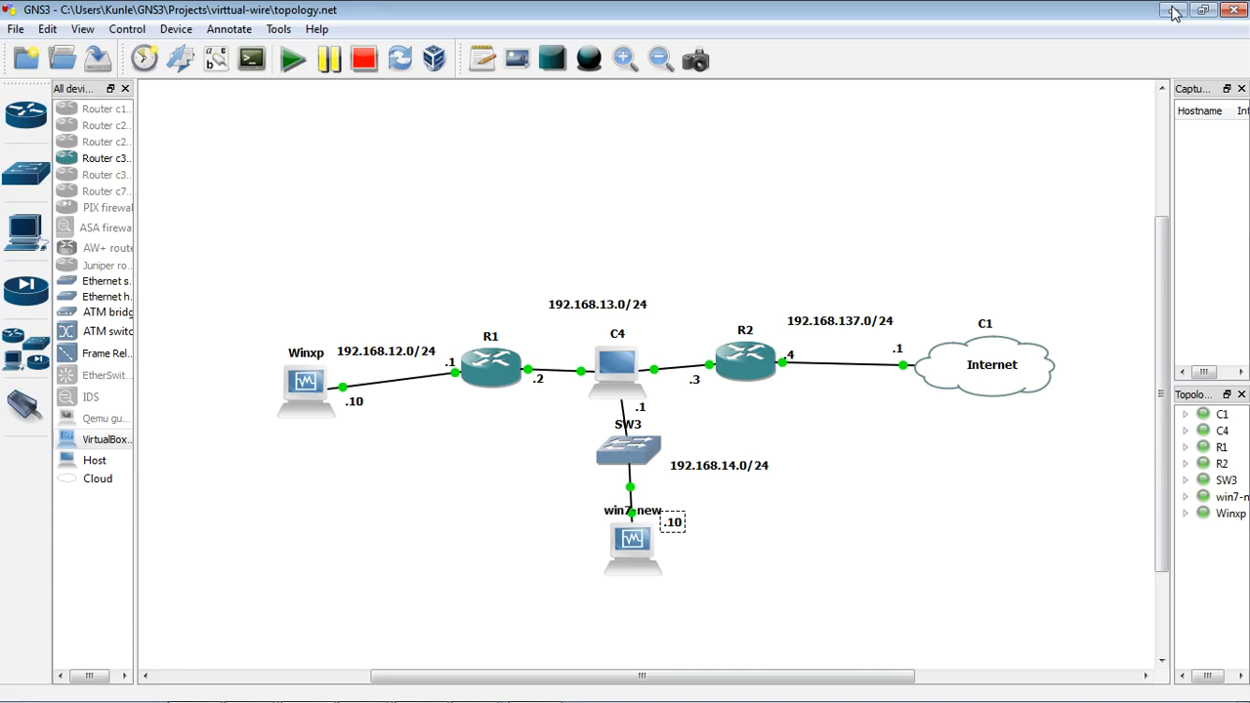
Step: Move the .10 note slightly away from win7-new and check the login progress on the PA-Vwire console in VMware Workstation
drag(674, 525, 689, 533)
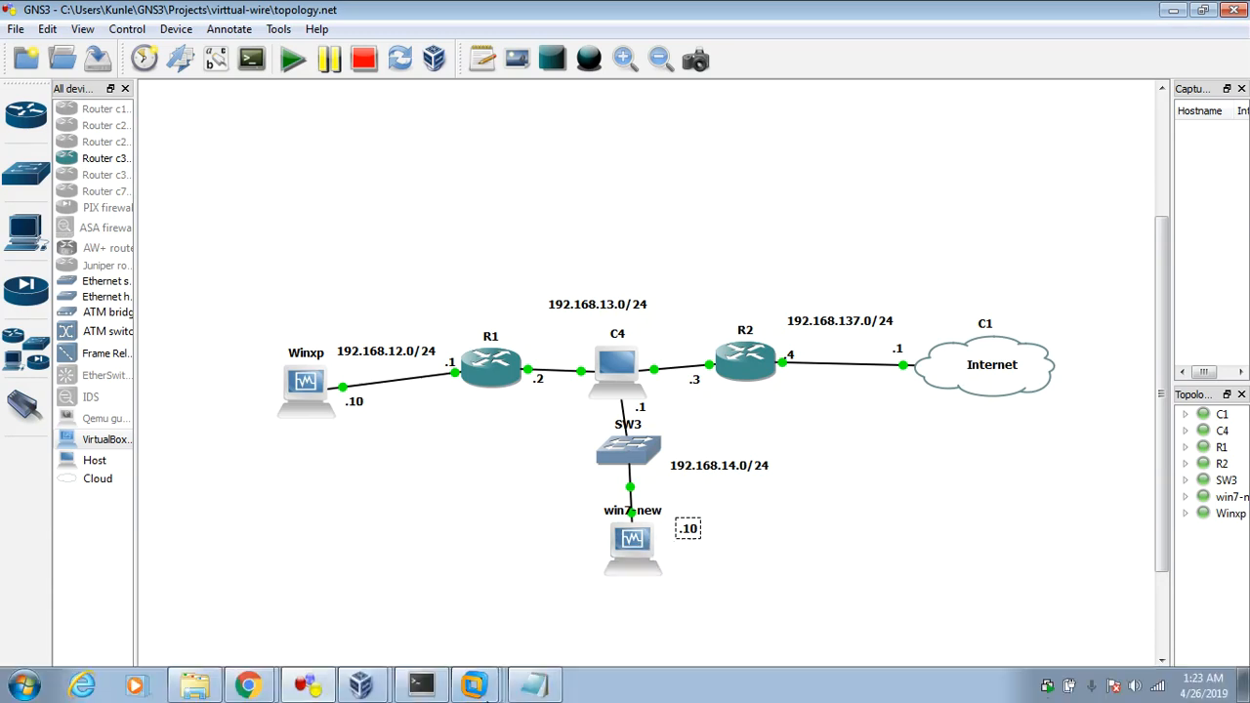
click(473, 684)
click(428, 642)
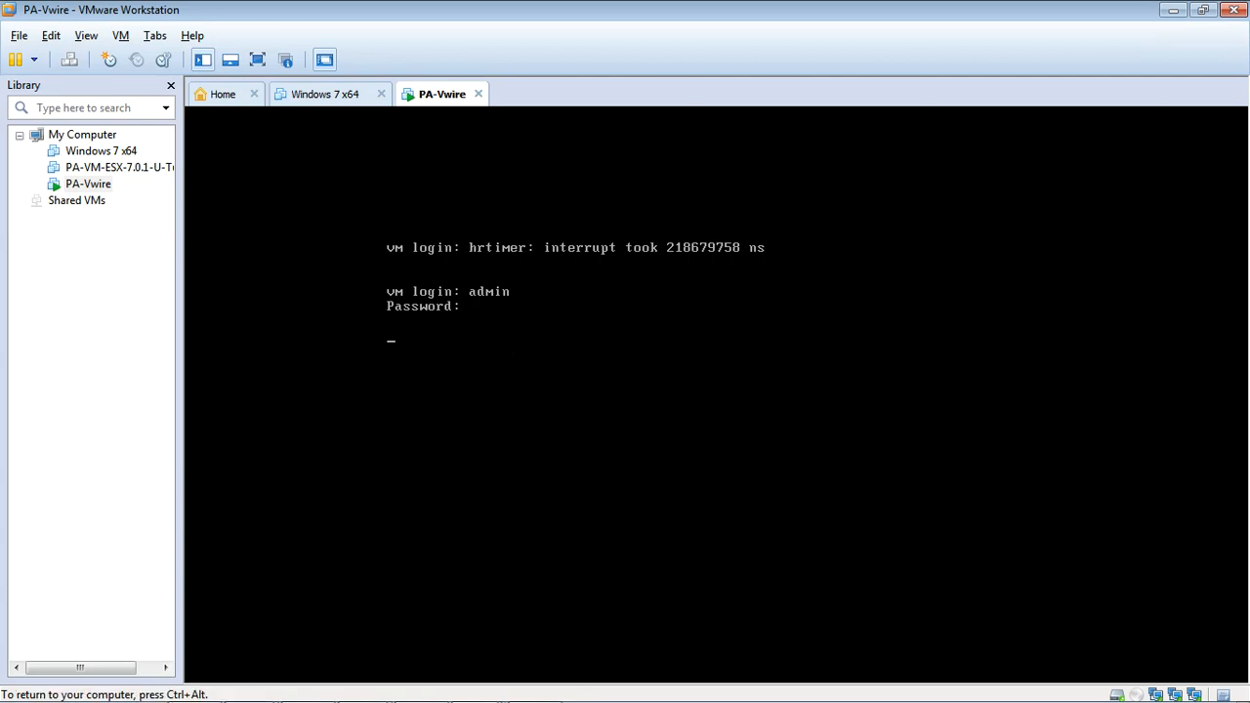
key(ctrl+alt)
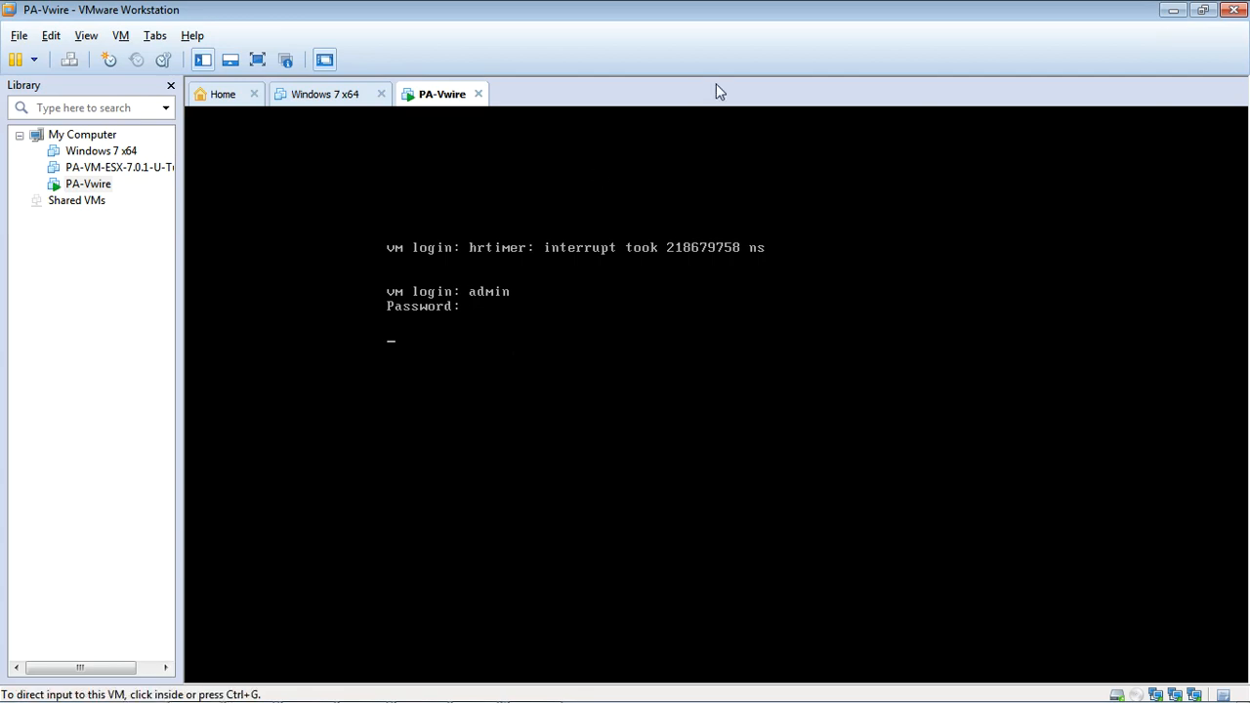
click(1174, 10)
Step: Check the win7-new guest's boot progress, dismissing the keyboard-capture notice and declining mouse capture
double_click(633, 539)
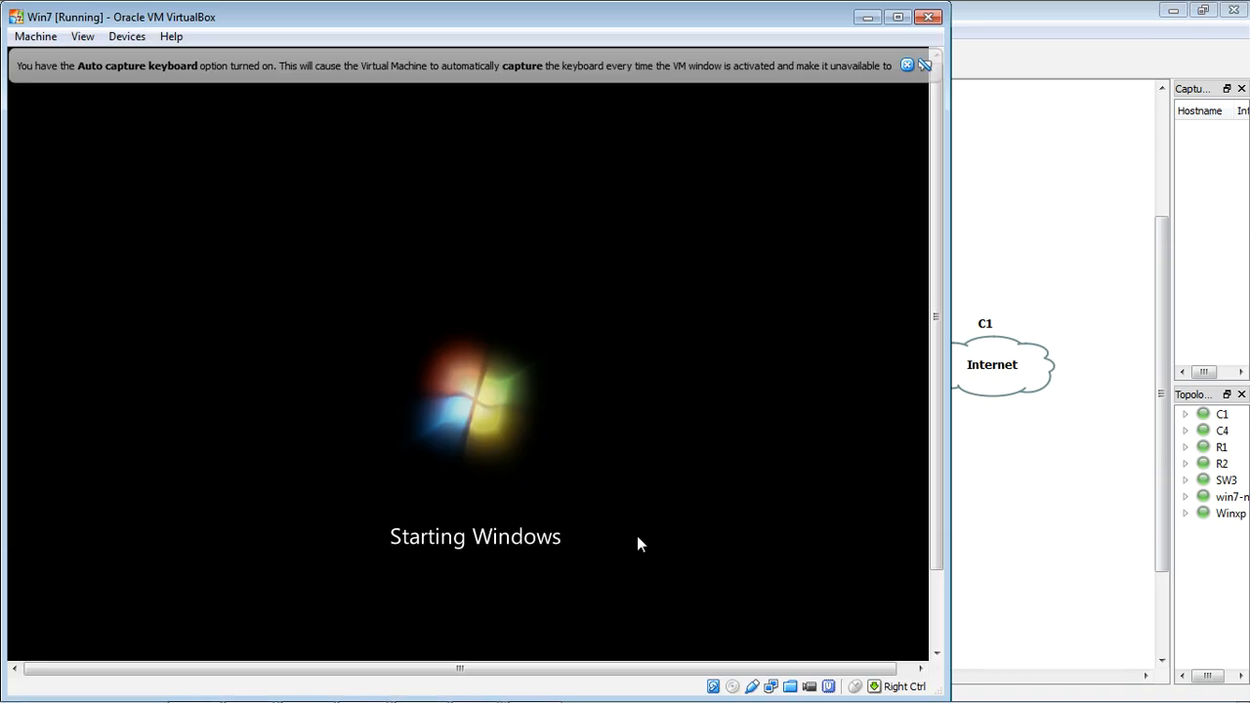
drag(686, 18, 779, 86)
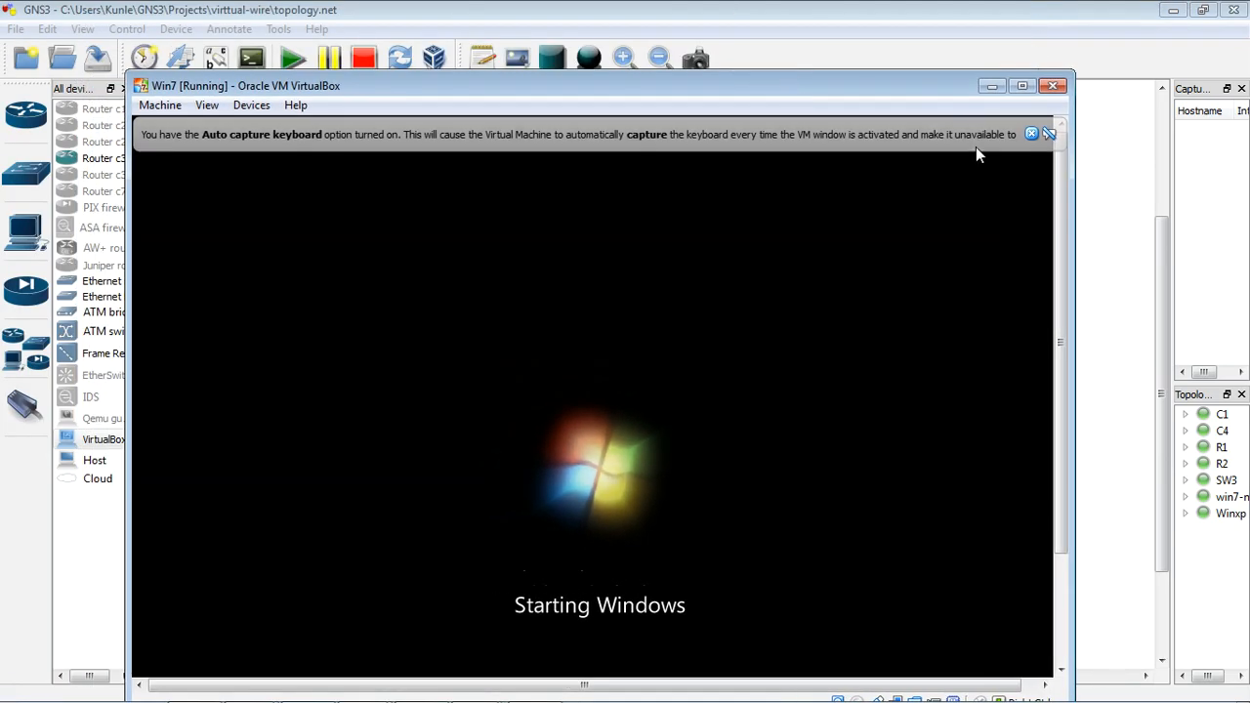
click(1031, 135)
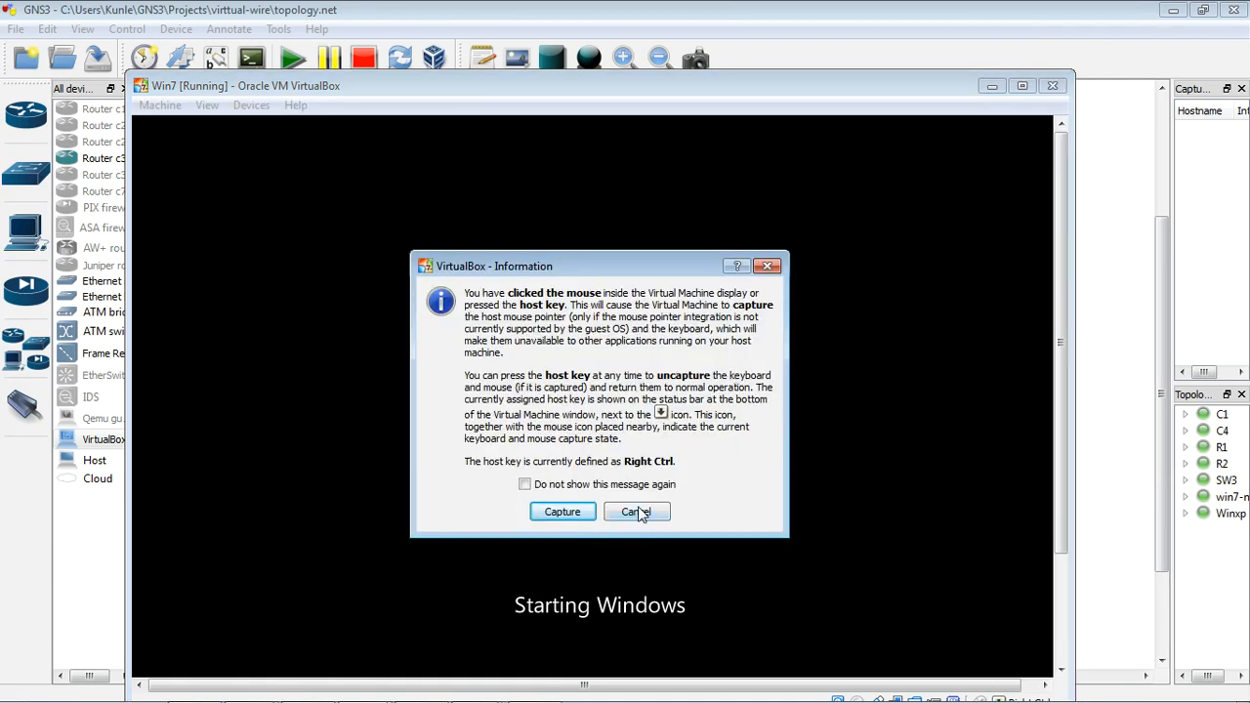
click(640, 507)
click(991, 86)
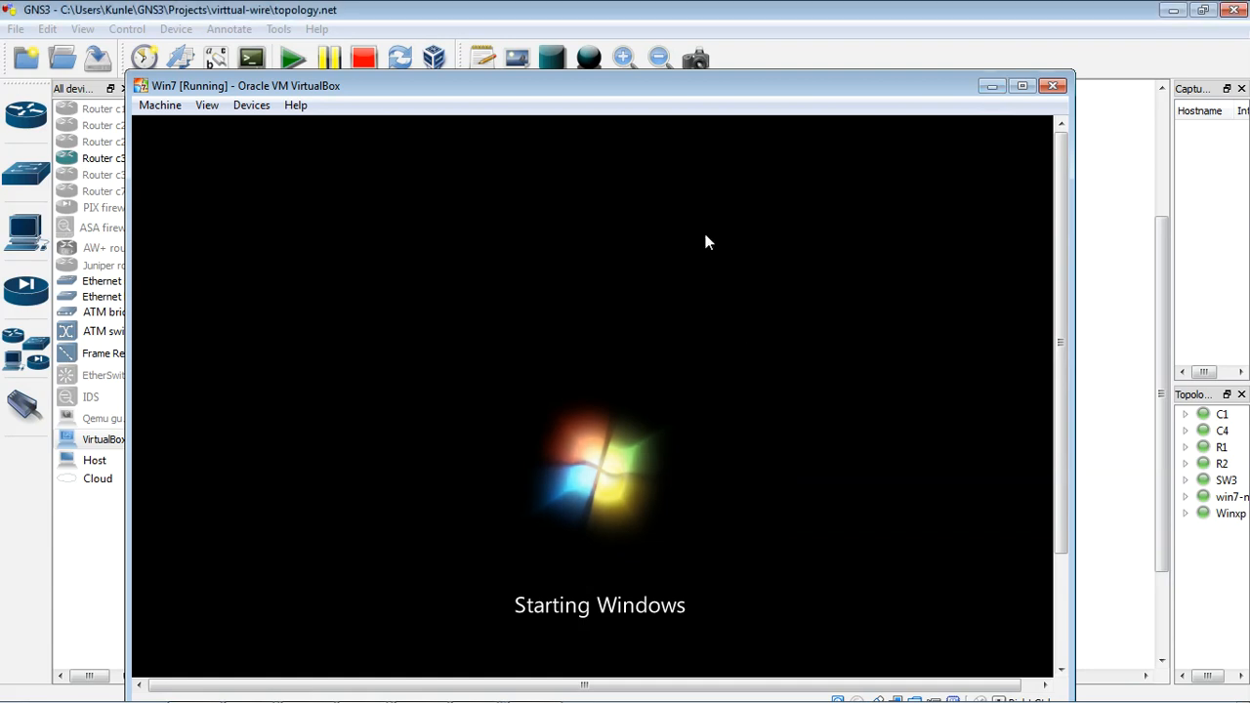
Step: Switch back to the PA-Vwire console in VMware Workstation and bring up a fresh admin command prompt
click(473, 683)
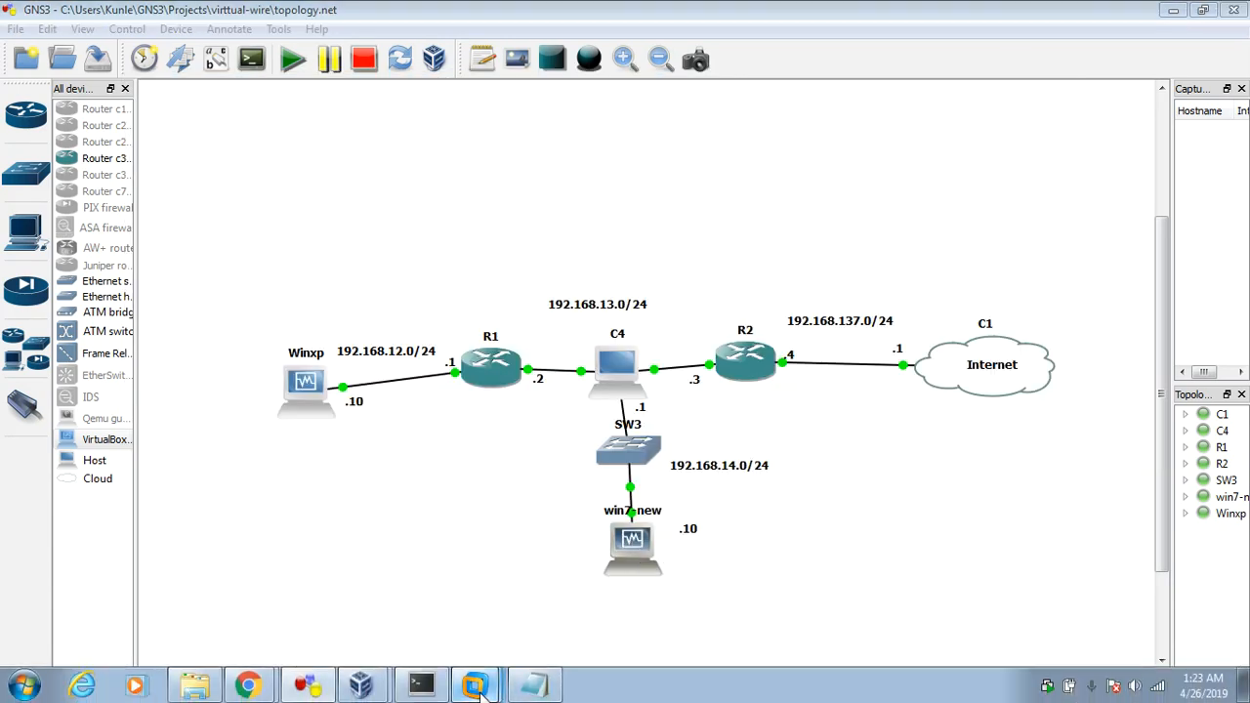
click(431, 640)
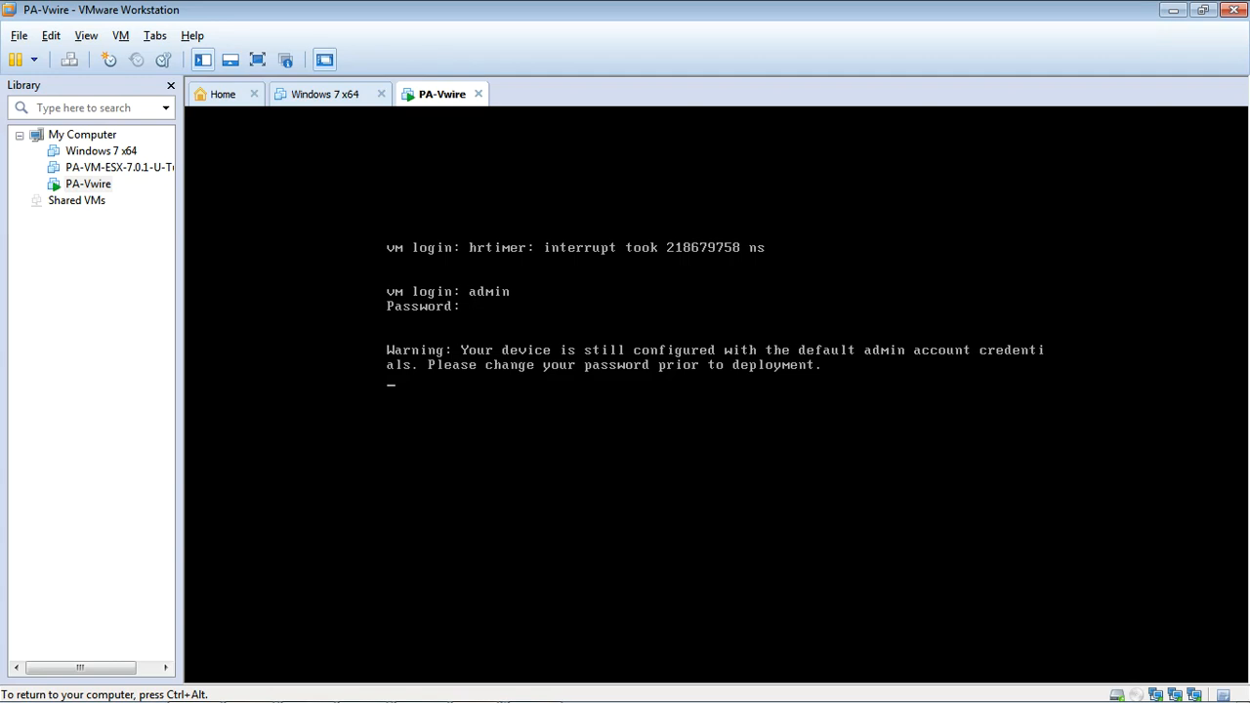
key(Return)
key(Return)
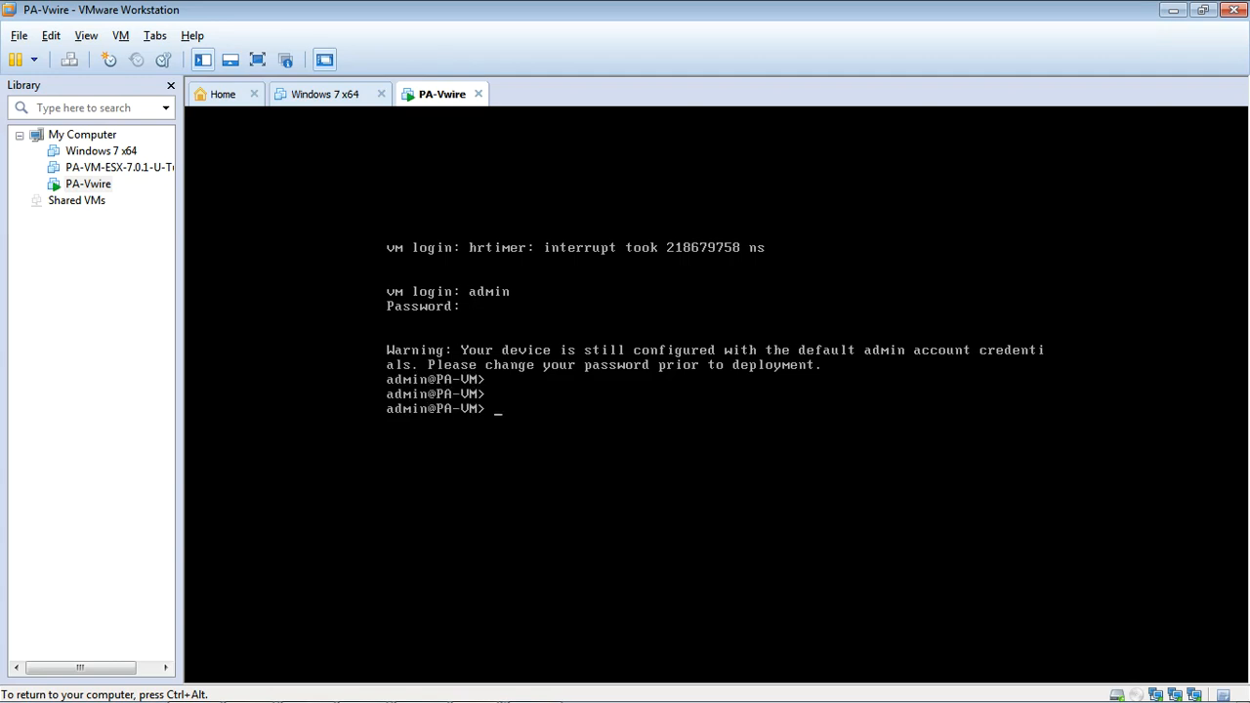
Step: Enter configuration mode on the PA-Vwire console with the configure command
text(configure)
key(Return)
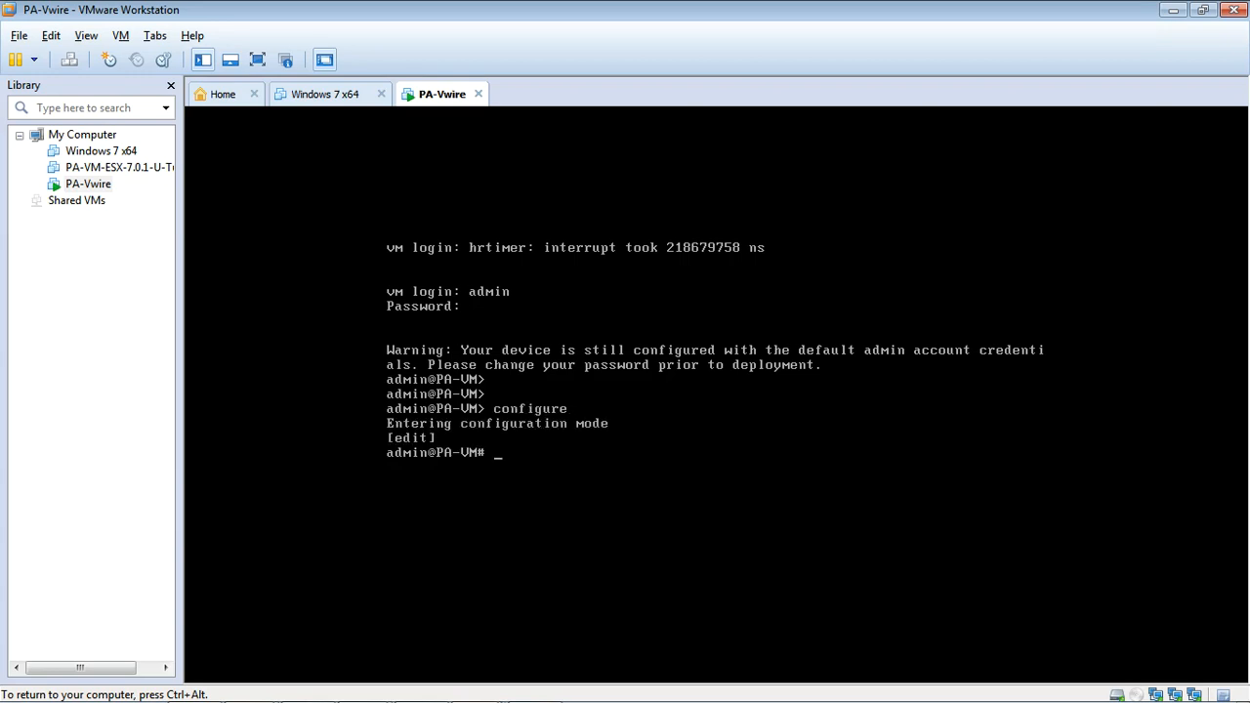
Step: Set the firewall's deviceconfig system ip-address to 192.168.14.1 with netmask 255.255.255.0
text(set deviceconfig syste)
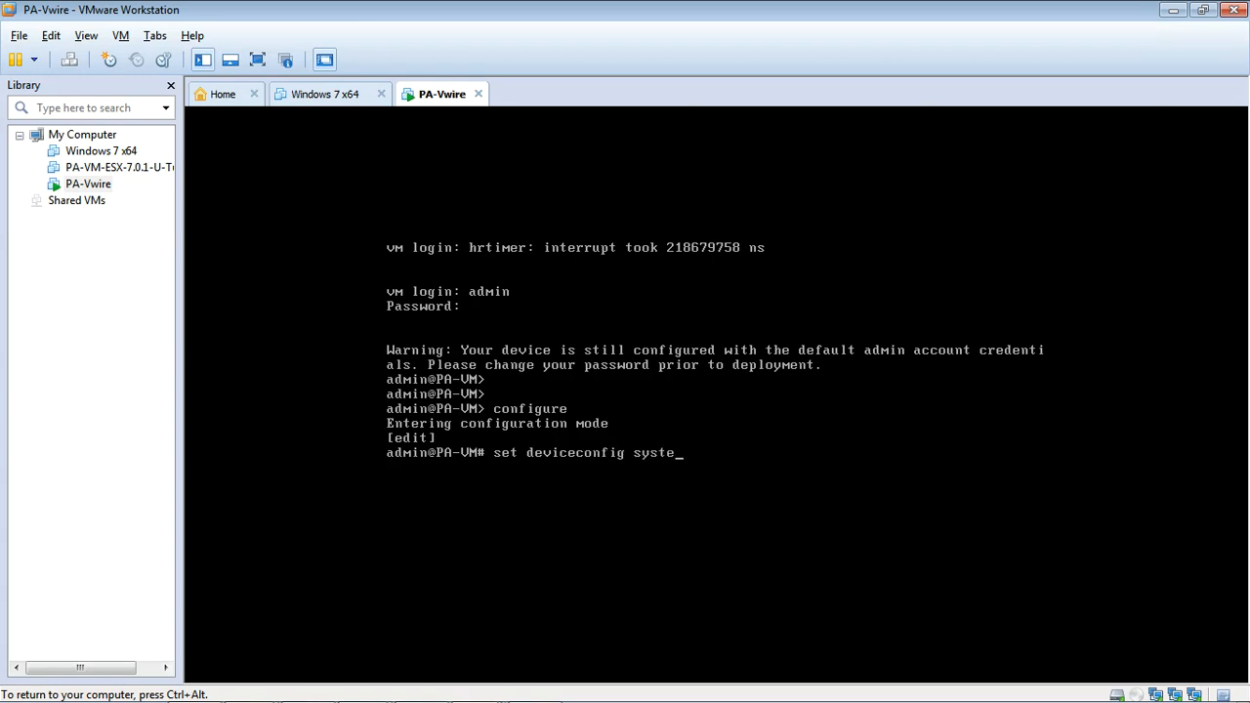
text(m ip-address 192.168.1)
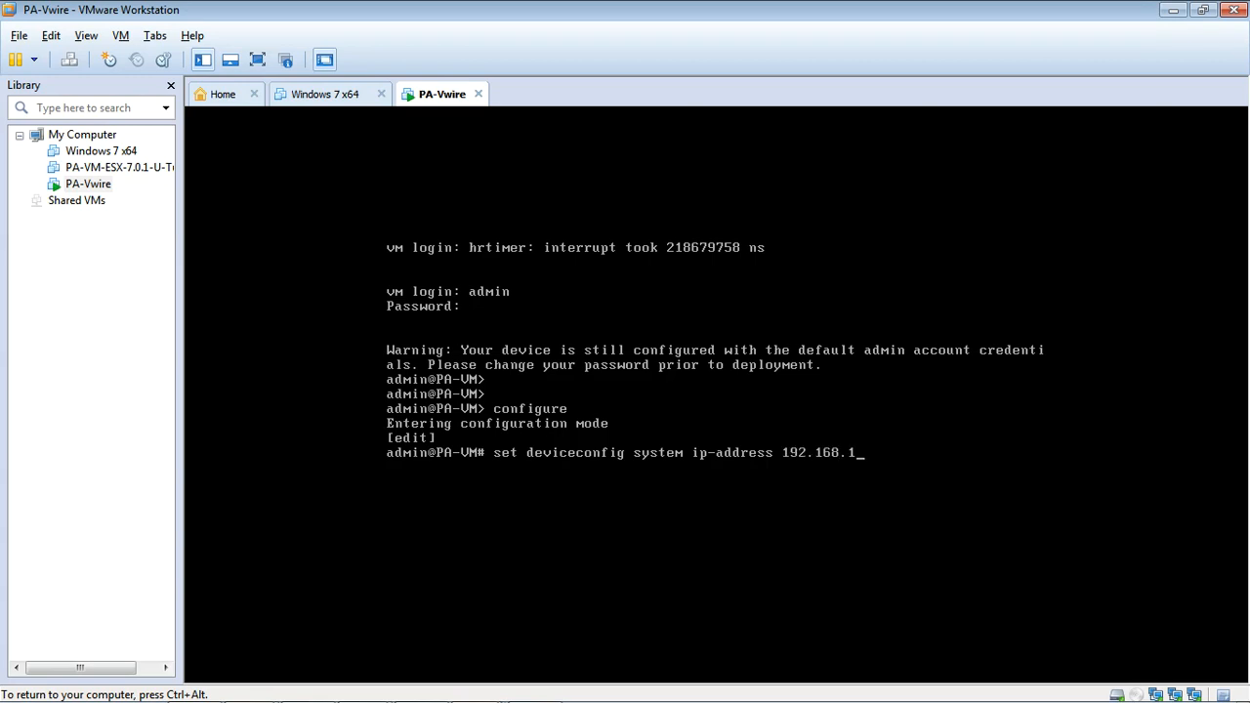
text(4.1 netmask 255.255.)
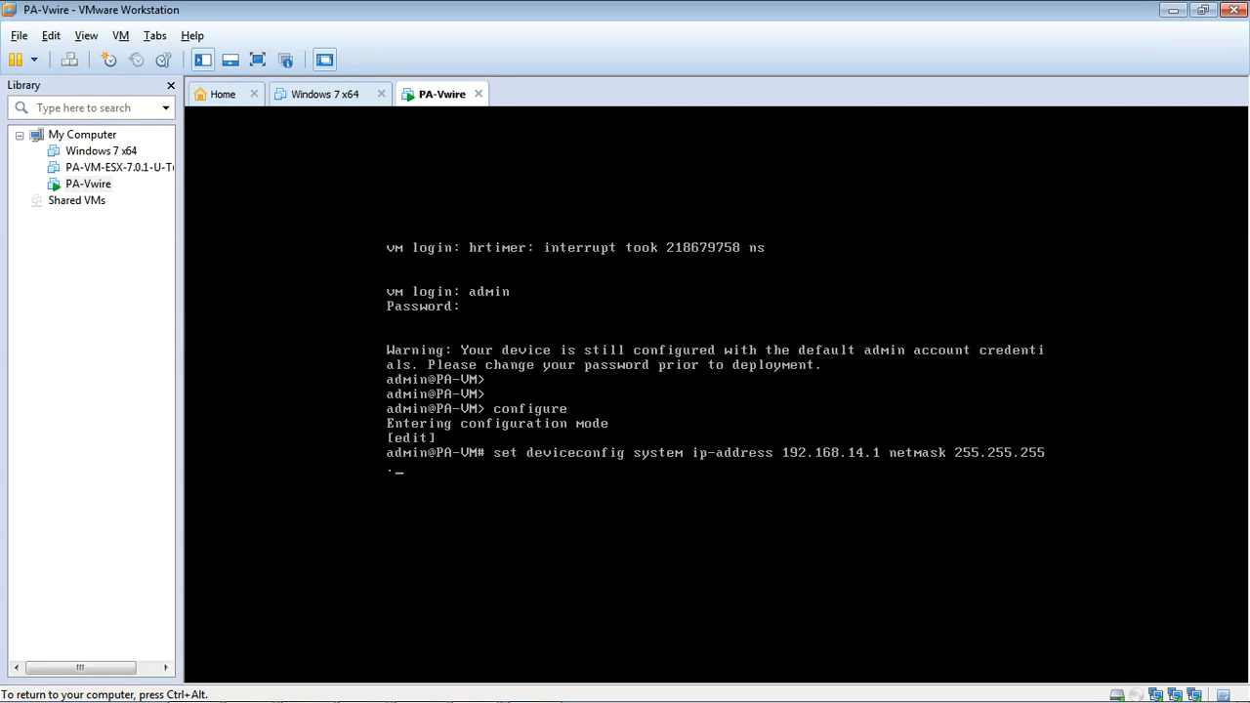
text(255 .0)
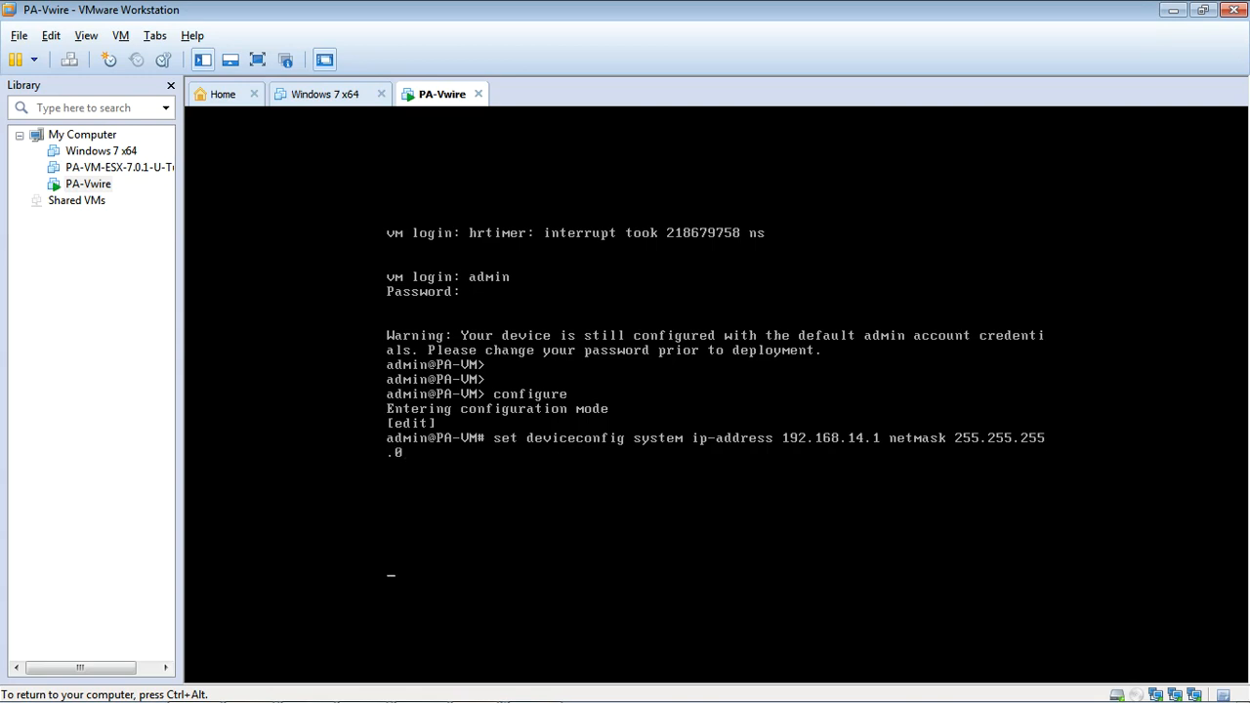
text(        [edit] admin@PA-VM# commit)
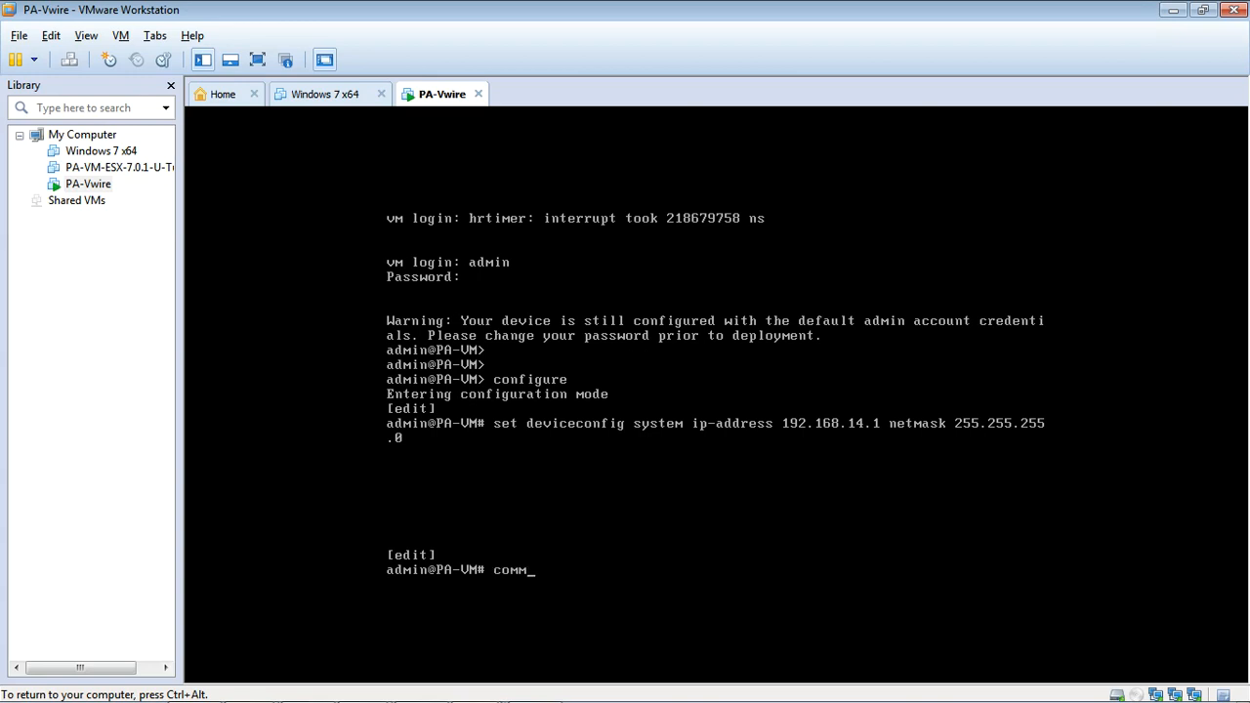
Step: Commit the firewall configuration, release the console's input capture, and return to the GNS3 topology
key(Return)
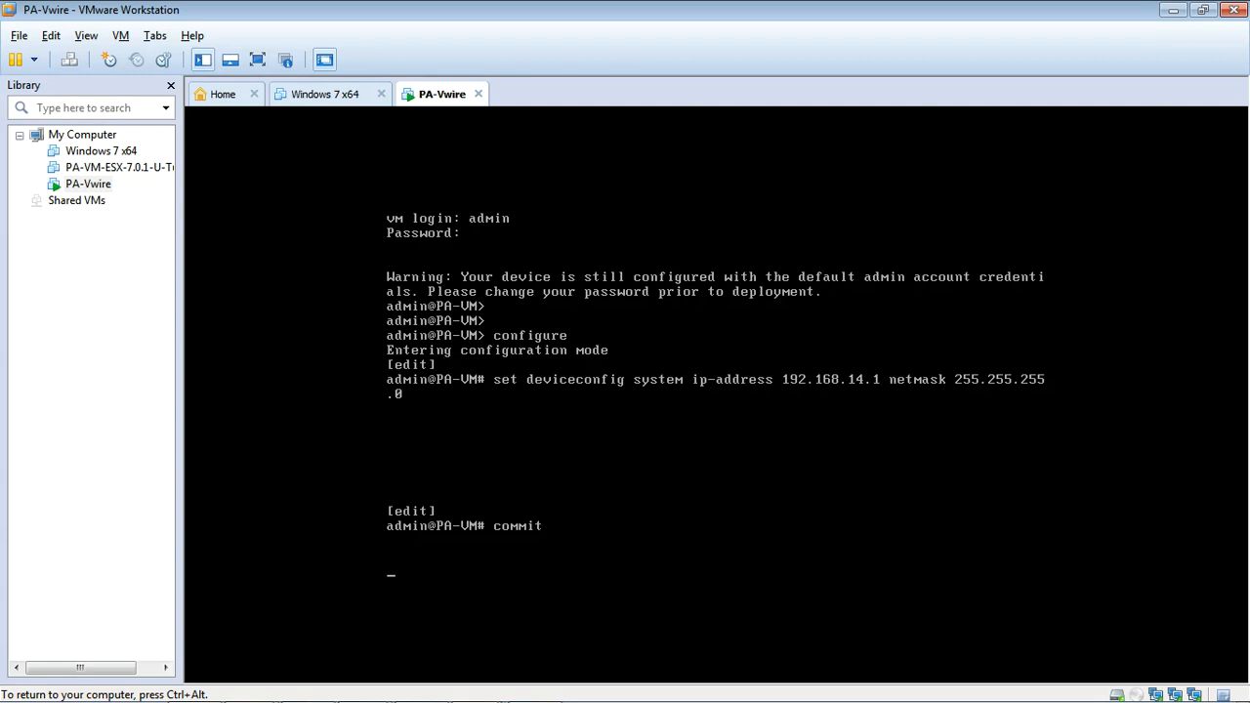
key(ctrl+alt)
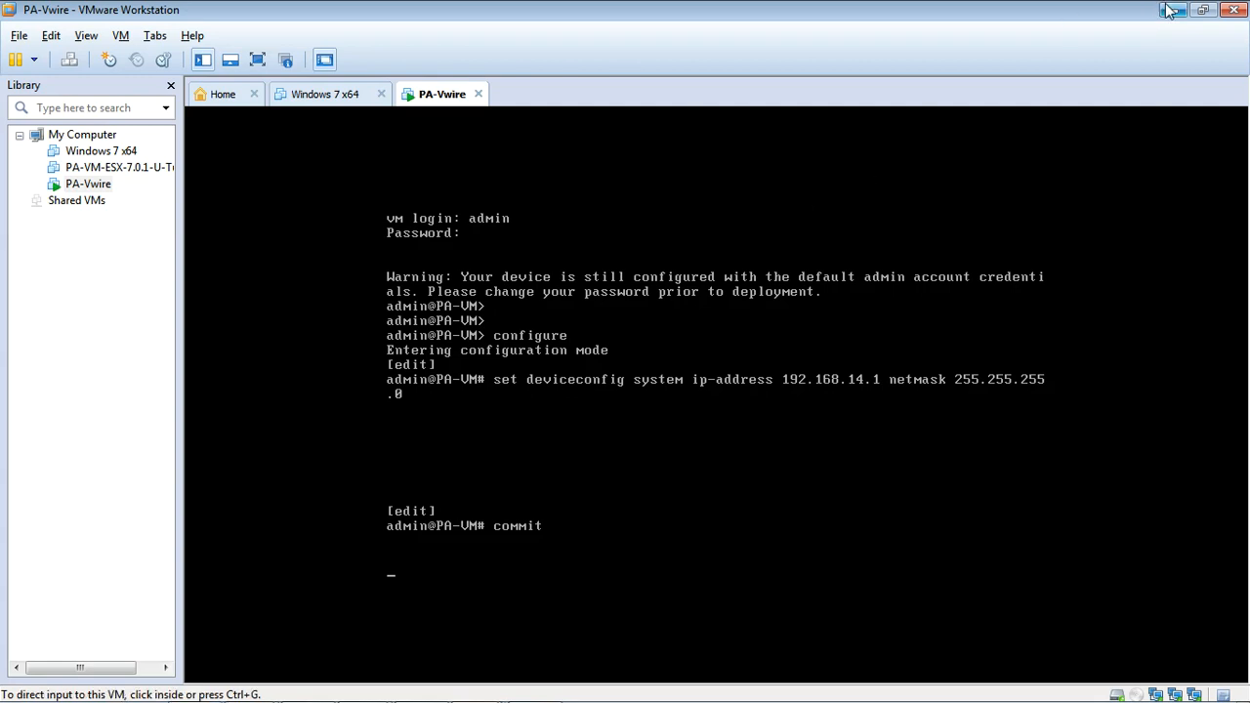
click(1172, 10)
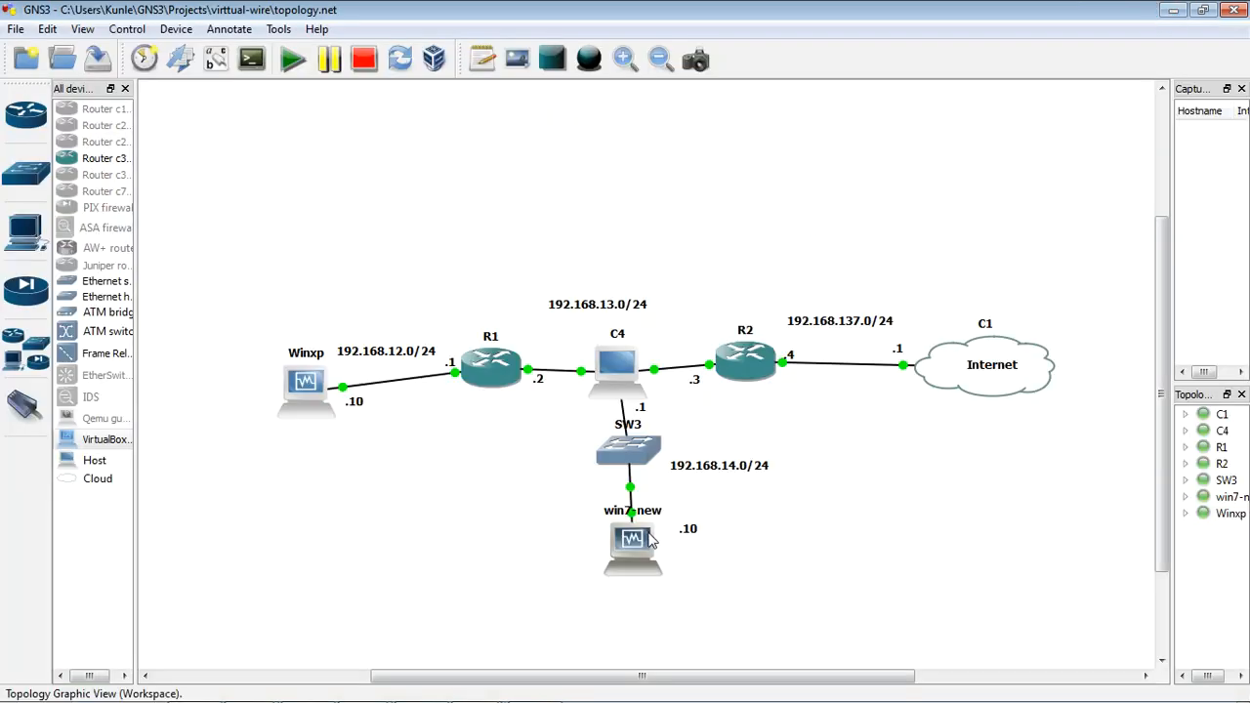
Step: Check the boot progress of the win7-new guest in its VirtualBox window and return to the topology
double_click(635, 549)
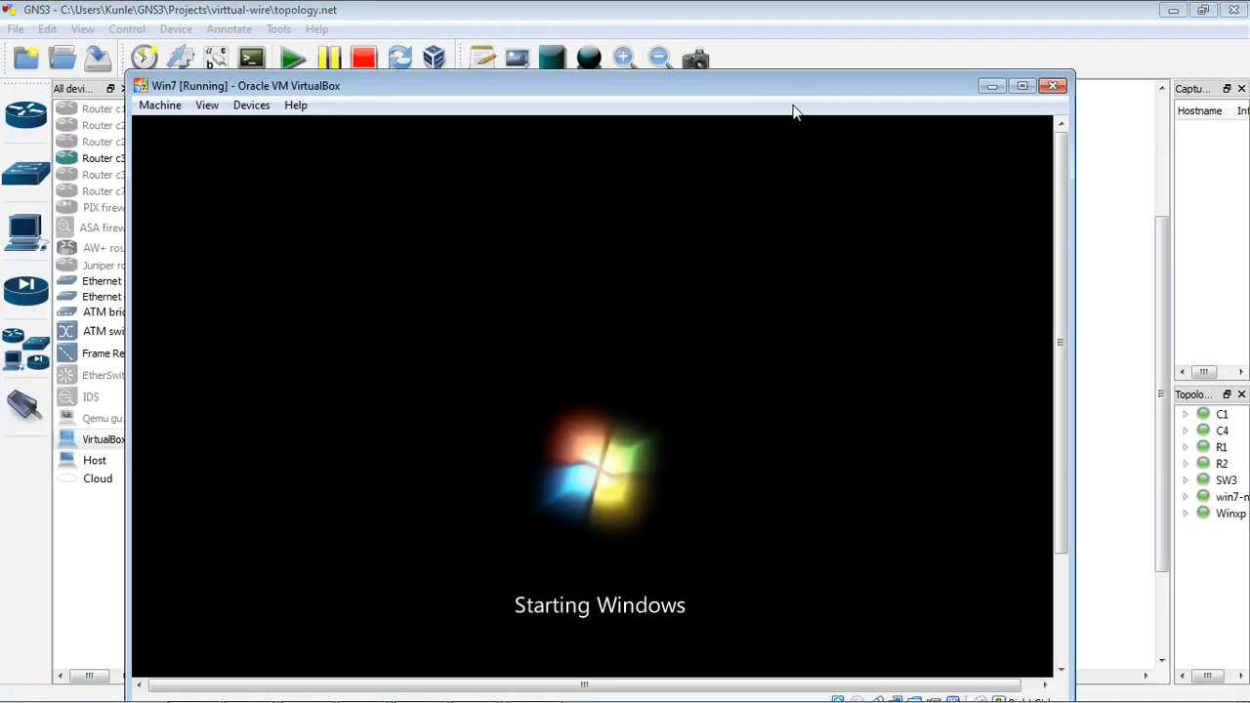
drag(795, 75, 828, 106)
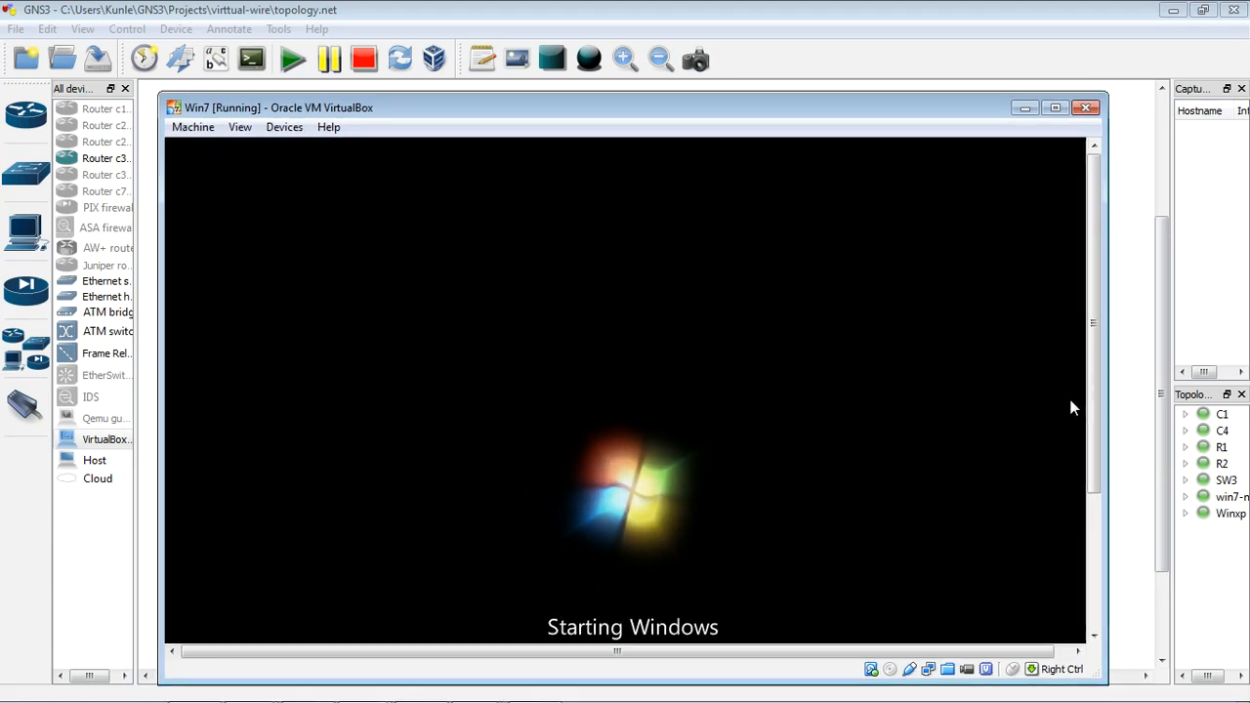
drag(1094, 431, 1092, 566)
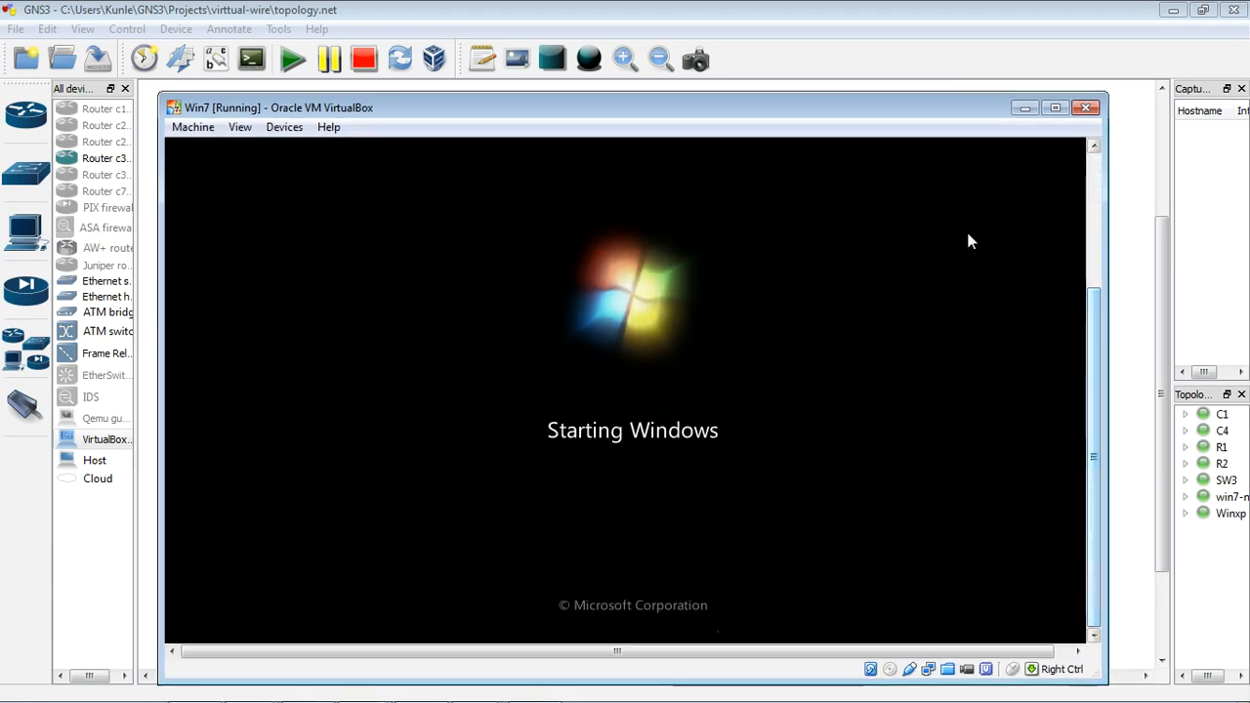
click(1024, 109)
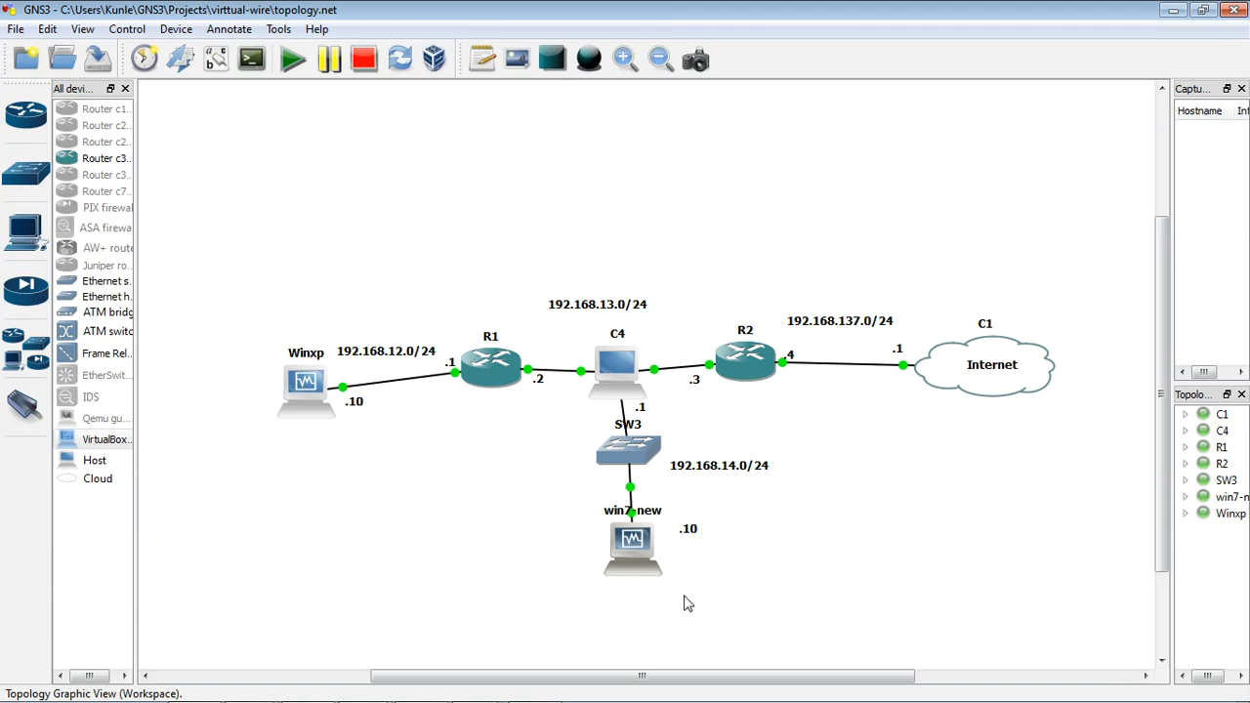
Step: Monitor the commit on the PA-Vwire console in VMware Workstation until it finishes, then return to the GNS3 topology
click(472, 687)
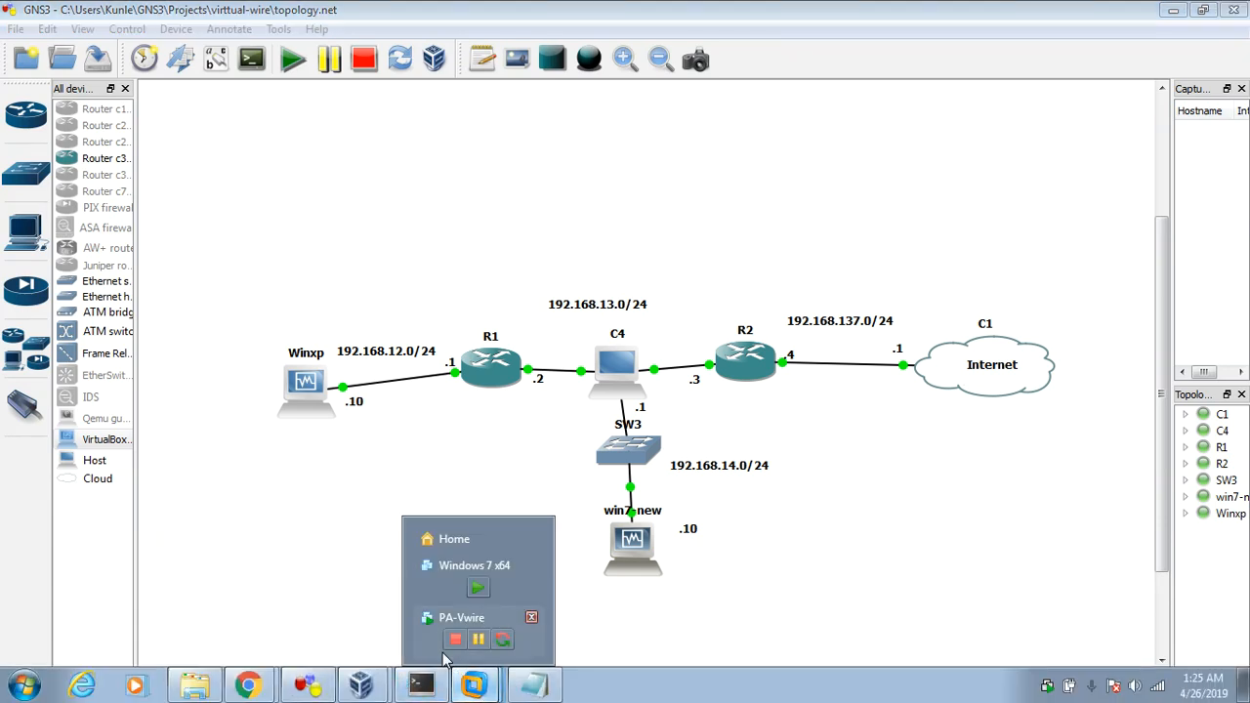
click(527, 617)
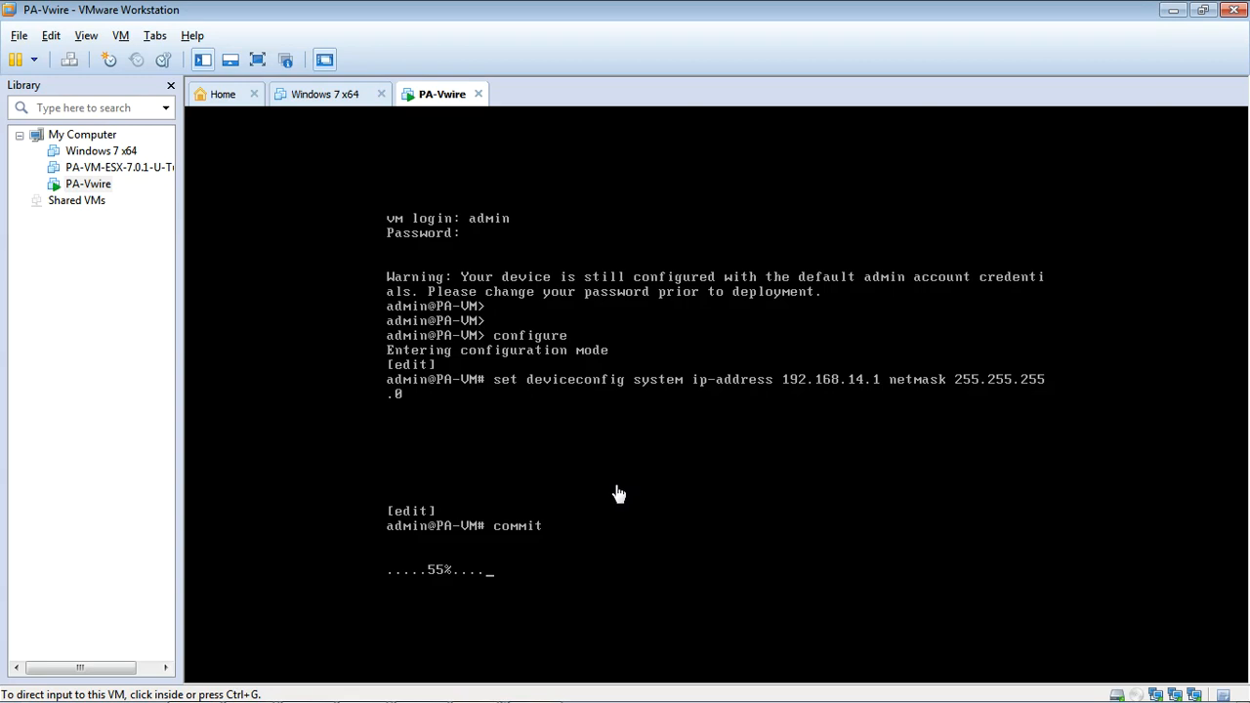
click(1172, 11)
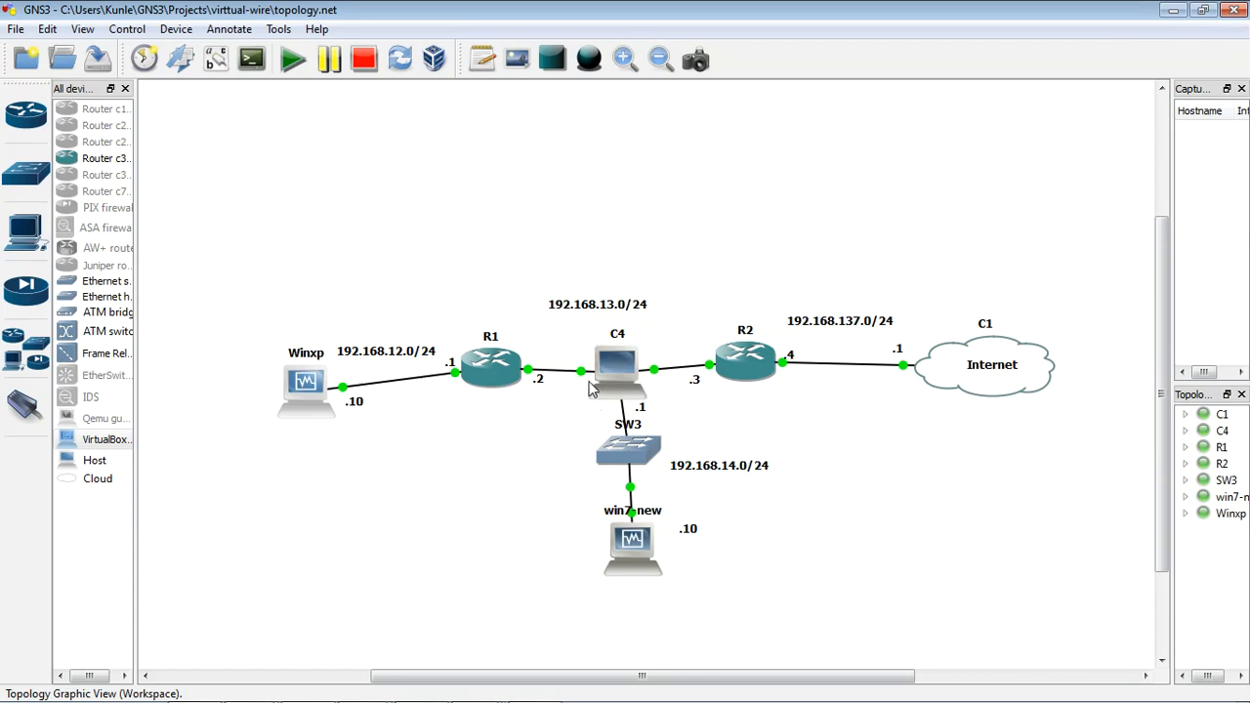
mouse_move(646, 380)
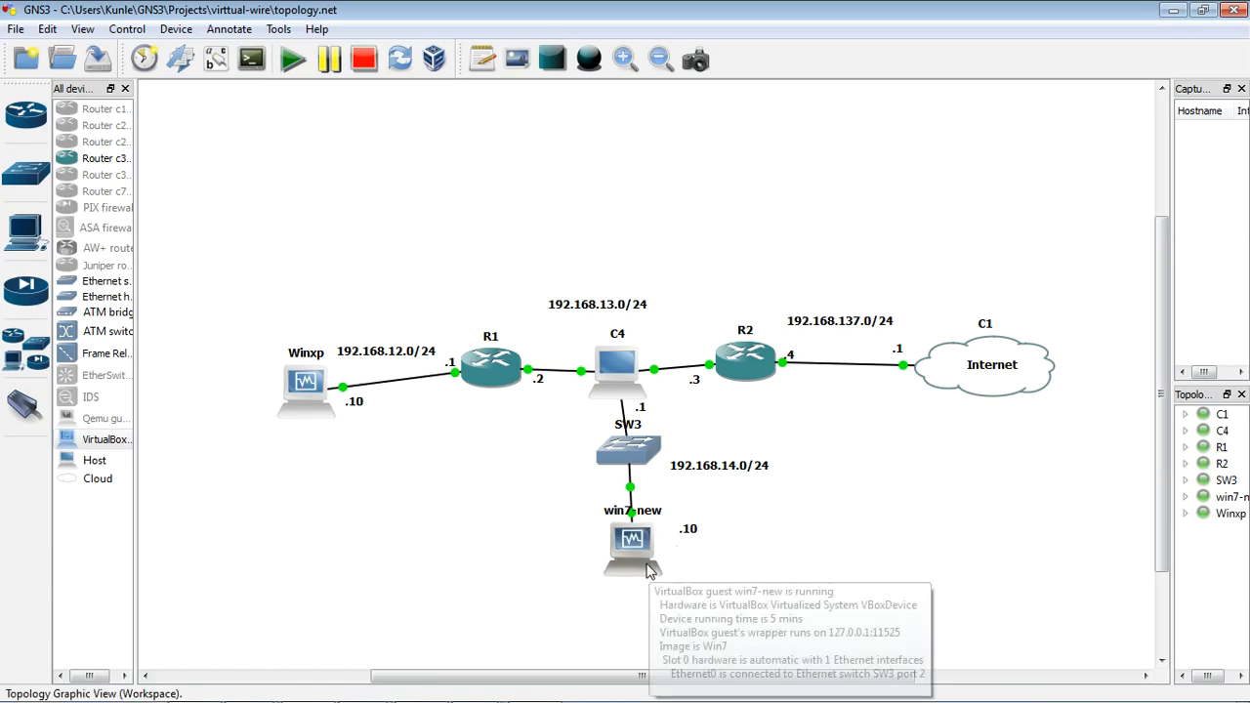
click(475, 685)
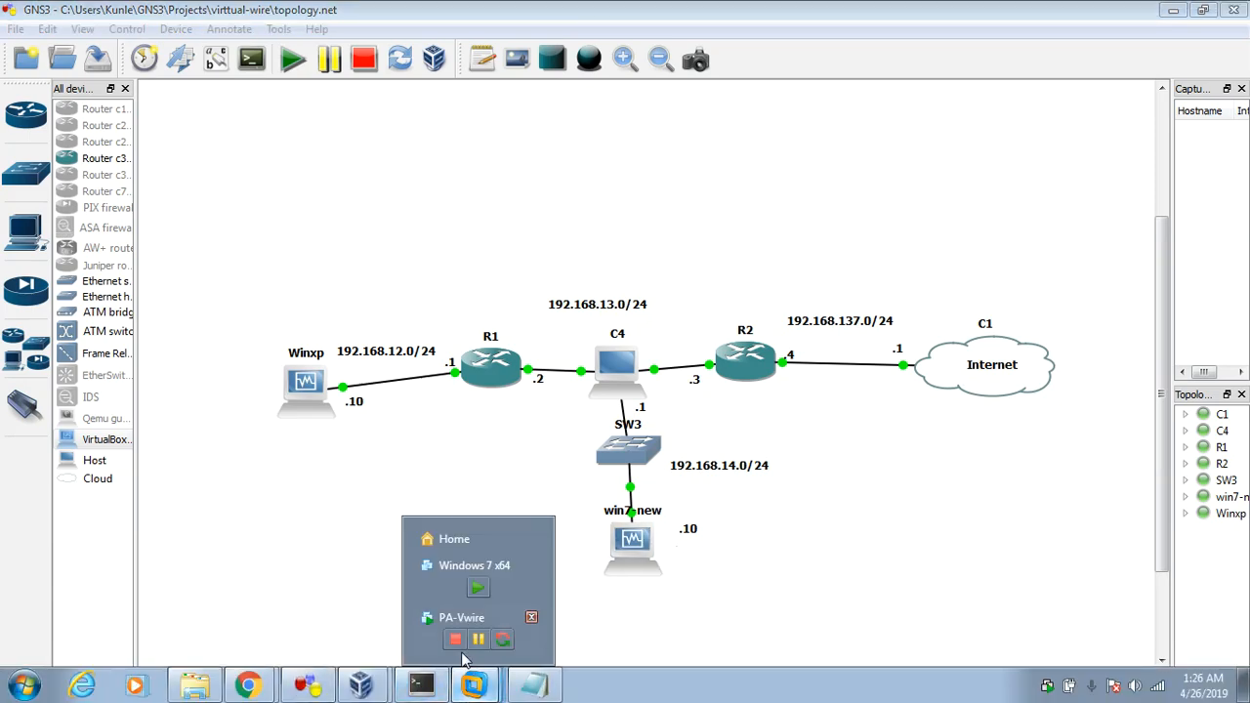
click(455, 618)
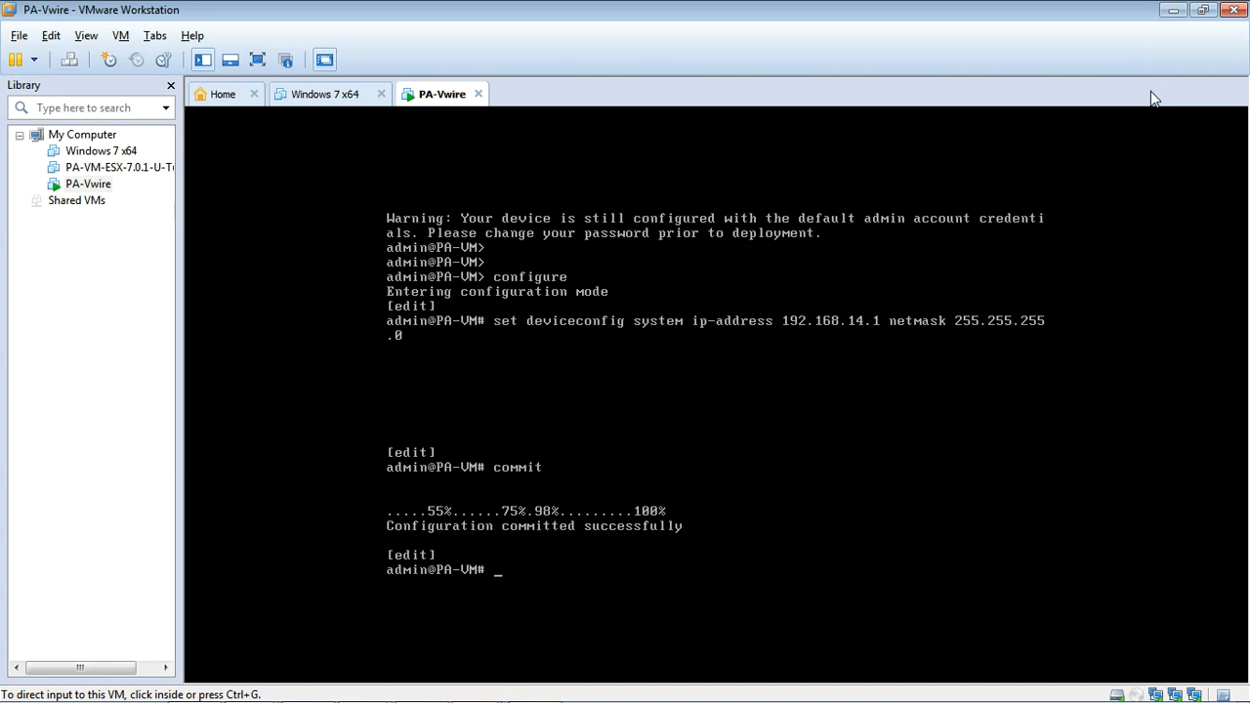
click(1171, 11)
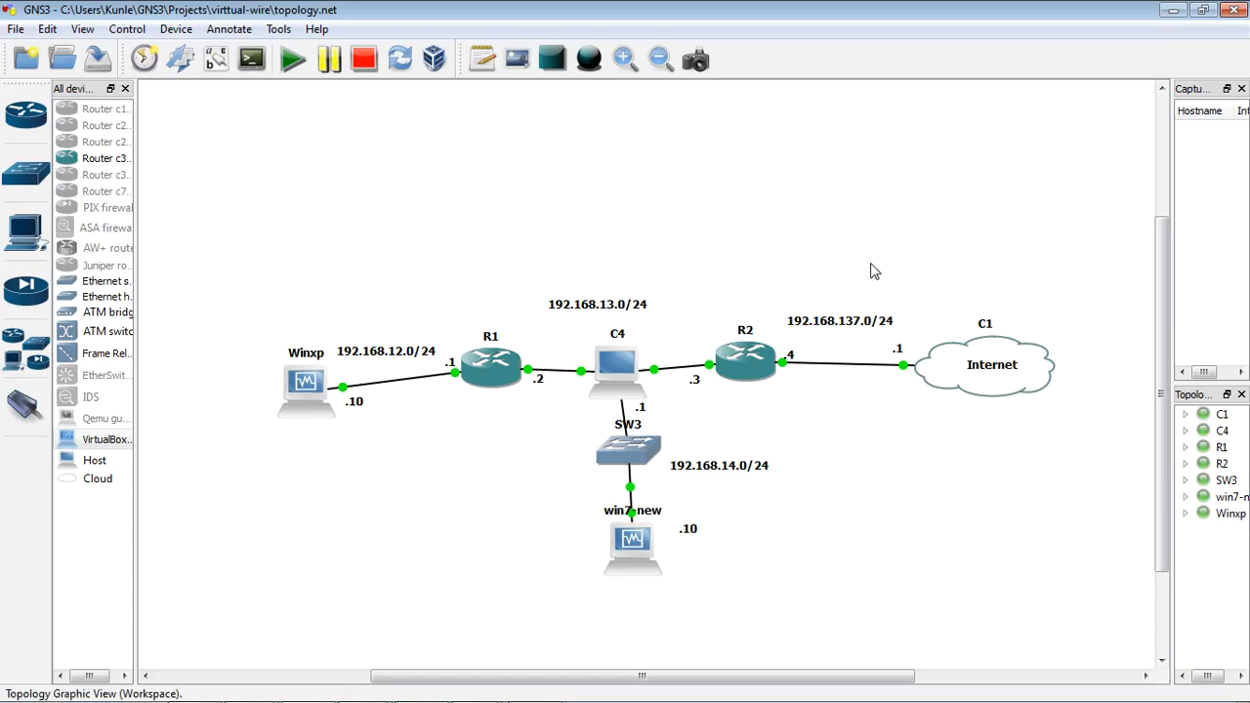
Step: Open the win7-new guest's desktop, dismiss the mouse-integration notice, and launch a command prompt
double_click(633, 560)
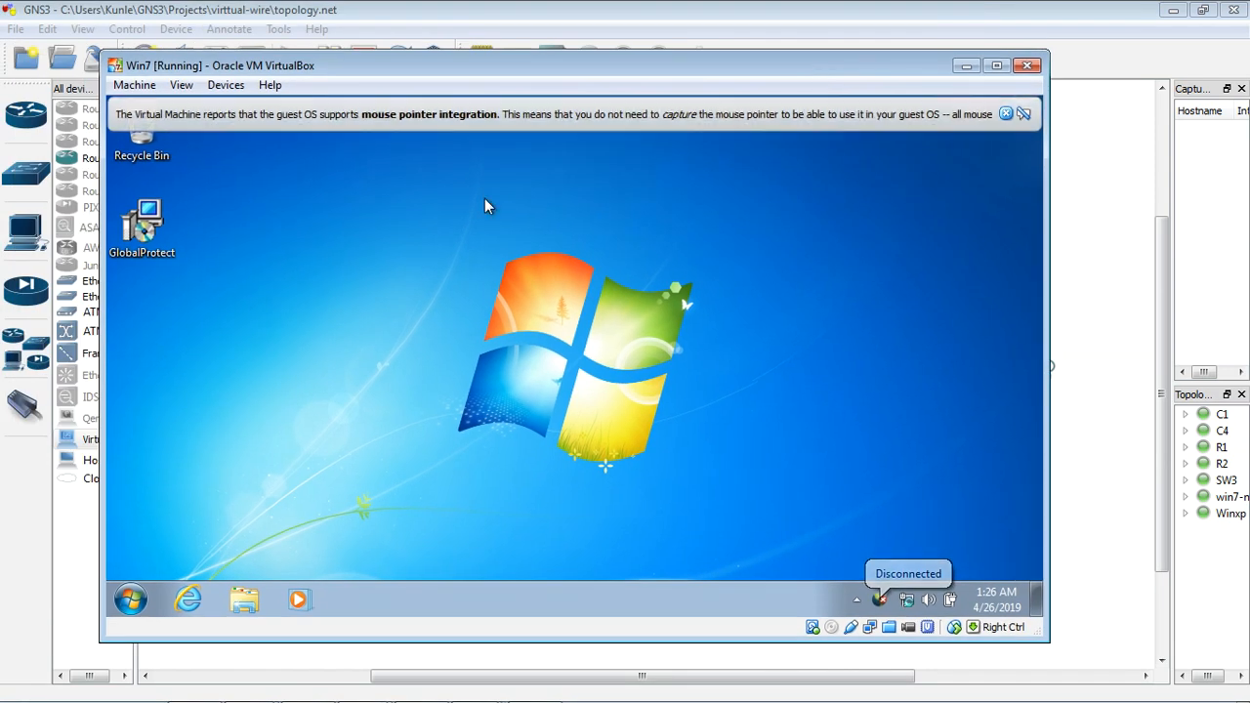
click(1006, 114)
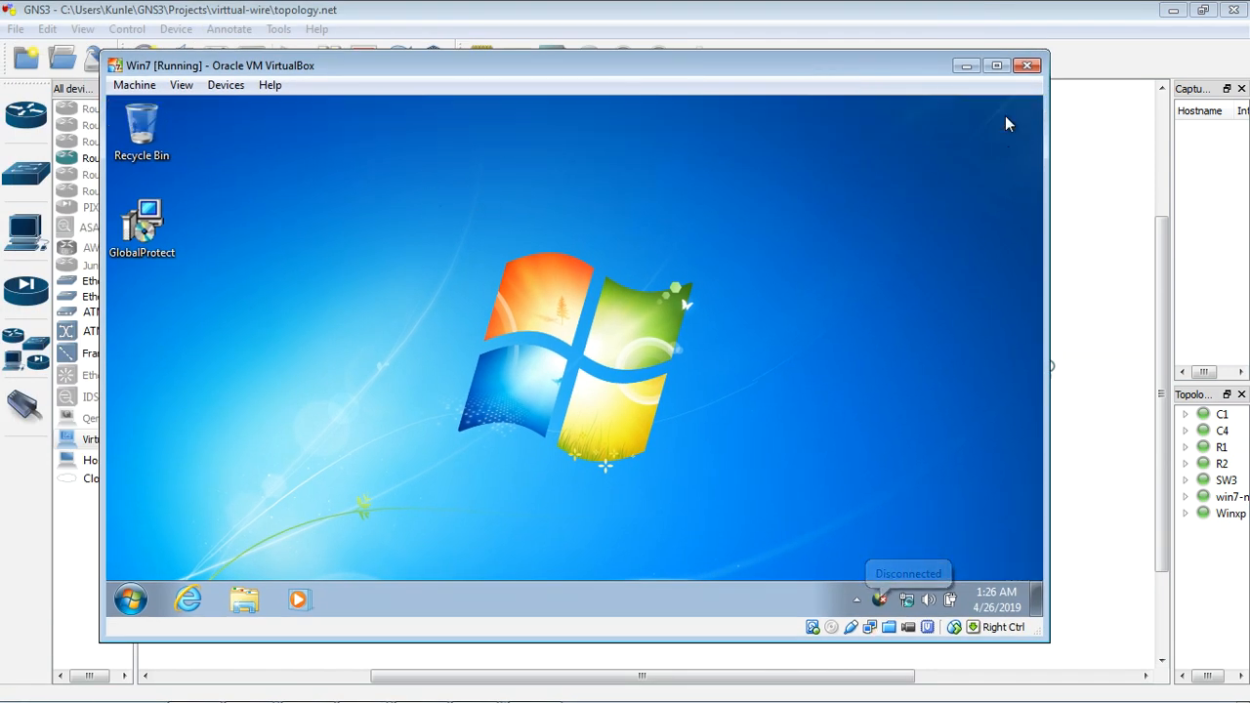
click(132, 598)
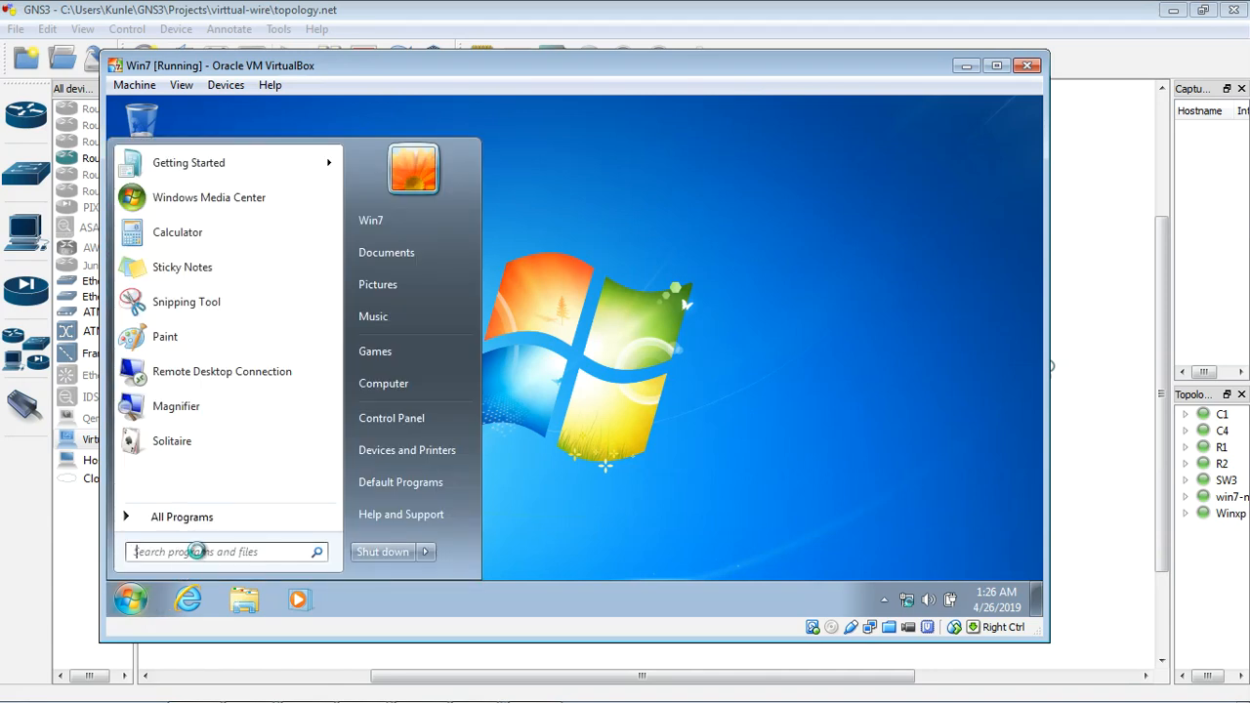
text(cmd)
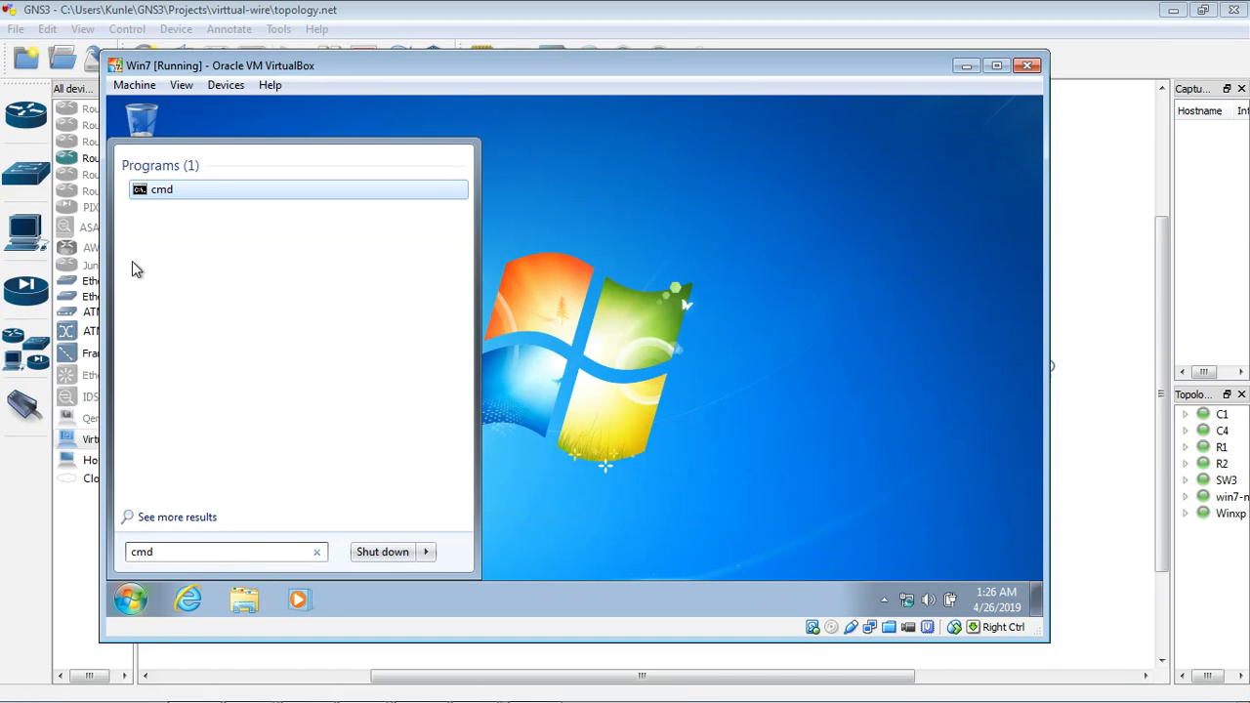
click(193, 192)
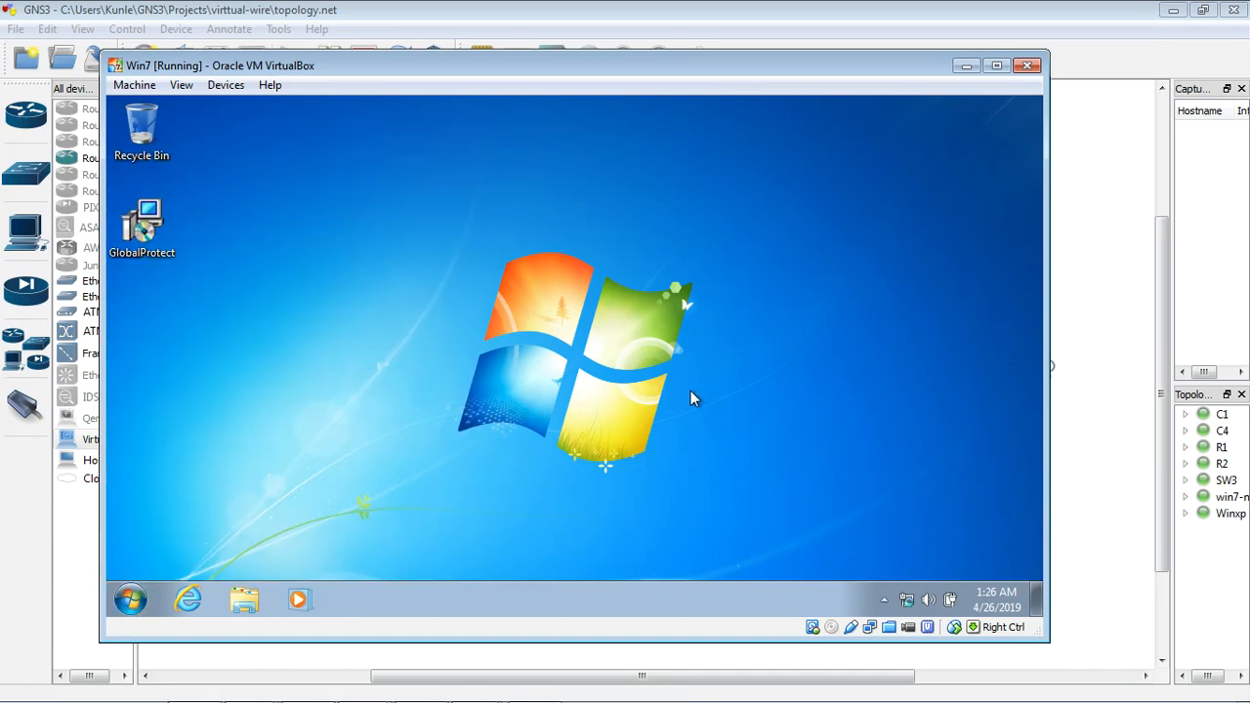
Step: Check the guest's IP configuration with ipconfig and return to the GNS3 topology
text(ipconfig)
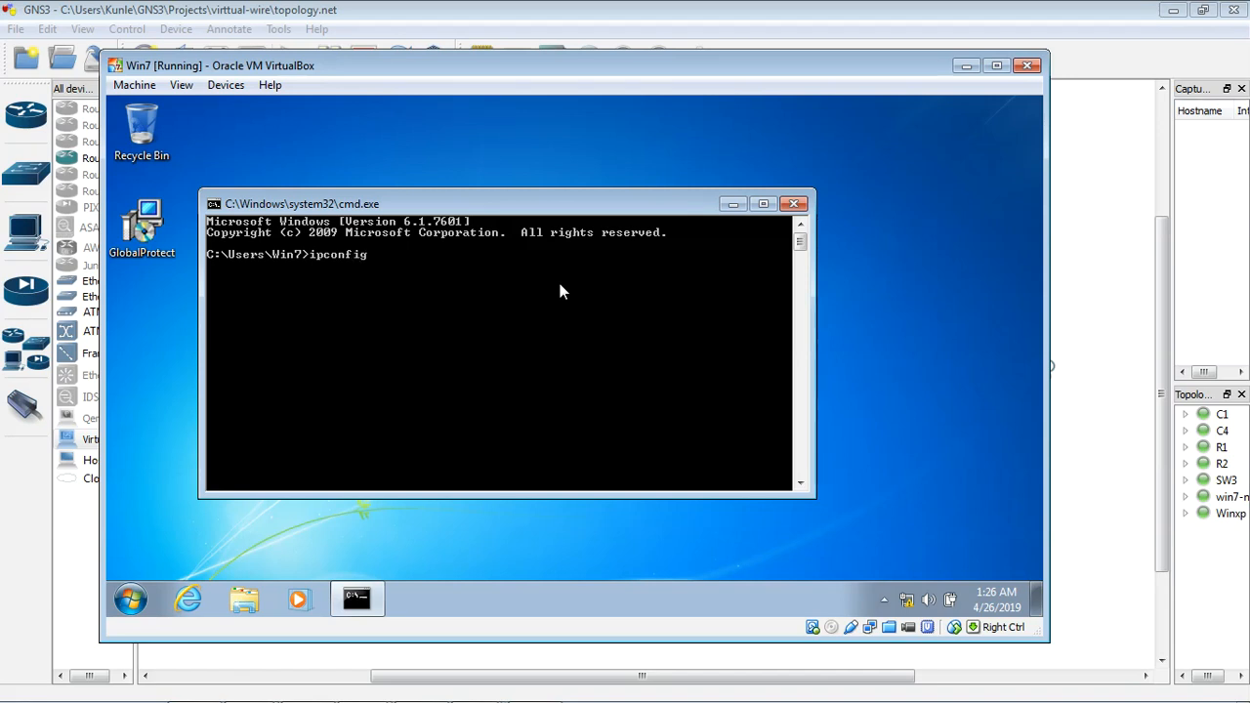
key(Return)
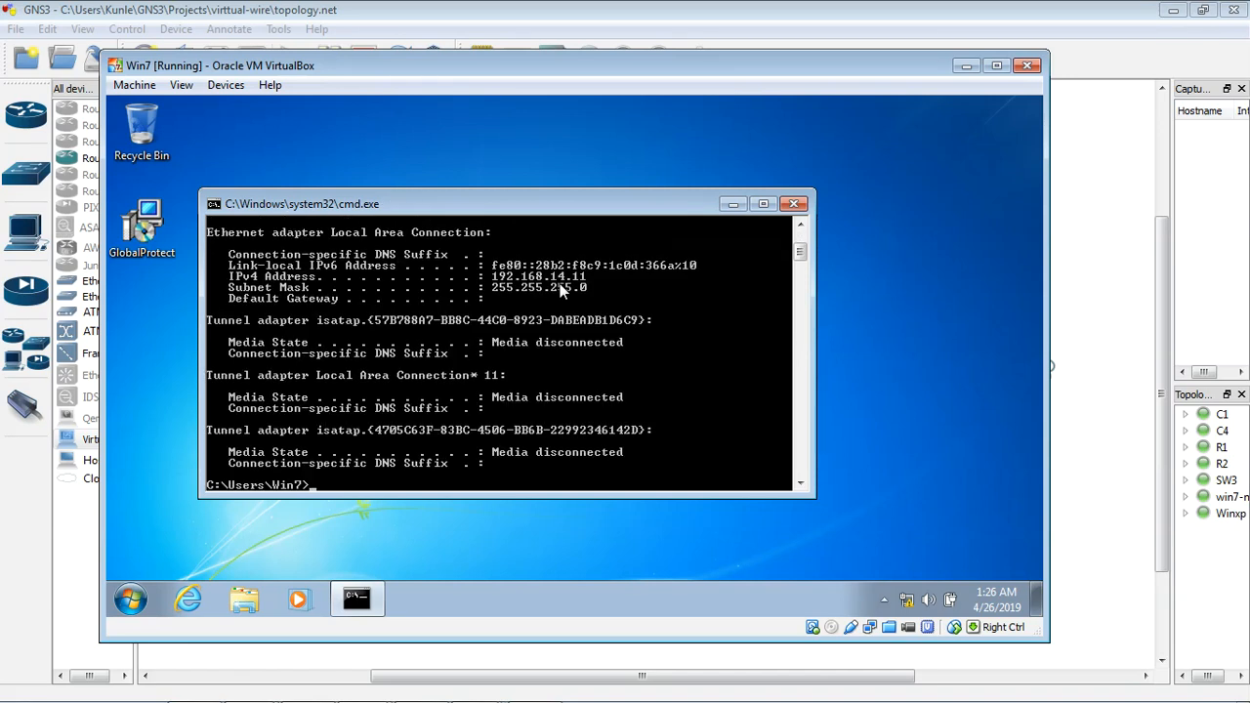
click(964, 69)
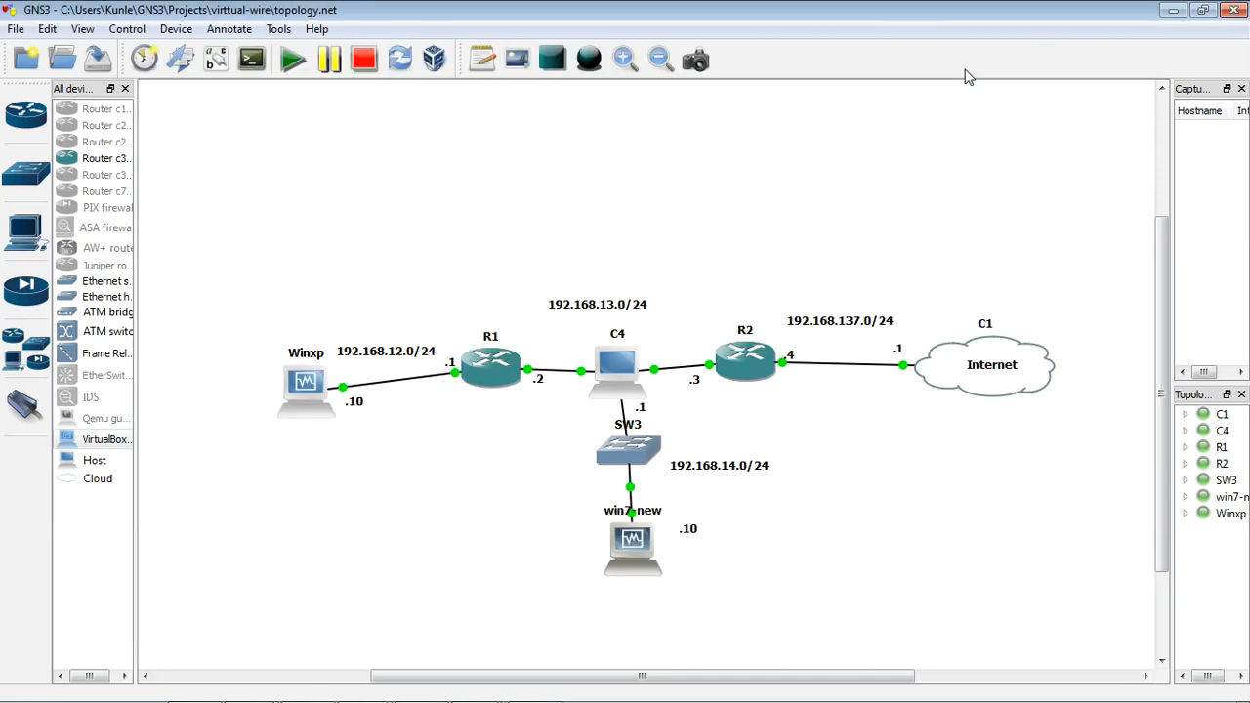
Step: Change the .10 note beside win7-new to .11 and move it slightly closer to the guest
double_click(688, 528)
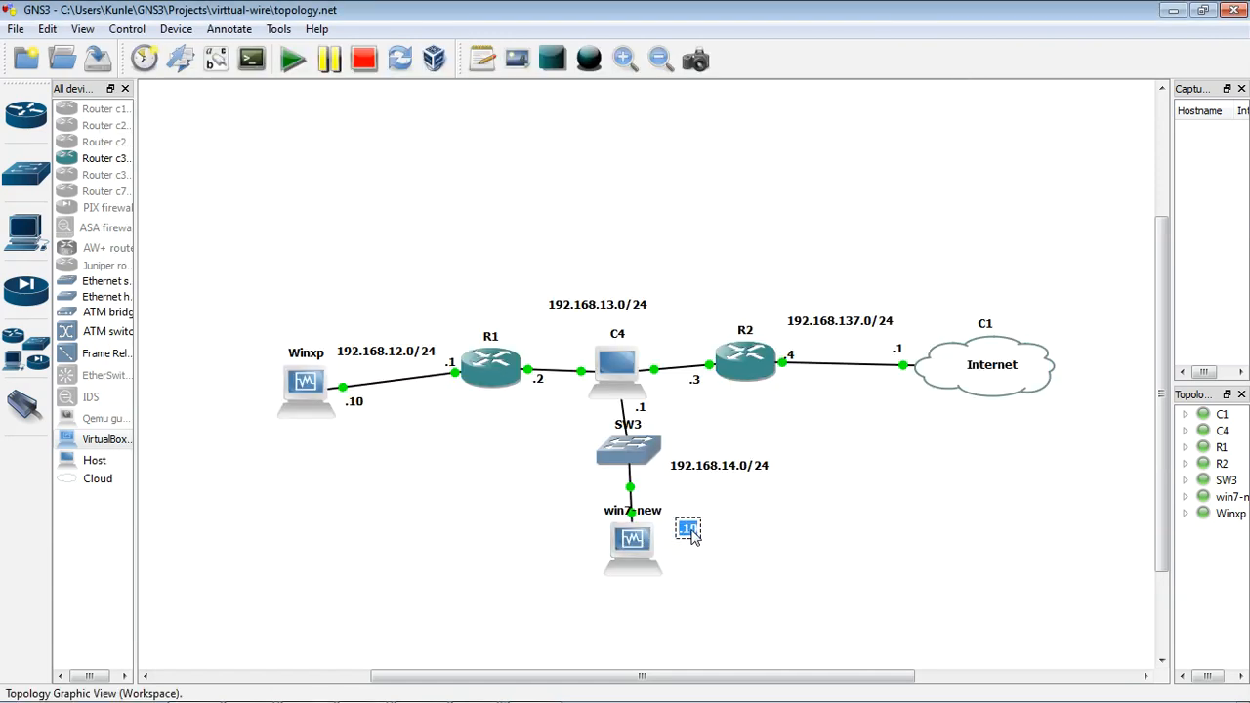
text(.11)
click(813, 535)
drag(693, 531, 681, 524)
click(733, 539)
Step: Ping the firewall at 192.168.14.1 from the win7-new guest's command prompt and minimize the prompt window
double_click(635, 519)
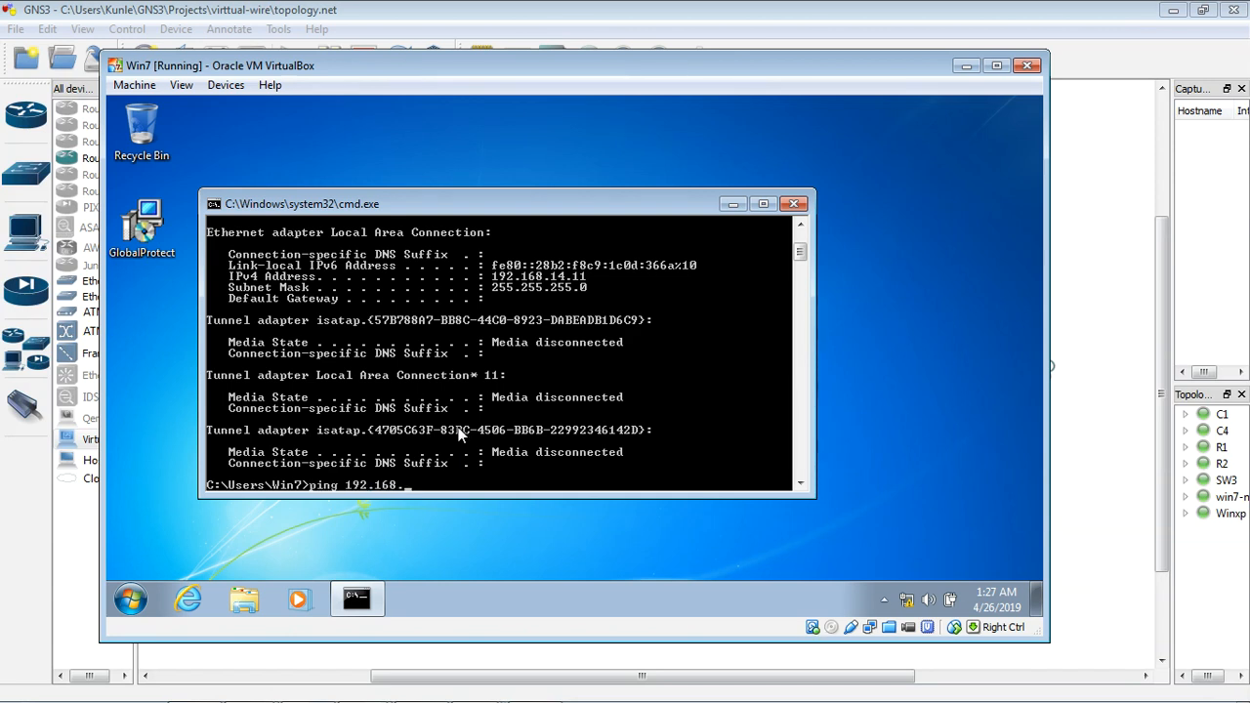
text(4.1)
key(Return)
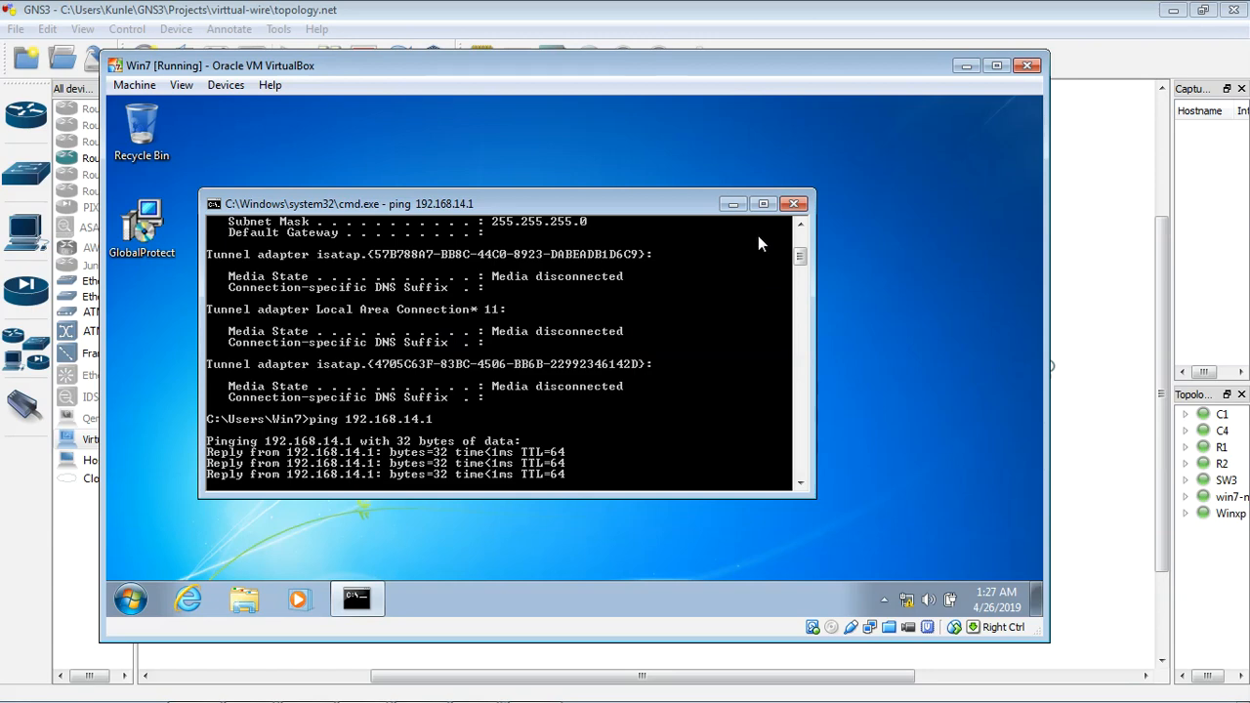
click(733, 204)
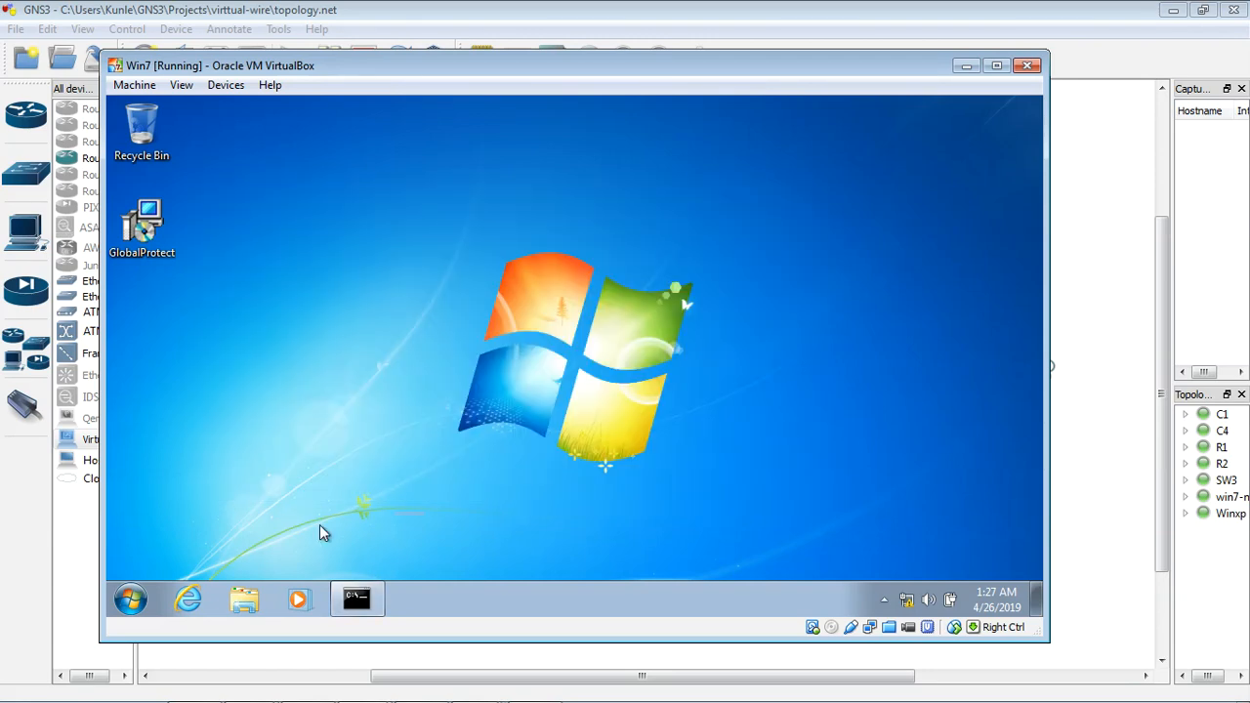
Step: Launch Internet Explorer in the win7-new guest, dismiss the session-restore notice, and postpone the browser setup
click(187, 599)
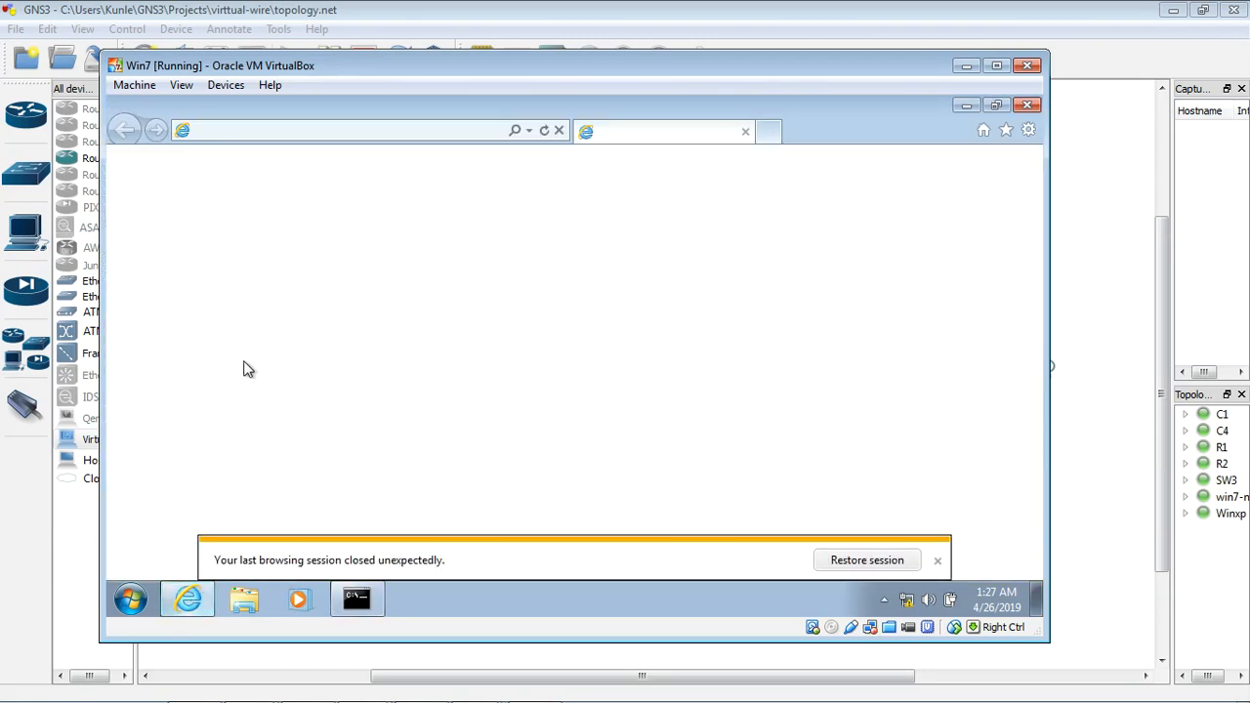
click(938, 561)
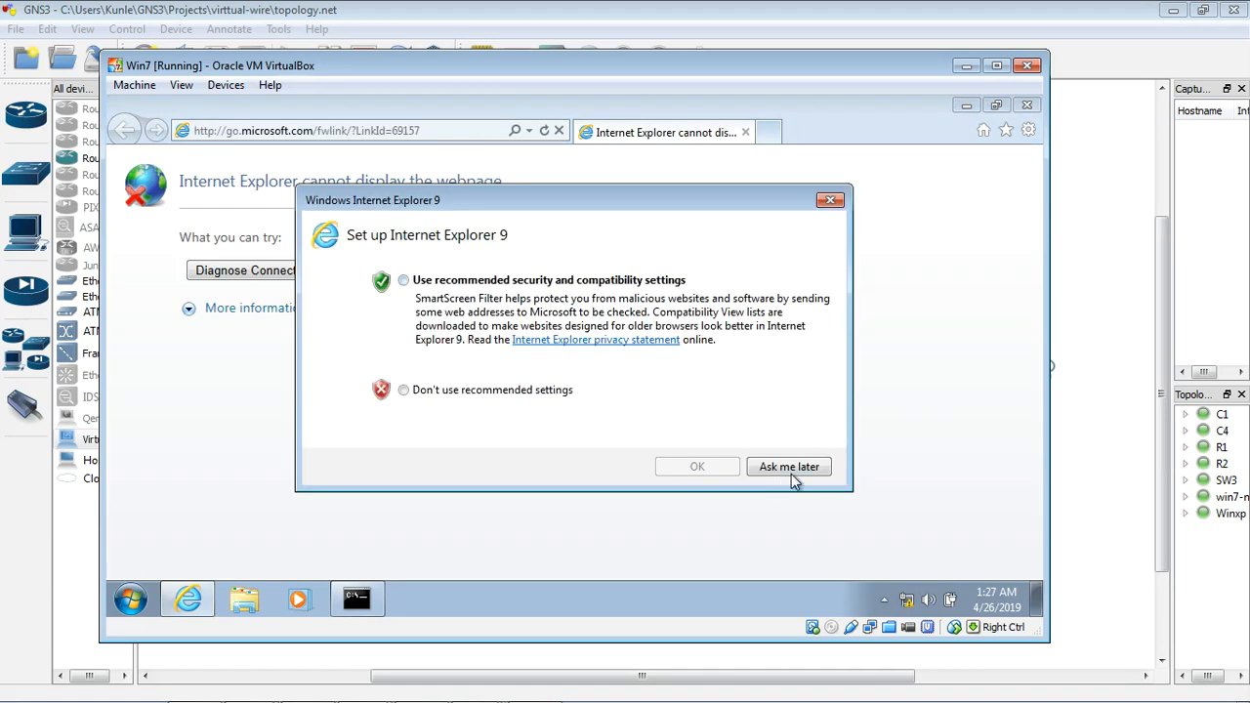
click(791, 473)
click(485, 131)
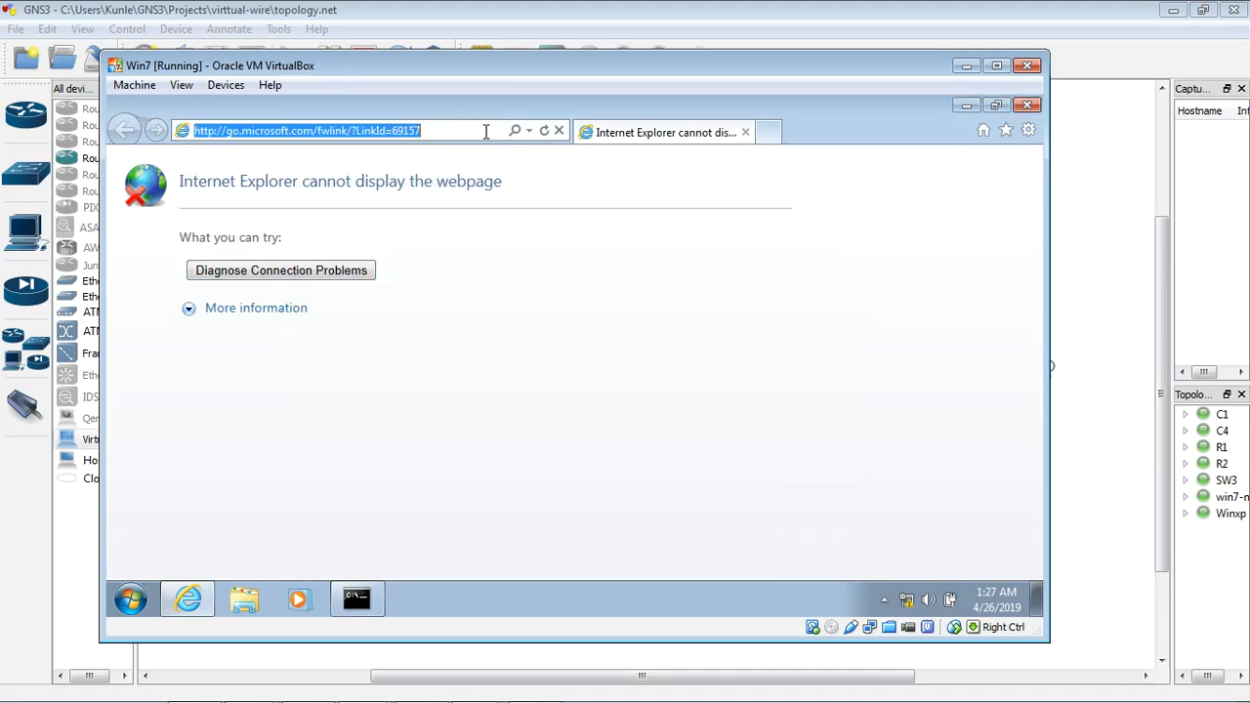
text(https)
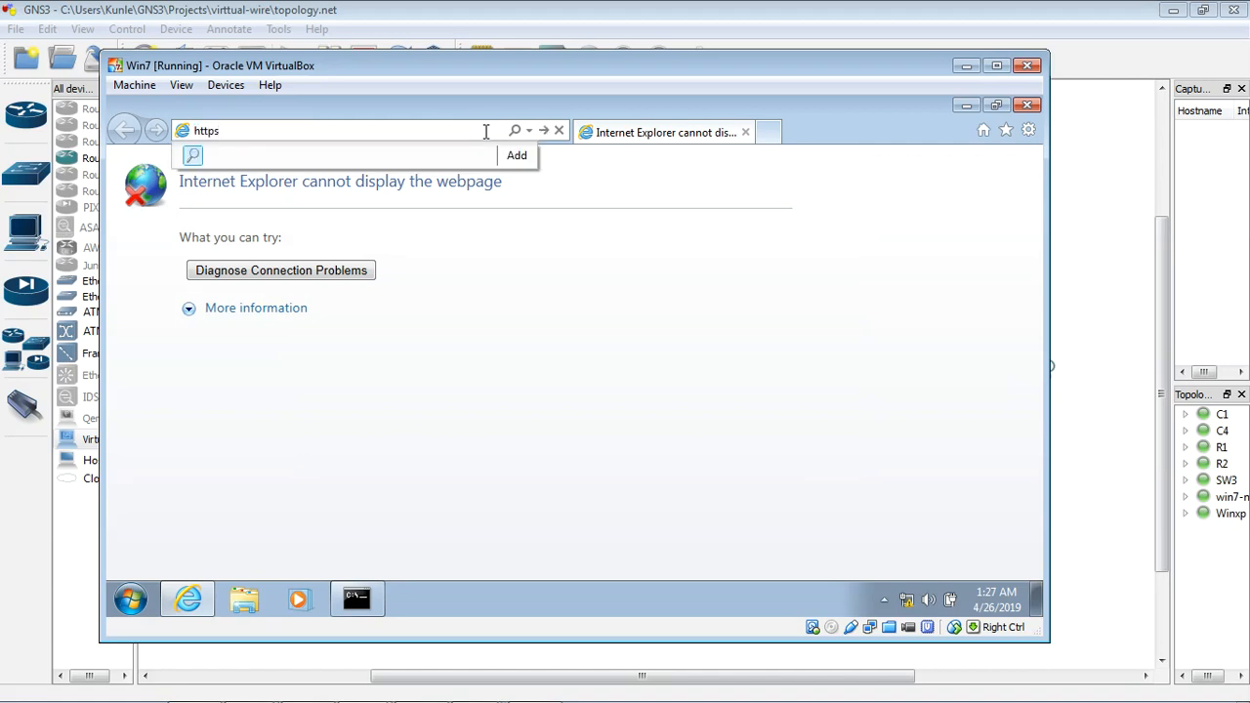
text(://192)
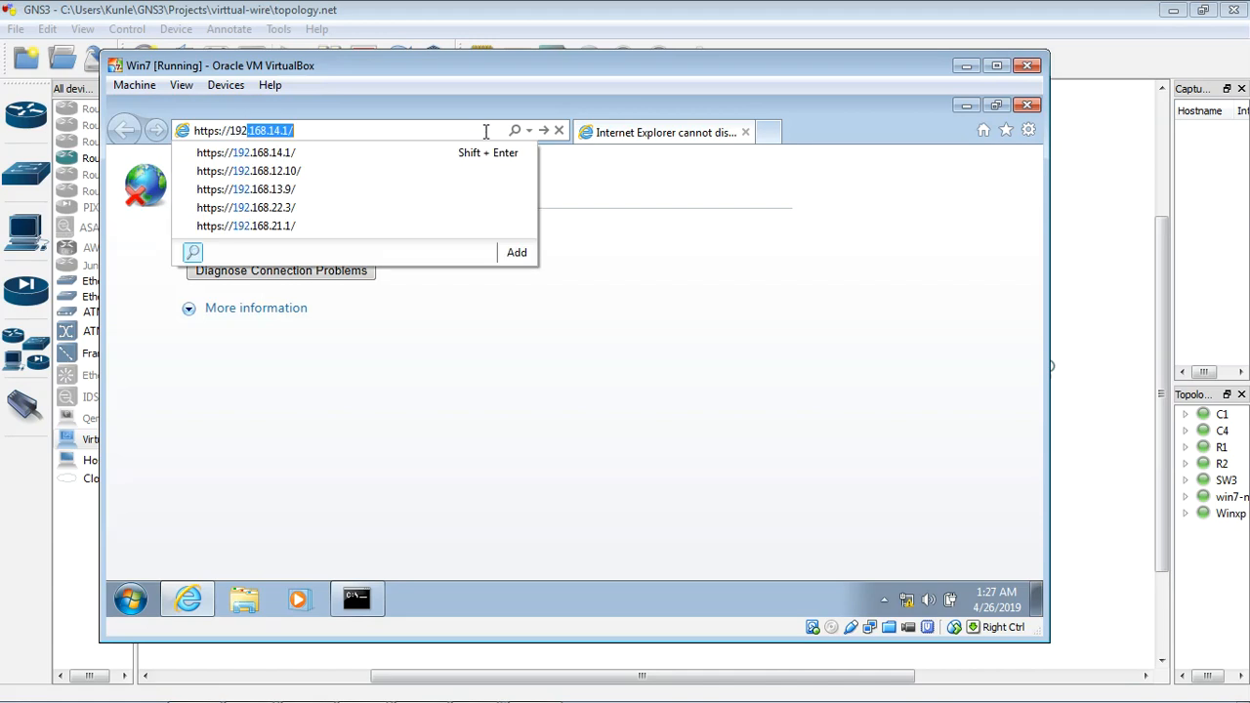
key(Return)
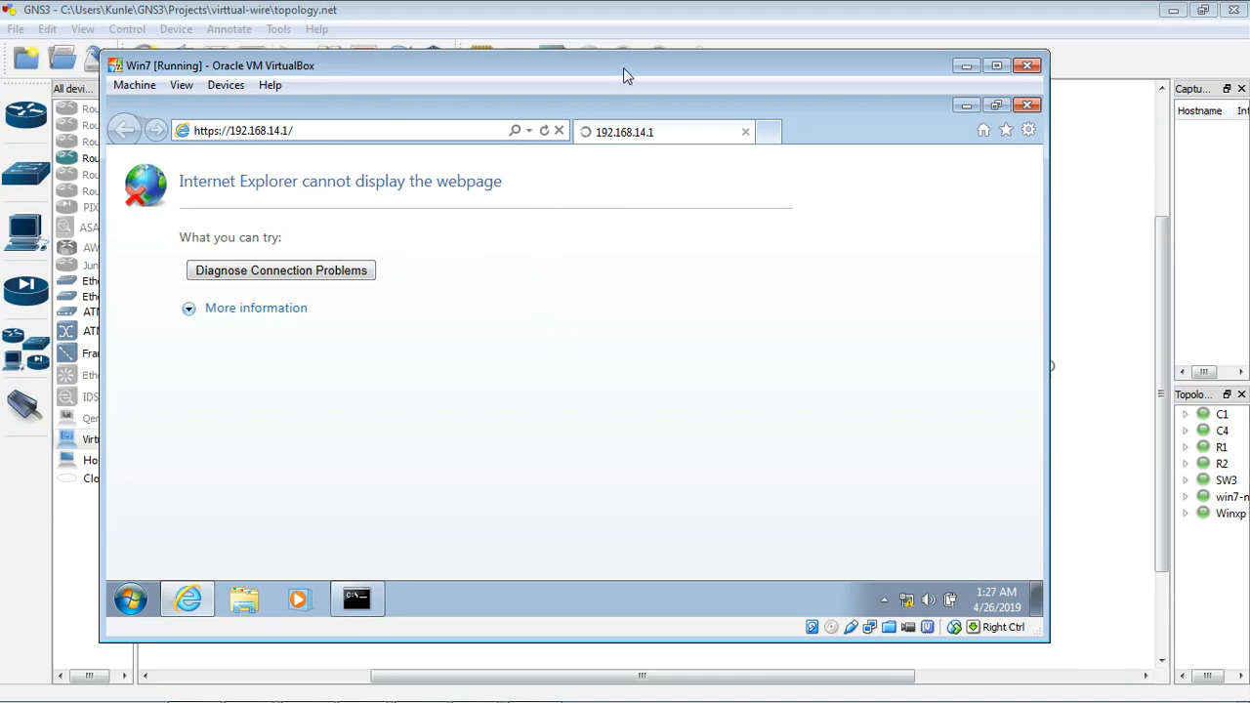
drag(626, 71, 626, 79)
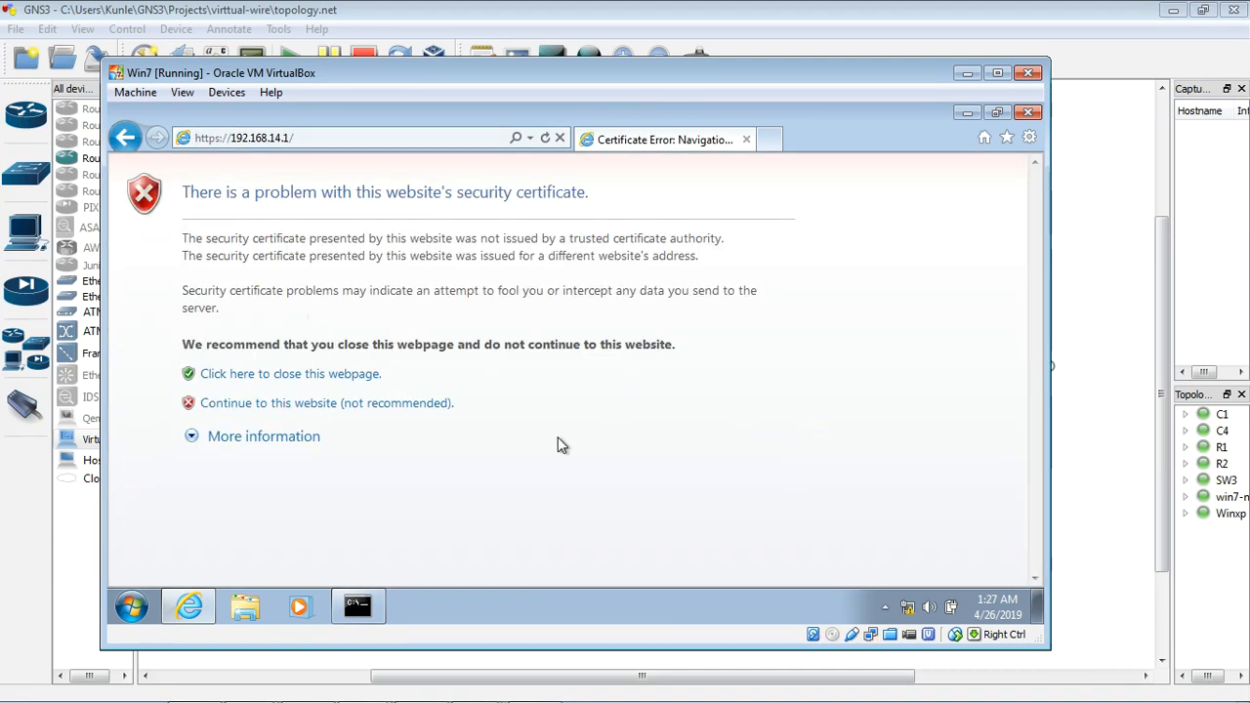
click(318, 404)
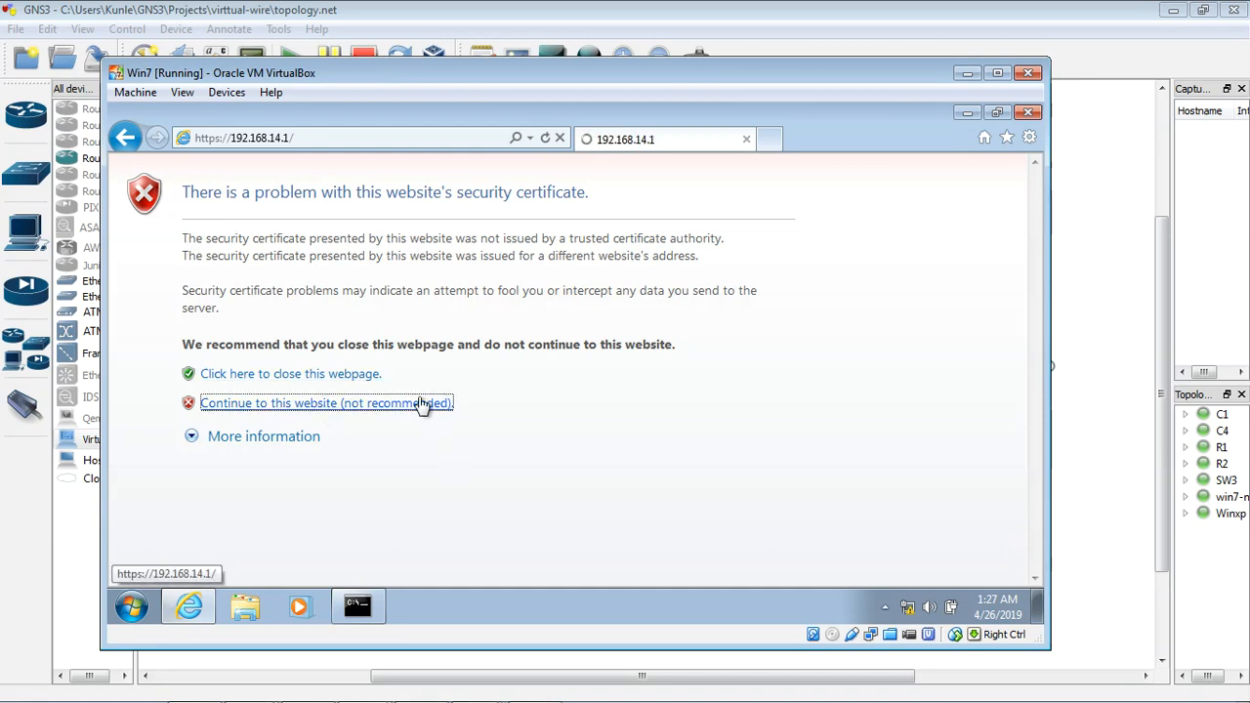
Step: Log in to the Palo Alto firewall as admin with the account password and acknowledge the default-credentials warning
text(admin)
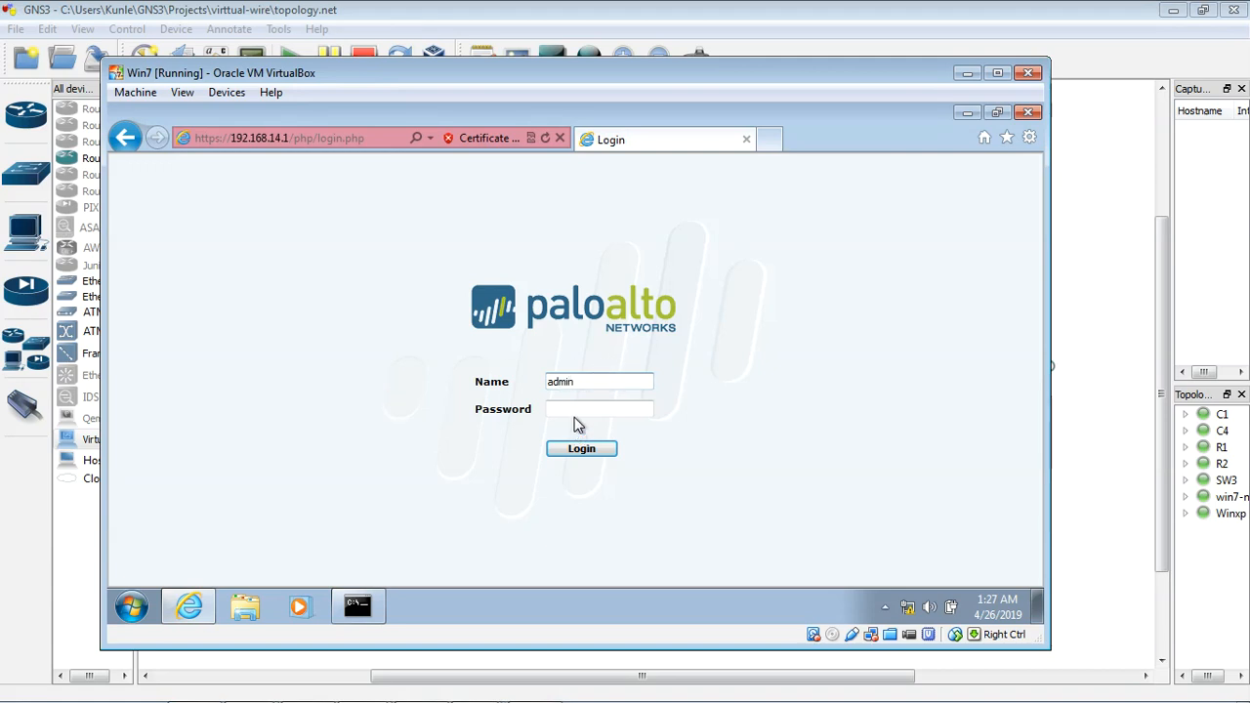
click(577, 408)
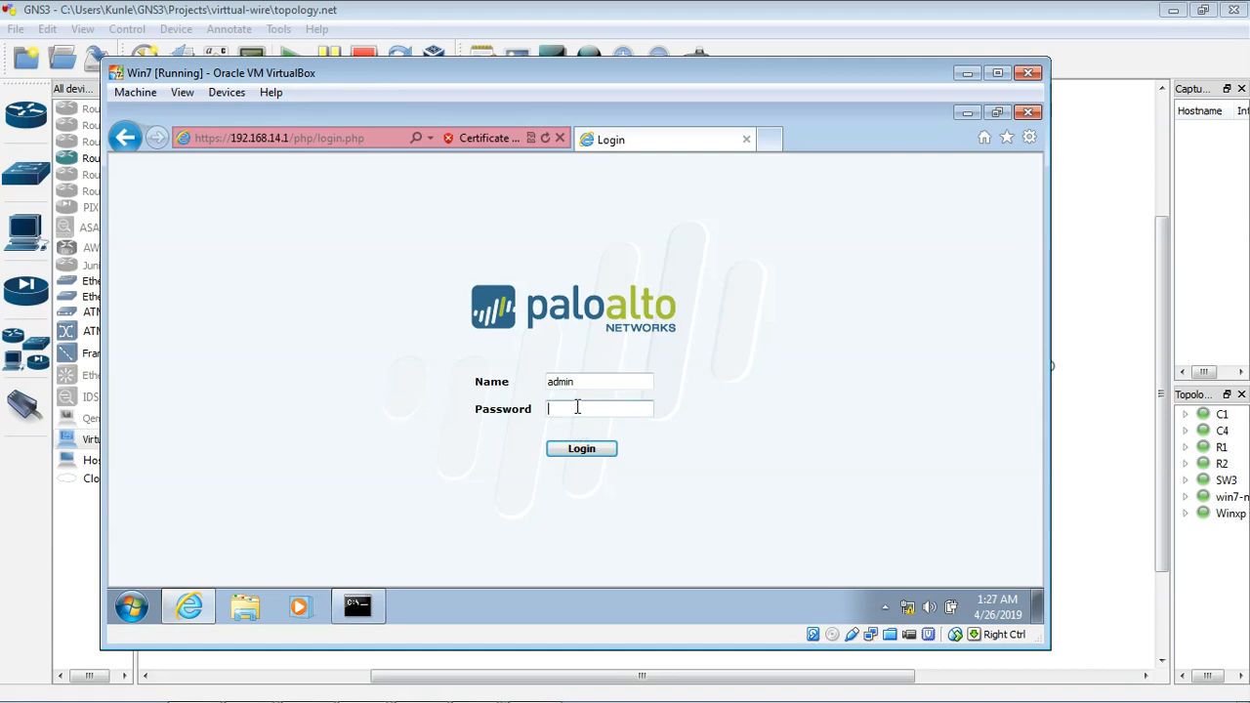
click(581, 450)
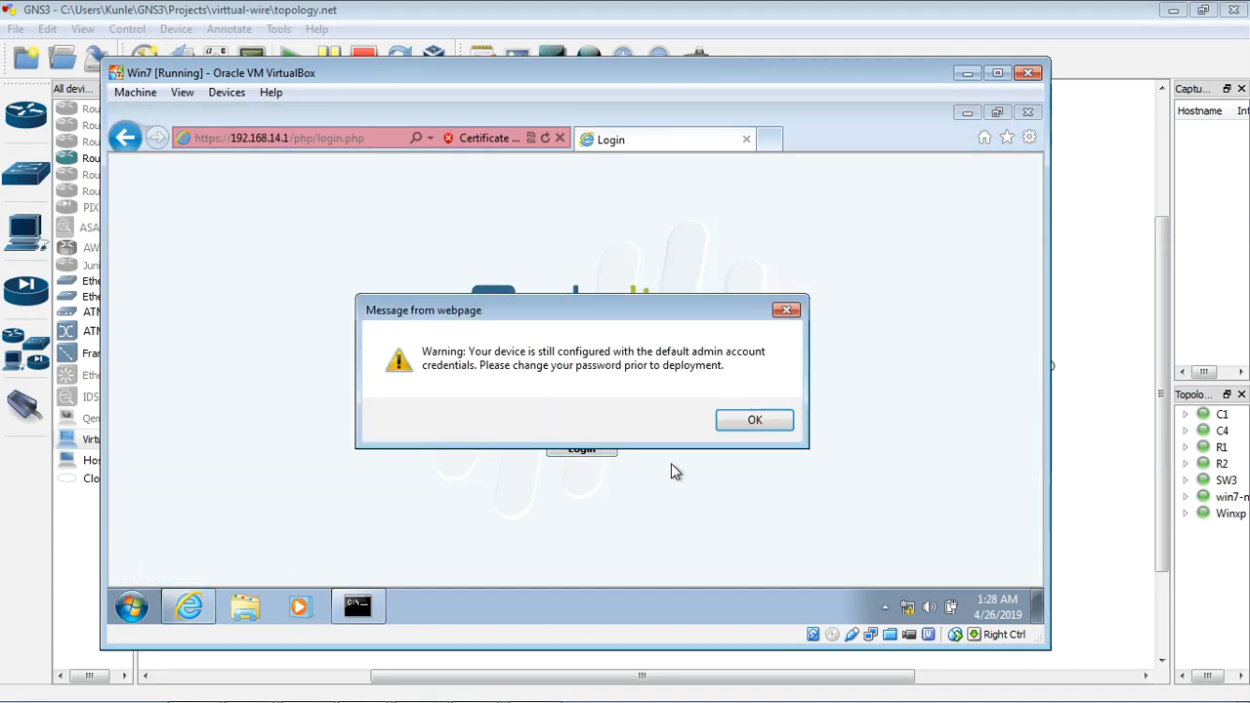
click(752, 420)
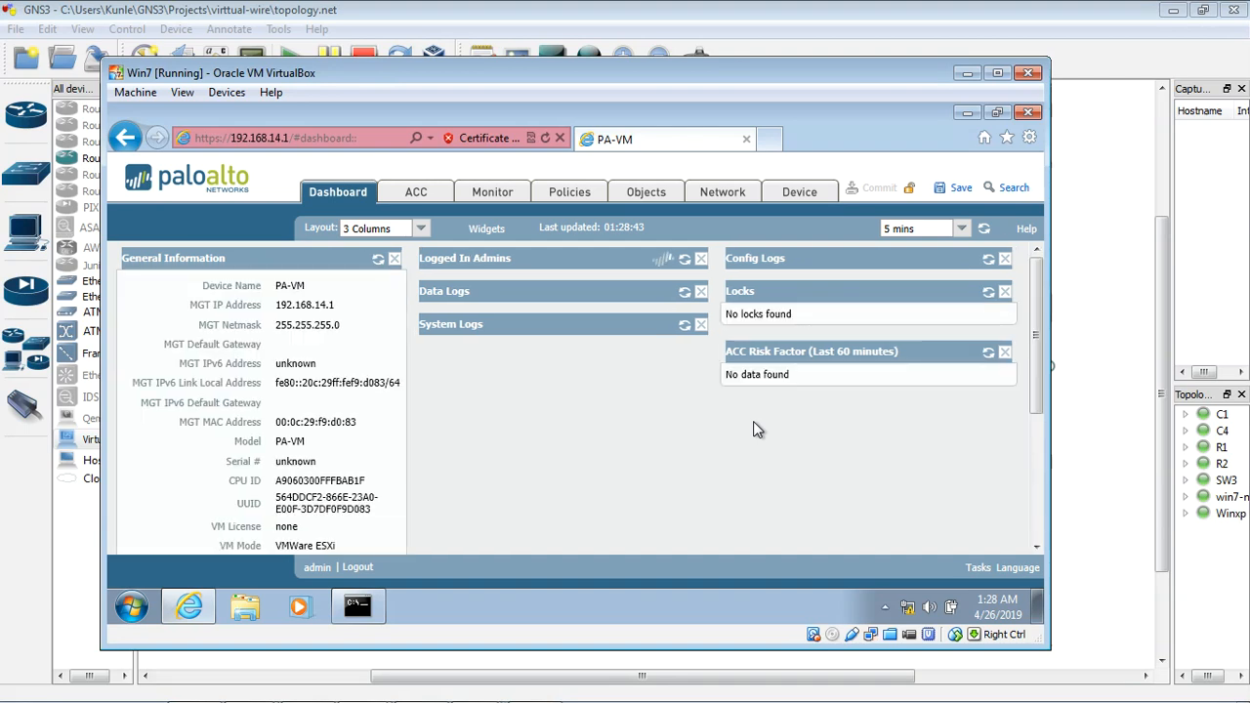
Step: Return to the GNS3 topology, switch to R1's SuperPuTTY console, and display its routing table with show ip route
click(966, 76)
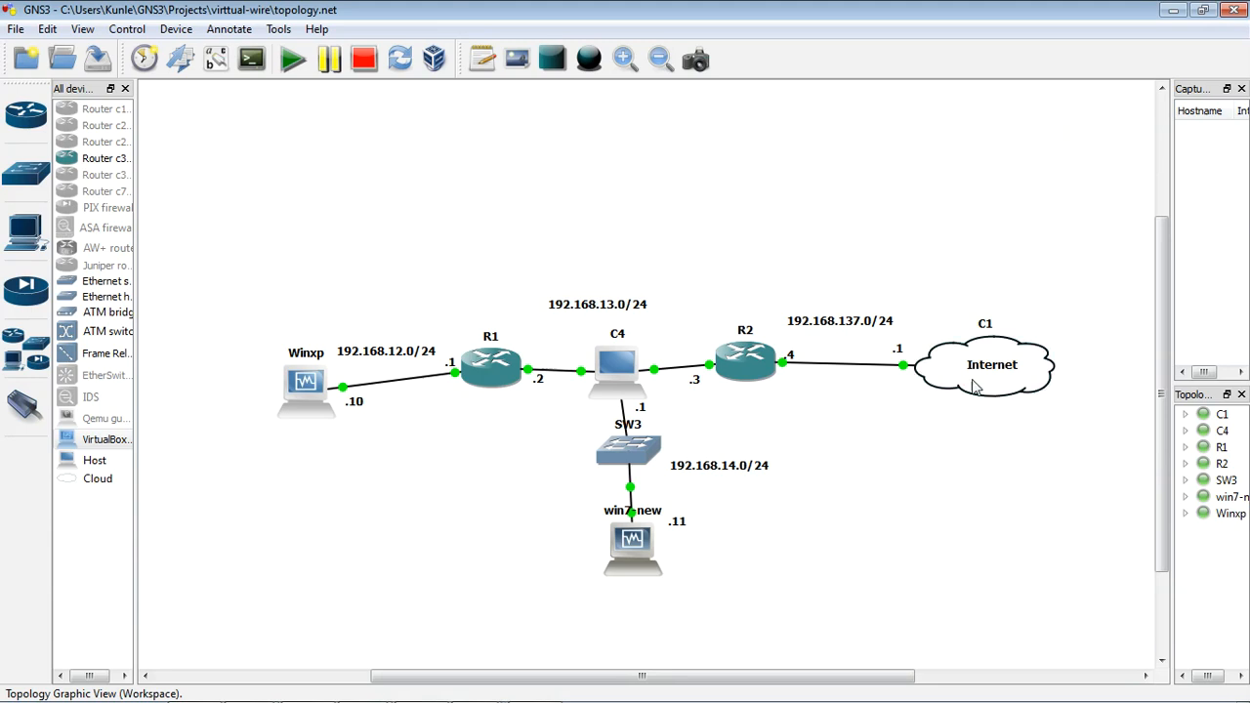
drag(1161, 452, 1136, 581)
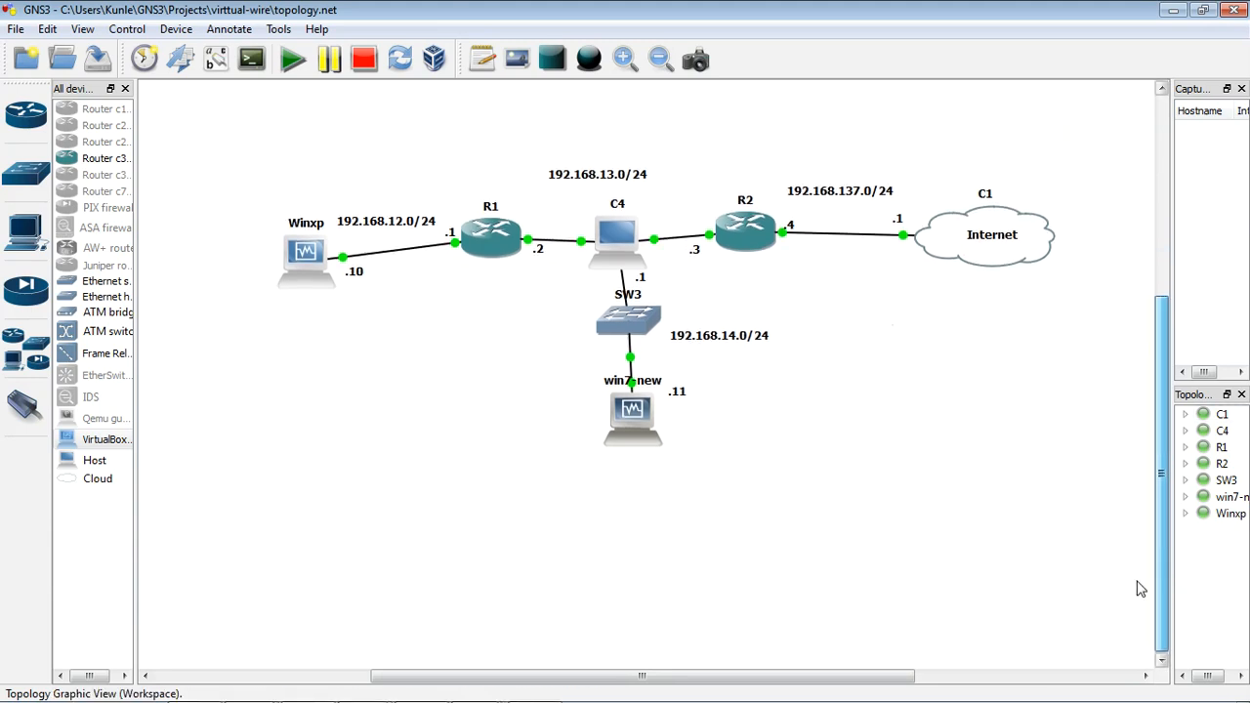
mouse_move(605, 678)
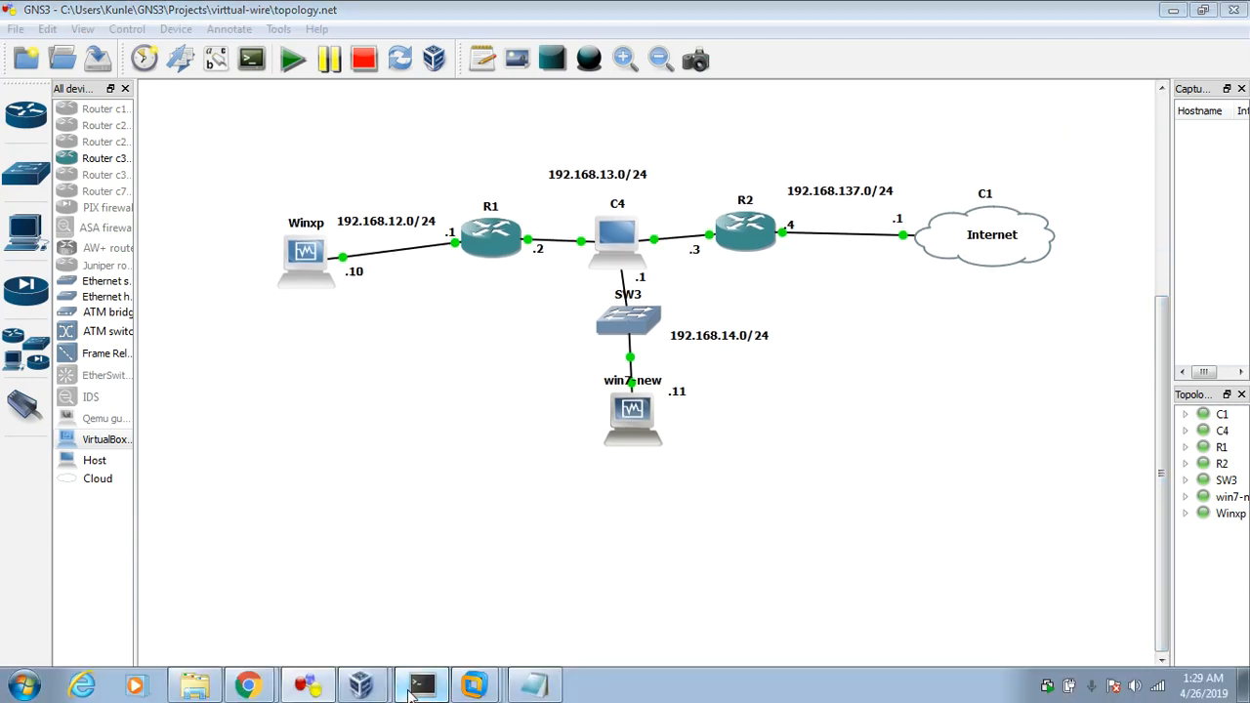
click(421, 686)
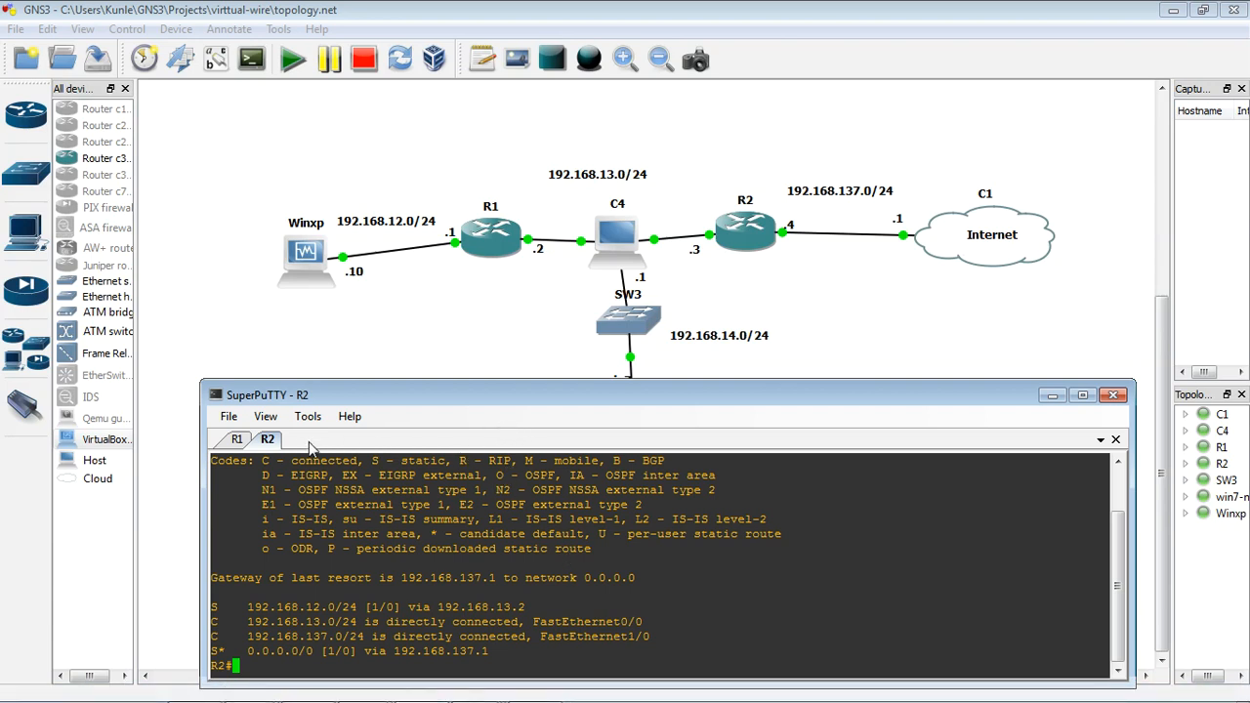
click(238, 440)
text(s)
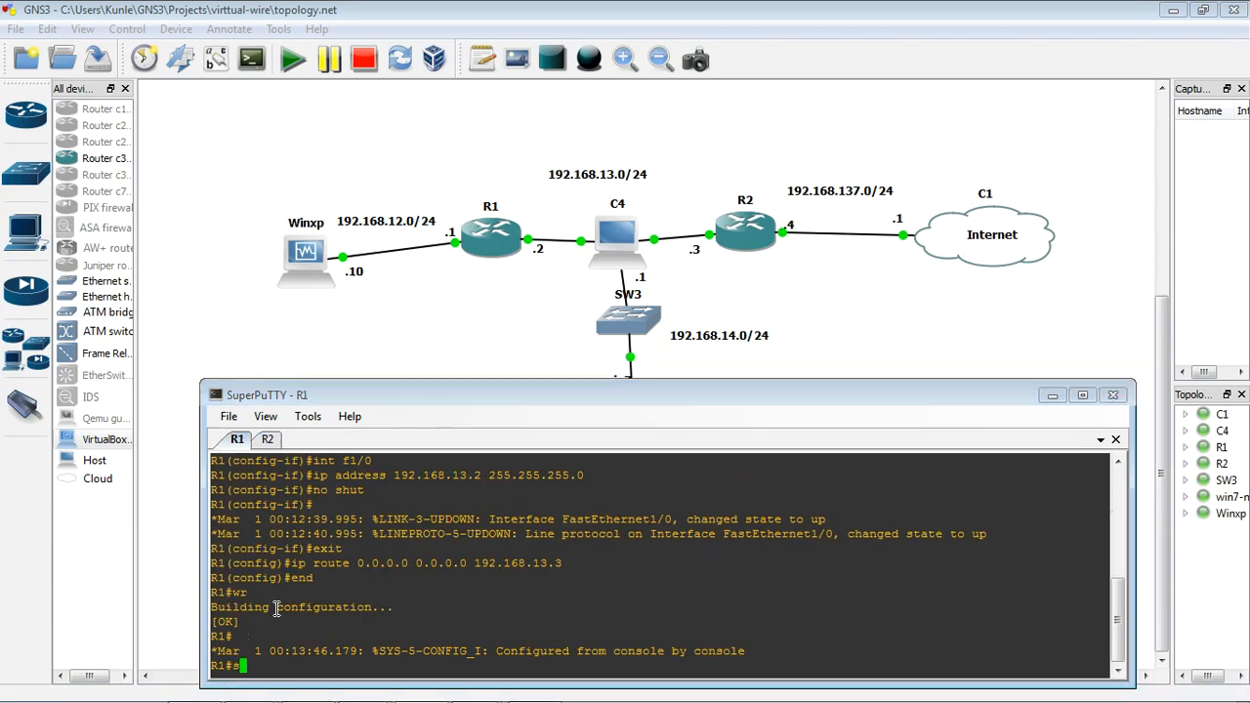
text(how ip route)
key(Return)
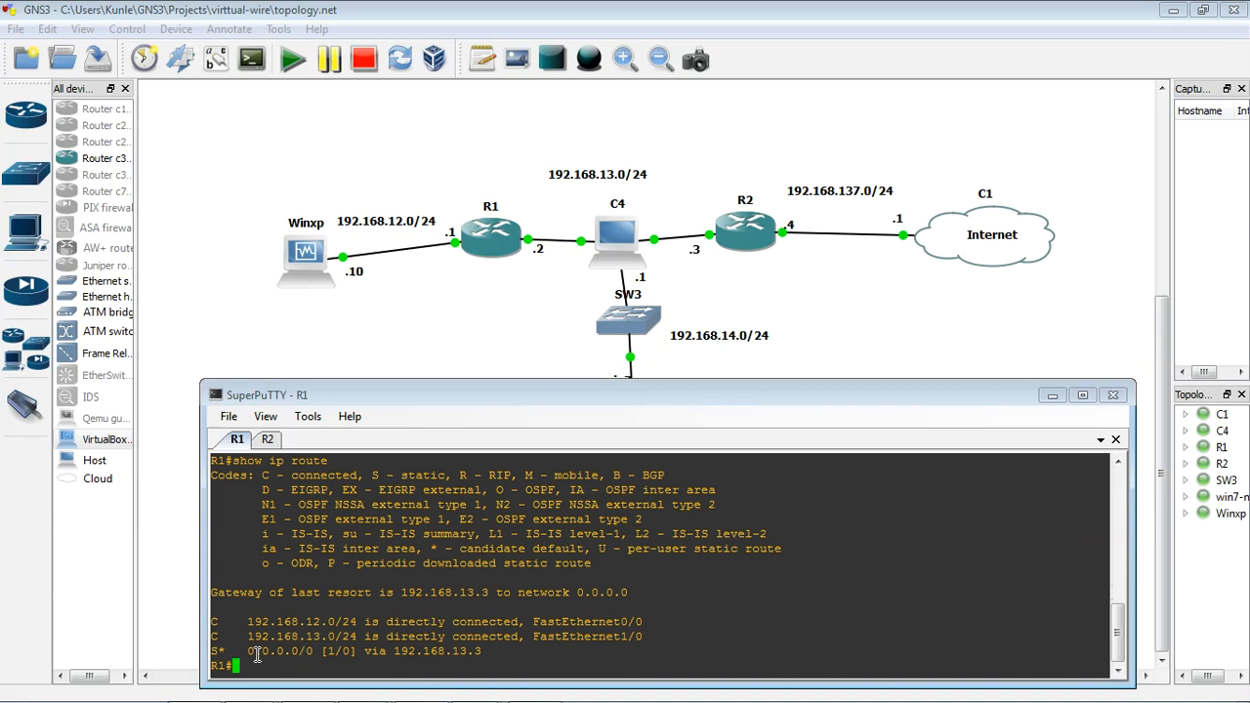
Step: Highlight R1's default route, review R2's routing table in its console, and minimize SuperPuTTY
drag(241, 651, 481, 648)
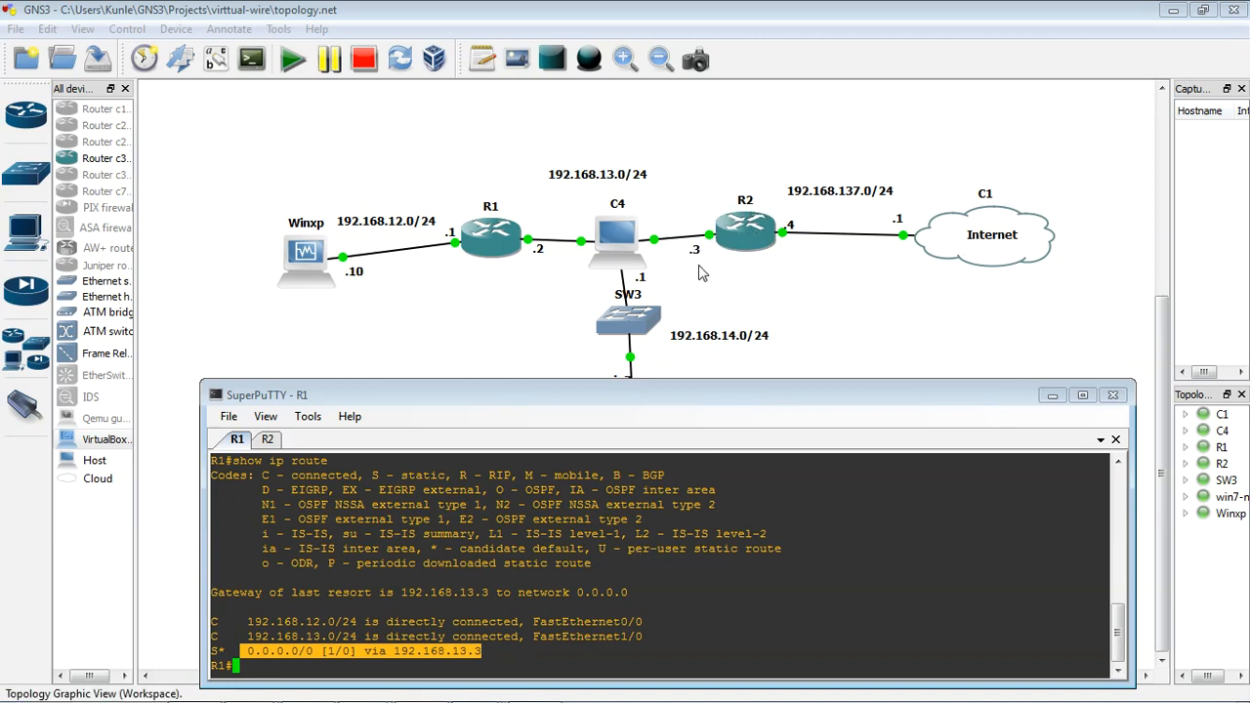
click(270, 440)
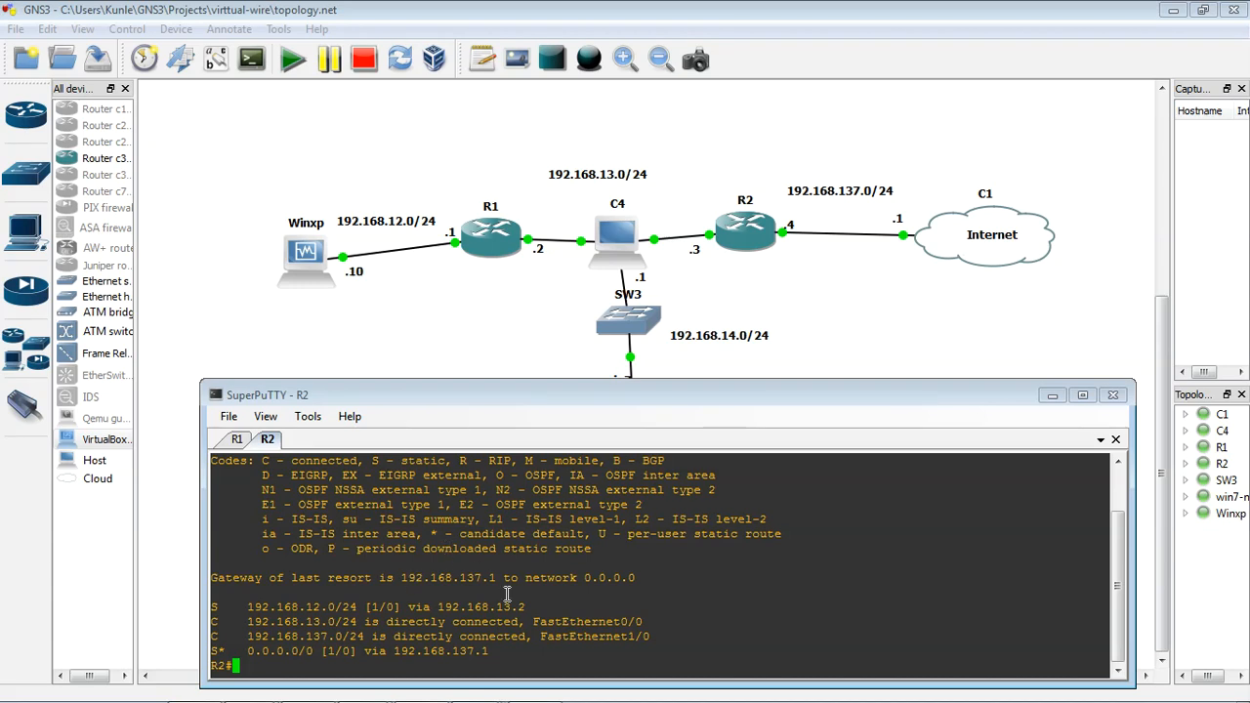
click(1052, 396)
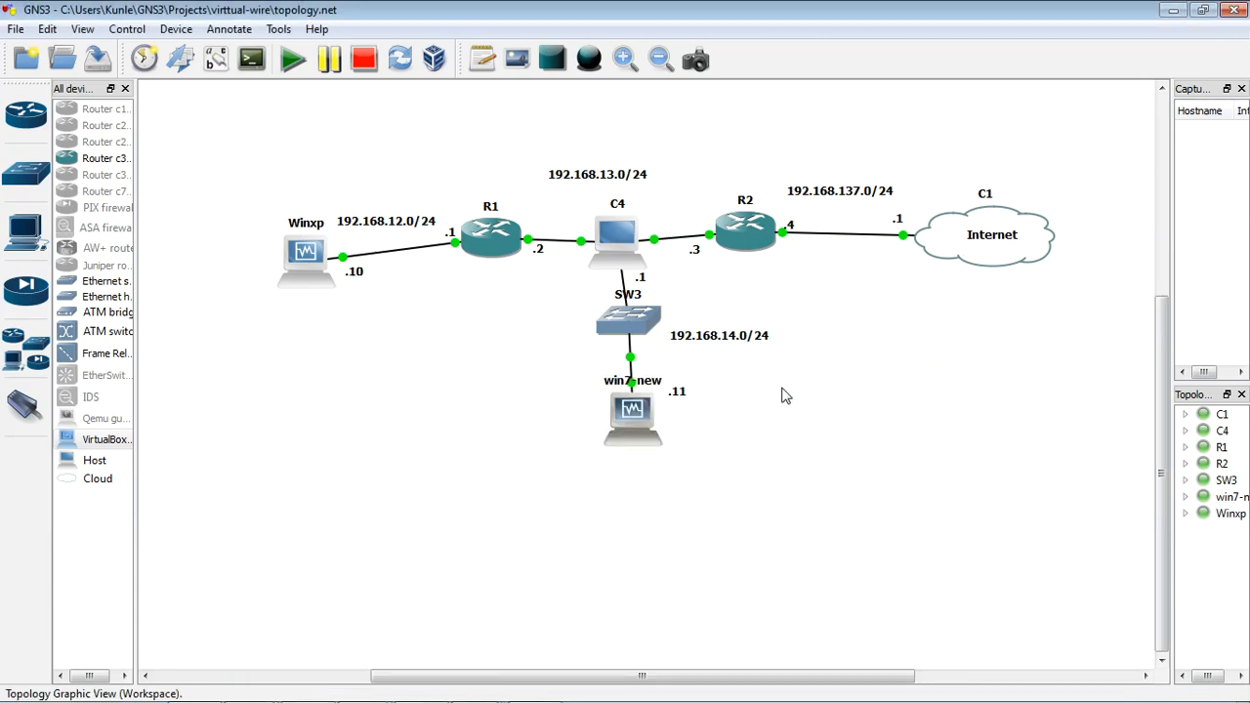
Step: Return to the firewall's web interface on win7-new and open the settings of ethernet1/1 from its network interfaces
double_click(628, 418)
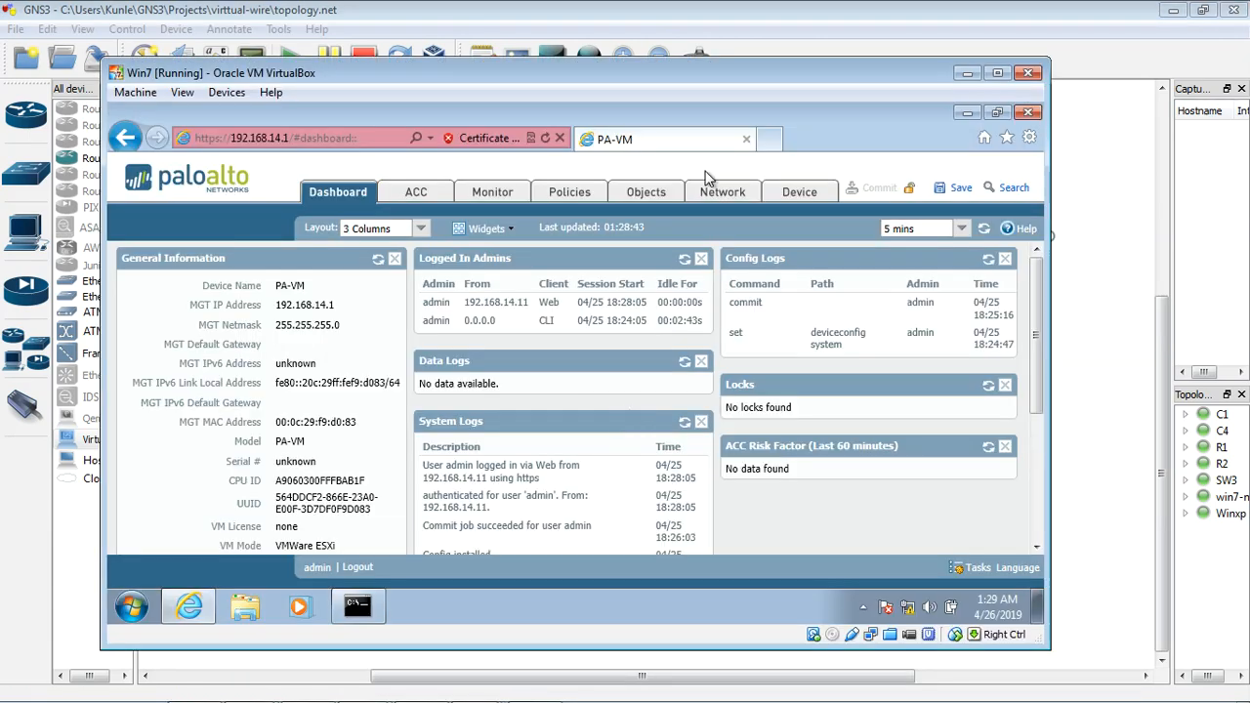
drag(741, 75, 758, 92)
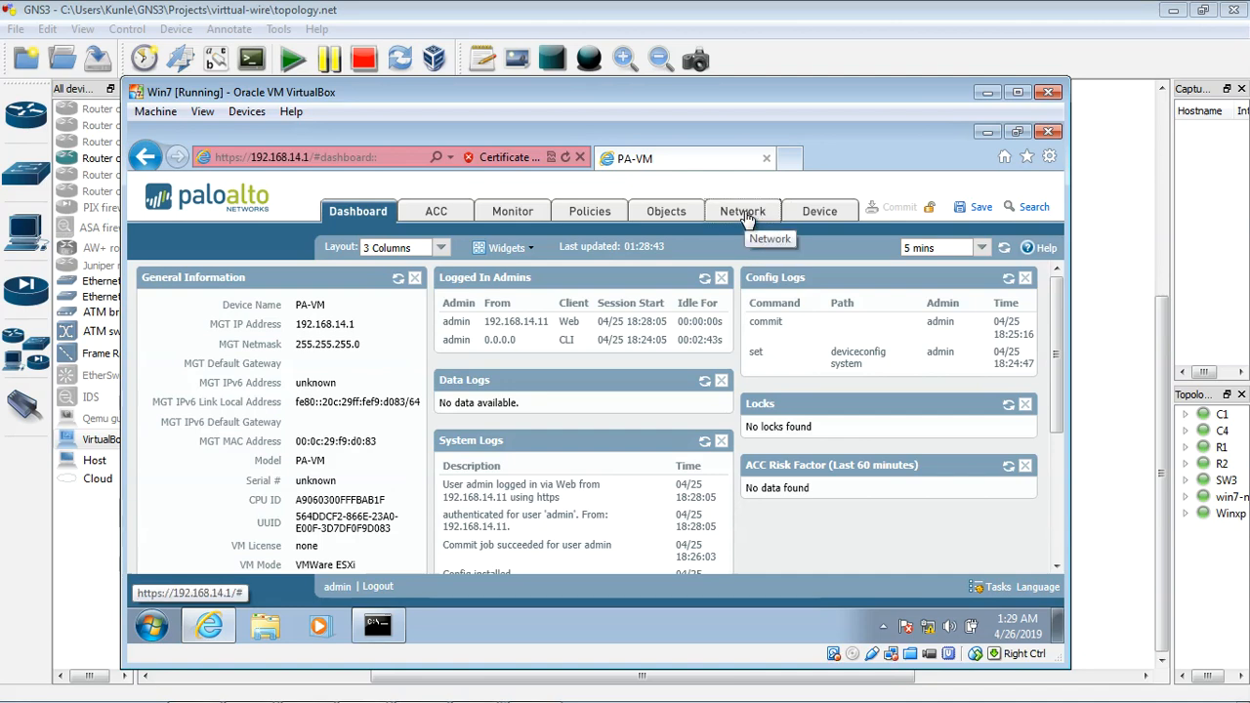
click(766, 217)
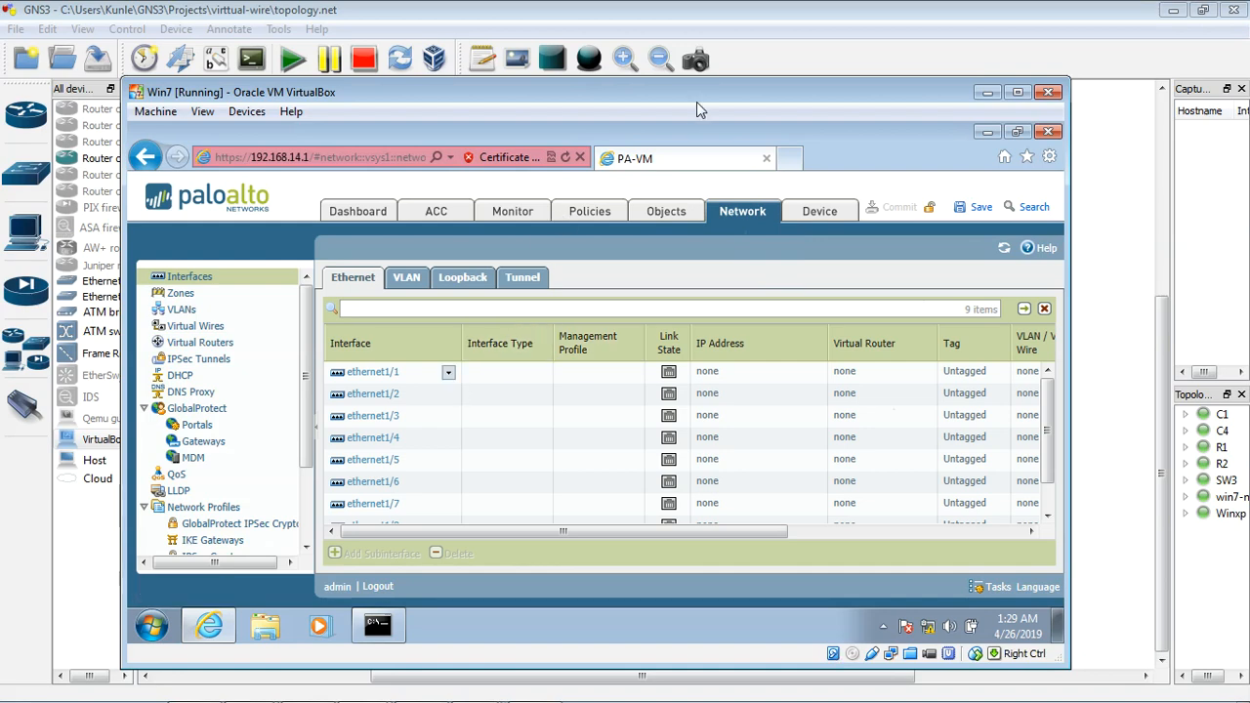
drag(696, 95, 709, 137)
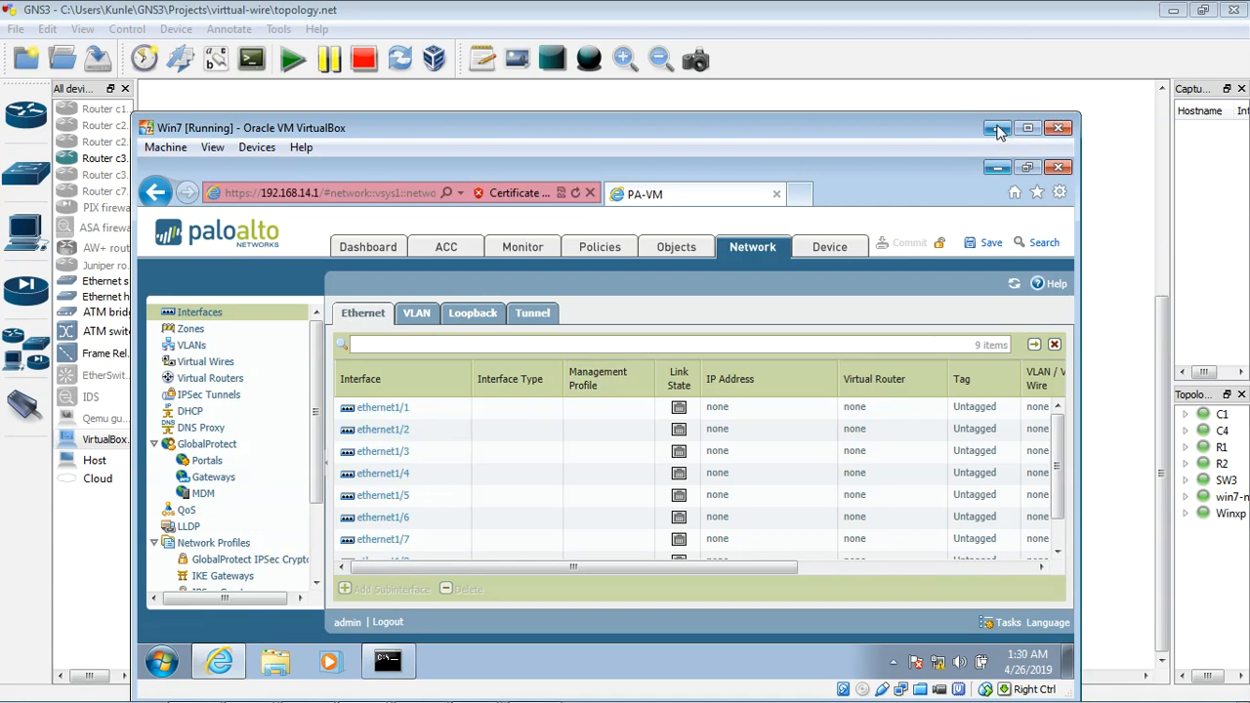
mouse_move(963, 132)
mouse_down()
mouse_move(960, 158)
mouse_move(962, 124)
mouse_up()
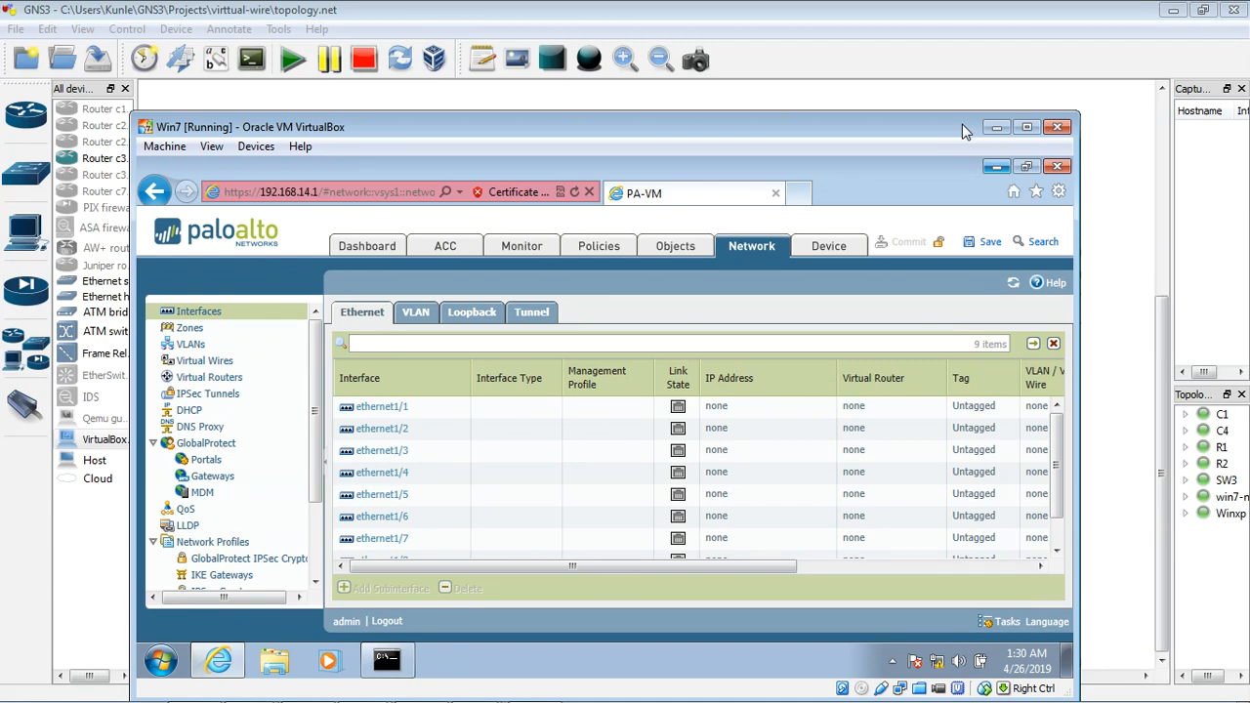
drag(963, 124, 974, 120)
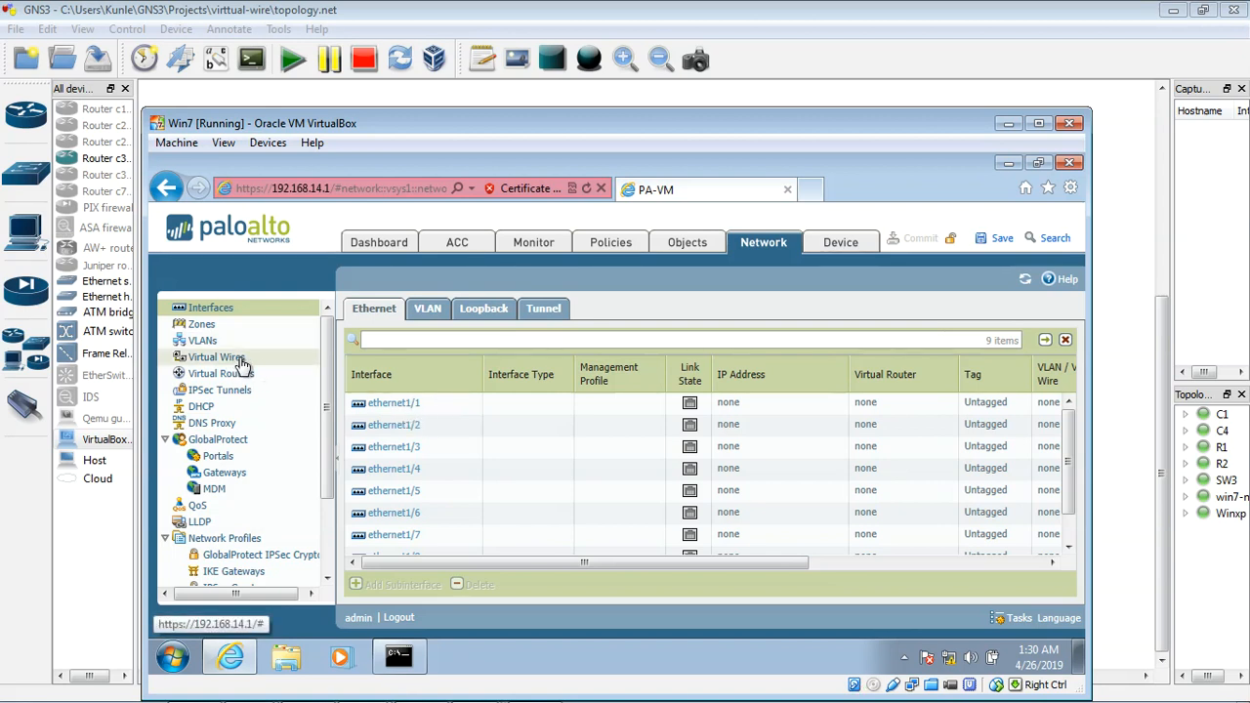
mouse_move(410, 411)
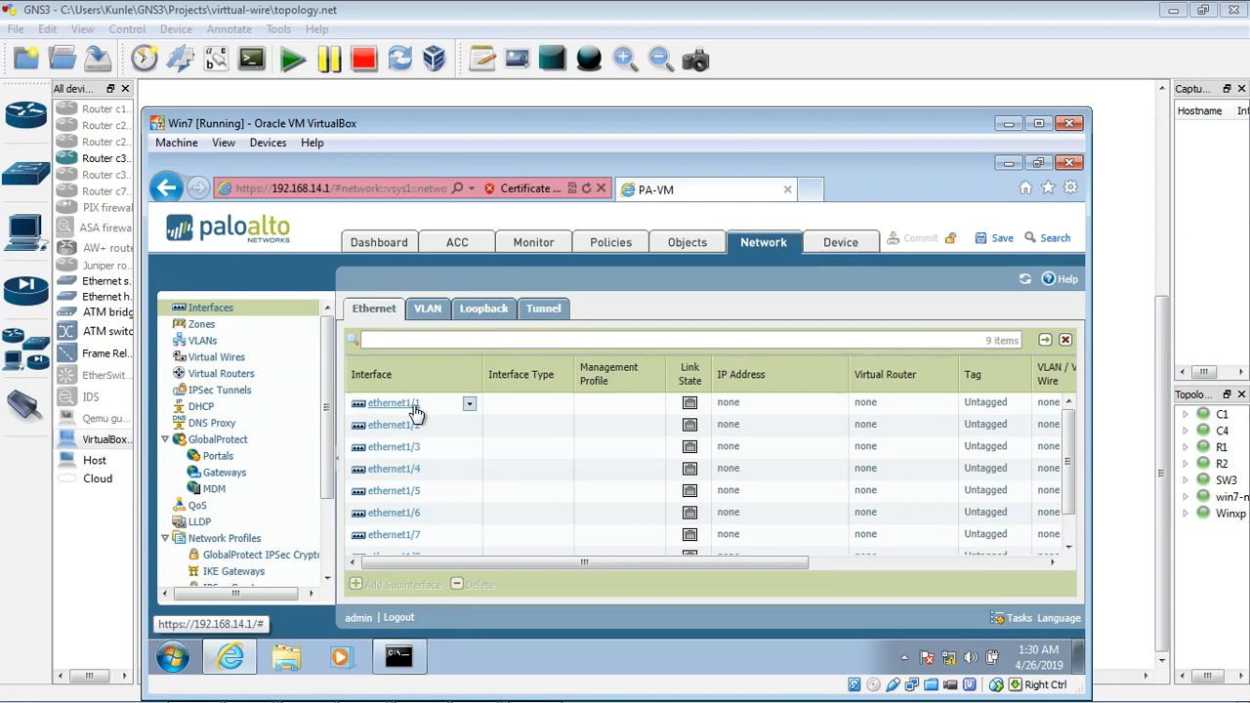
click(410, 411)
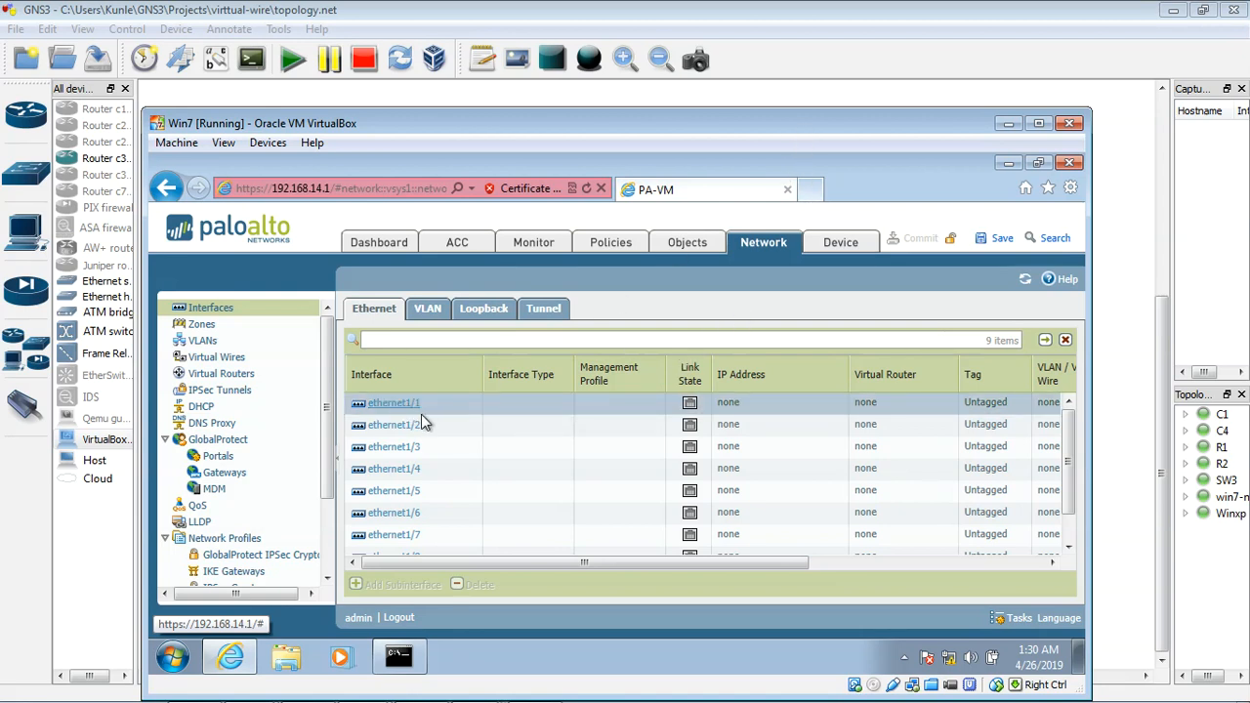
Step: Check the R1 side of the firewall in the GNS3 topology and return to the guest's ethernet1/1 settings
click(1010, 123)
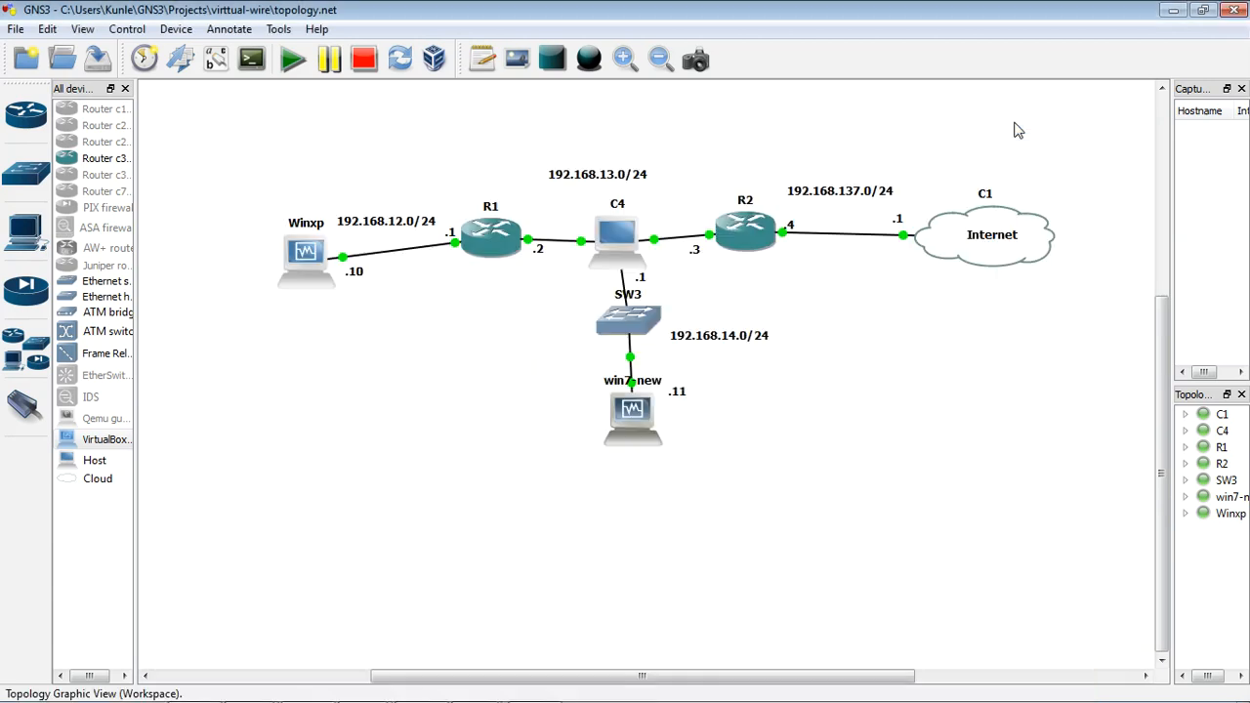
click(538, 251)
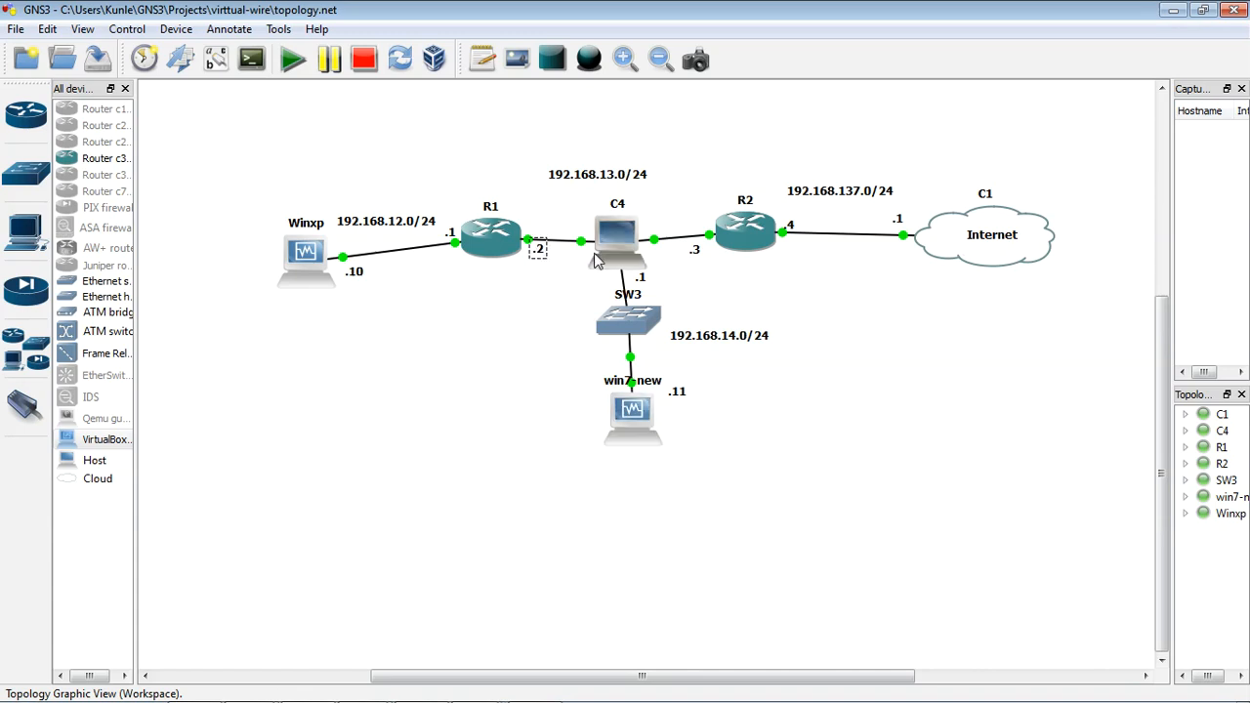
double_click(643, 431)
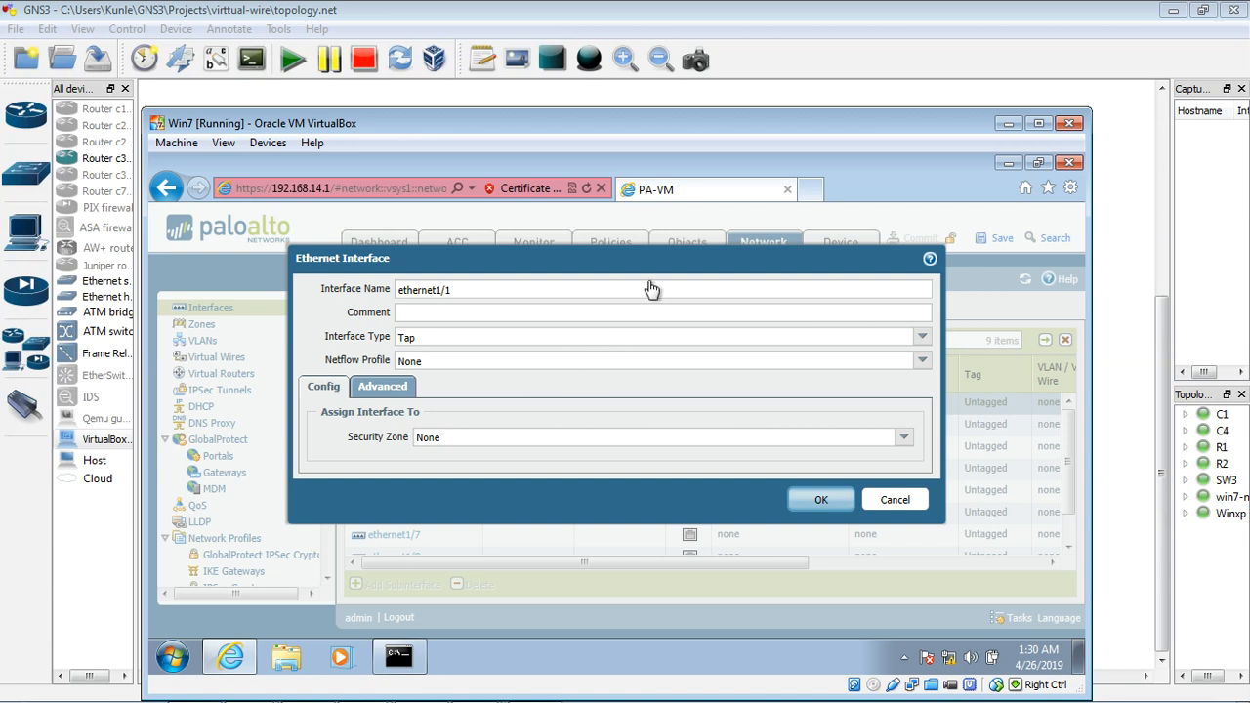
Step: Set ethernet1/1's interface type to Virtual Wire and assign it to a new virtual wire named my-virtualwire
click(922, 336)
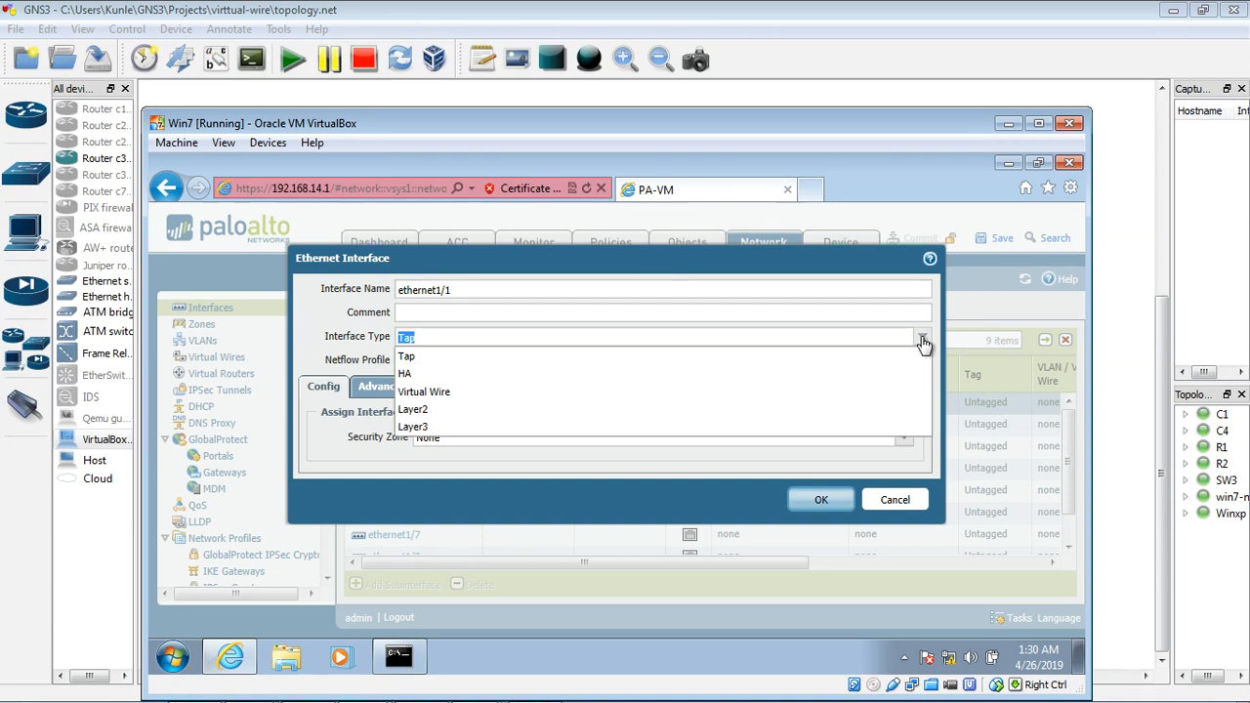
click(478, 394)
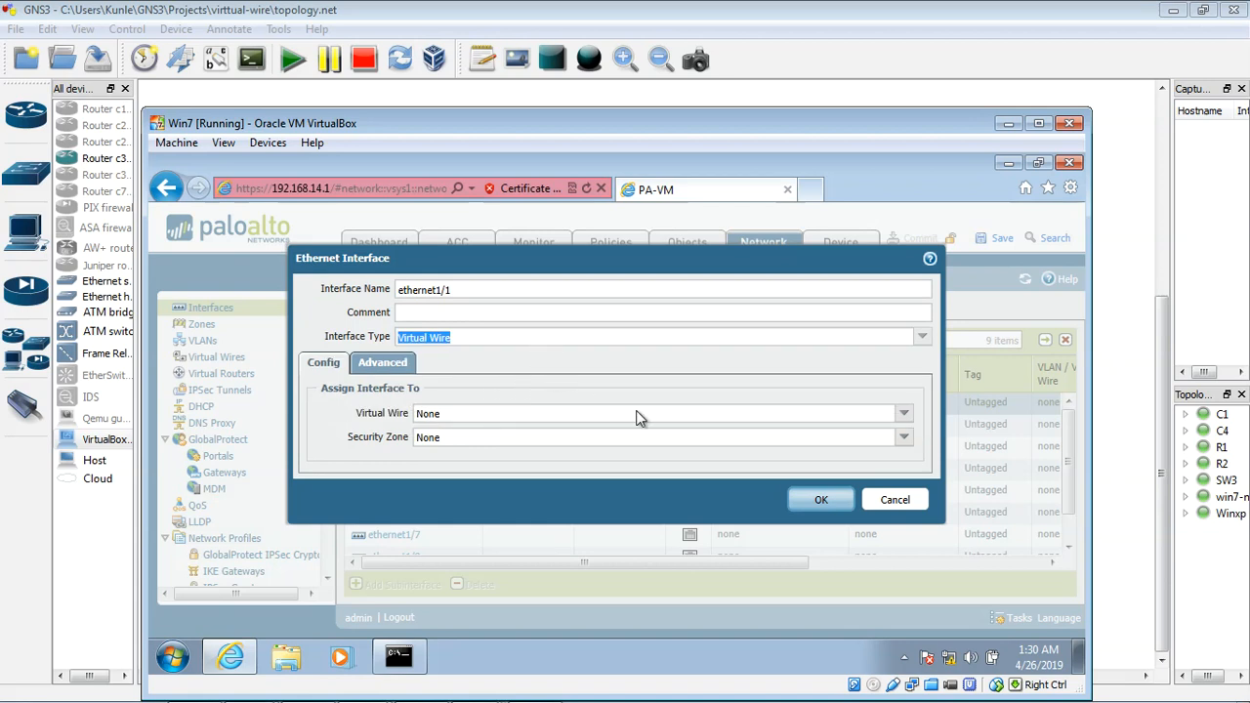
click(905, 418)
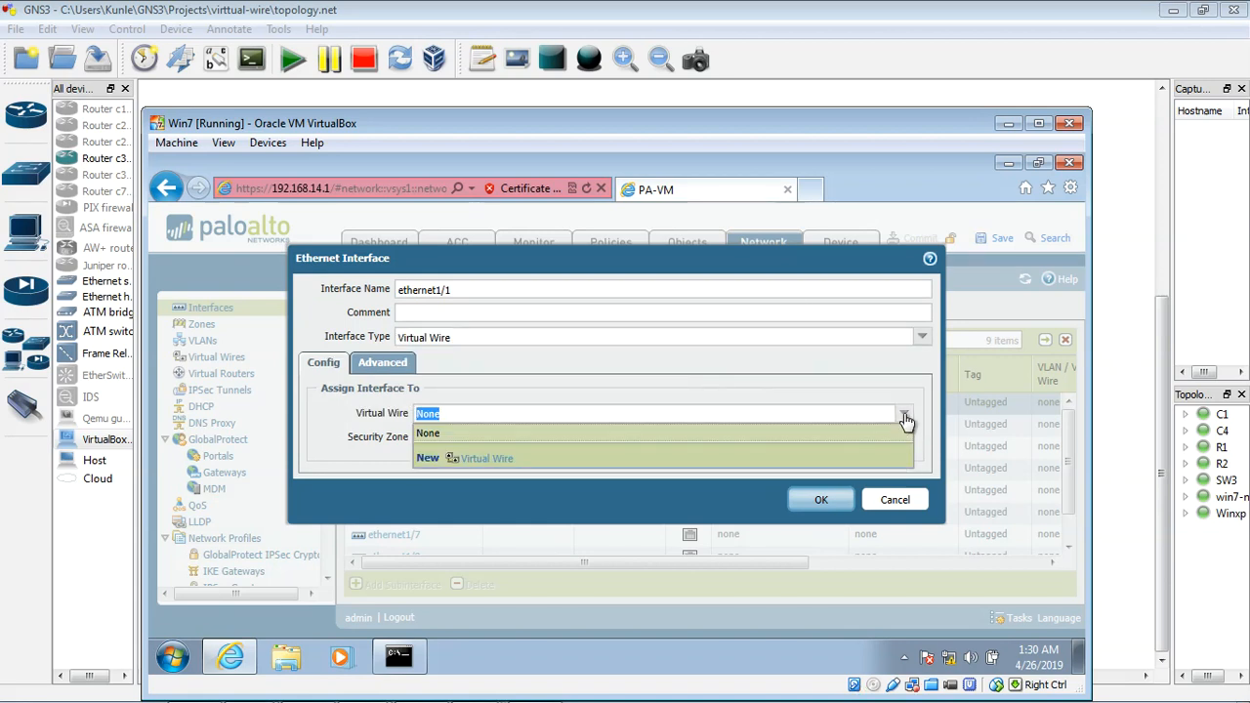
click(500, 465)
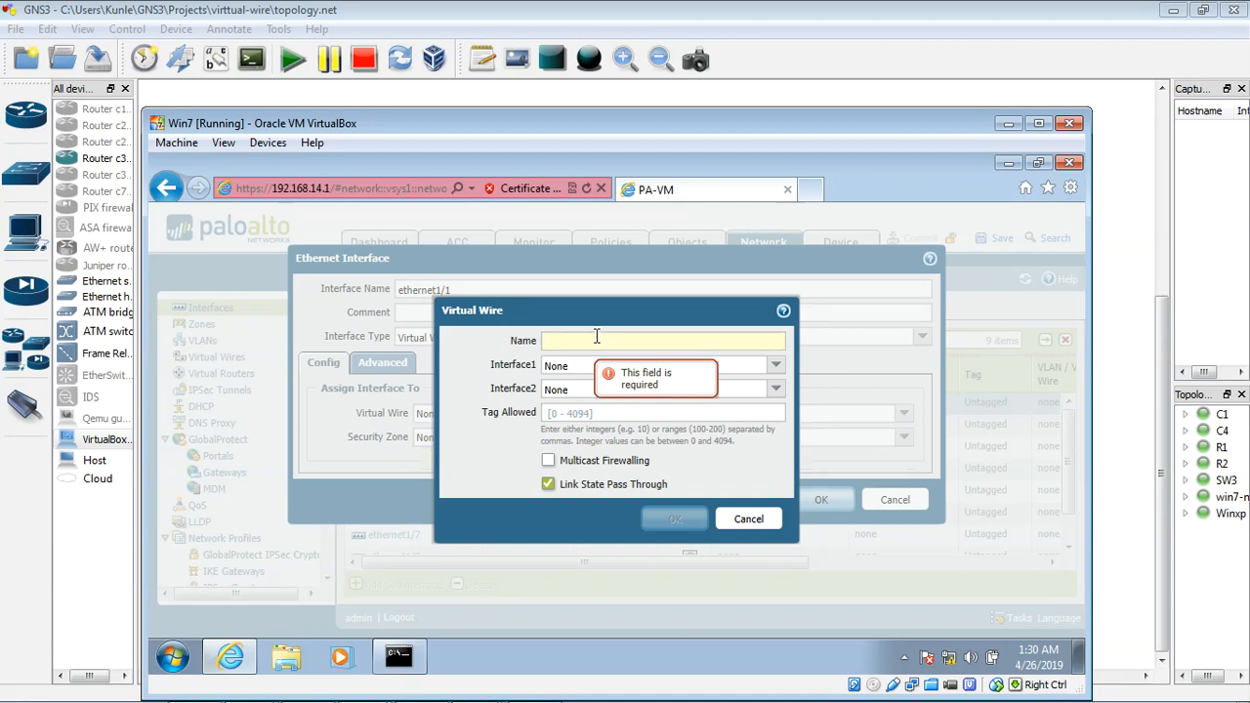
text(my-virtualwire)
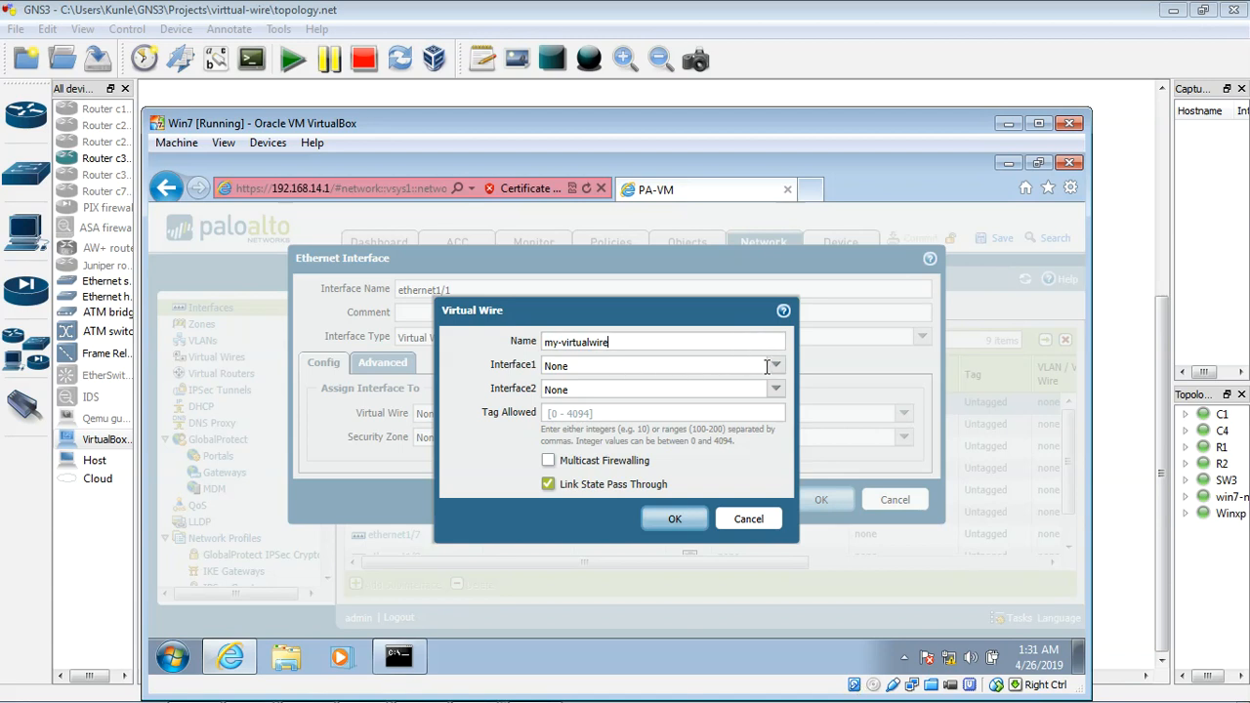
click(675, 519)
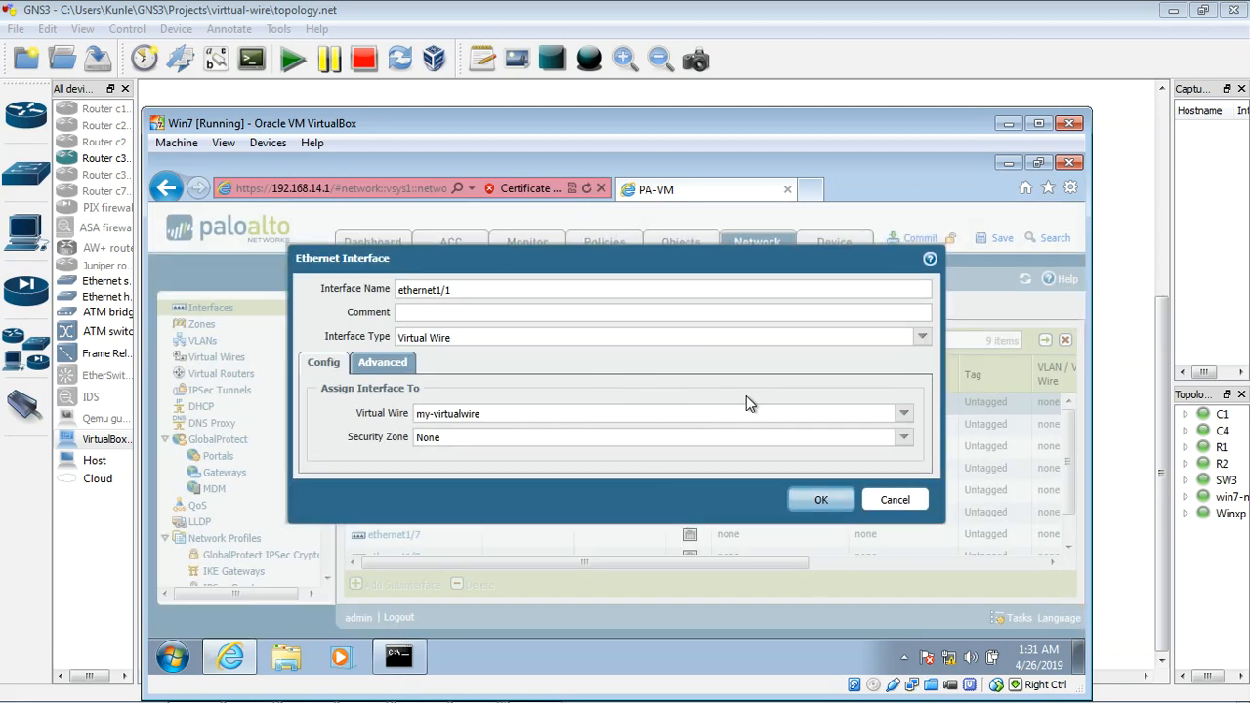
Step: Create a security zone named vw-zone for ethernet1/1 and save the interface settings
click(900, 447)
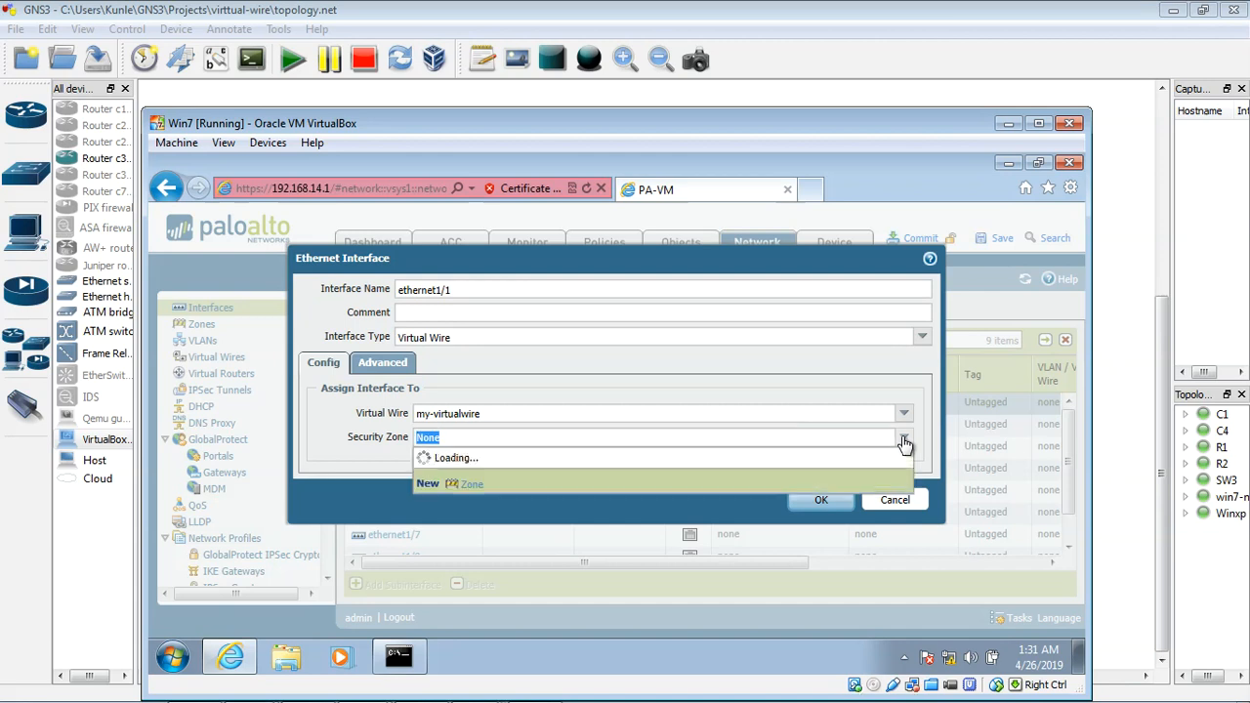
click(477, 484)
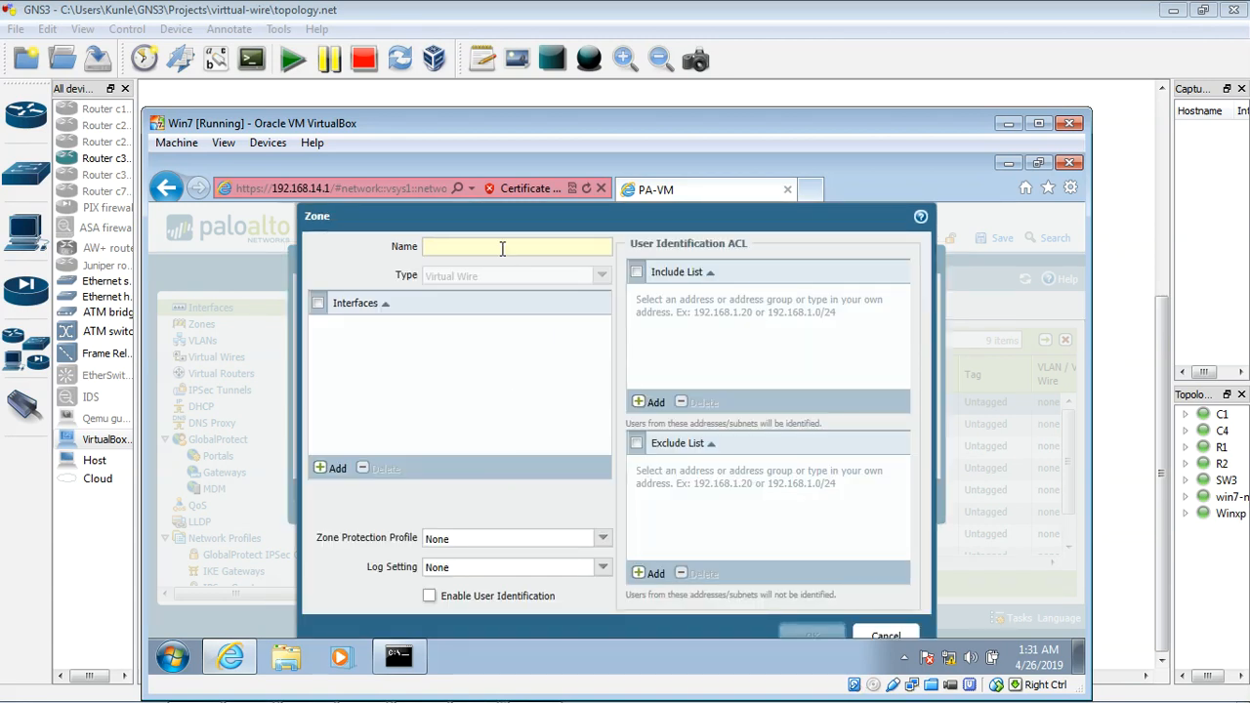
click(502, 248)
text(vw)
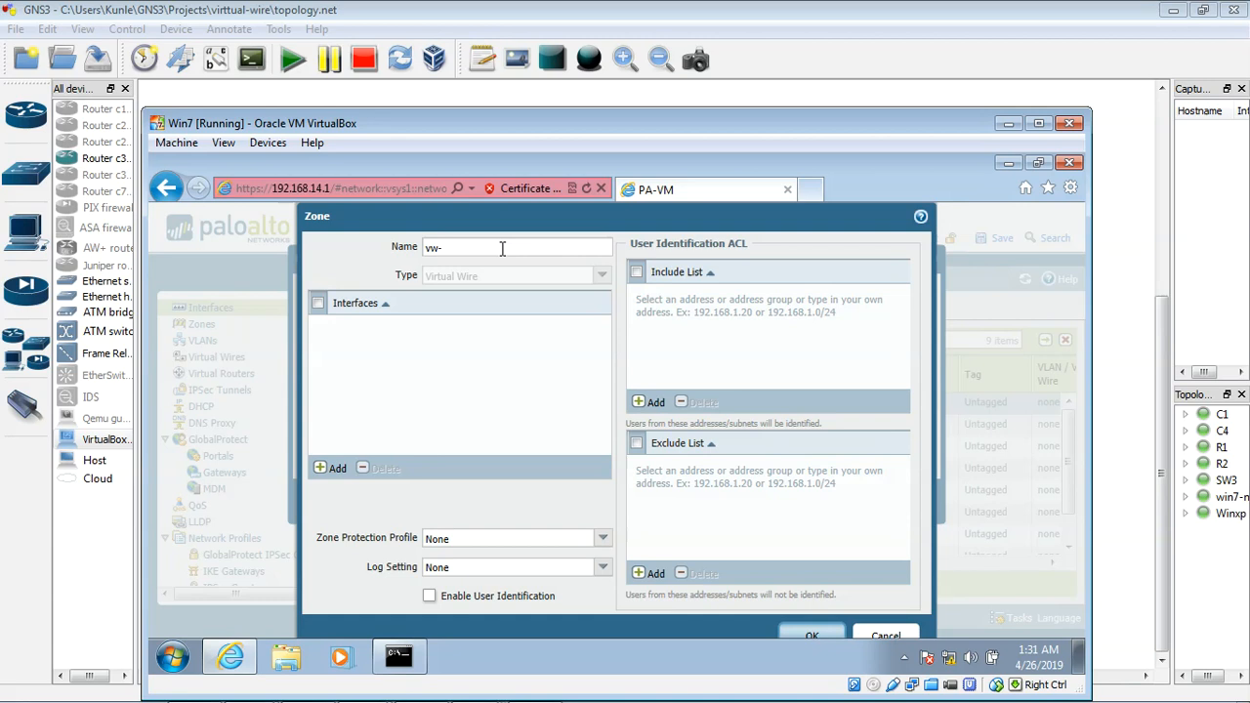
text(-zone)
click(814, 637)
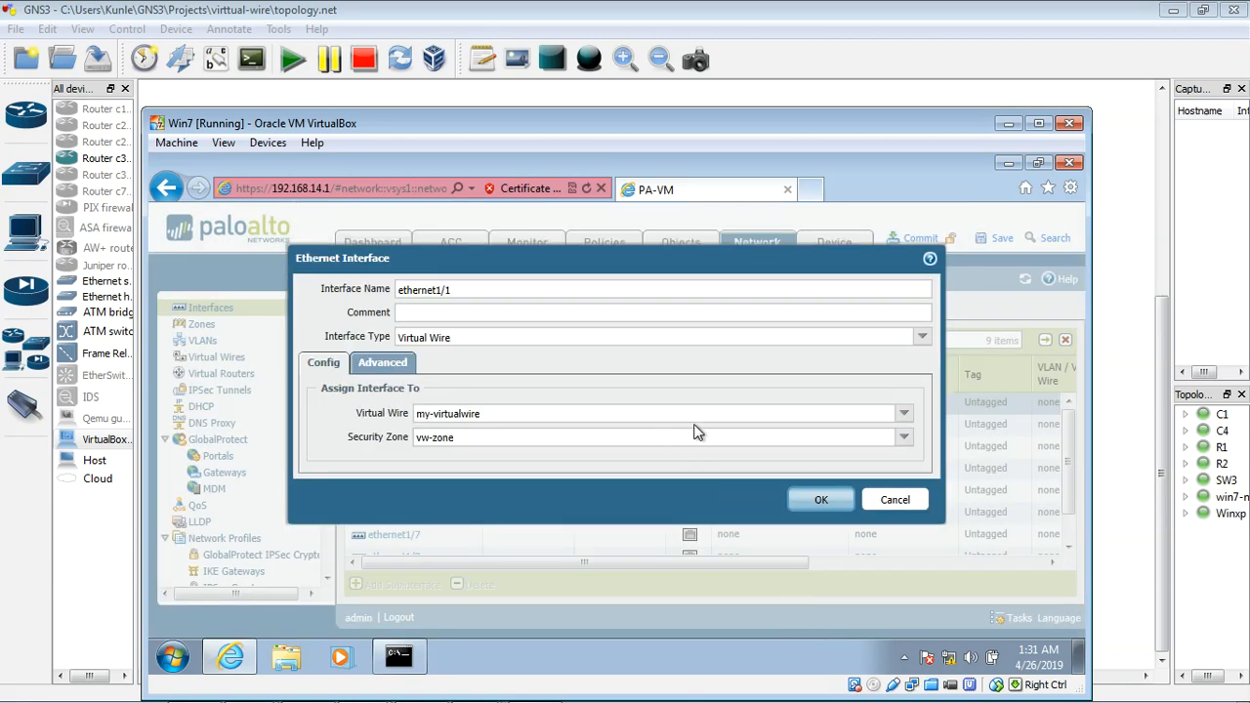
click(824, 502)
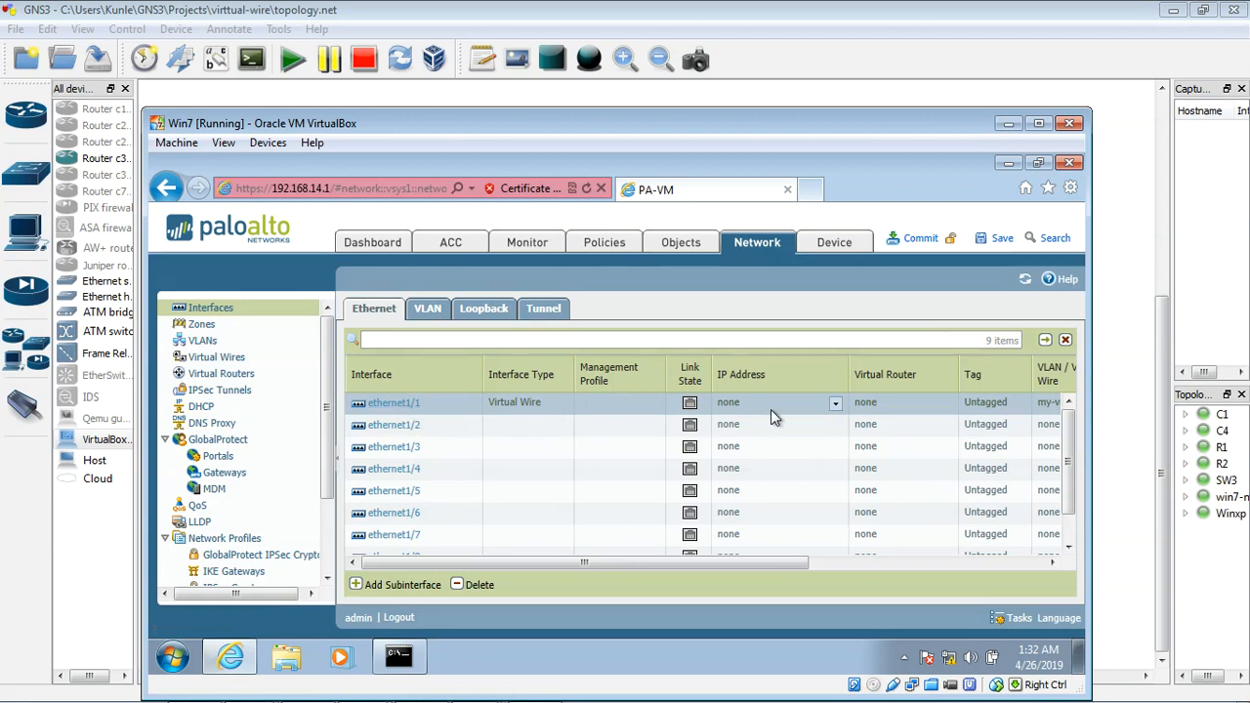
Step: Open the settings of ethernet1/2, set its interface type to Virtual Wire and assign it to my-virtualwire
click(402, 430)
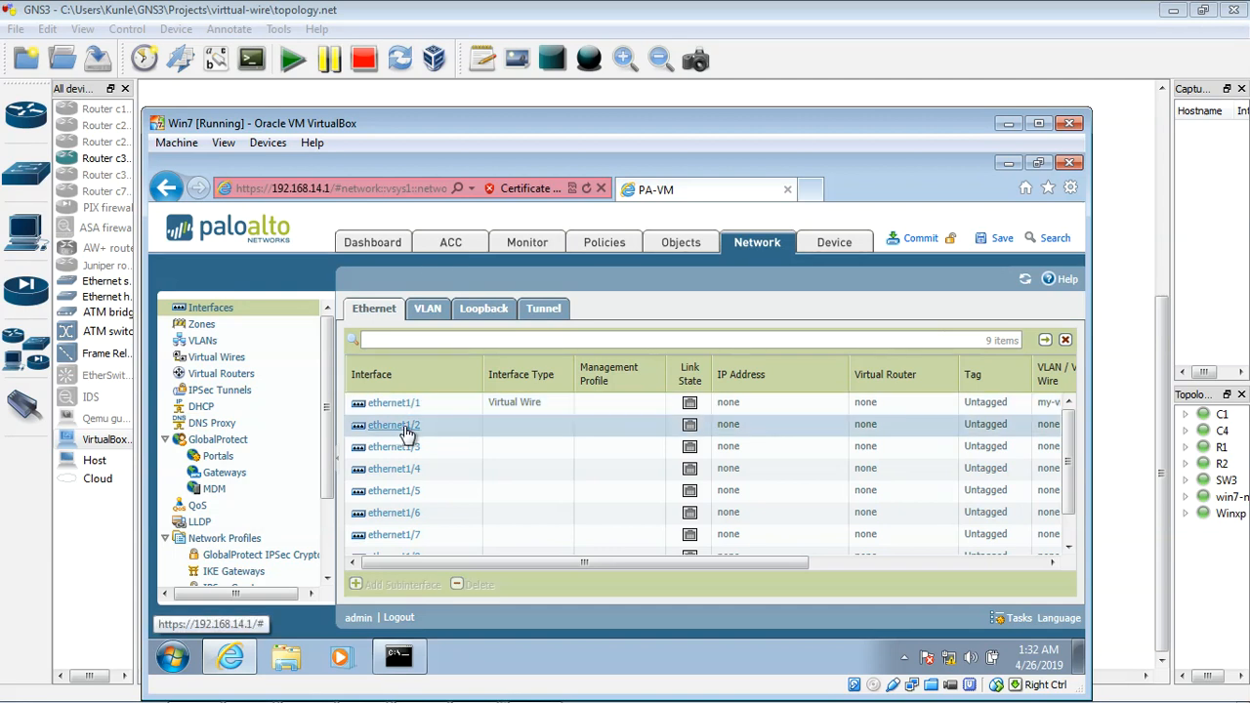
click(407, 432)
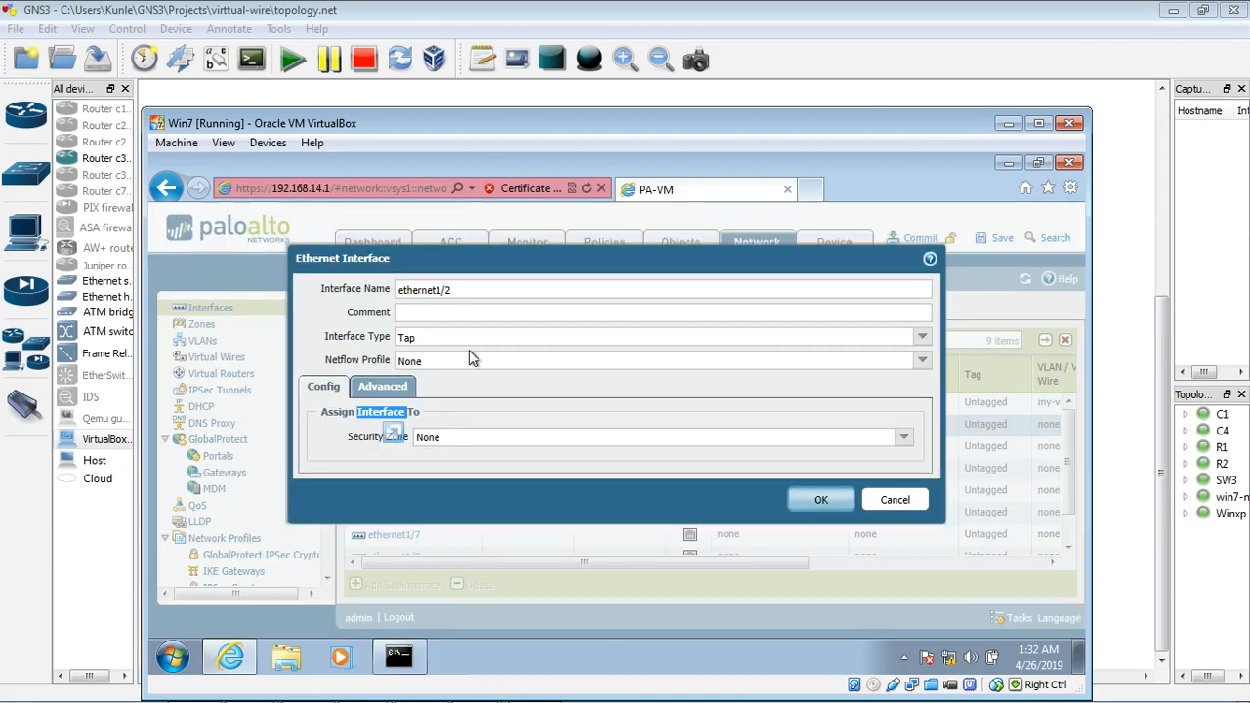
click(921, 336)
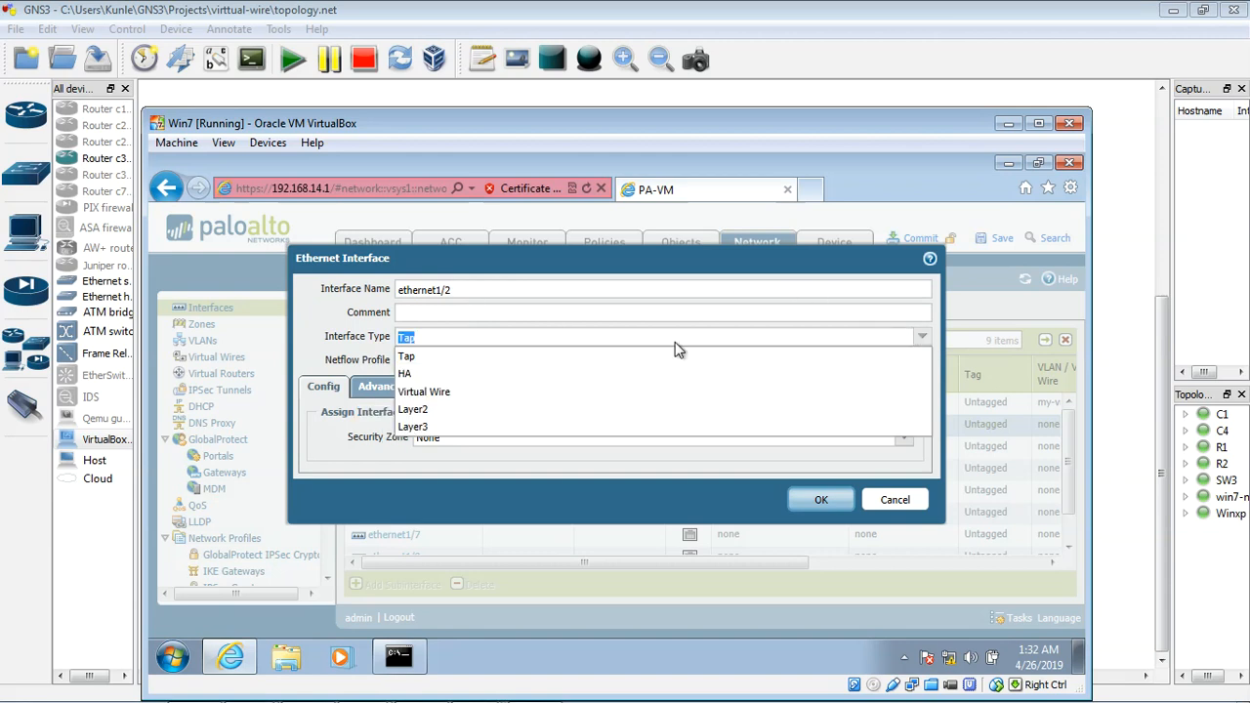
click(473, 395)
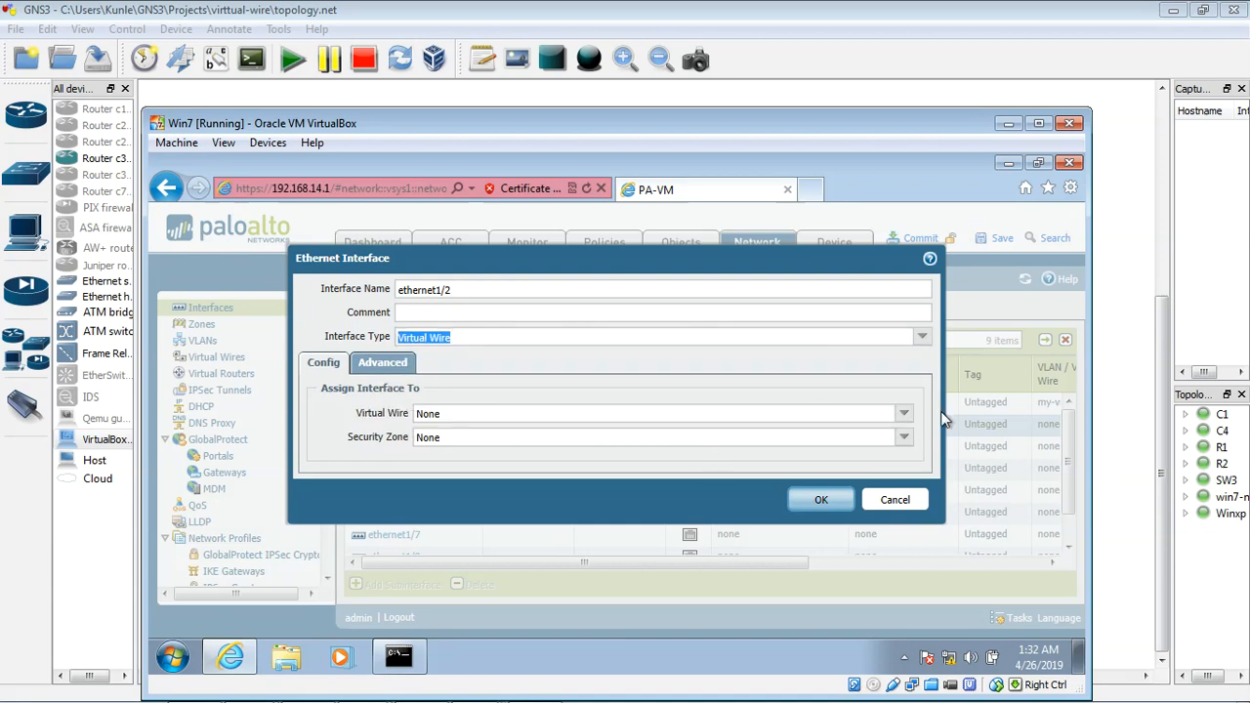
click(907, 415)
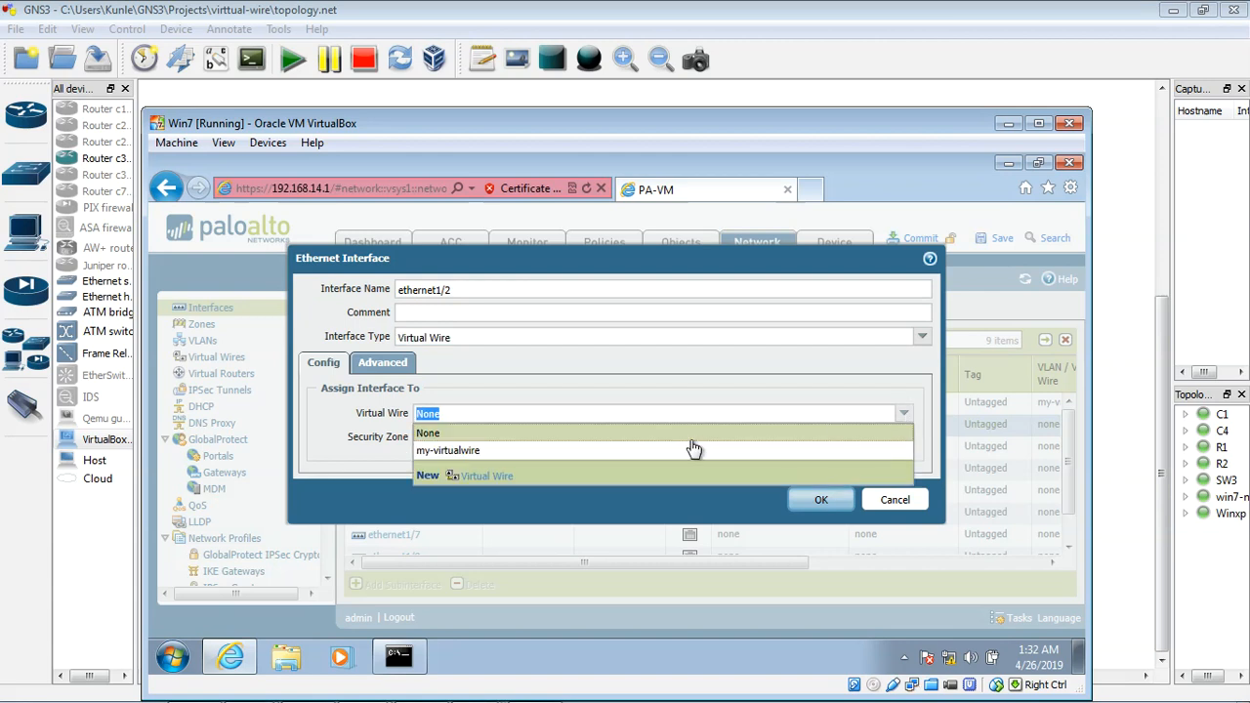
click(599, 451)
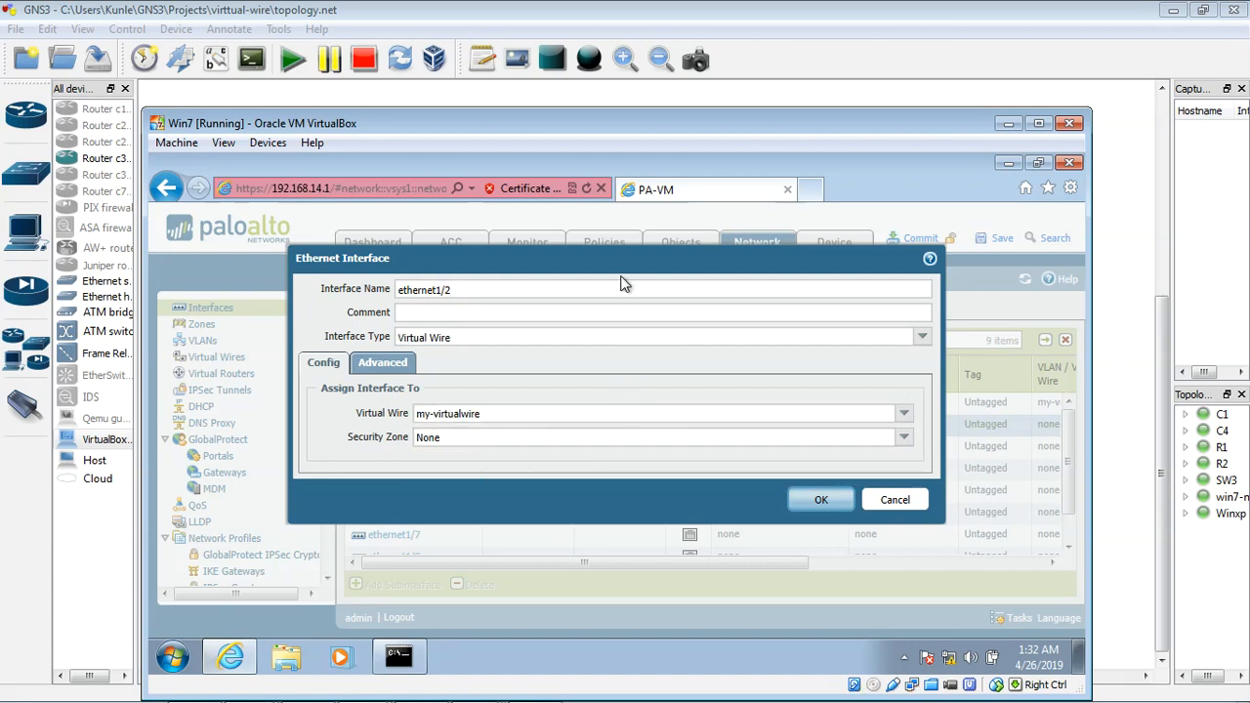
Step: Assign ethernet1/2 to the security zone vw-zone and save the interface settings
drag(656, 249, 688, 236)
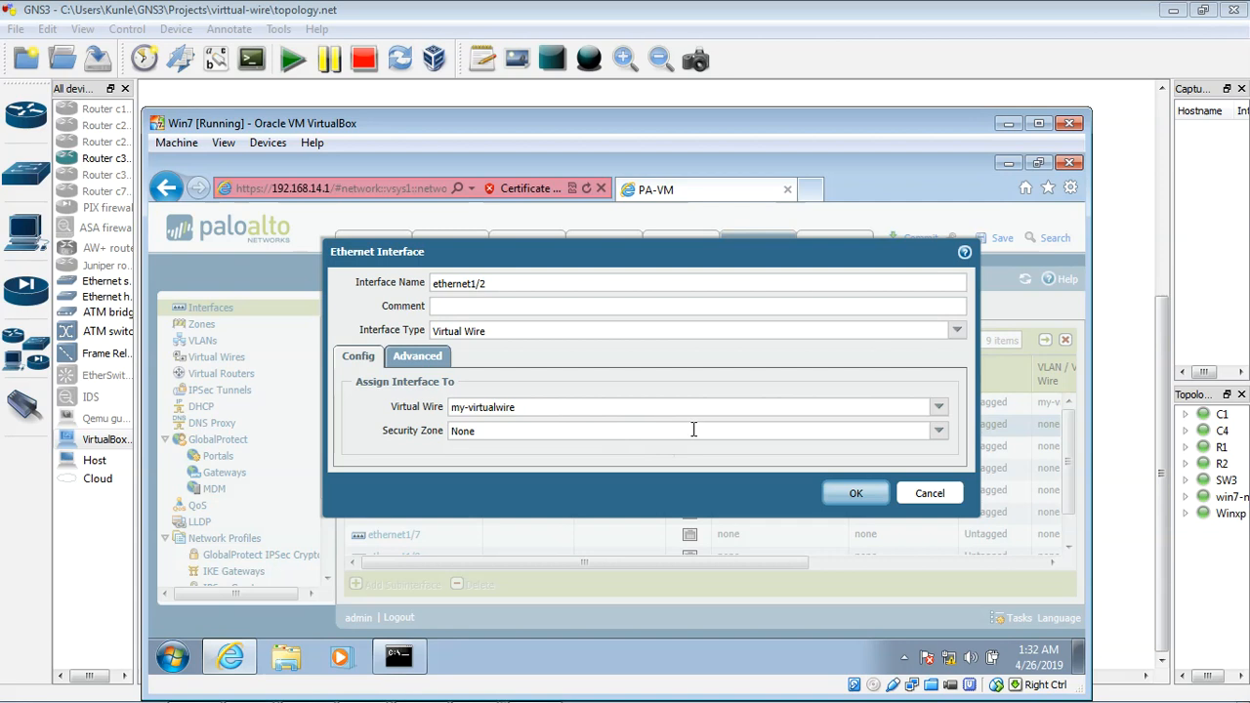
click(941, 431)
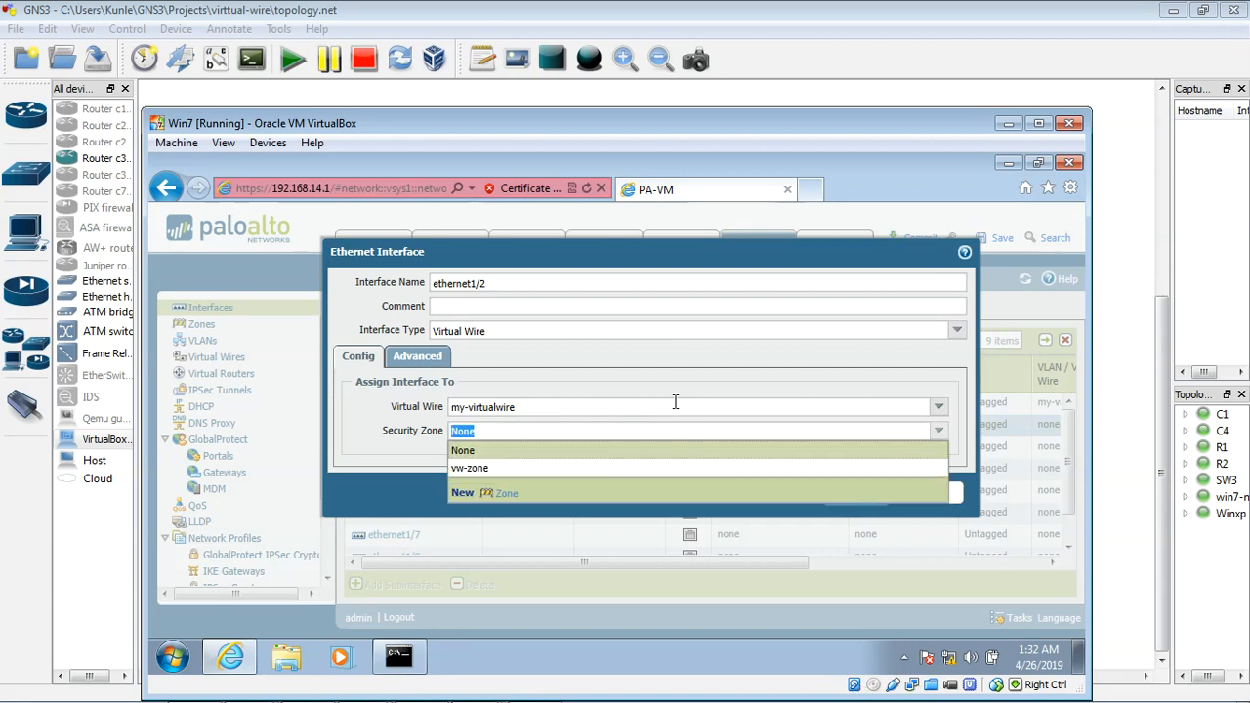
click(552, 474)
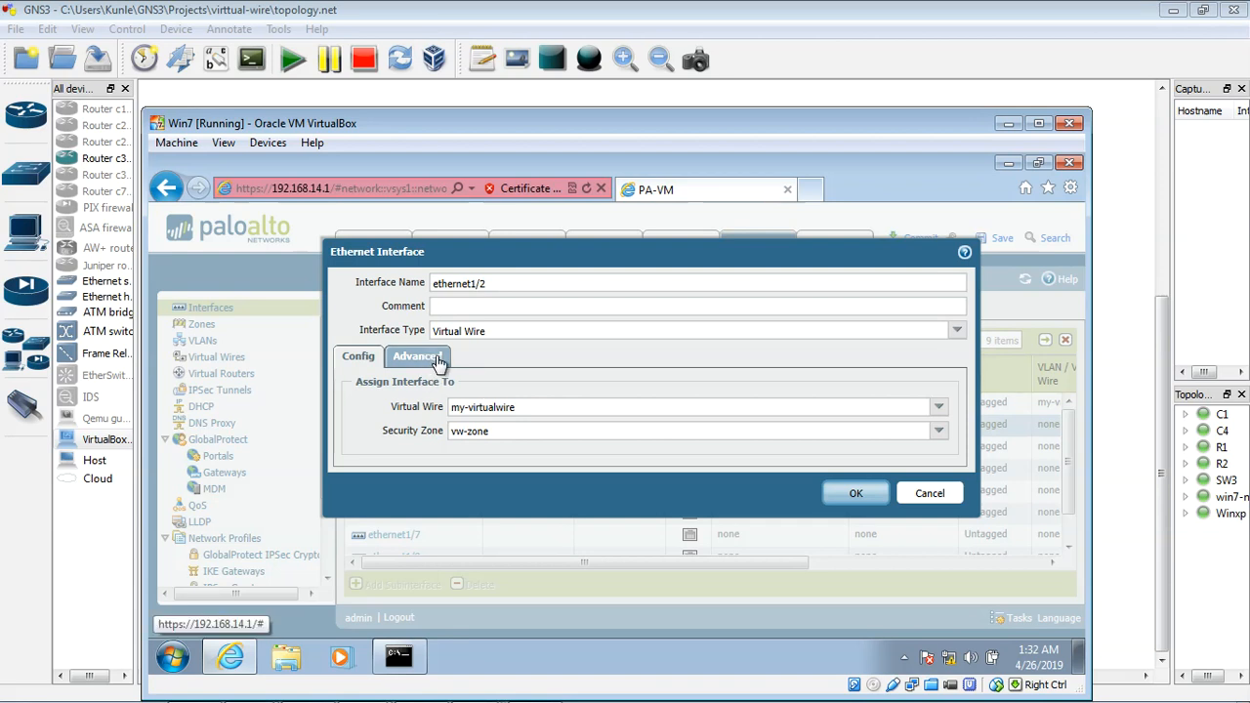
click(856, 497)
click(855, 497)
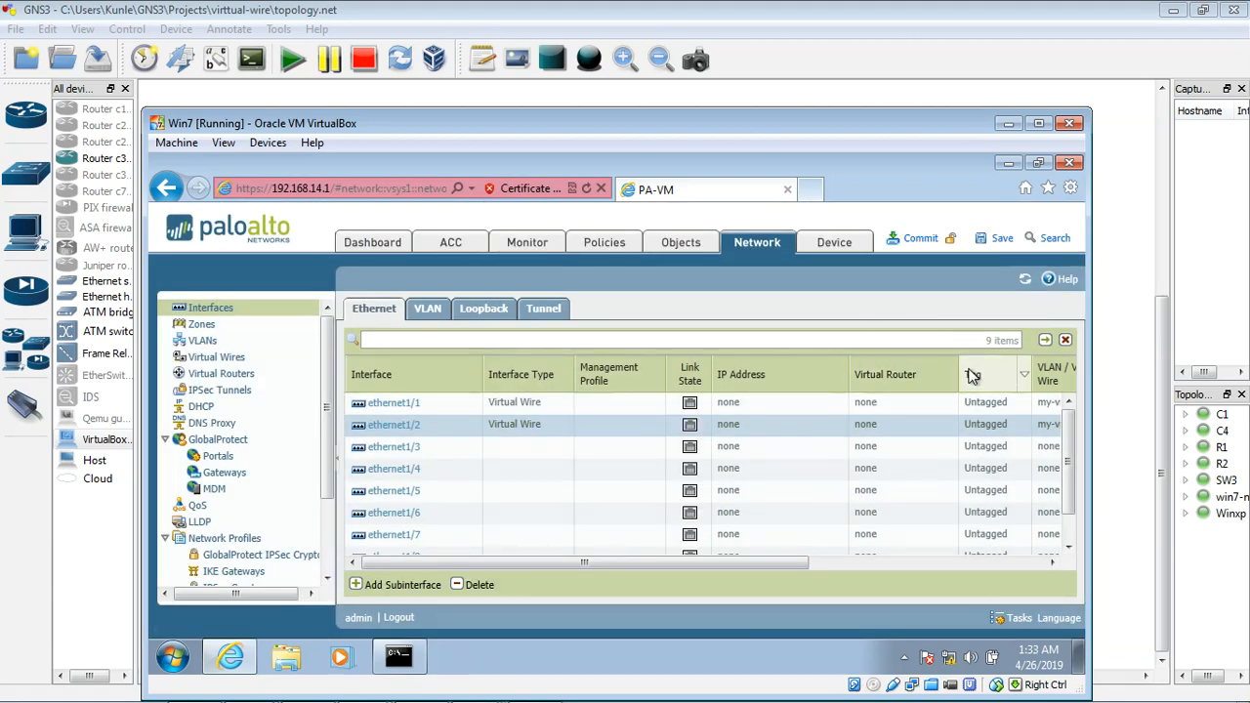
Step: Return to the GNS3 topology, switch to the Winxp guest, and ping 4.2.2.2 from its command prompt
click(1007, 123)
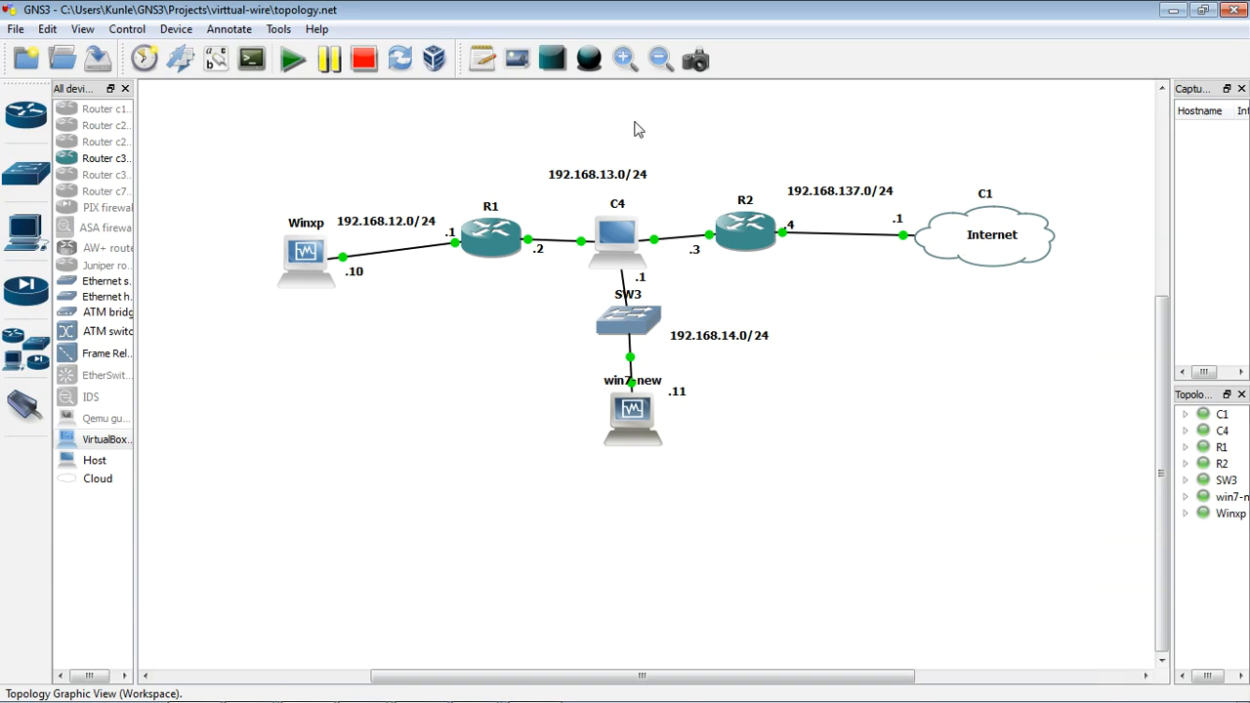
double_click(303, 256)
text(ping 4.2.2.2)
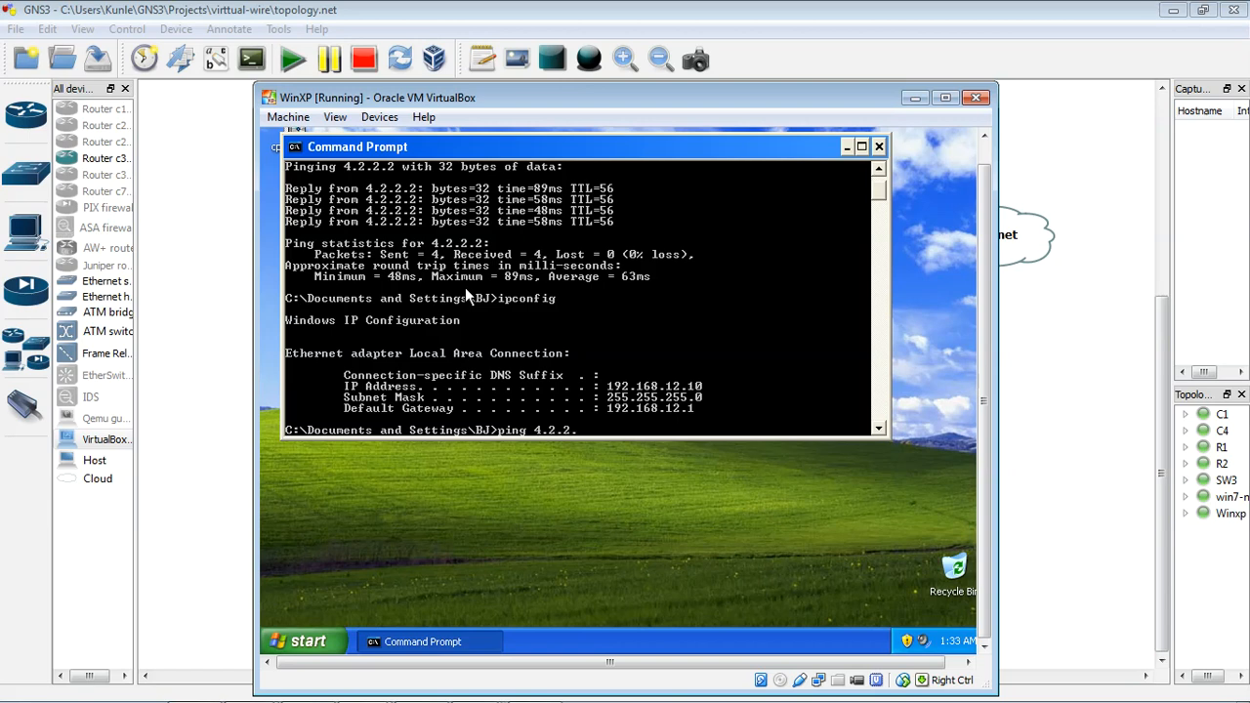
key(Return)
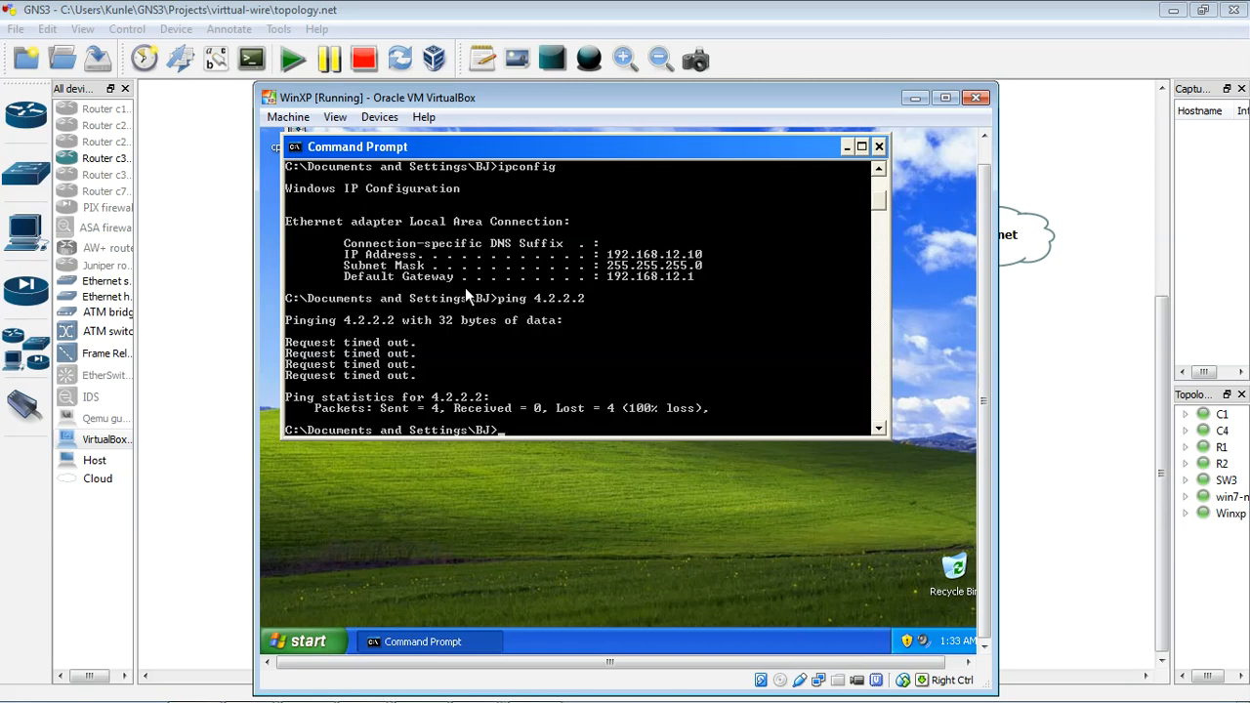
Step: Start a continuous ping to 4.2.2.2 with the -t option and minimize the Winxp guest
text(ping 4.2.2.2 -t)
key(Return)
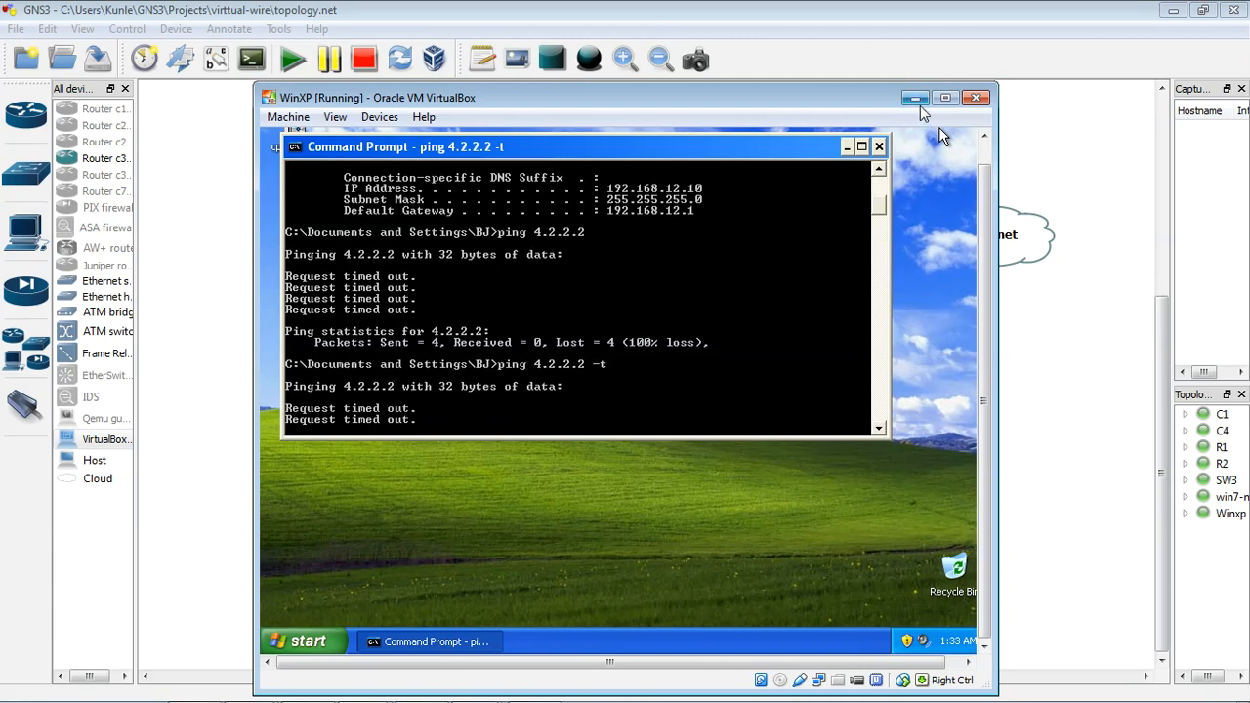
click(916, 99)
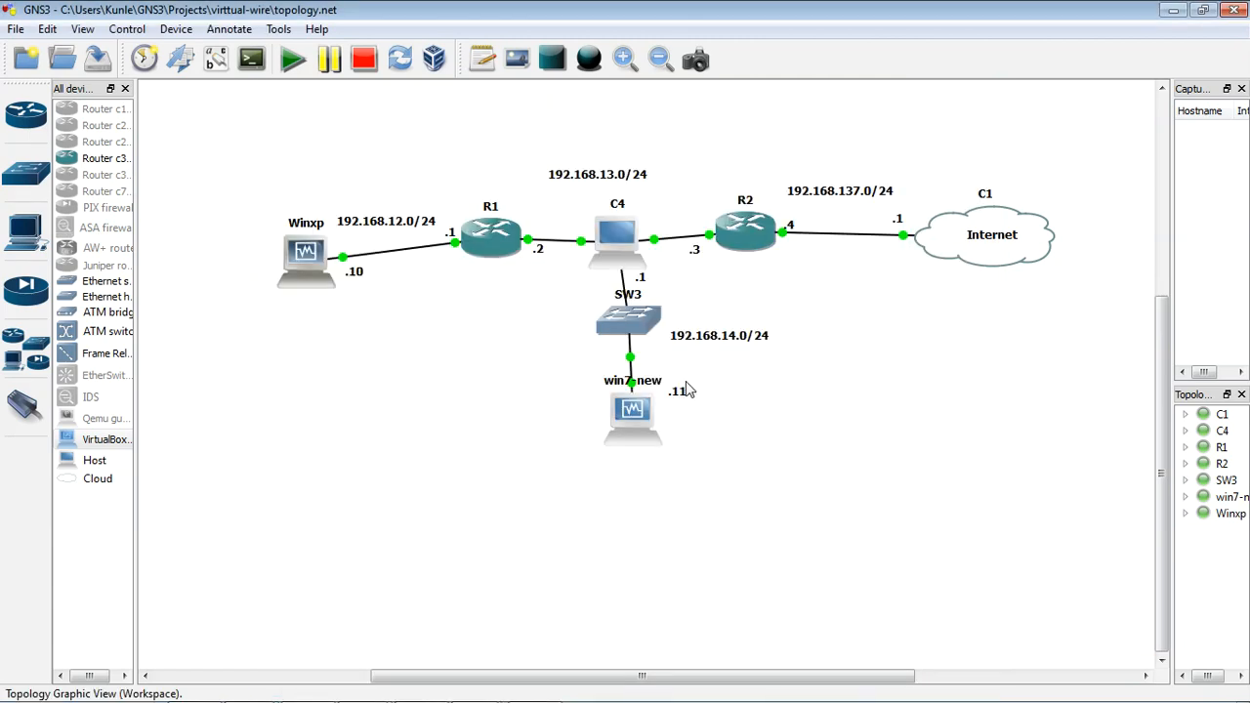
Step: Return to the firewall's web interface on win7-new, commit the pending configuration changes, and dismiss the commit report
double_click(633, 412)
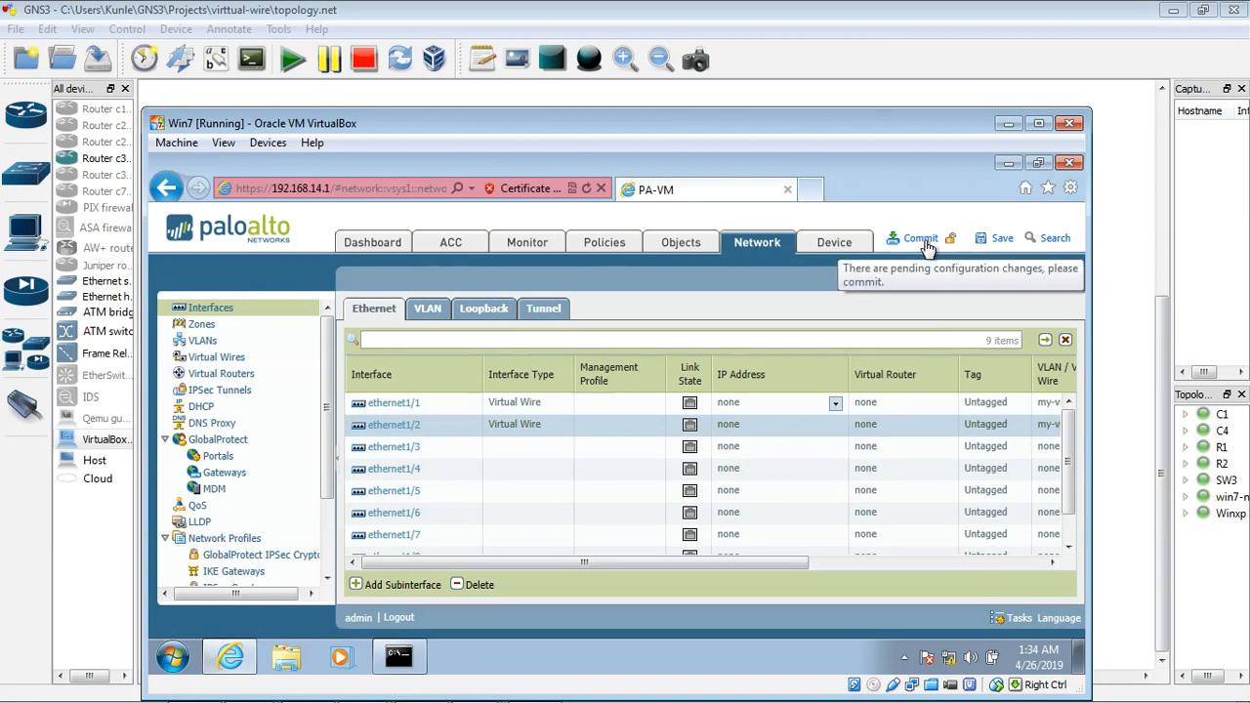
drag(705, 562, 766, 562)
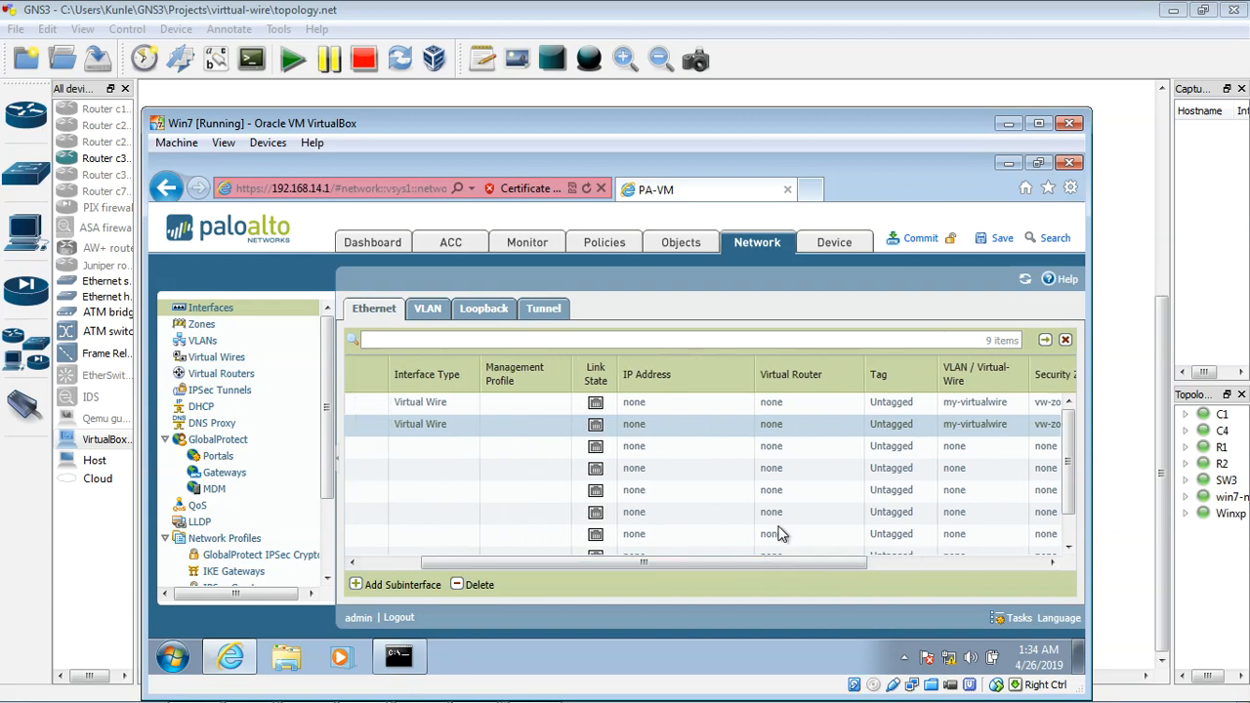
click(920, 237)
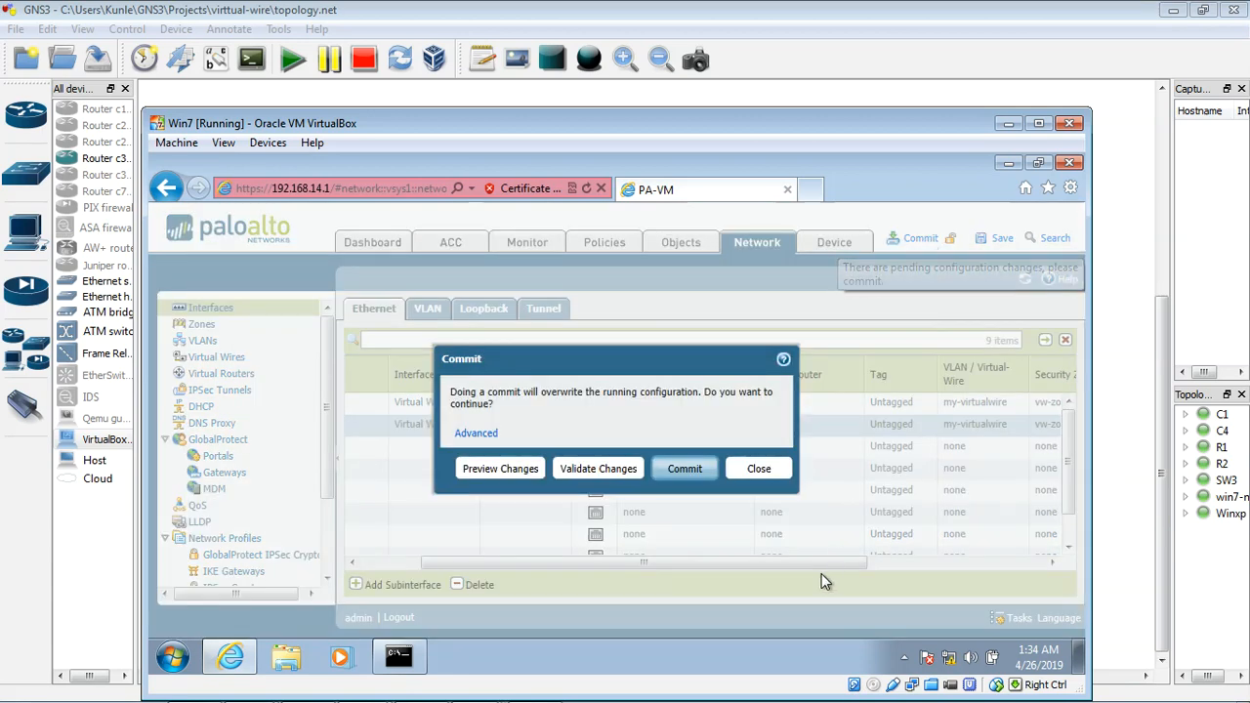
click(700, 471)
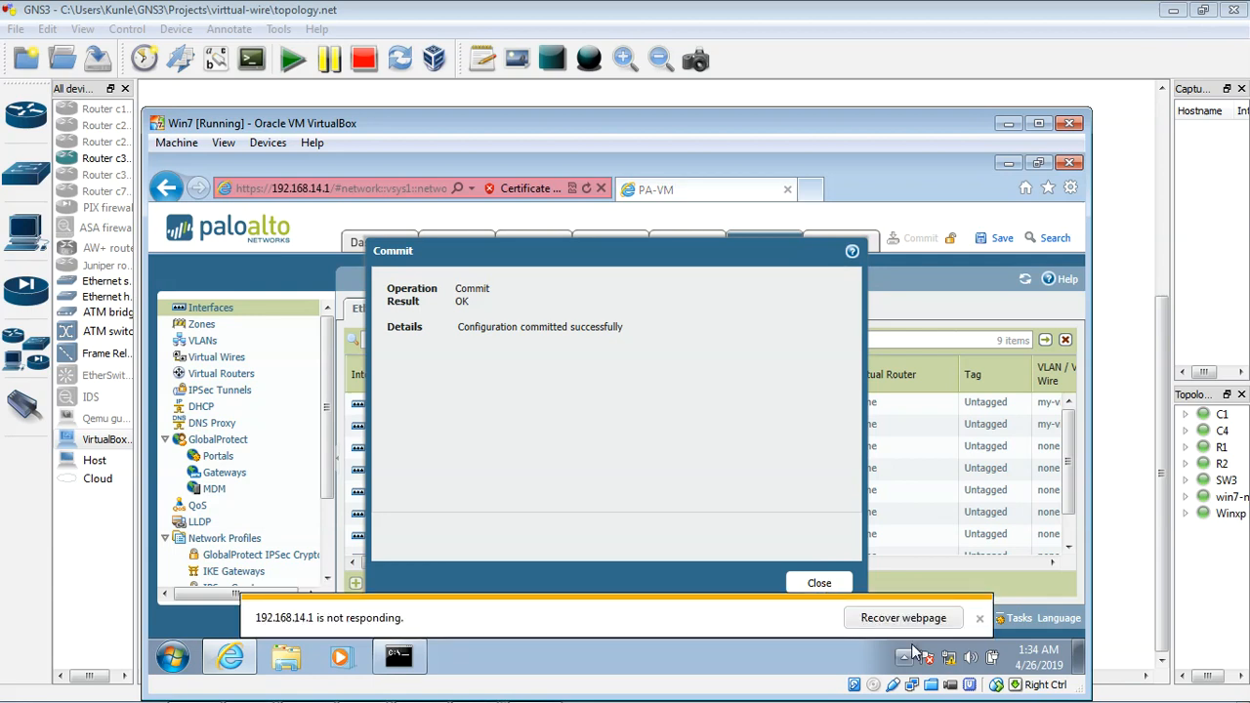
click(979, 619)
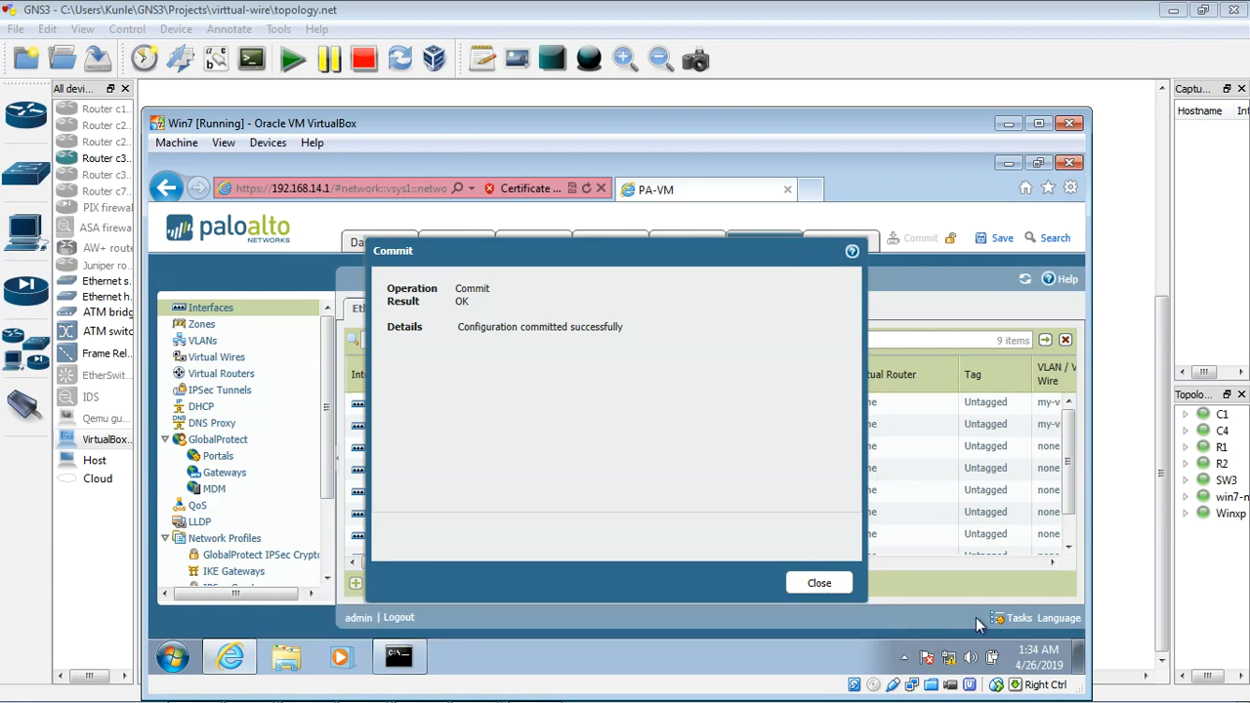
click(821, 584)
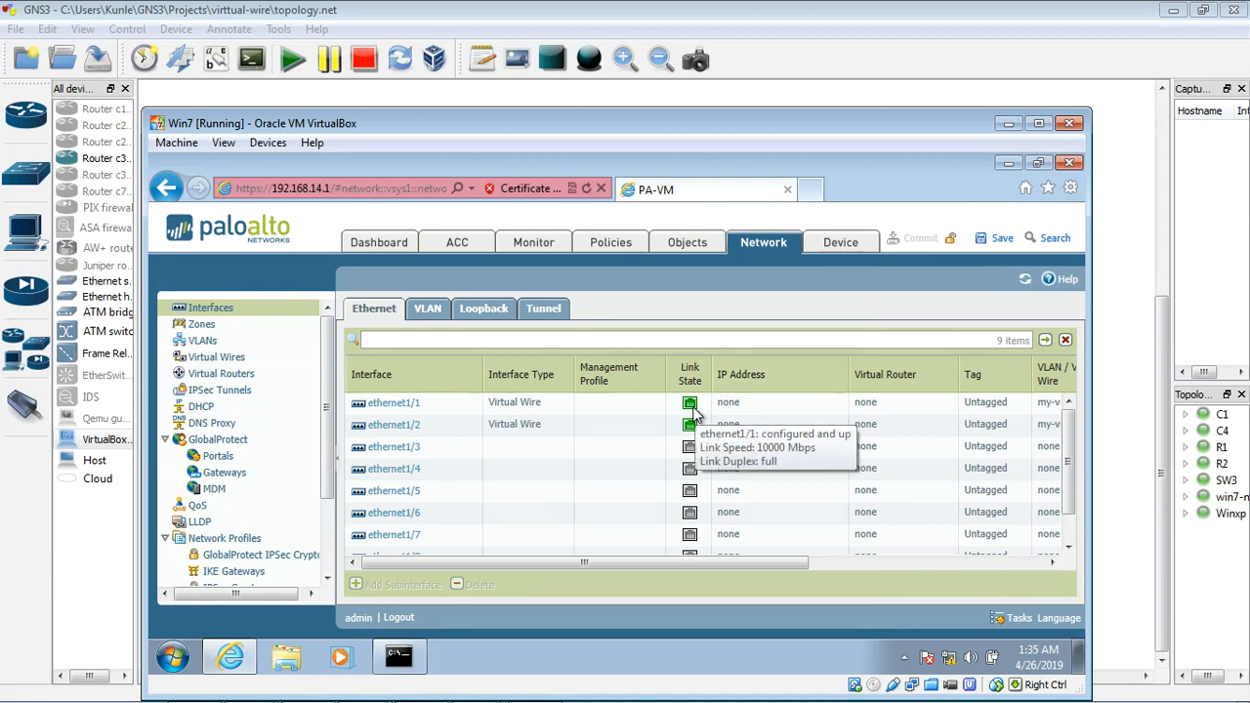
Step: Minimize the win7-new guest and check the continuous ping to 4.2.2.2 in the Winxp guest
click(1004, 126)
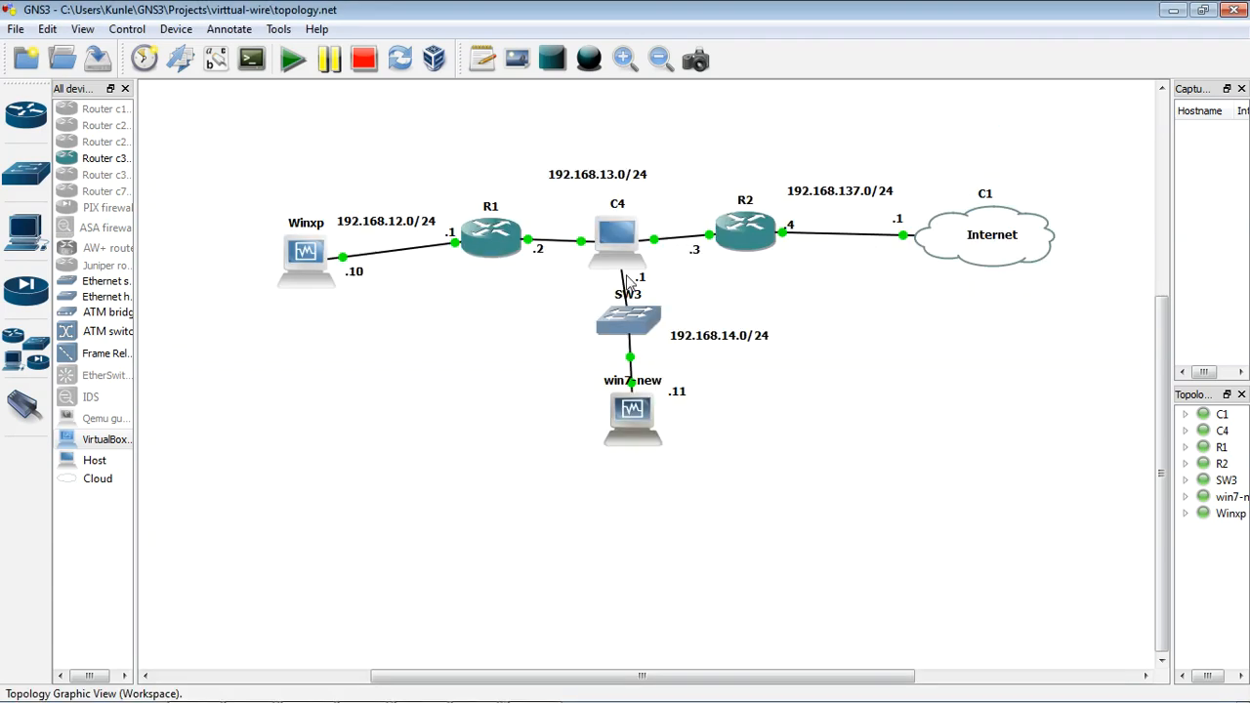
double_click(315, 271)
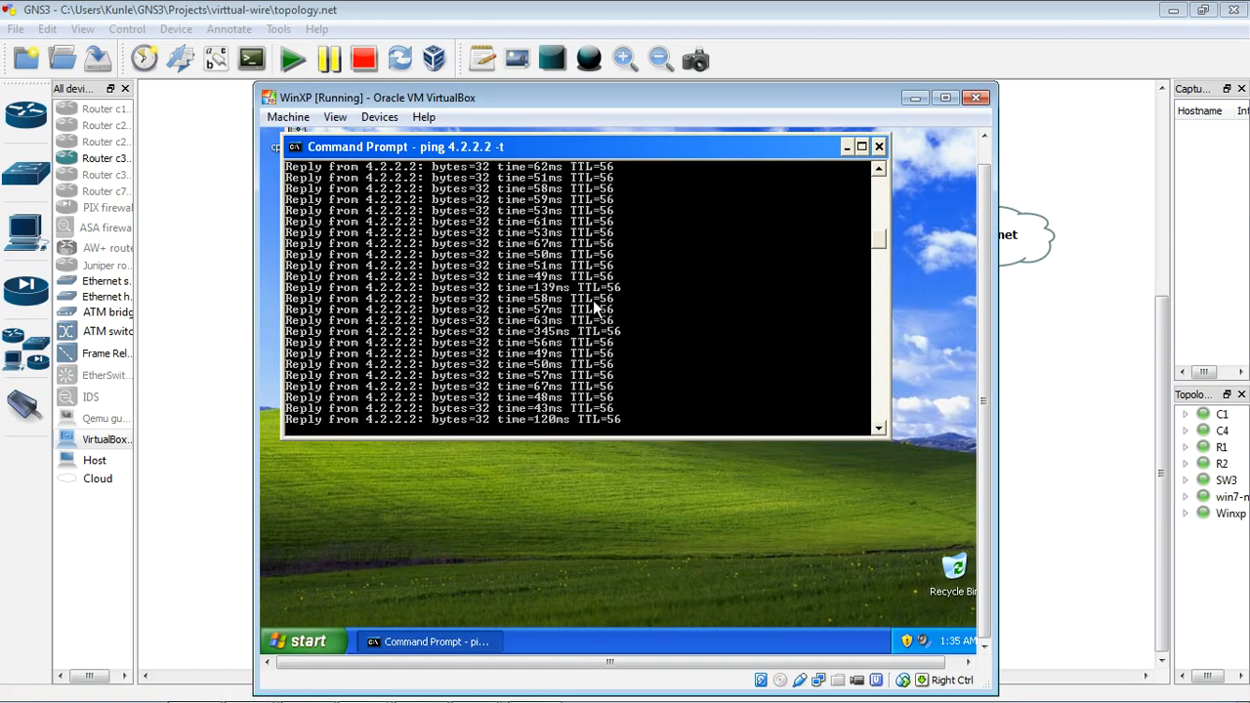
drag(714, 98, 713, 132)
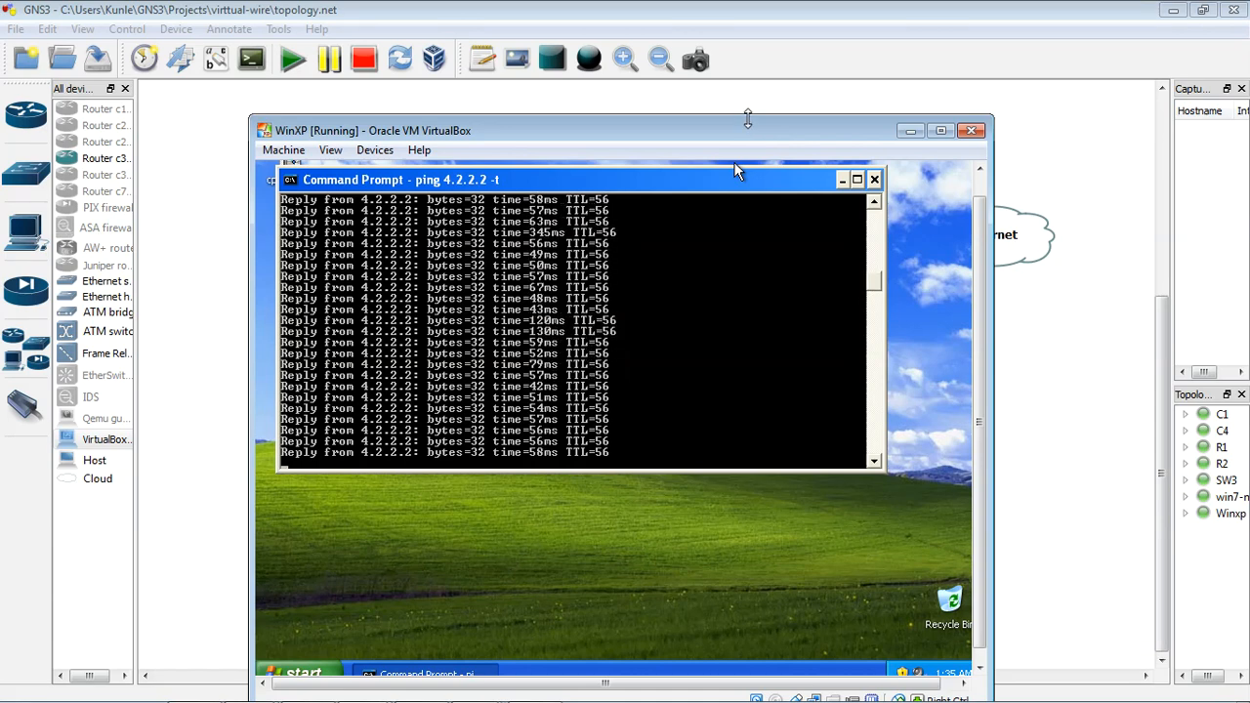
Step: Stop the continuous ping in the Winxp guest, minimize it, and return to the firewall's web interface on win7-new
key(ctrl+c)
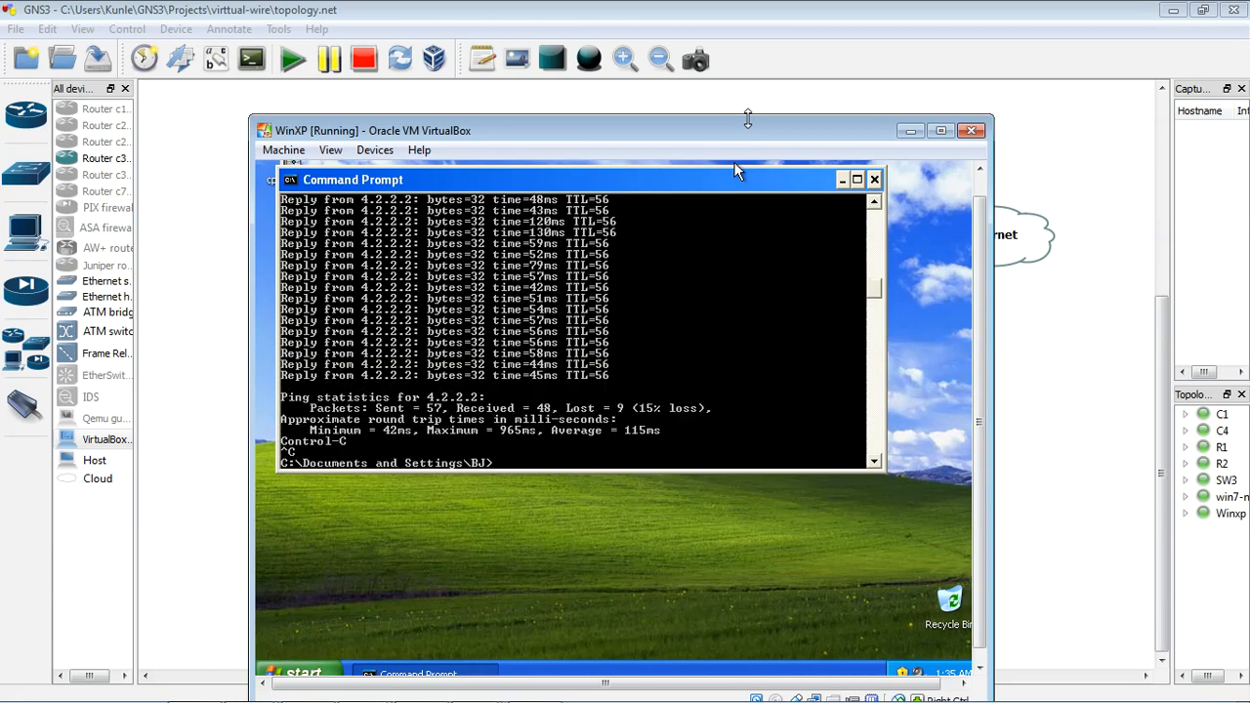
click(908, 131)
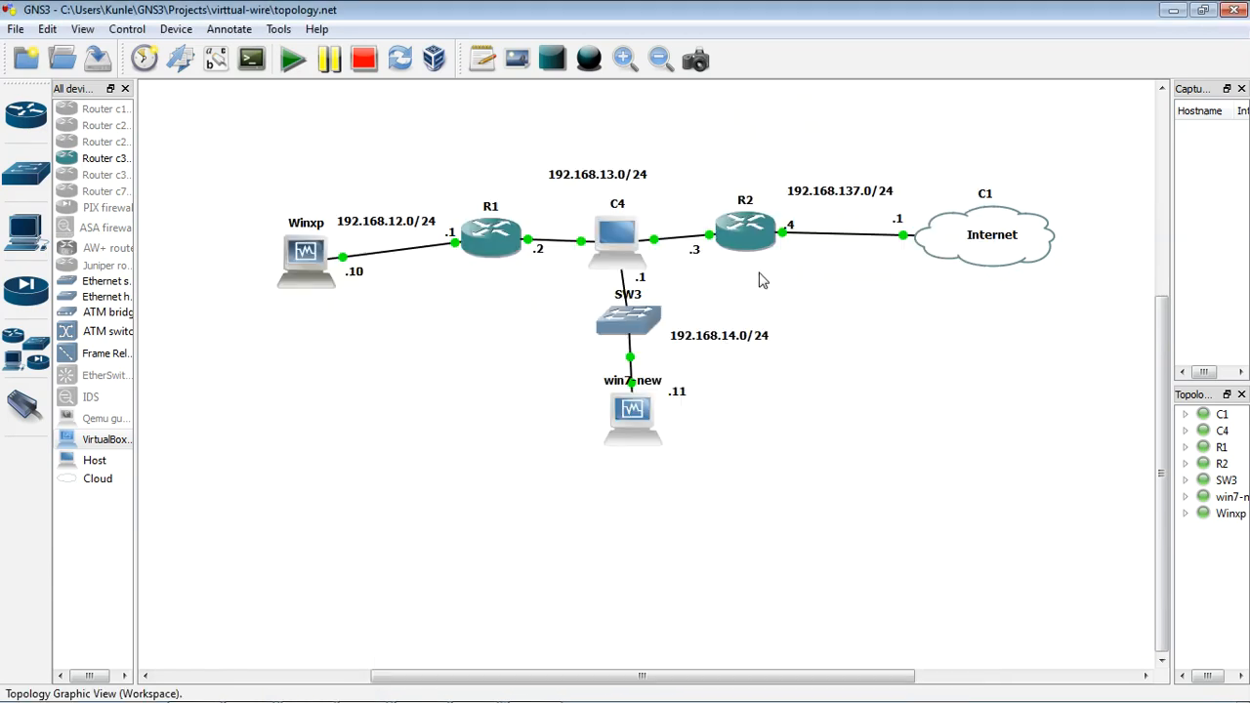
double_click(639, 413)
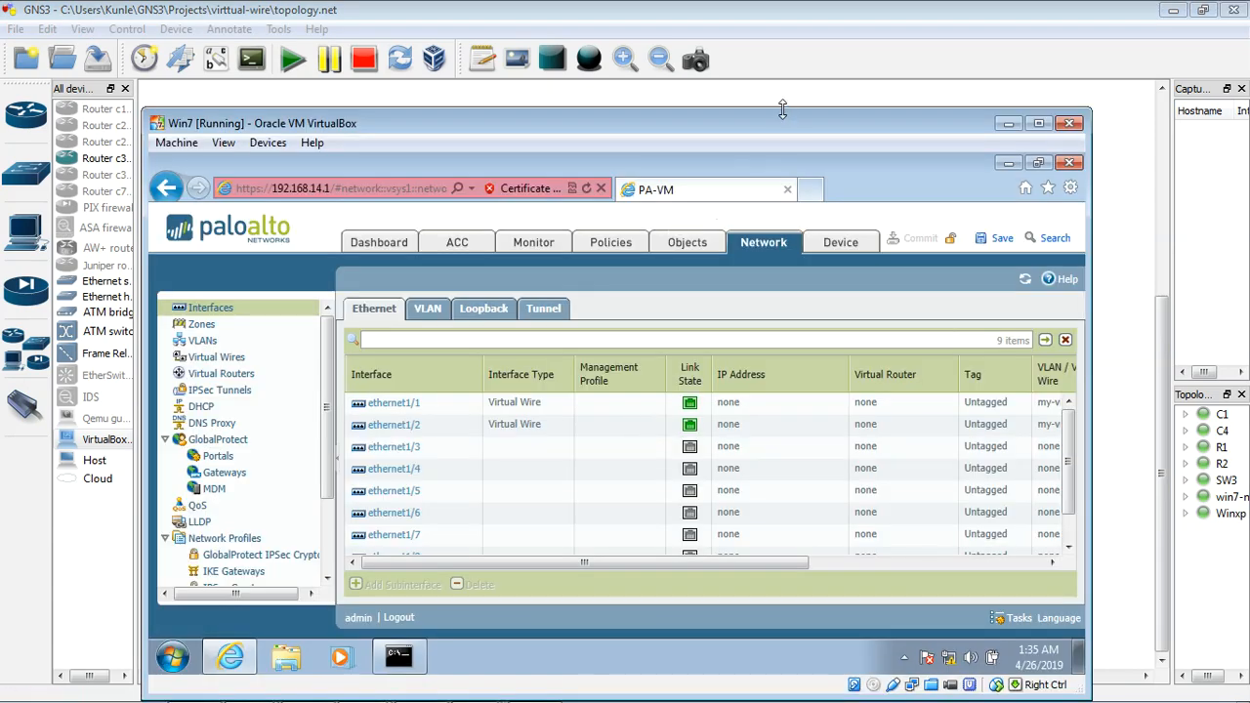
drag(784, 125, 781, 343)
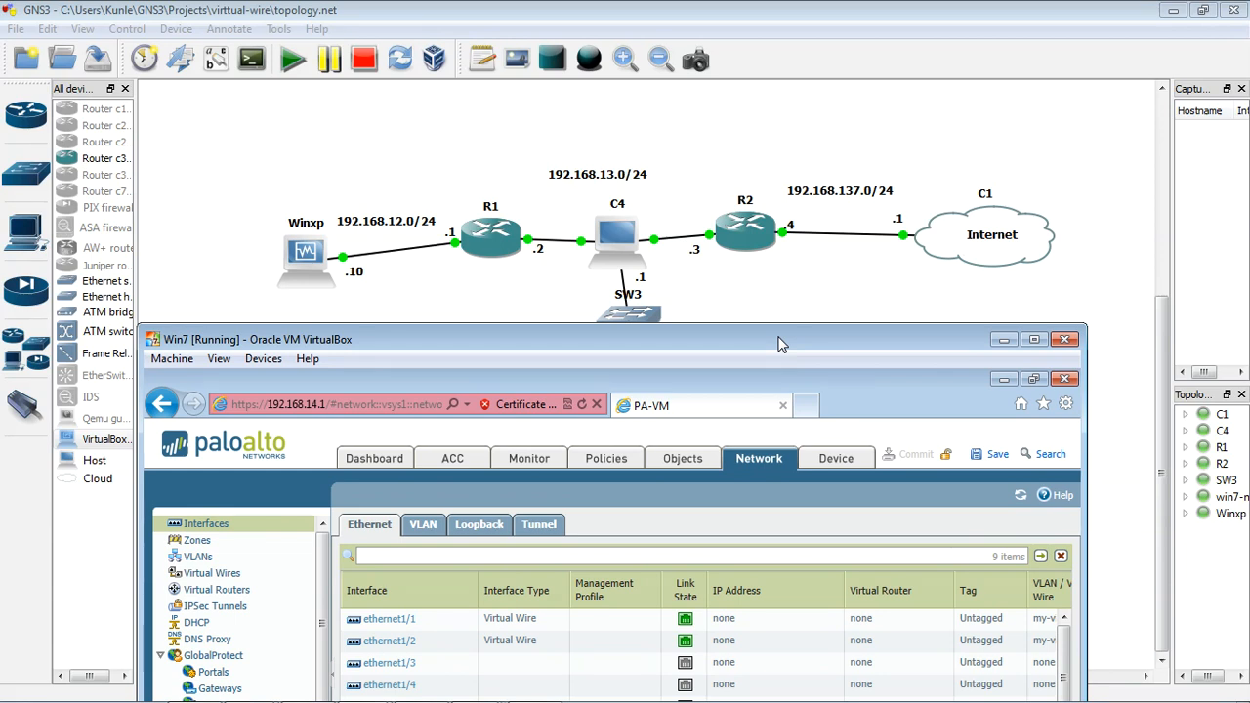
drag(779, 343, 780, 343)
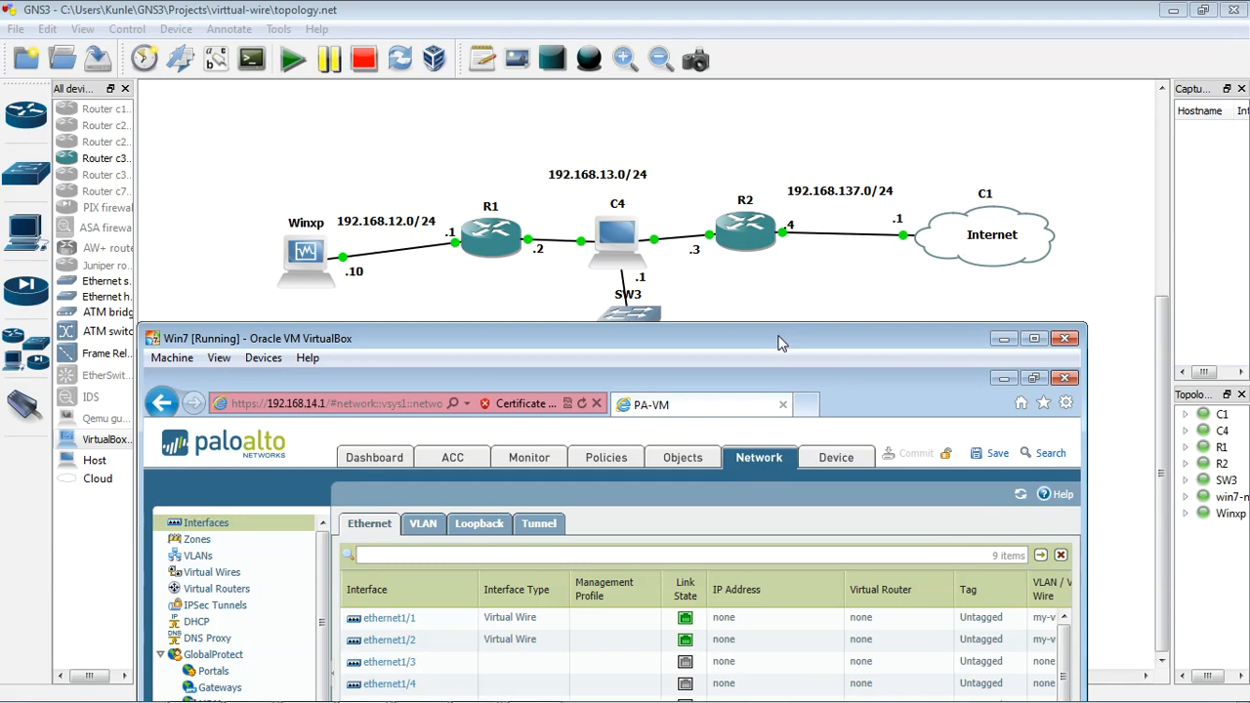
drag(781, 344, 806, 68)
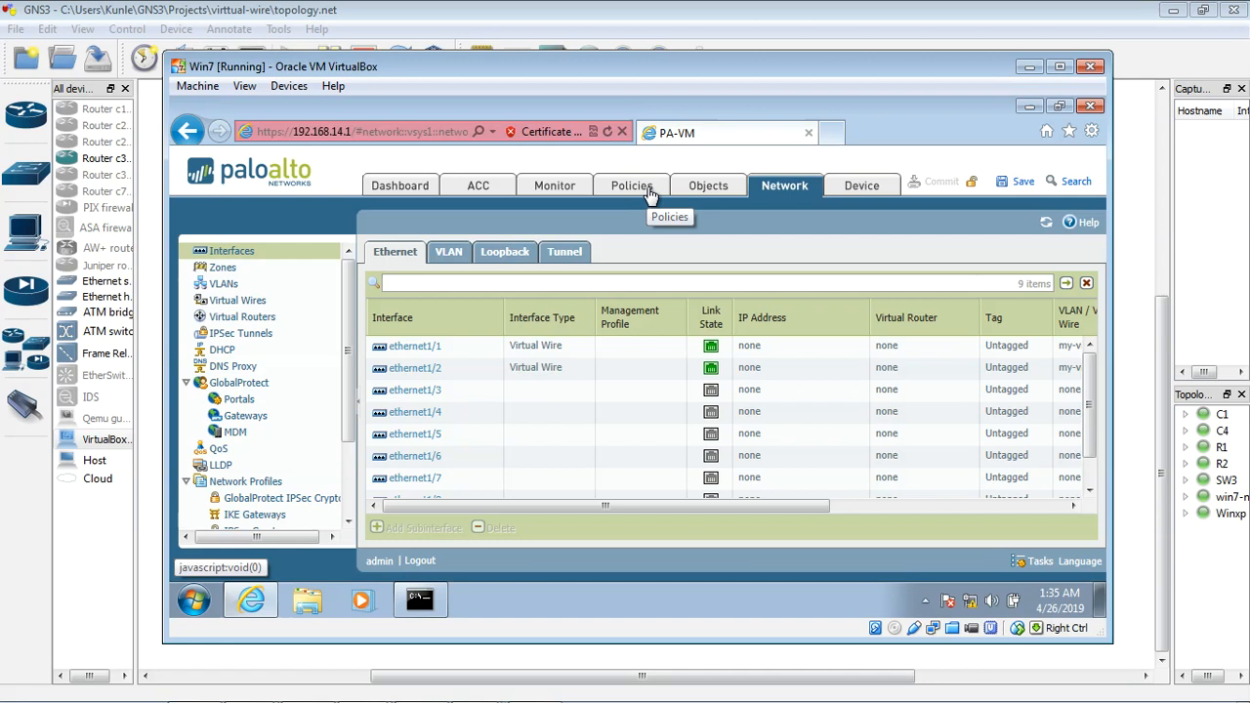
Step: Review the default security policy rules and the security zones assigned to ethernet1/1 and ethernet1/2, ending on the security policies
click(653, 196)
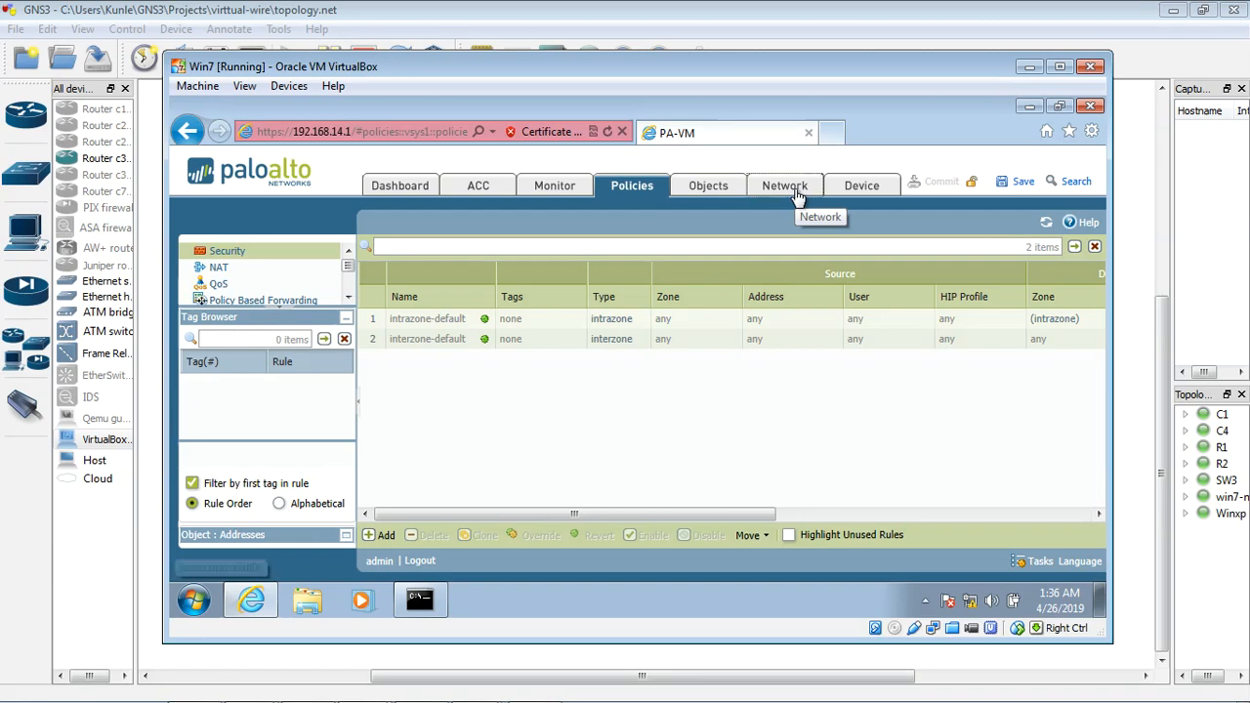
click(793, 192)
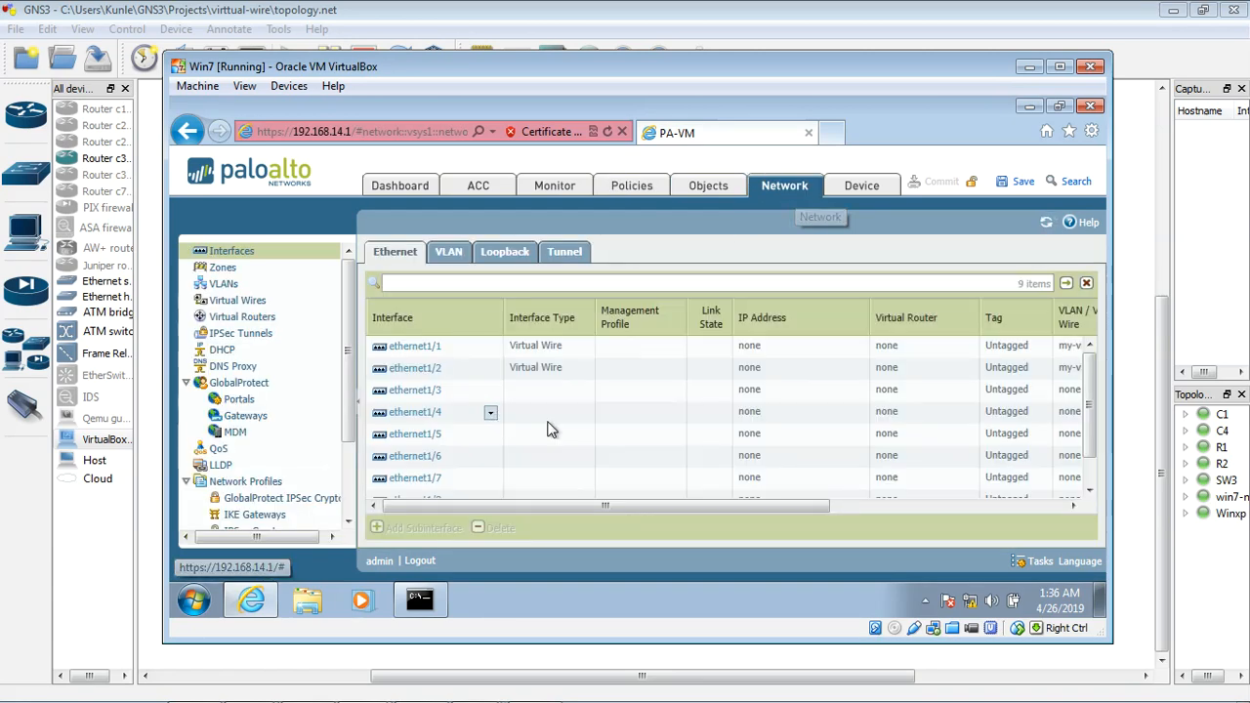
mouse_move(550, 509)
mouse_down()
mouse_move(601, 516)
mouse_move(533, 503)
mouse_up()
drag(587, 504, 781, 504)
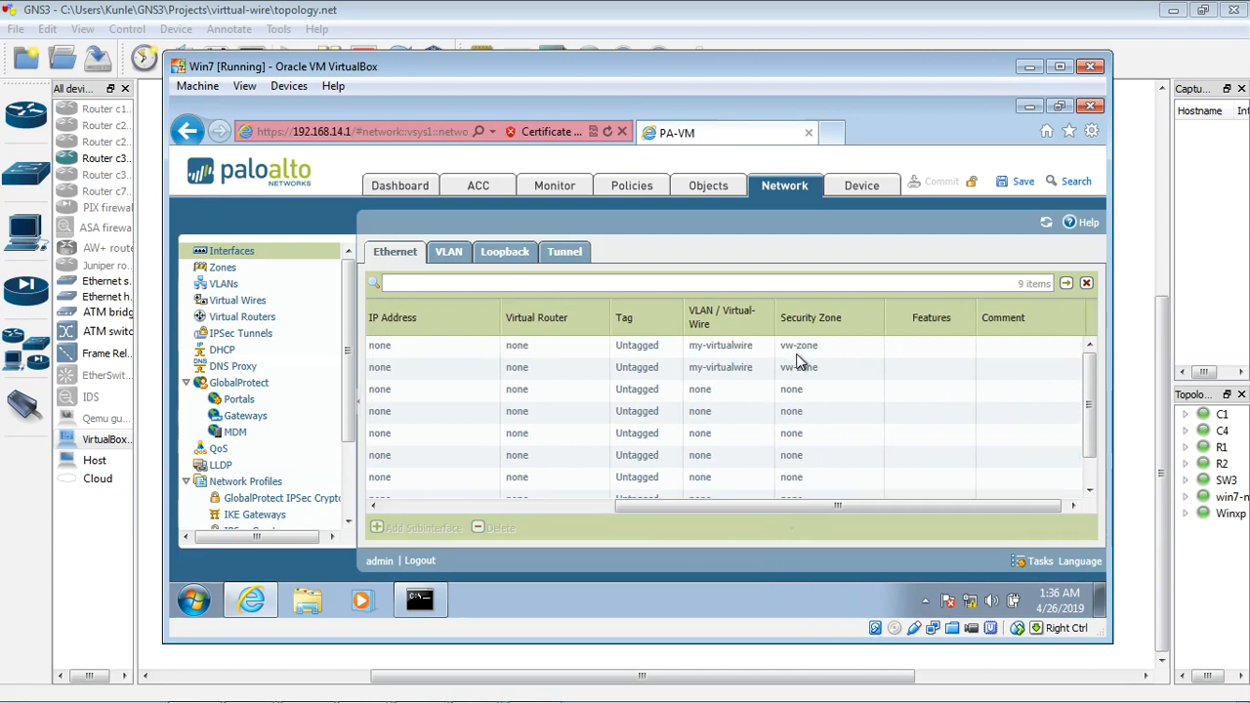
click(649, 194)
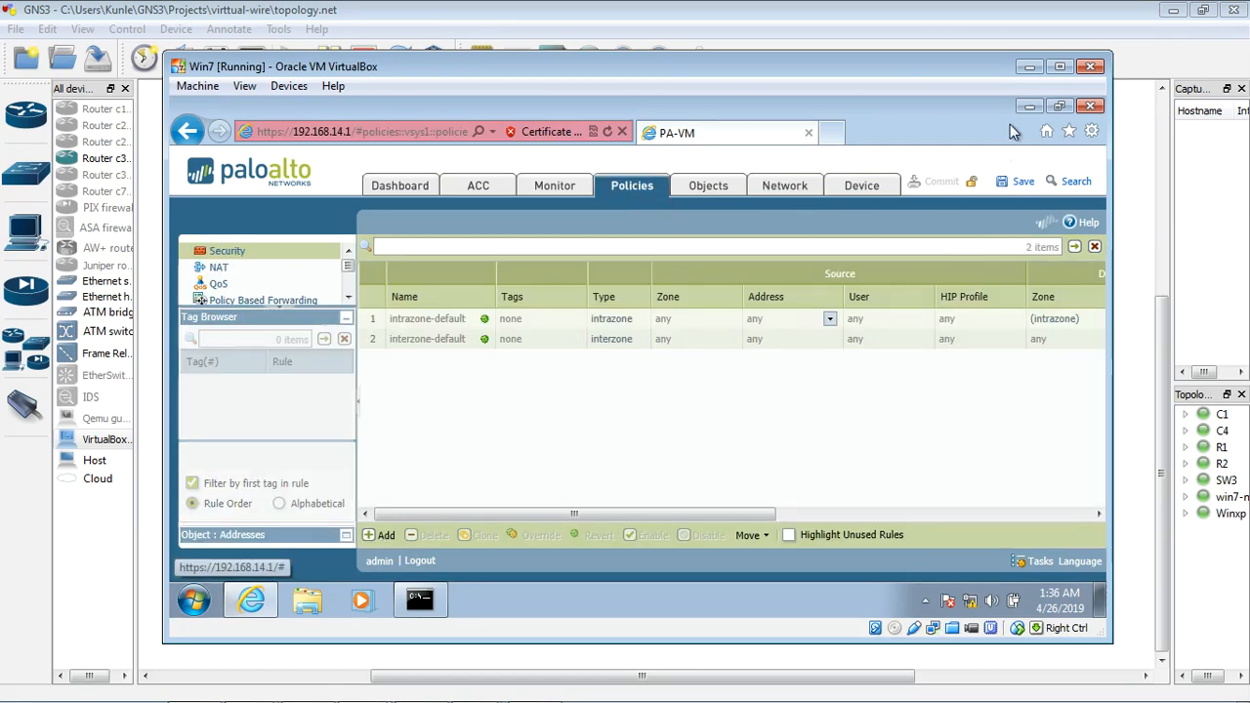
drag(995, 67, 978, 163)
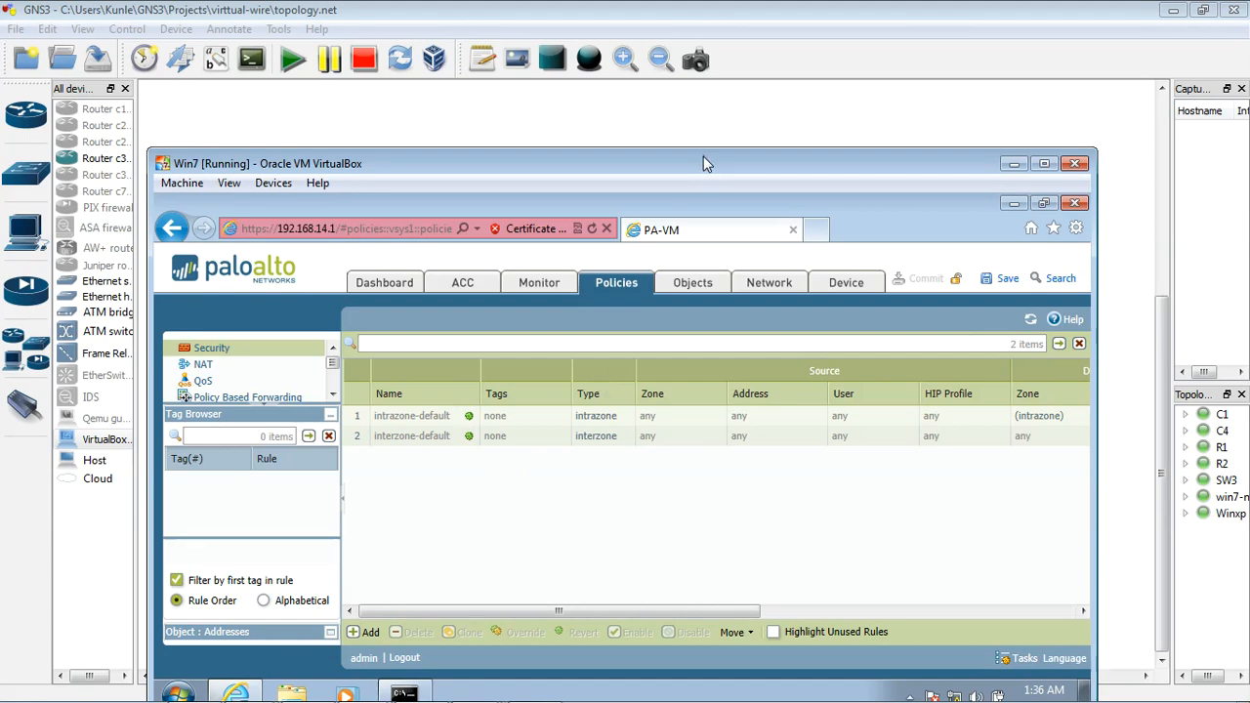
drag(705, 164, 728, 121)
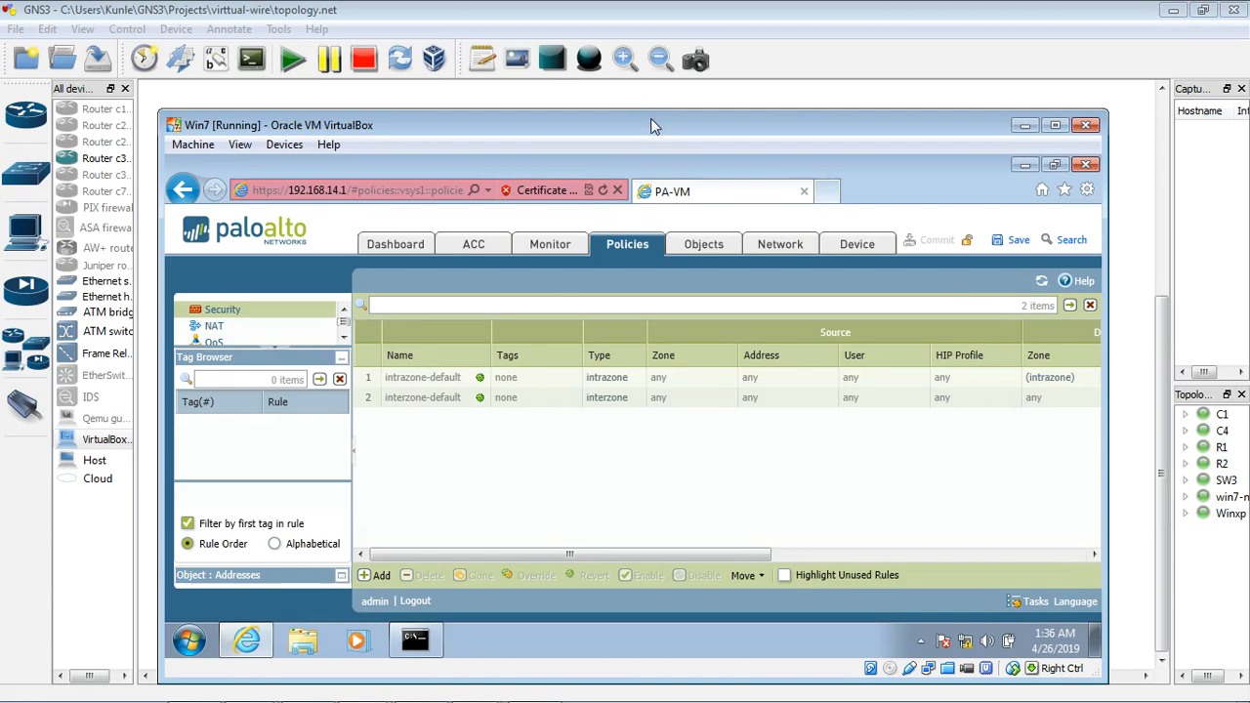
mouse_move(650, 119)
mouse_down()
mouse_move(639, 185)
mouse_move(644, 142)
mouse_up()
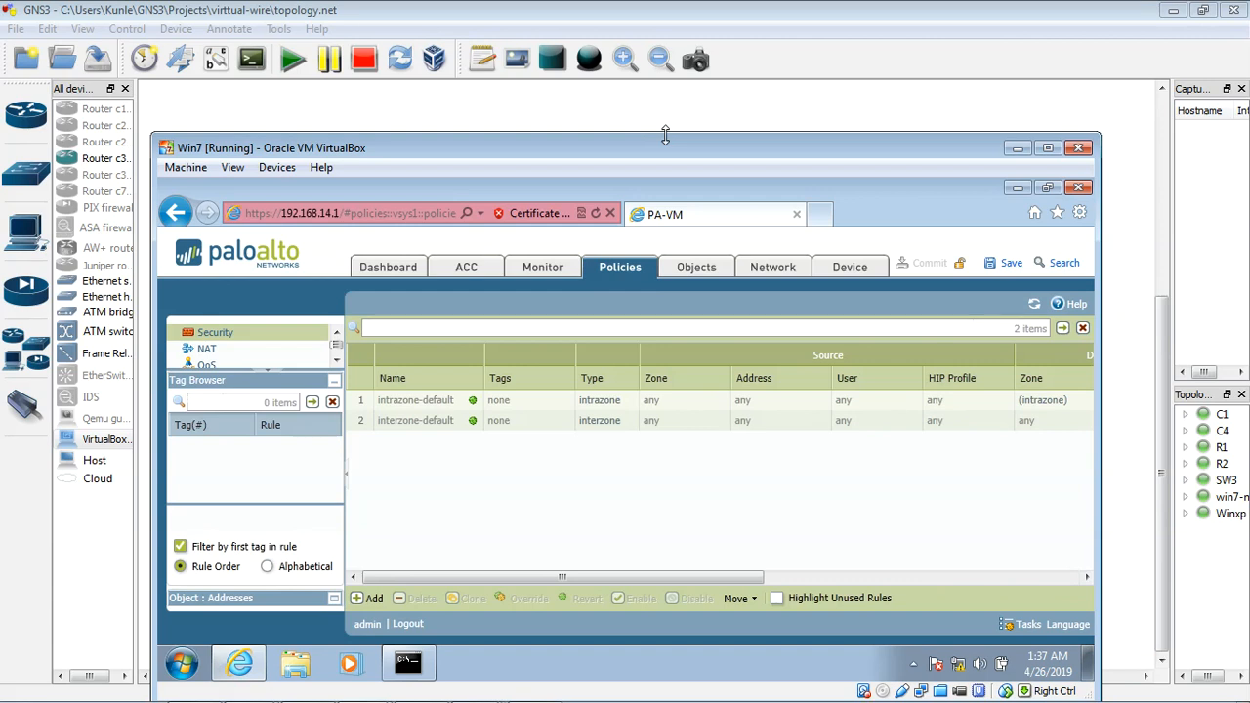
Step: Add a security policy rule named stealth-rule-vw-zone with the rule type intrazone
click(371, 598)
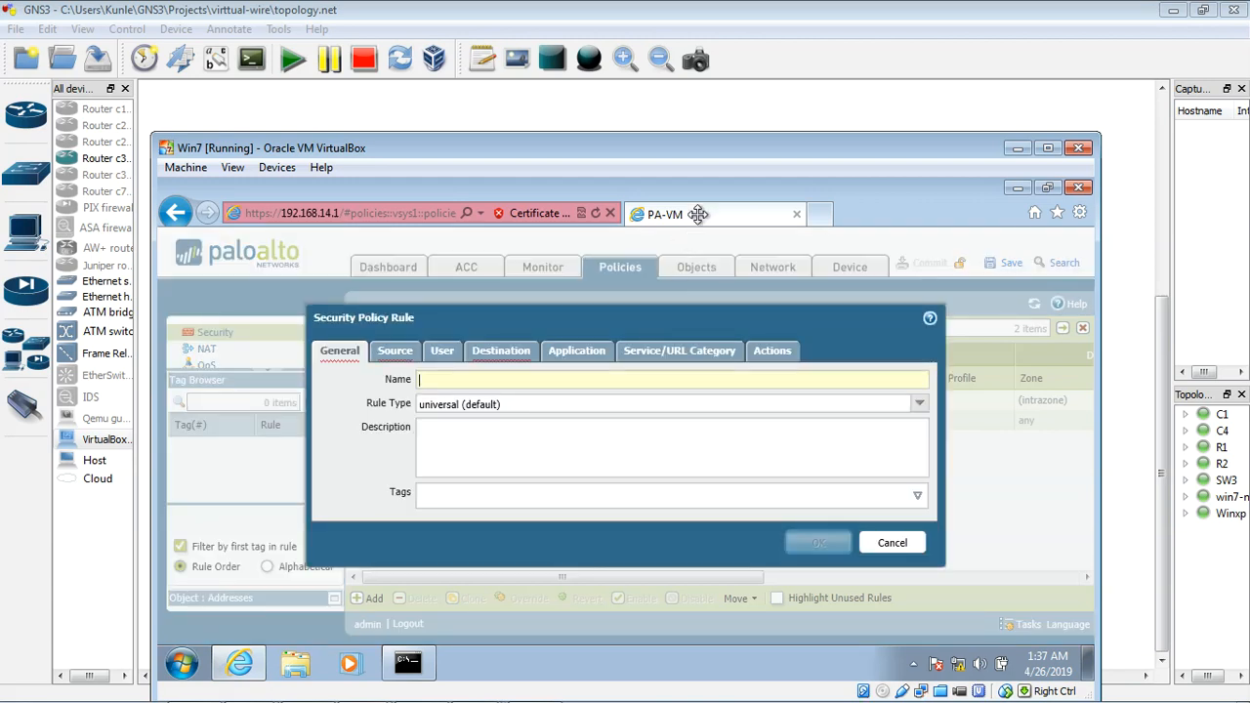
text(stealth-rule-vw-zone)
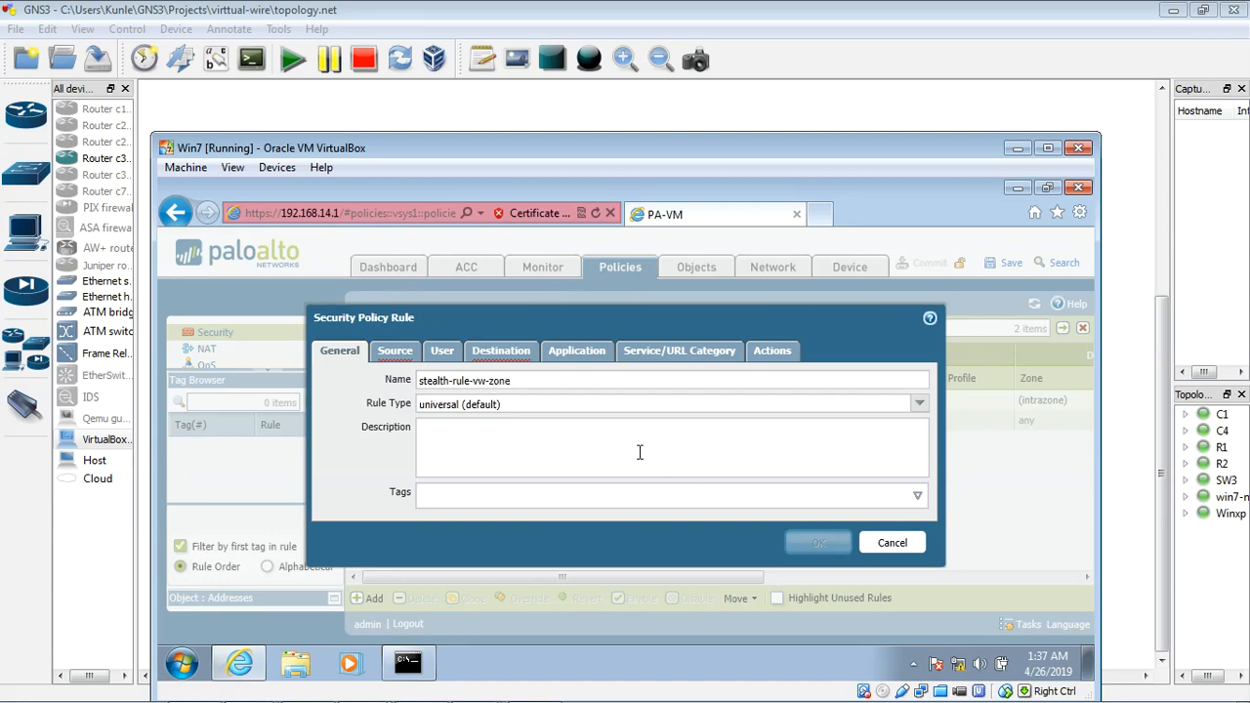
click(924, 406)
click(711, 430)
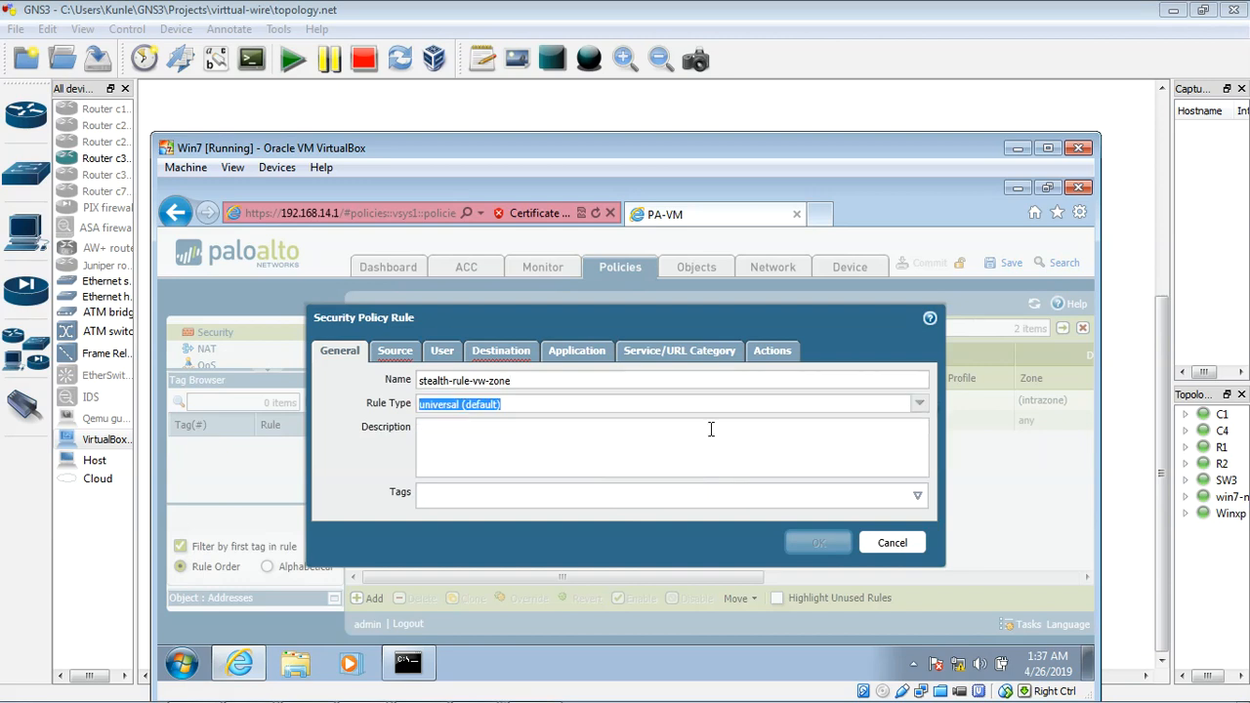
click(919, 404)
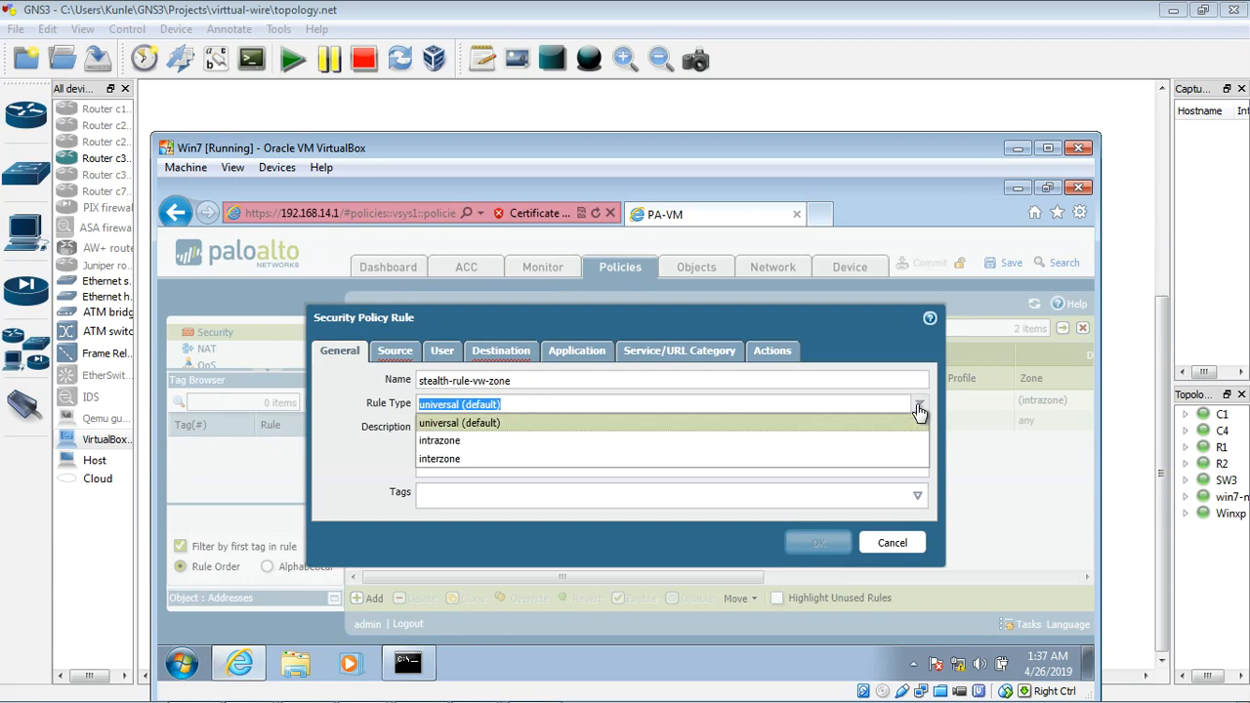
click(487, 444)
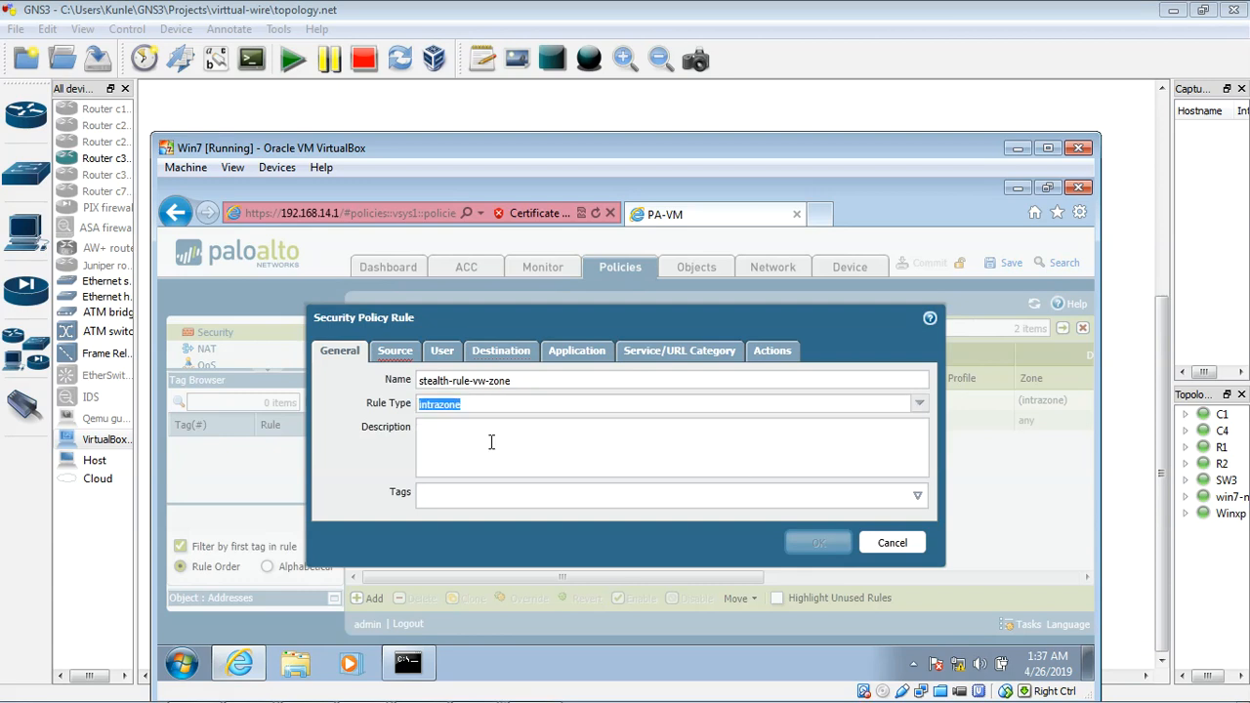
Step: Set the rule's source zone to vw-zone and check its destination and application settings
click(394, 351)
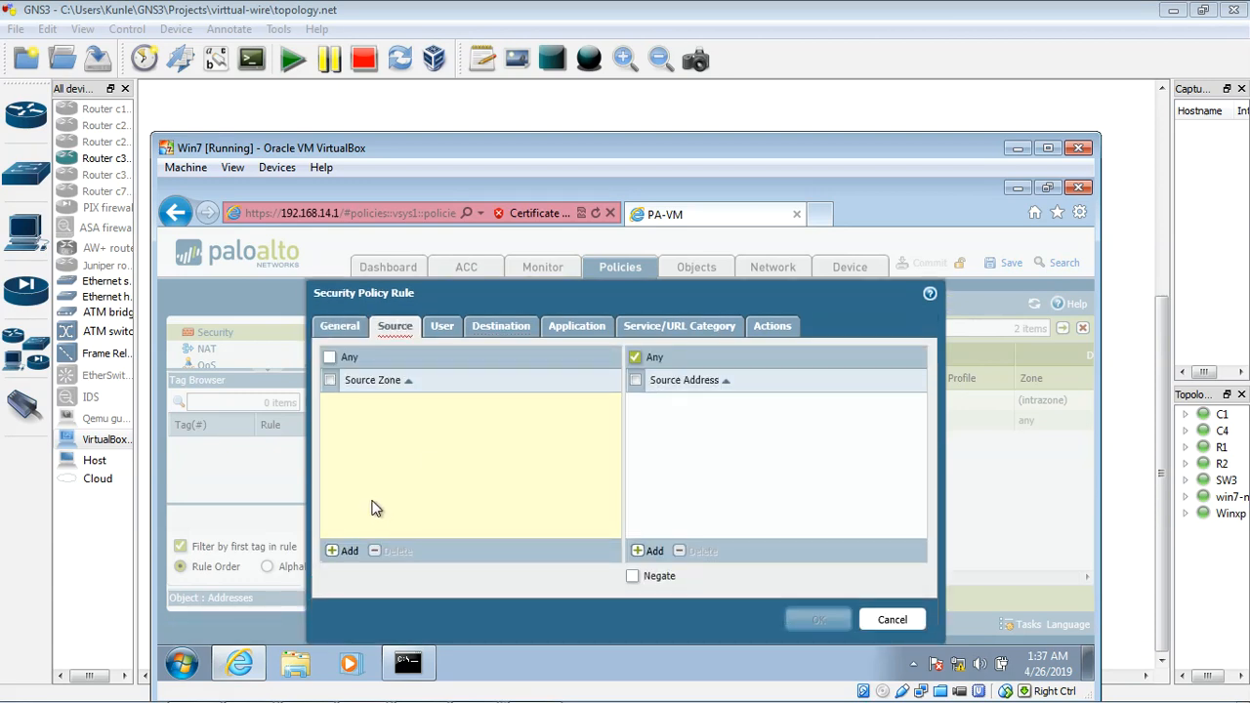
click(347, 551)
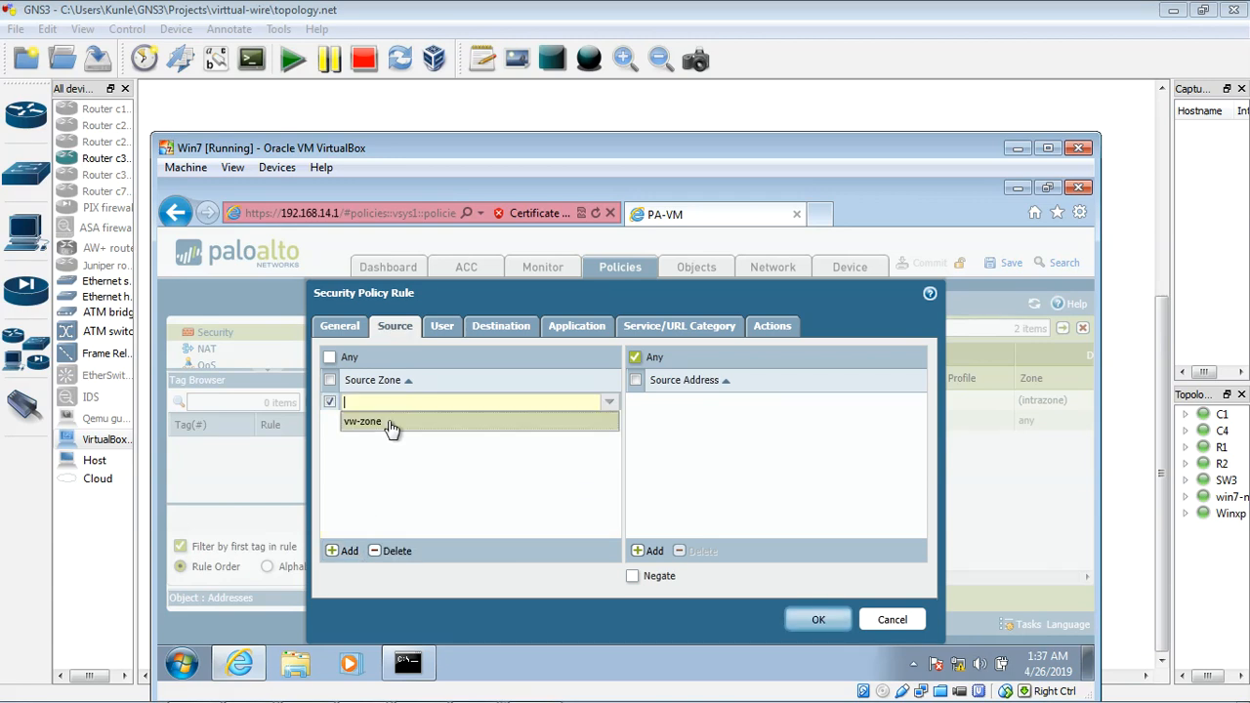
click(420, 421)
click(501, 327)
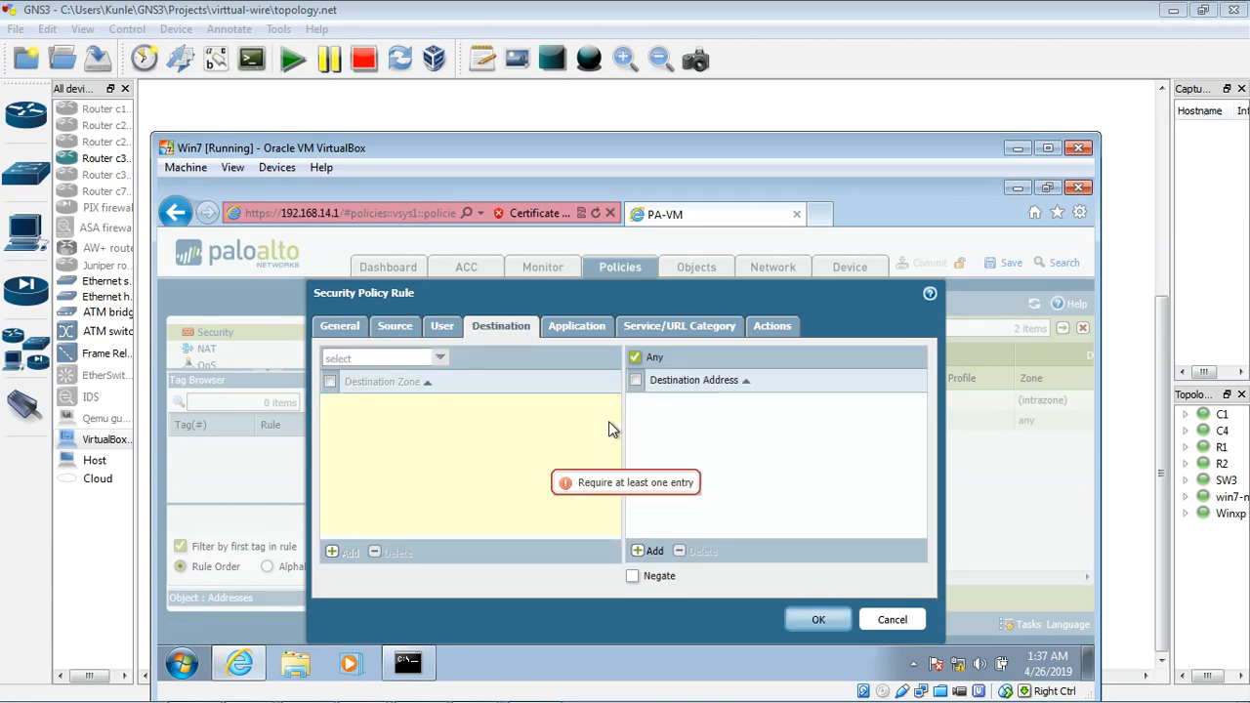
click(592, 330)
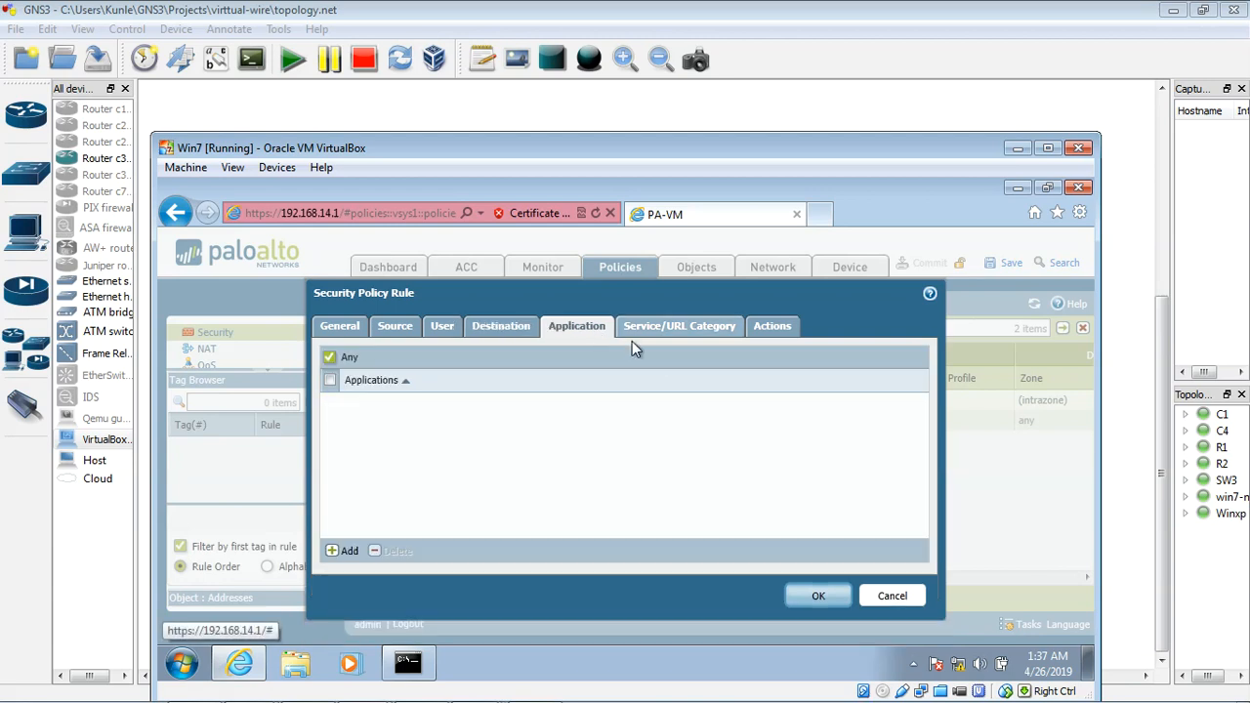
Step: Enable logging at session start for the rule, set its action to Deny, and save the rule
click(772, 334)
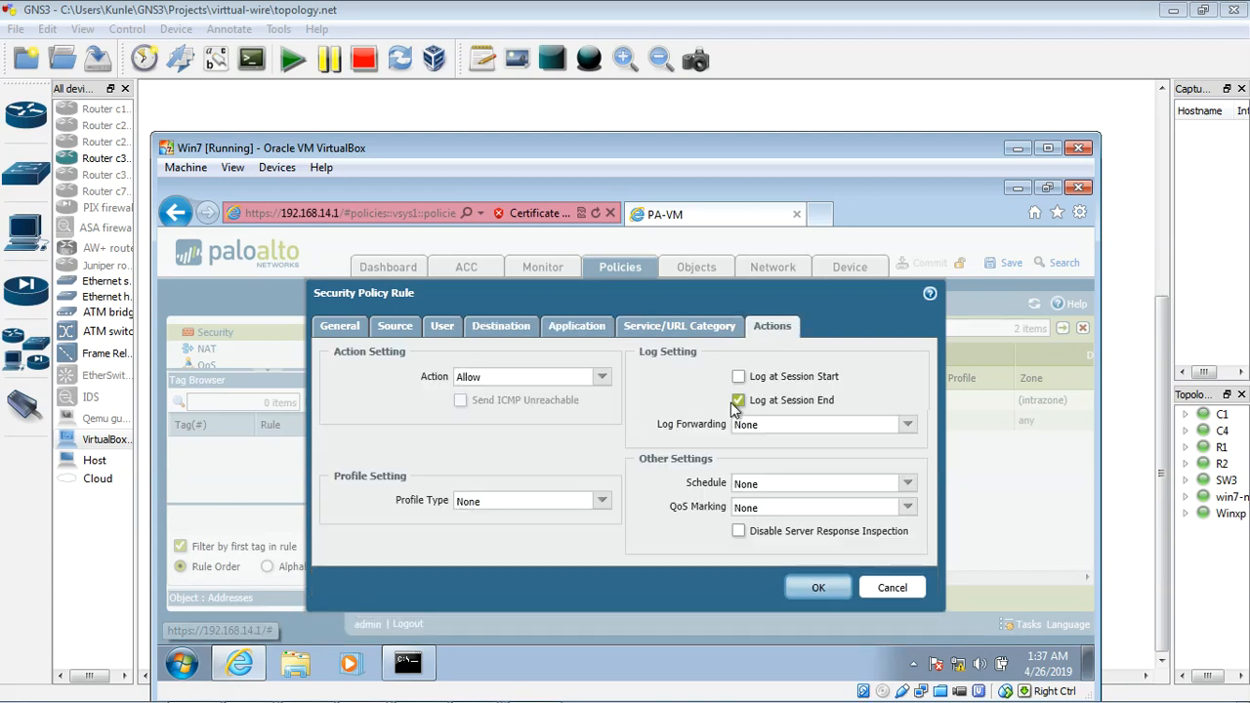
click(739, 377)
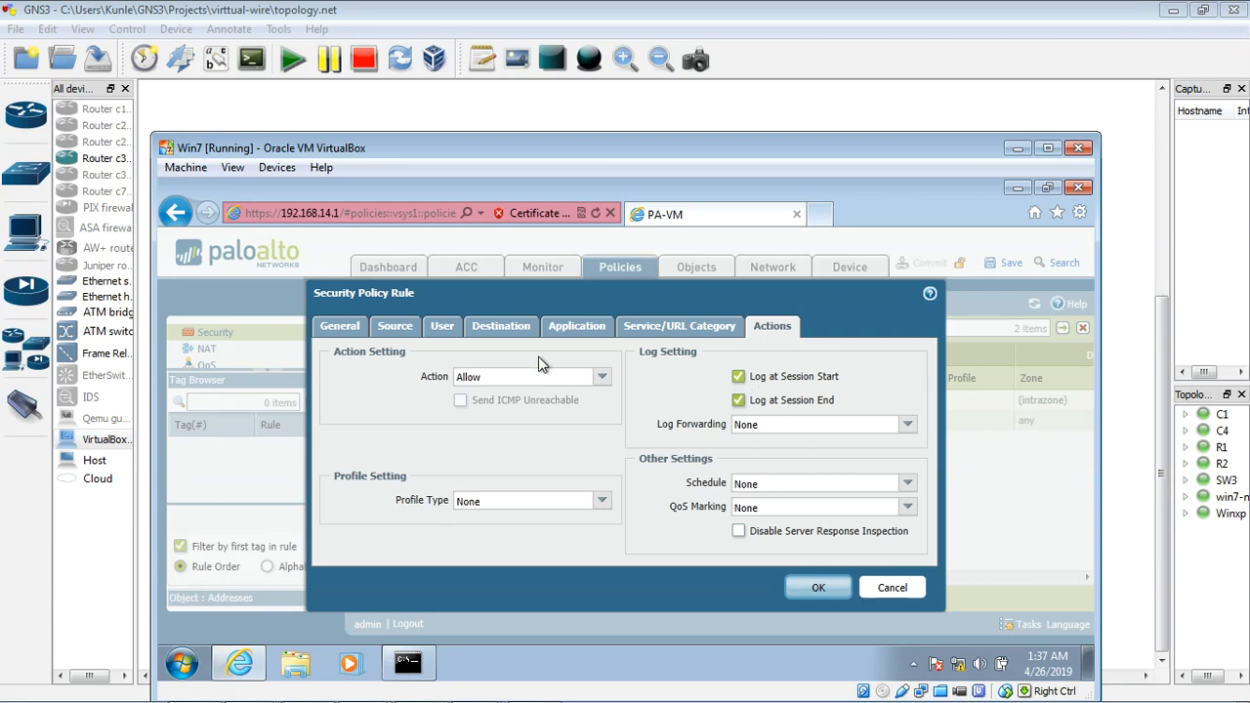
click(601, 377)
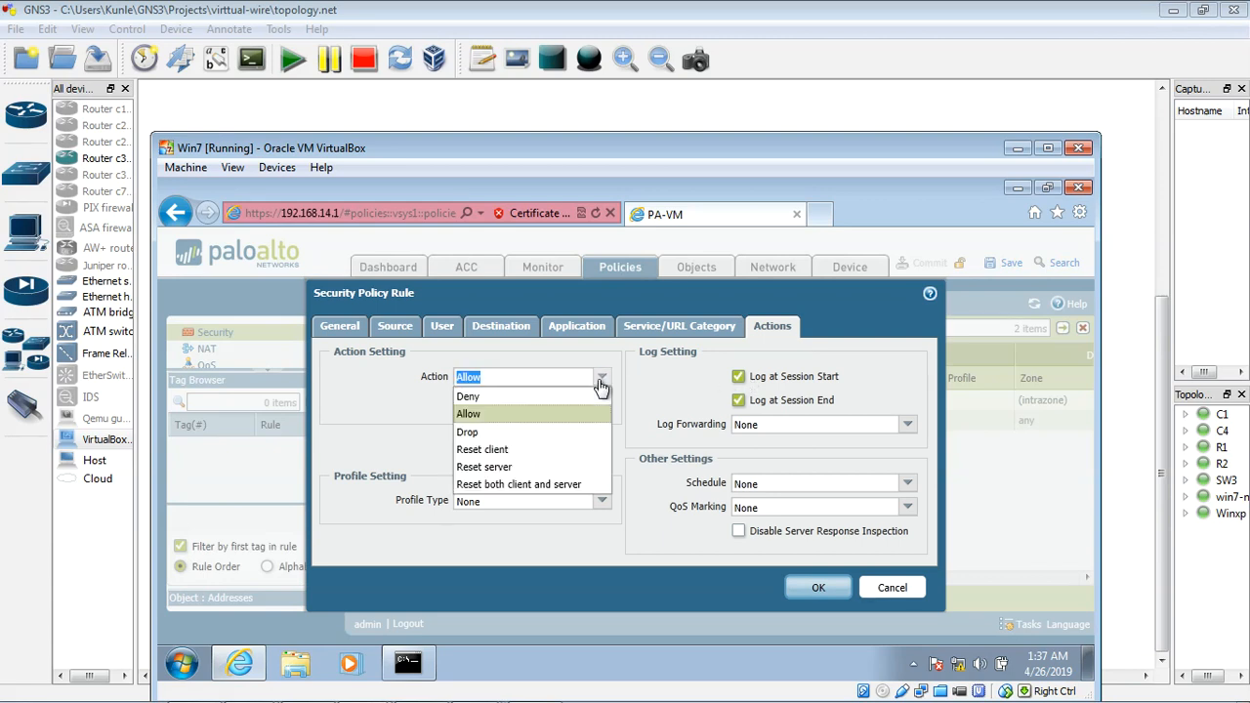
click(481, 398)
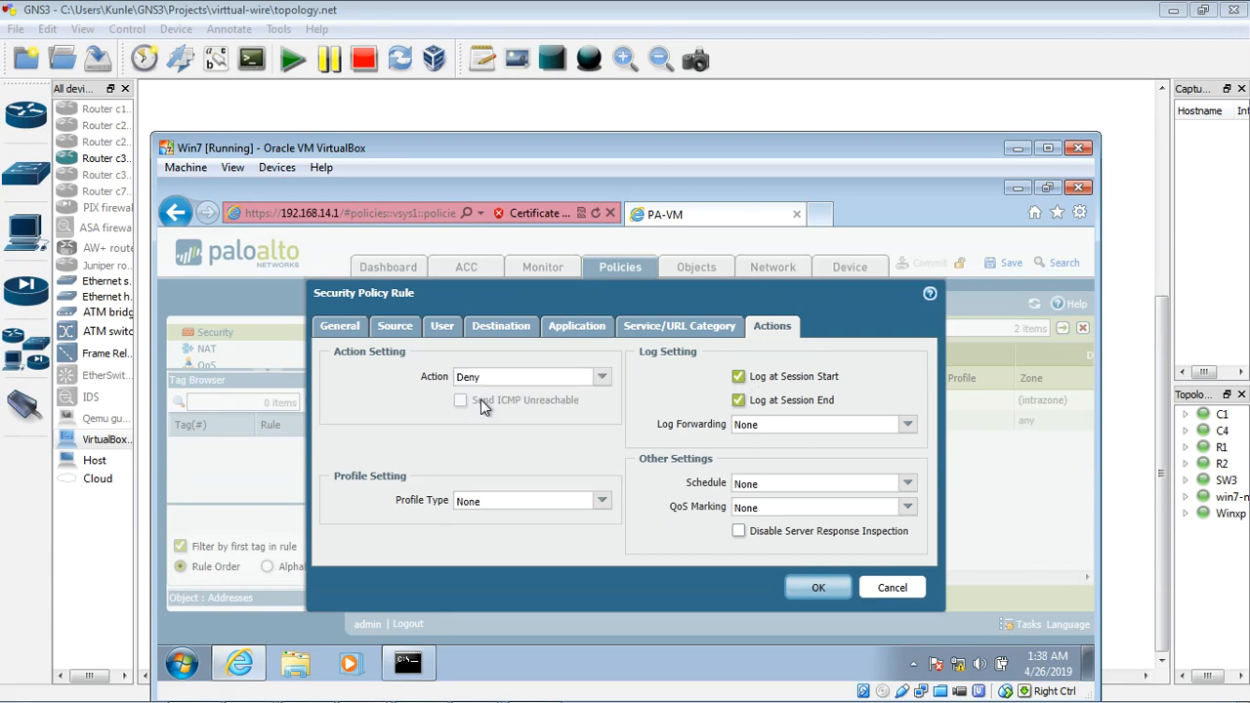
click(818, 590)
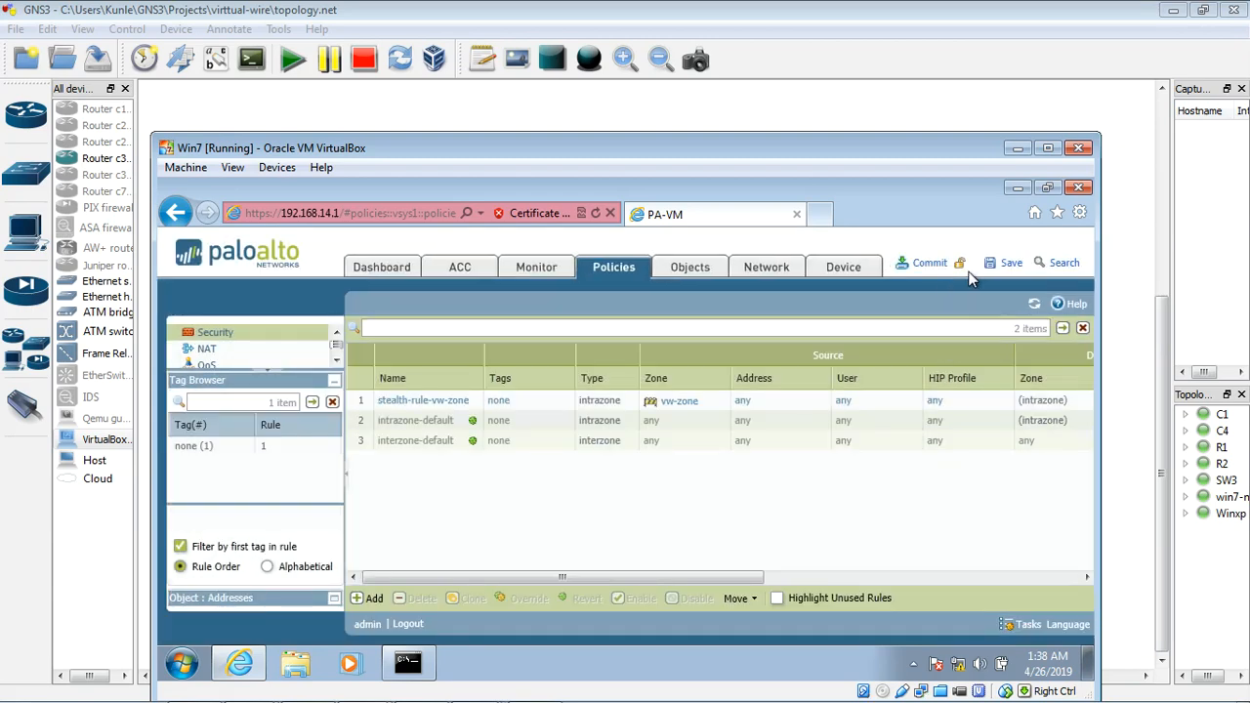
Step: Commit the new rule to the firewall's running configuration and minimize the win7-new guest
click(928, 263)
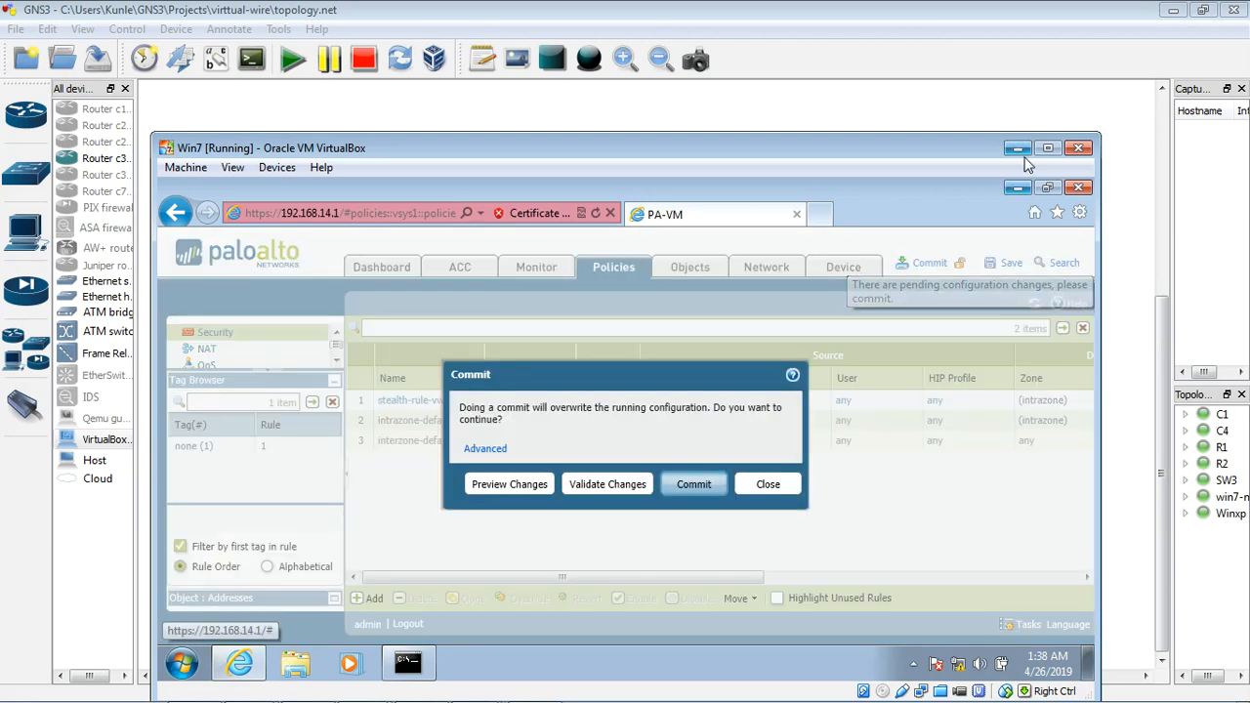
click(698, 498)
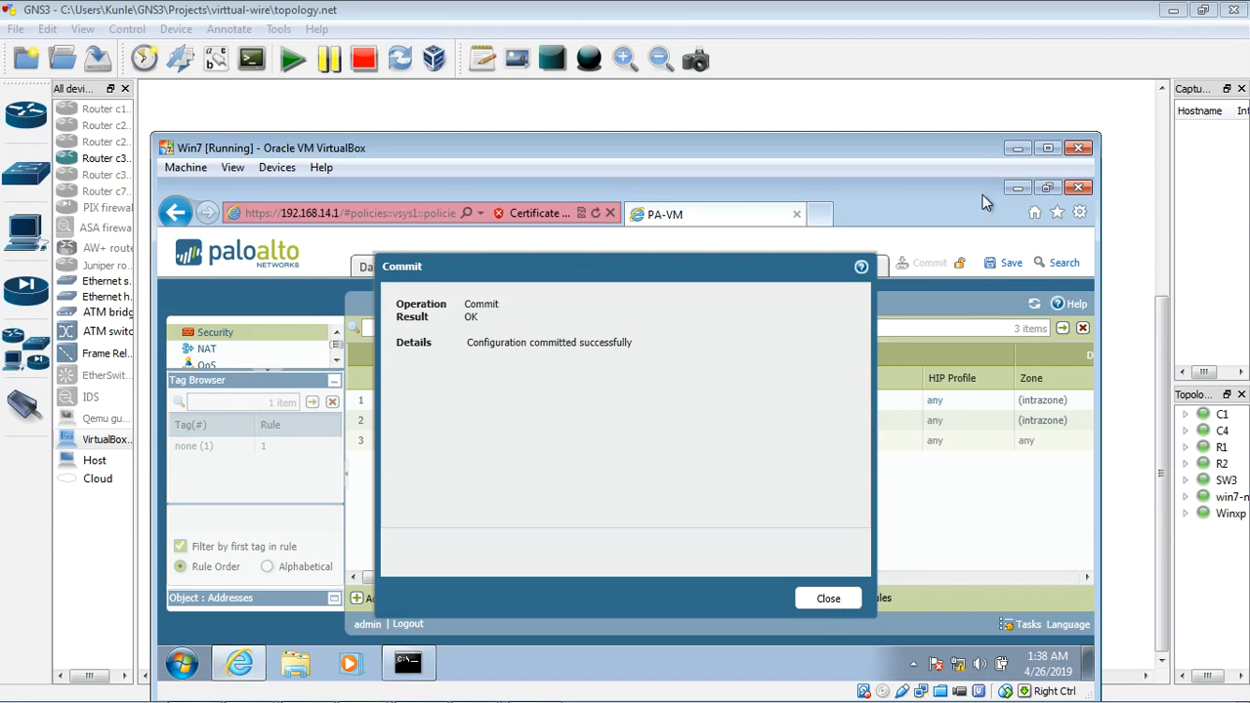
click(1018, 148)
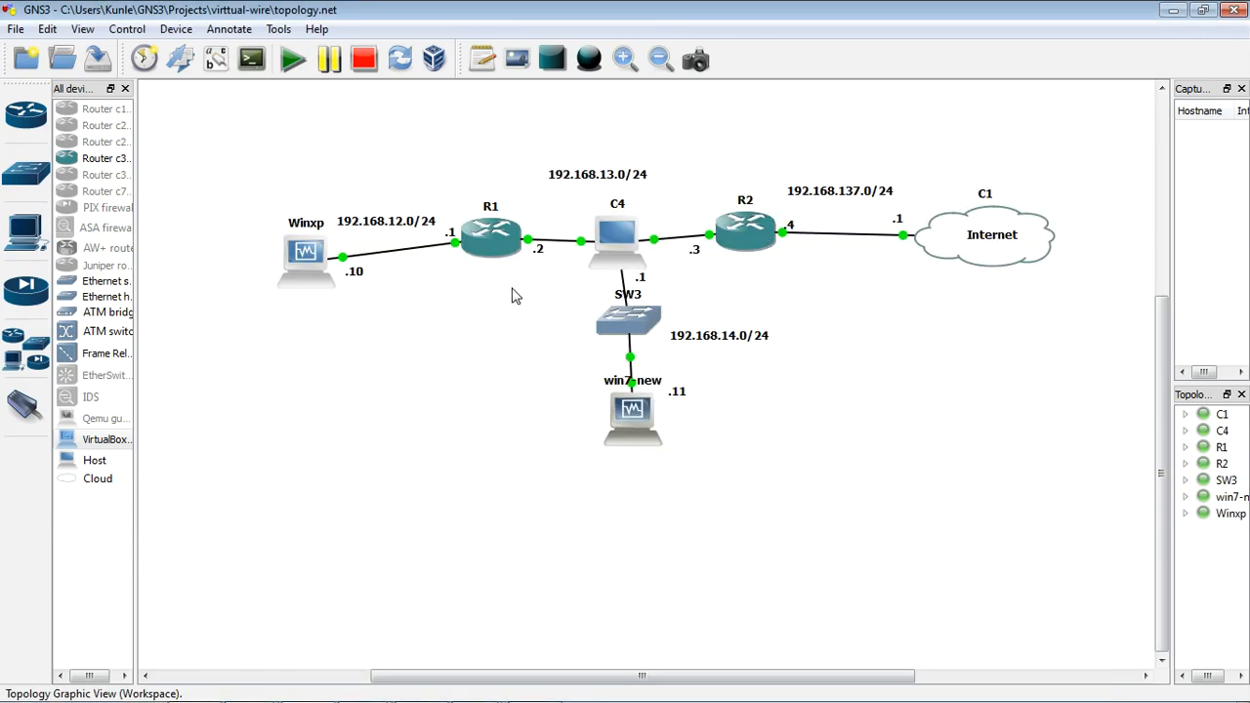
Step: Switch to the Winxp guest and start a continuous ping to 4.2.2.2 with the -t option
double_click(315, 254)
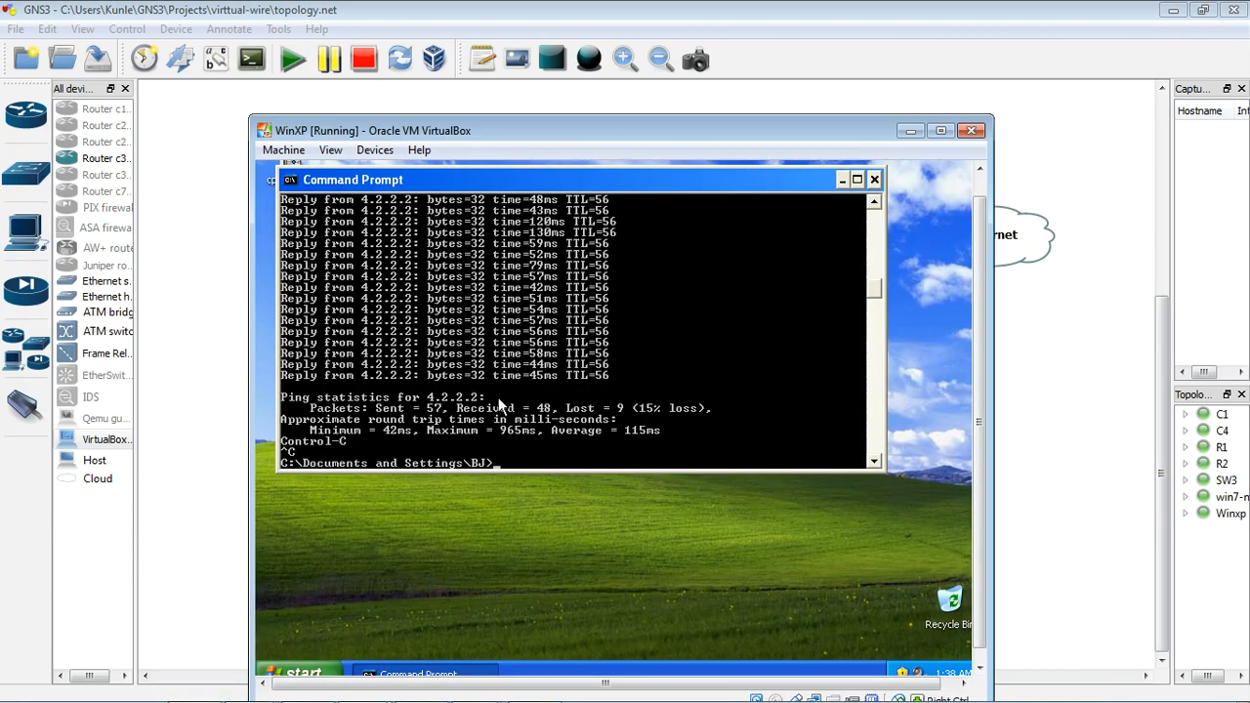
text(ping 4.2.2.2 -t)
key(Return)
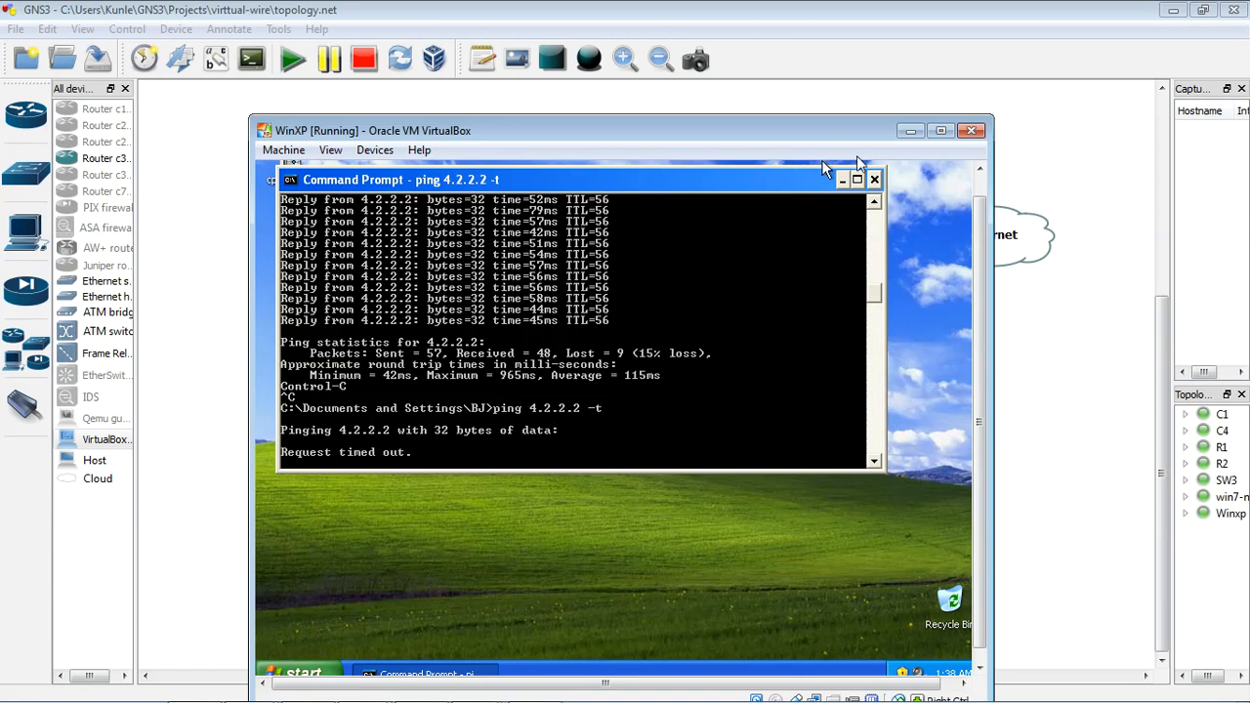
Step: Minimize the Winxp guest, return to the firewall's web interface on win7-new, and dismiss the commit report
click(907, 134)
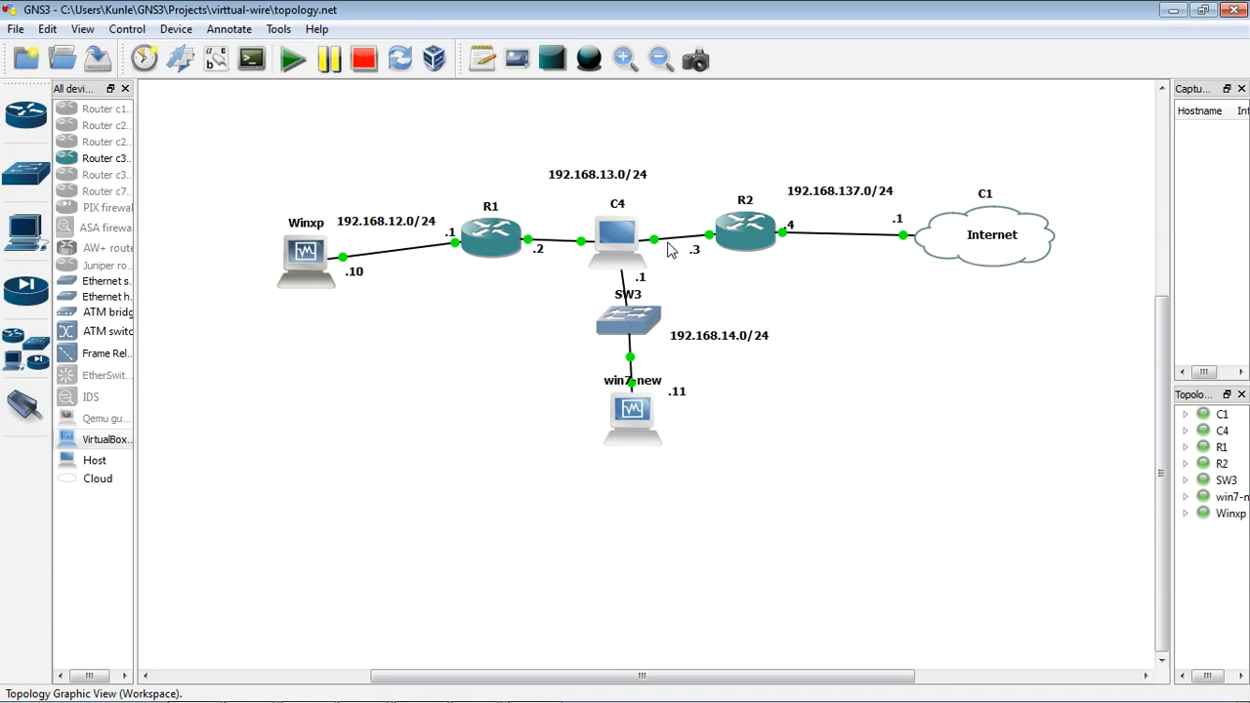
double_click(630, 417)
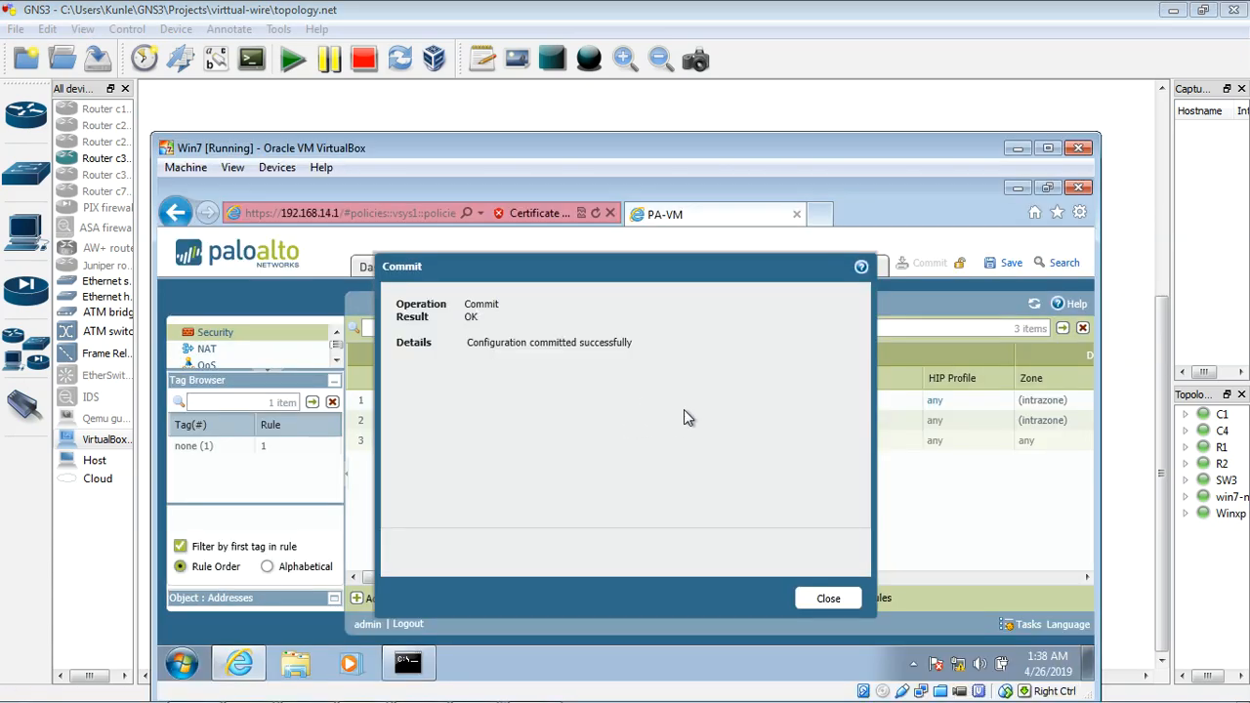
click(820, 599)
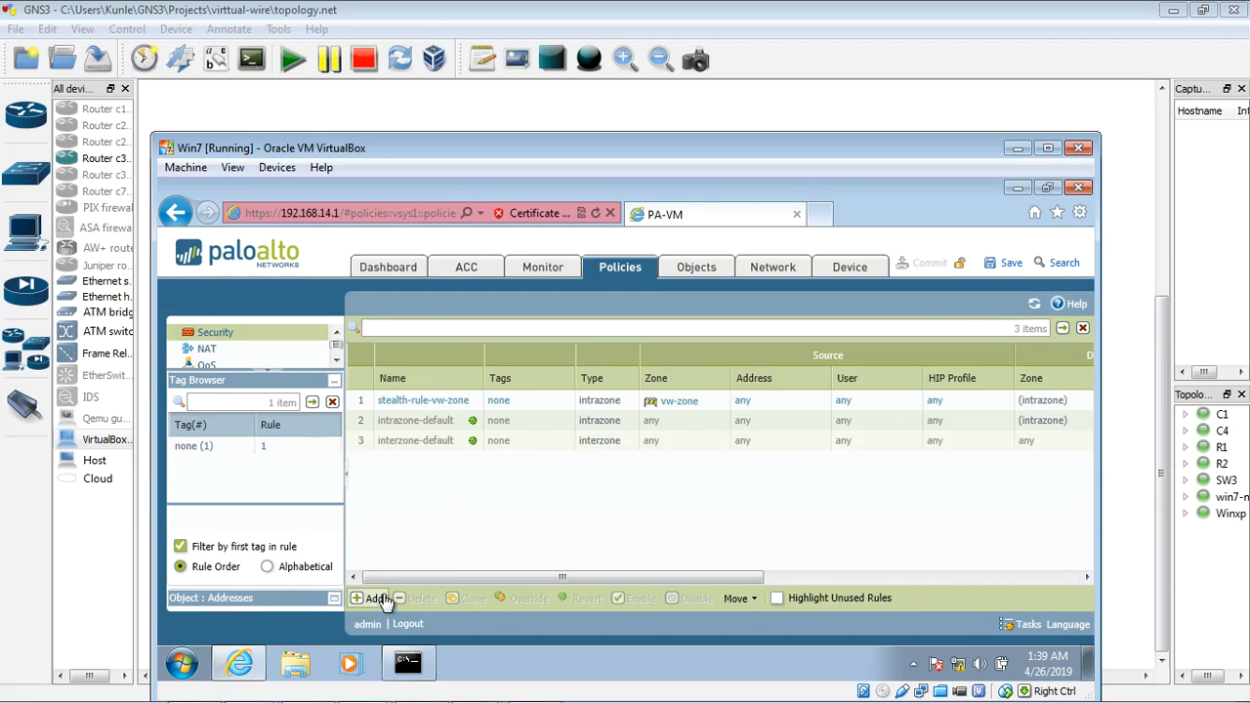
Step: Add a security policy rule named Internet-access-rule with the rule type intrazone
drag(635, 154, 639, 119)
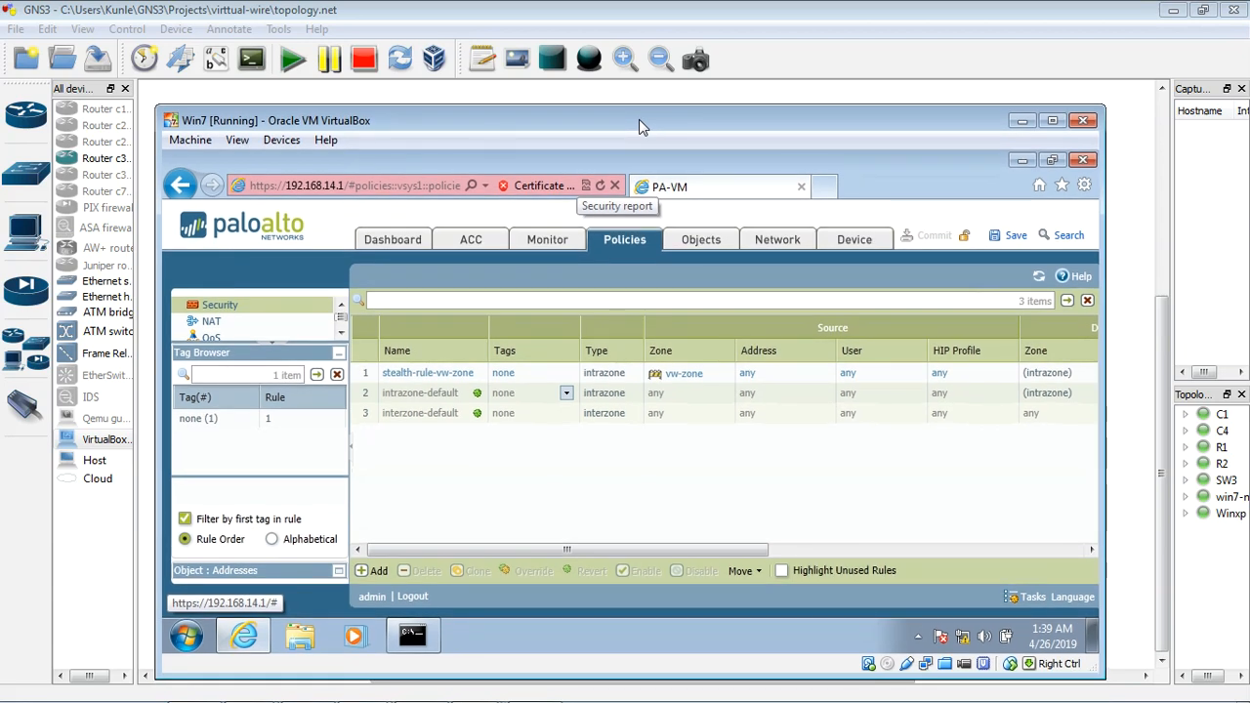
click(379, 572)
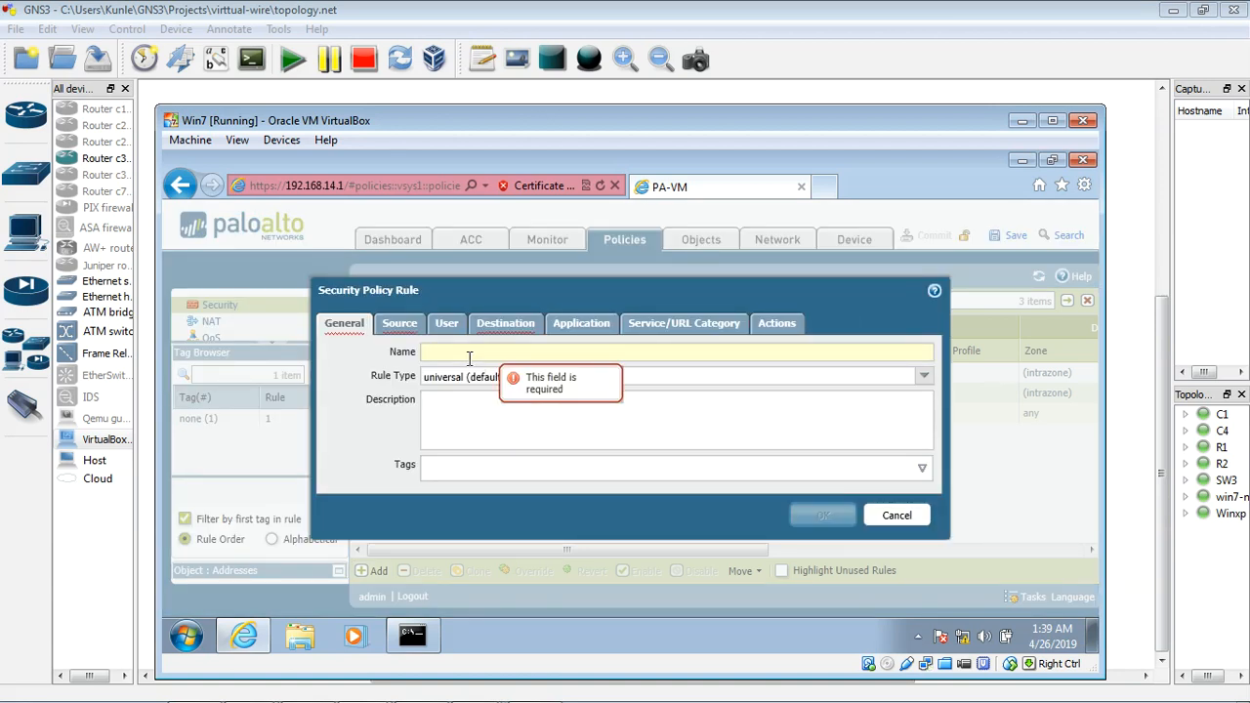
text(pas)
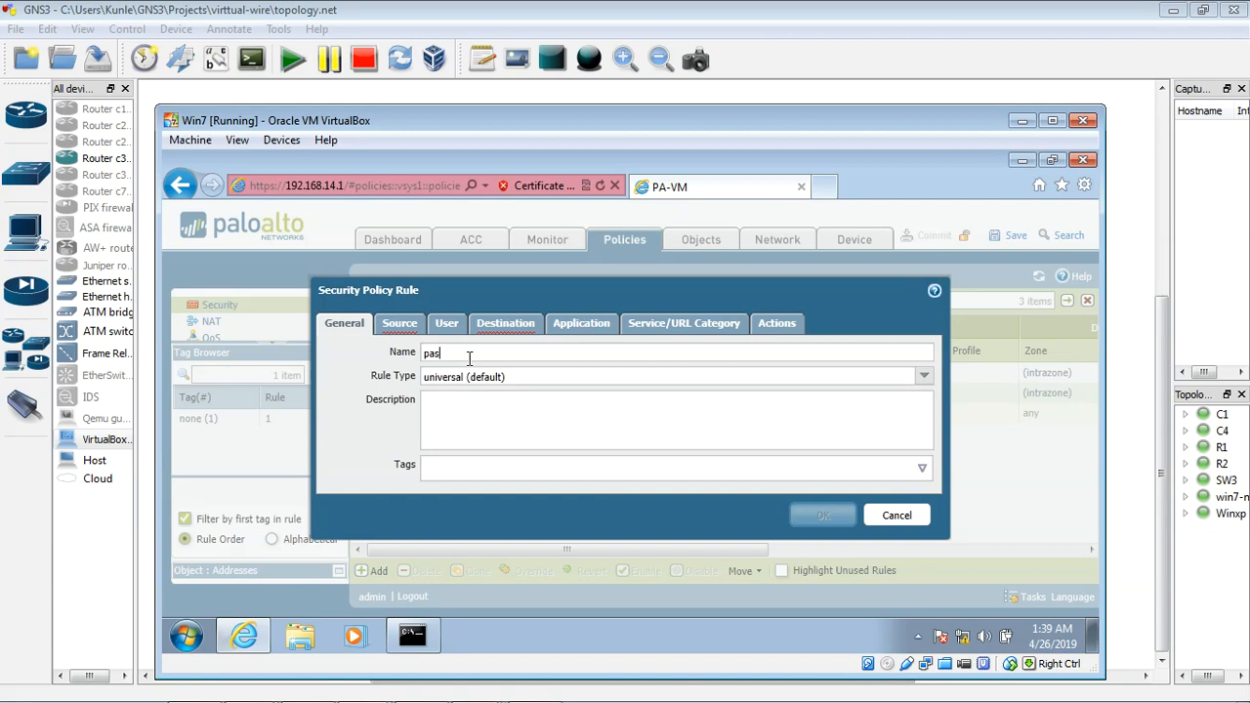
text(nternet-access-rule)
click(924, 379)
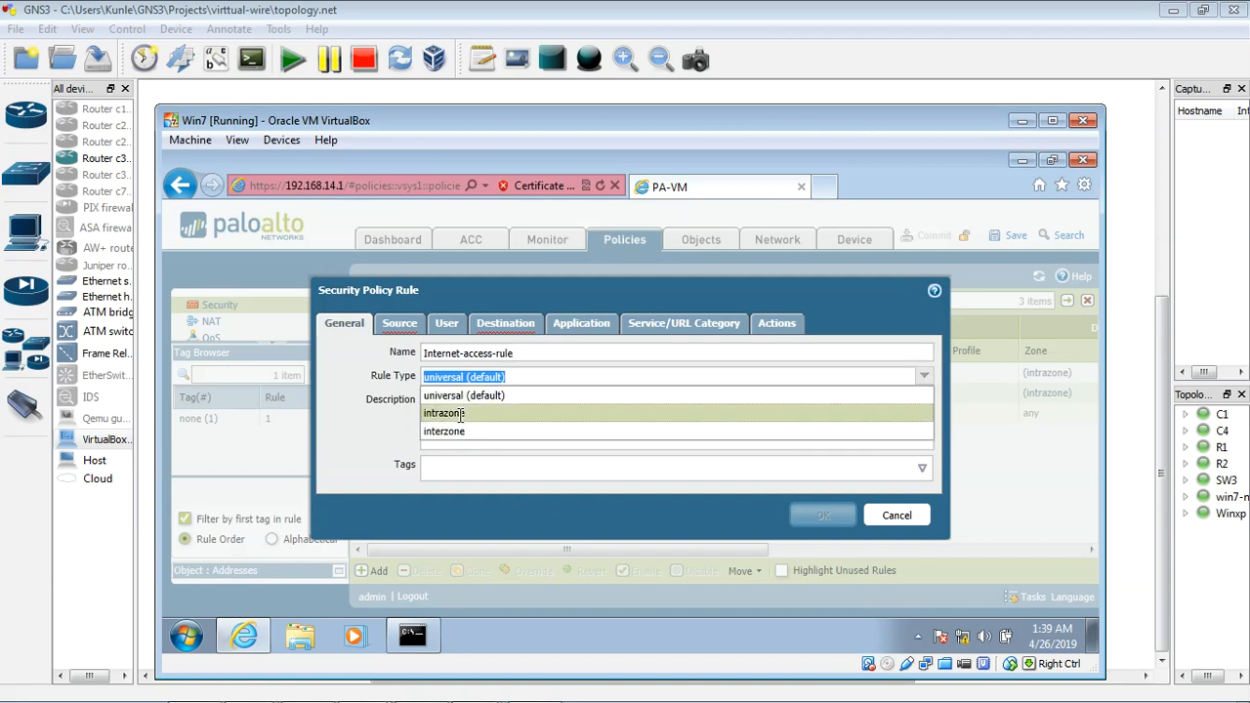
click(461, 414)
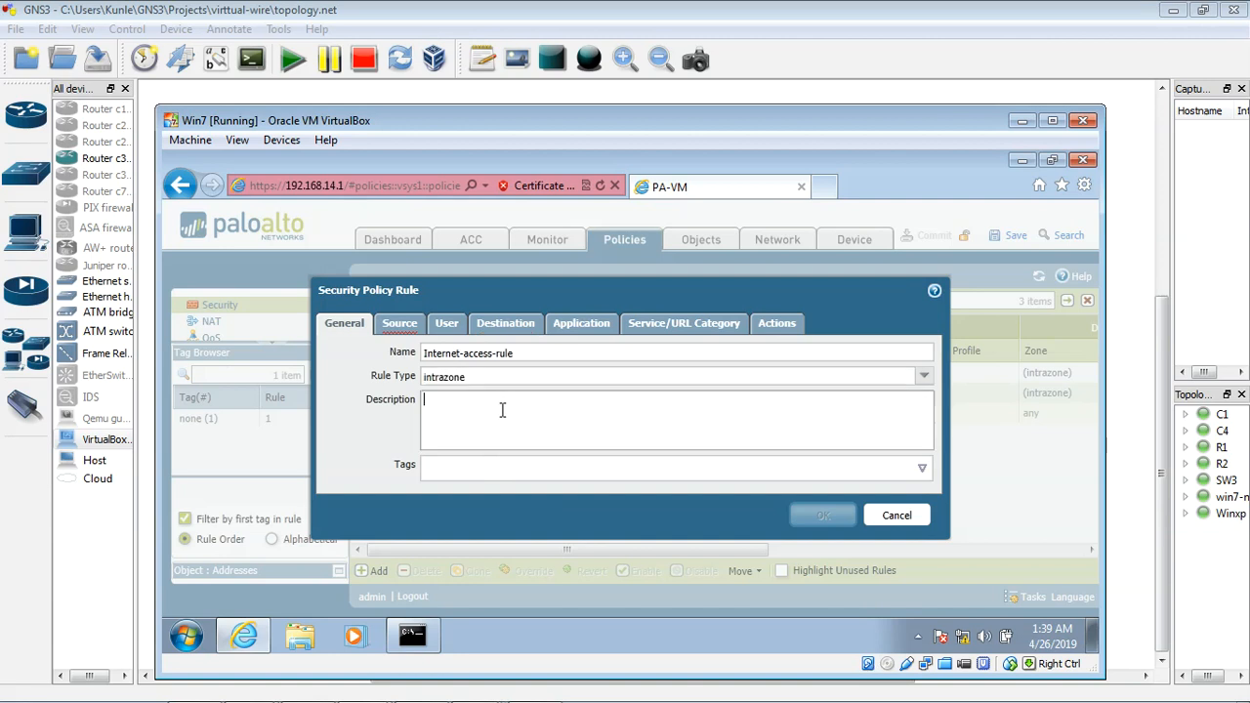
Step: Set the rule's source zone to vw-zone and its source address to 192.168.12.0/24
click(399, 323)
click(352, 524)
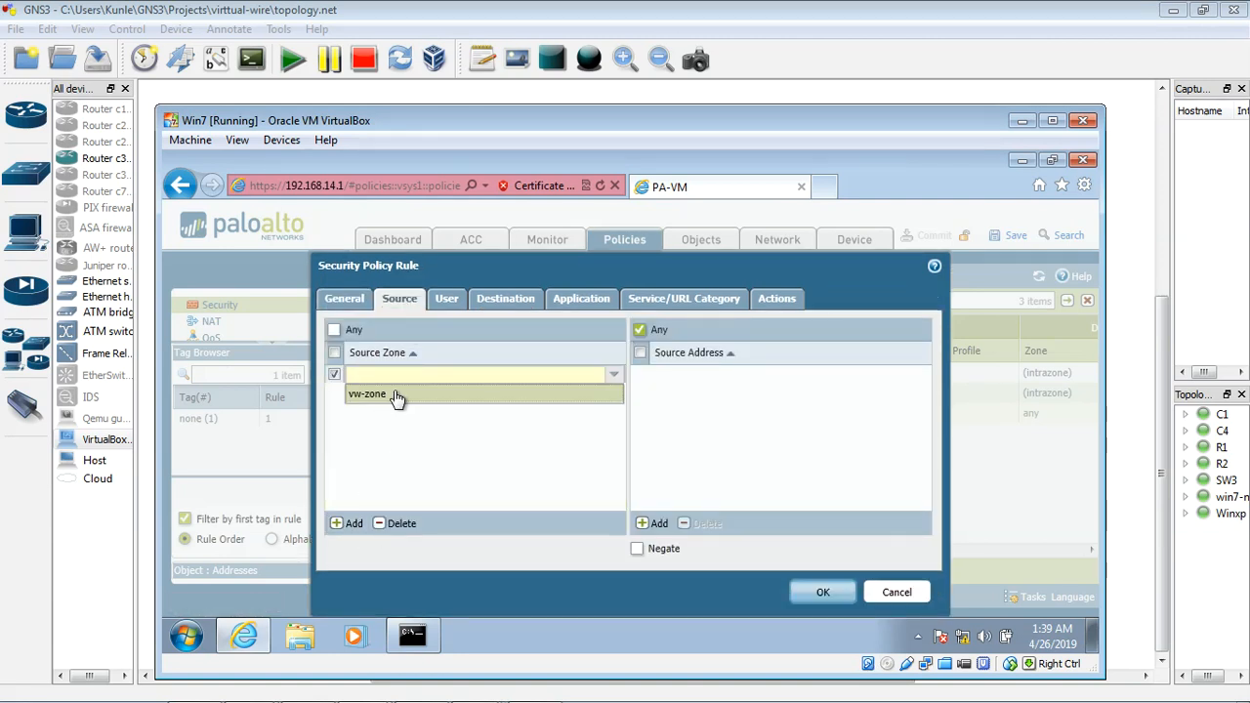
click(397, 394)
click(434, 423)
click(660, 524)
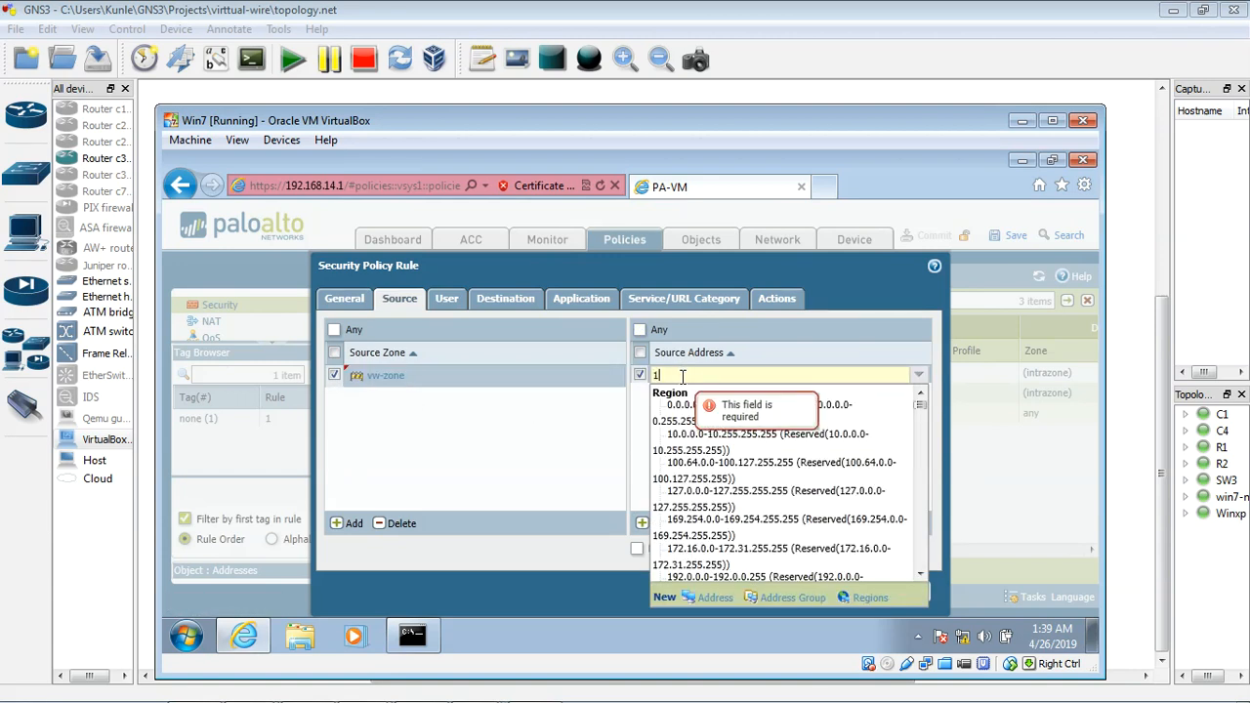
text(192.168.12)
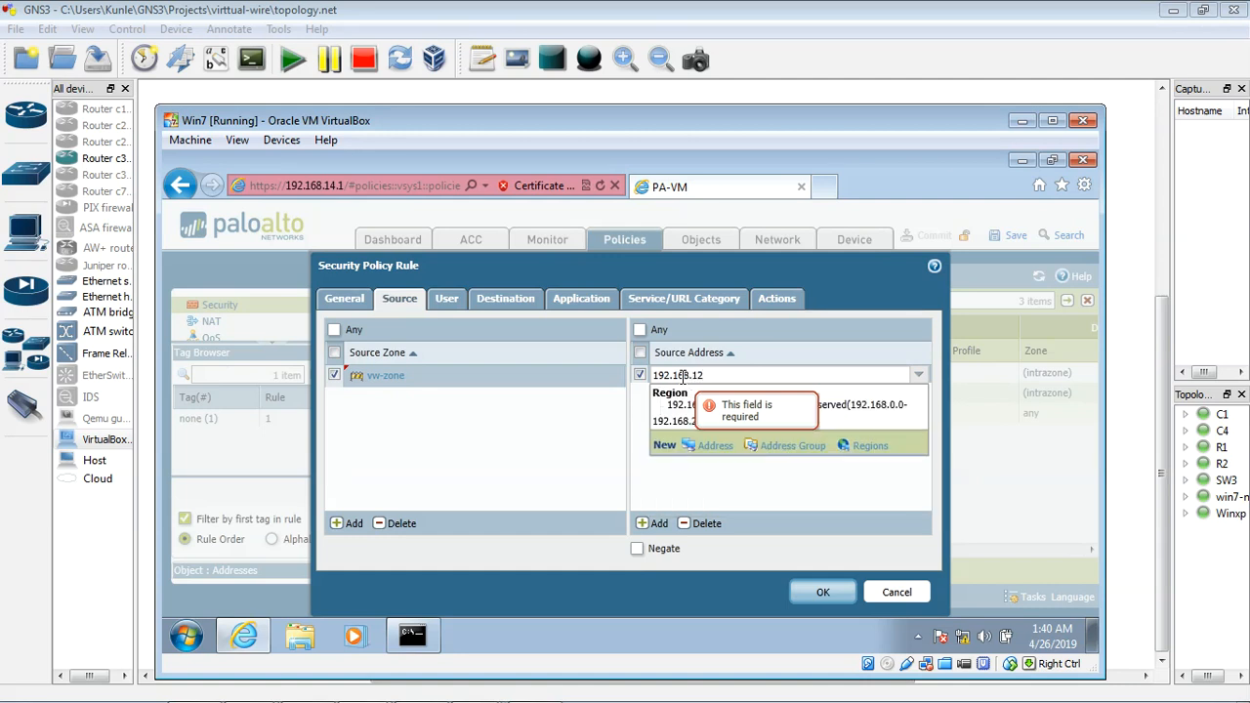
text(.0/24)
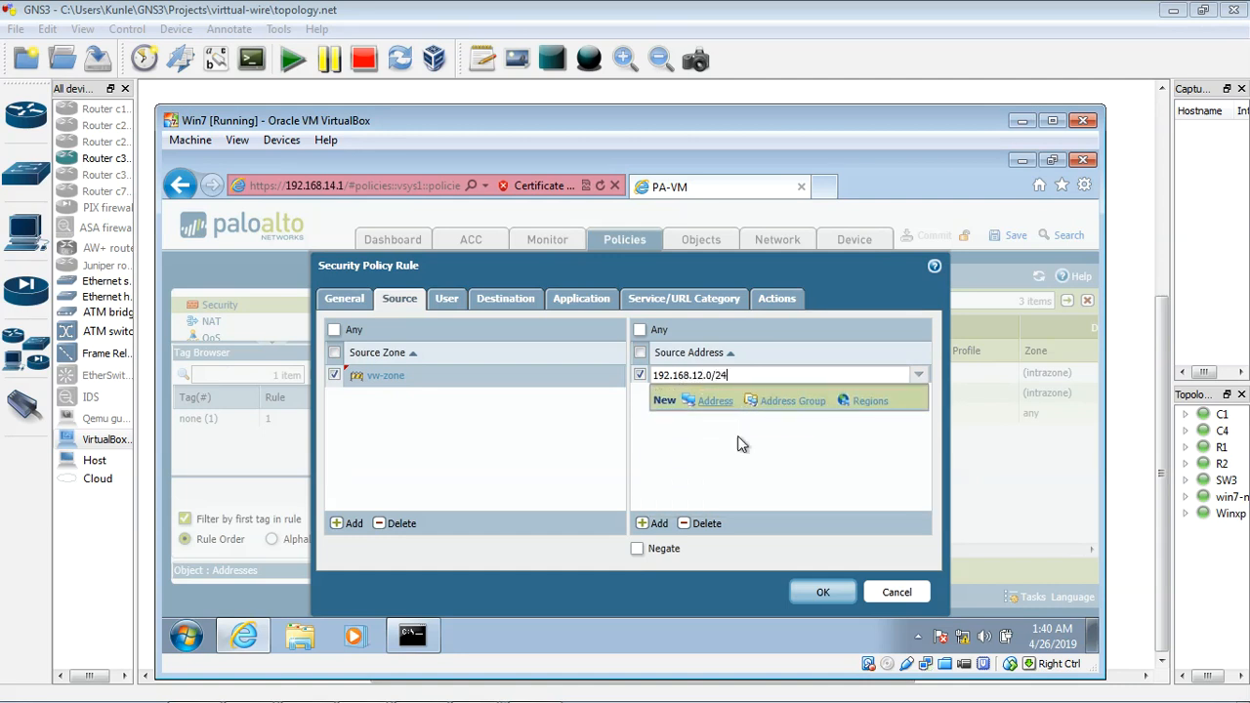
click(750, 473)
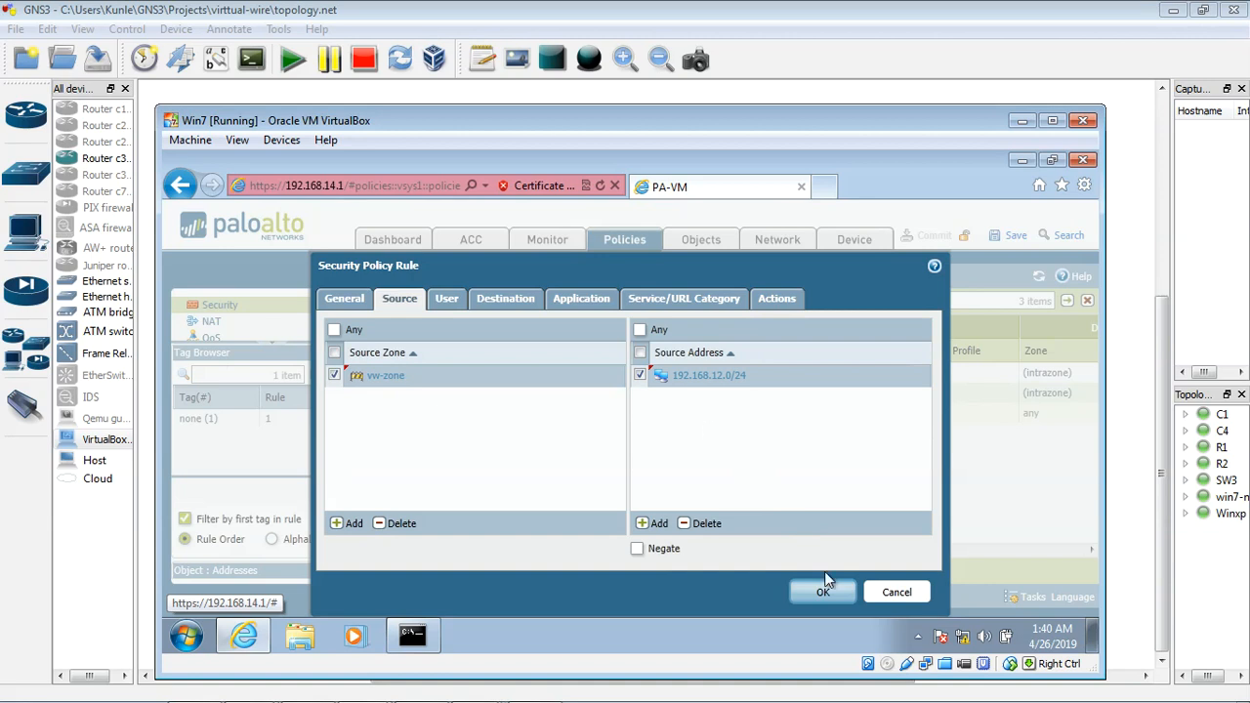
Step: Review the rule's user, destination and application settings, enable logging at session start, and save the rule with the Allow action
click(451, 305)
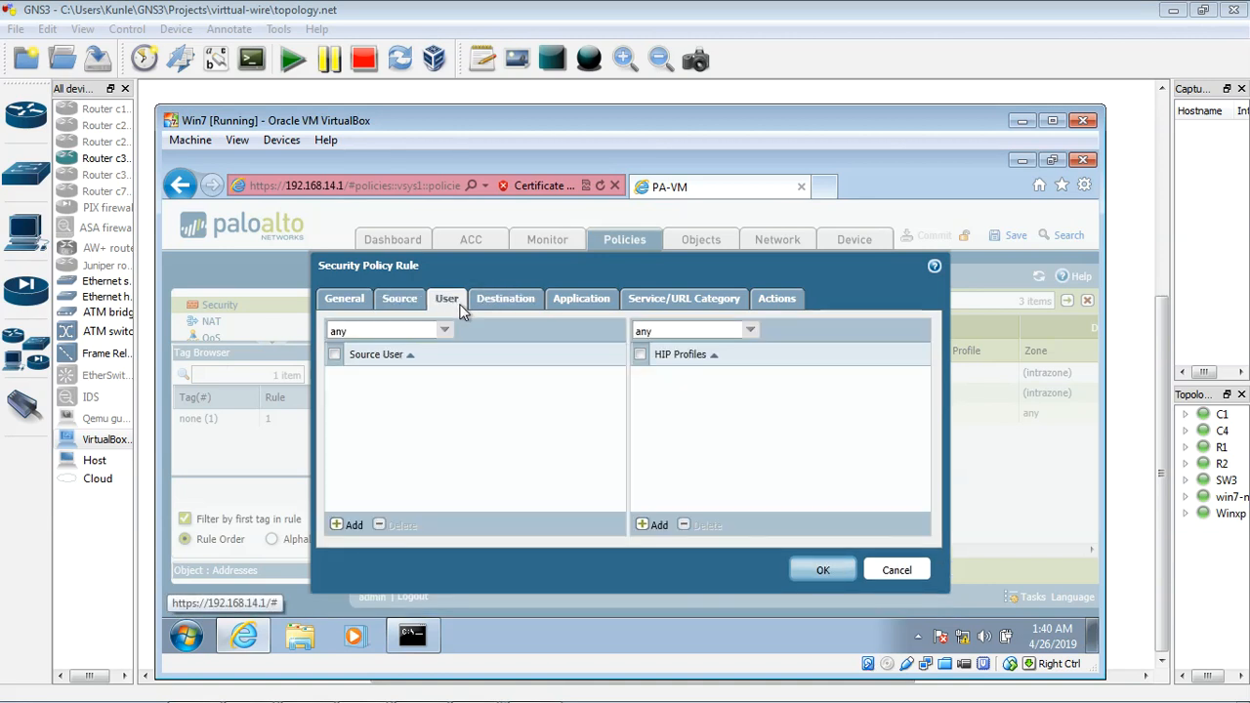
click(512, 307)
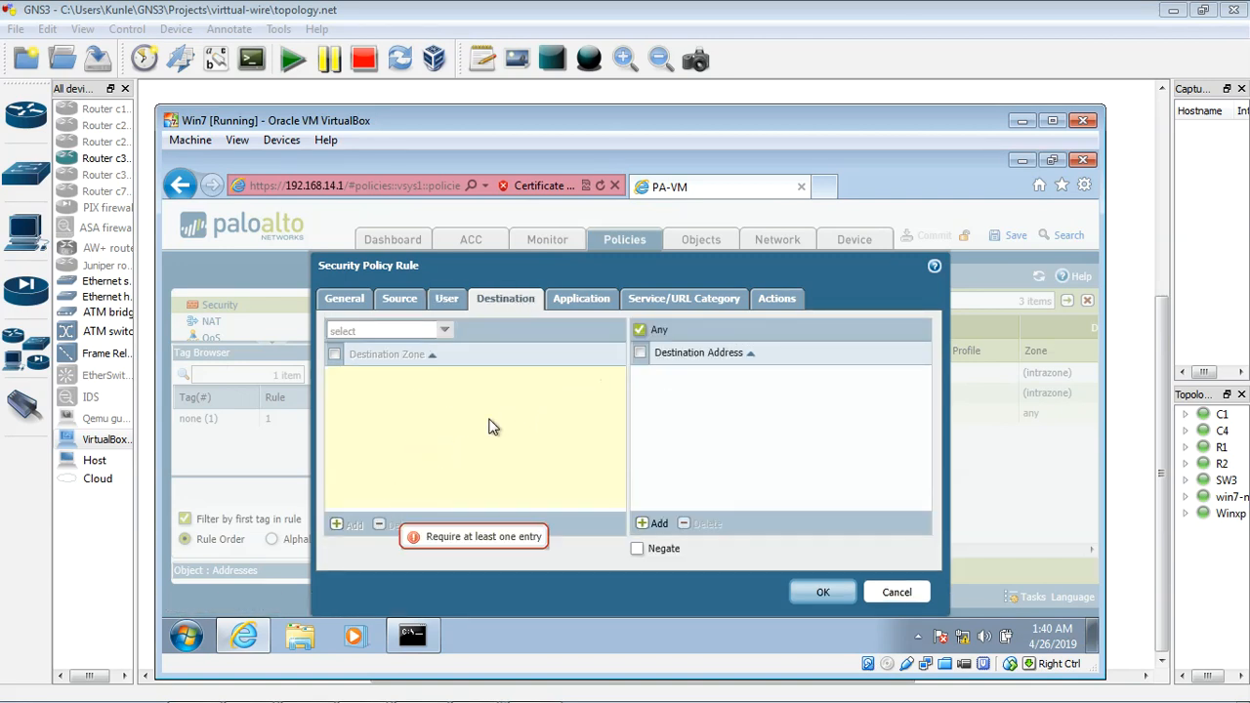
click(594, 303)
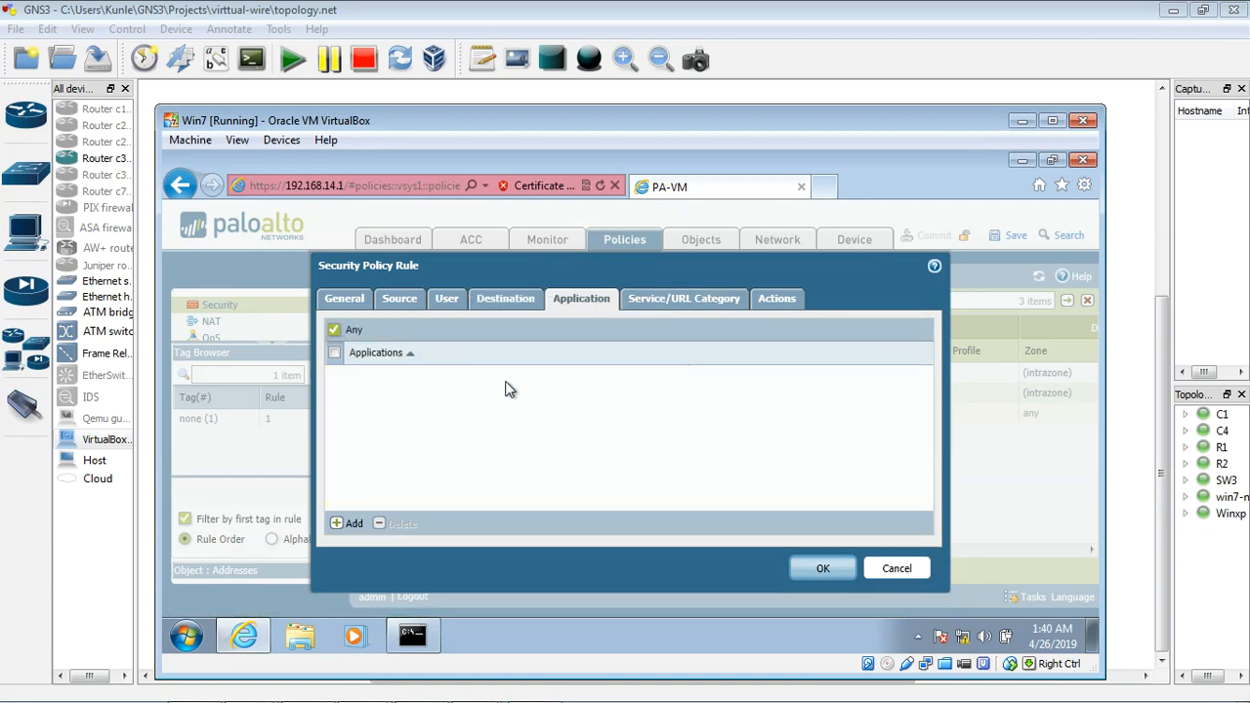
click(771, 300)
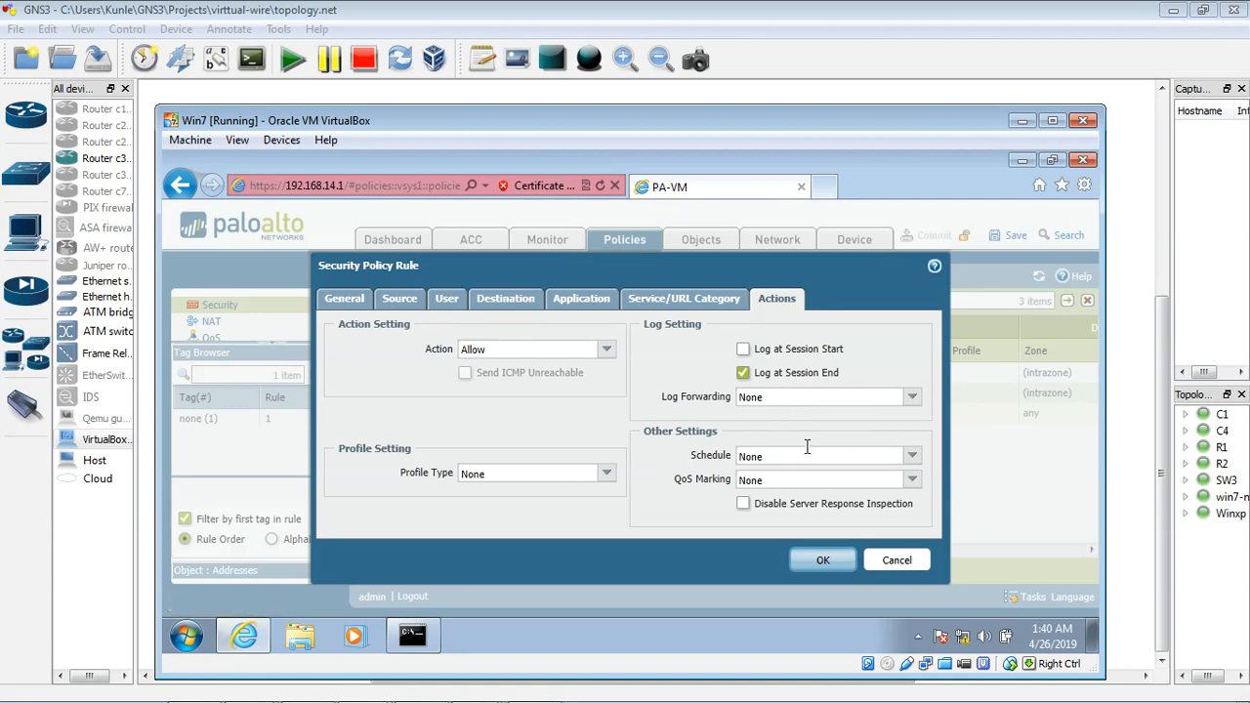
click(742, 350)
click(823, 563)
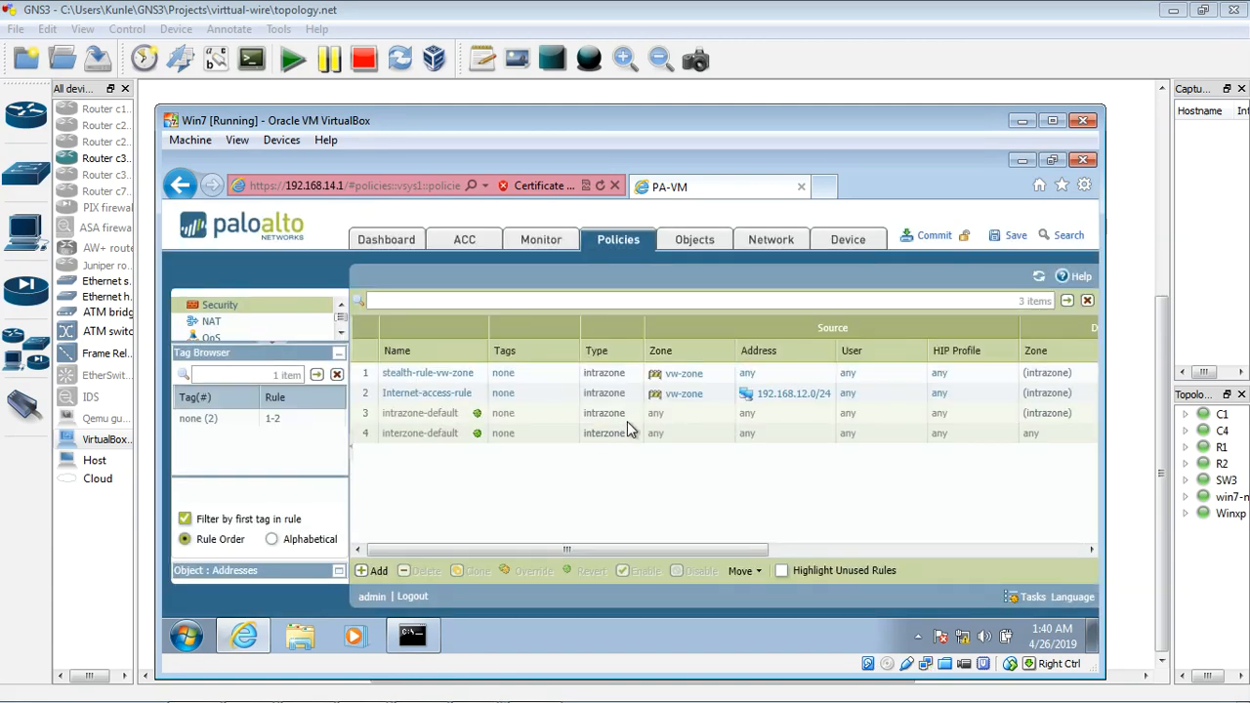
Step: Move Internet-access-rule to the top of the security rule list, above stealth-rule-vw-zone
click(367, 398)
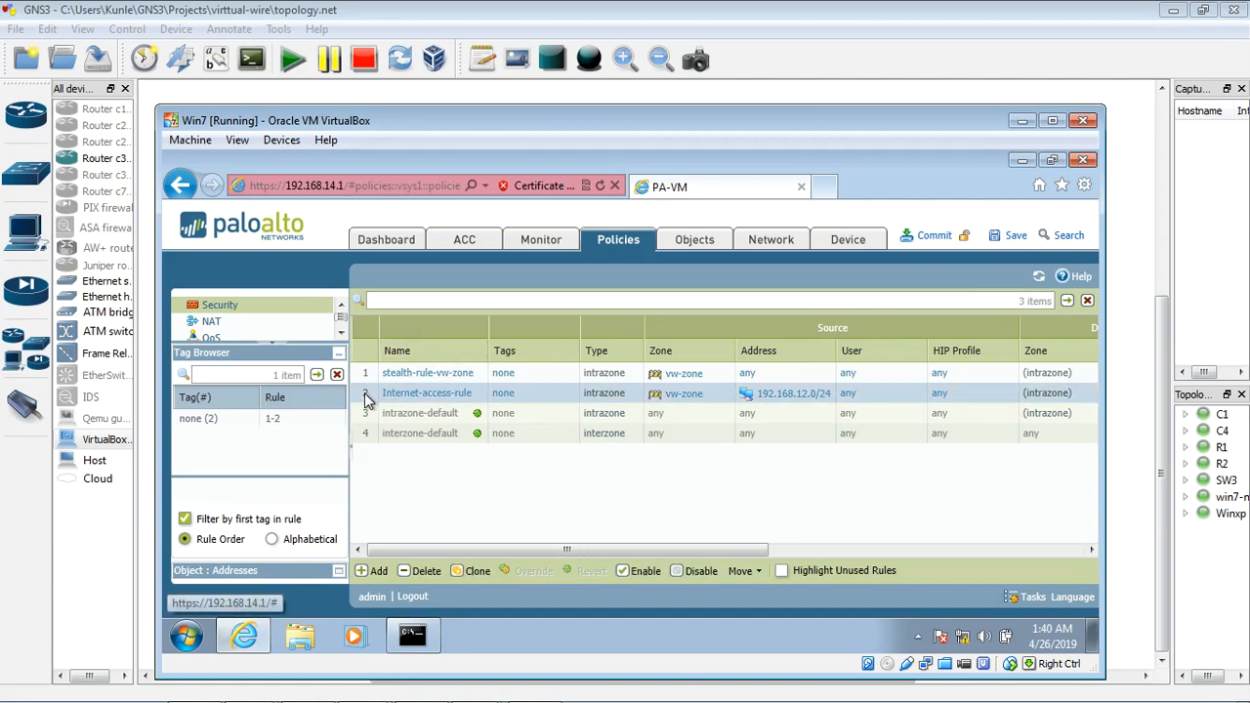
click(752, 571)
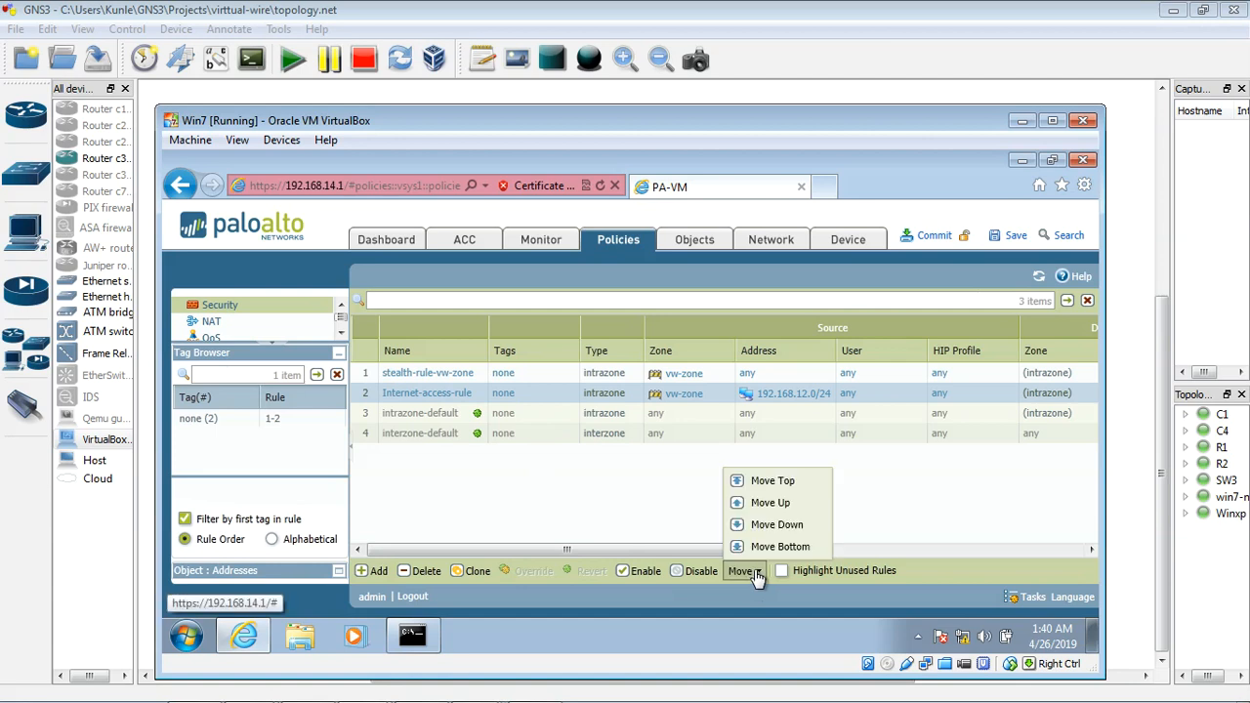
click(773, 484)
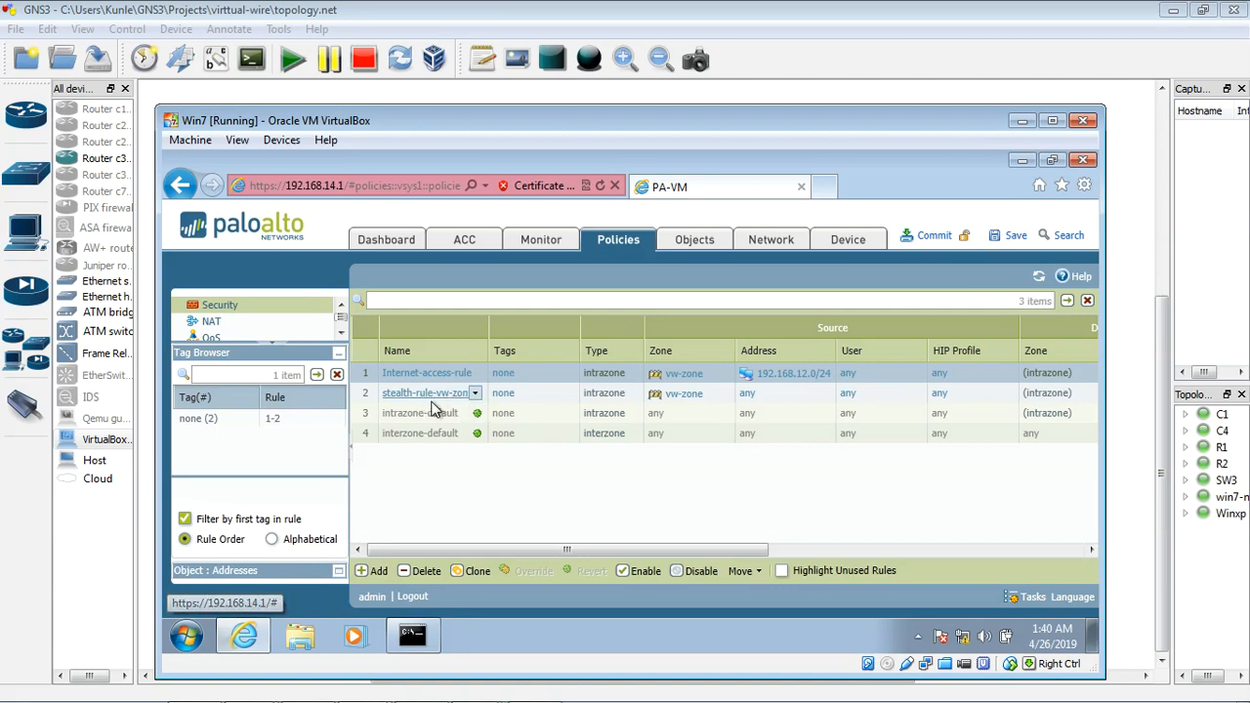
Step: Commit the new rule and rule order to the firewall's running configuration and dismiss the commit report
click(945, 236)
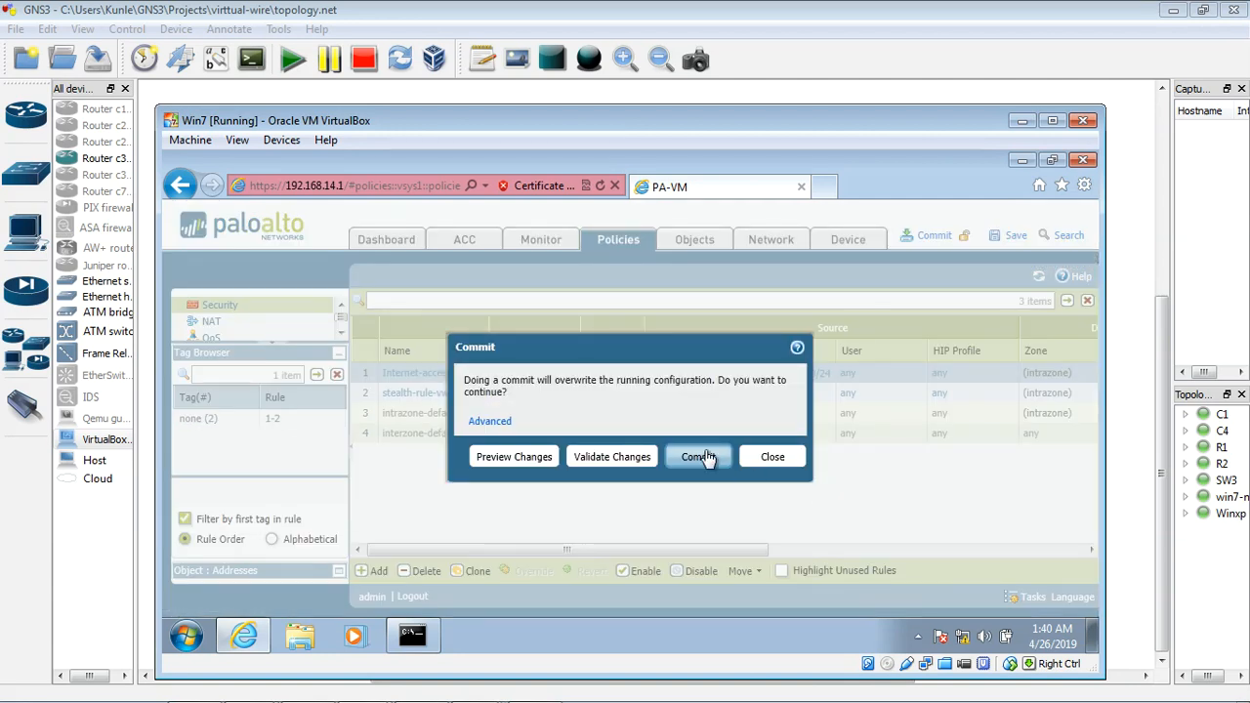
click(706, 455)
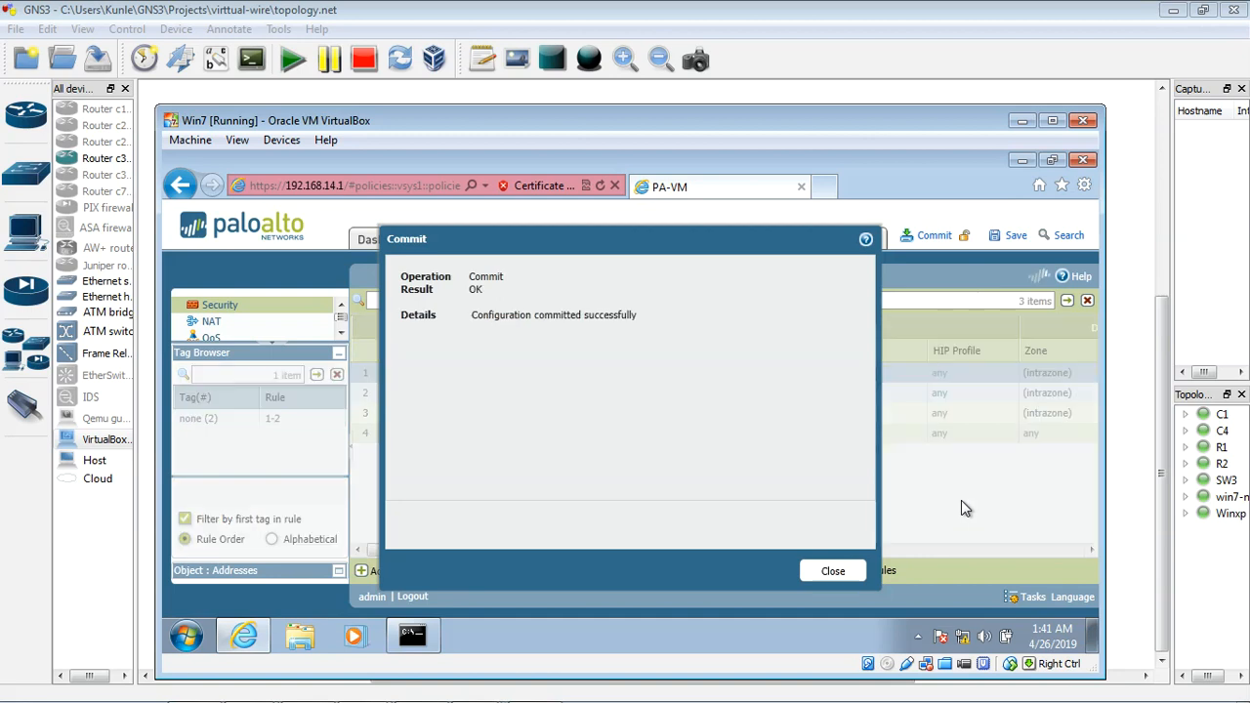
click(842, 570)
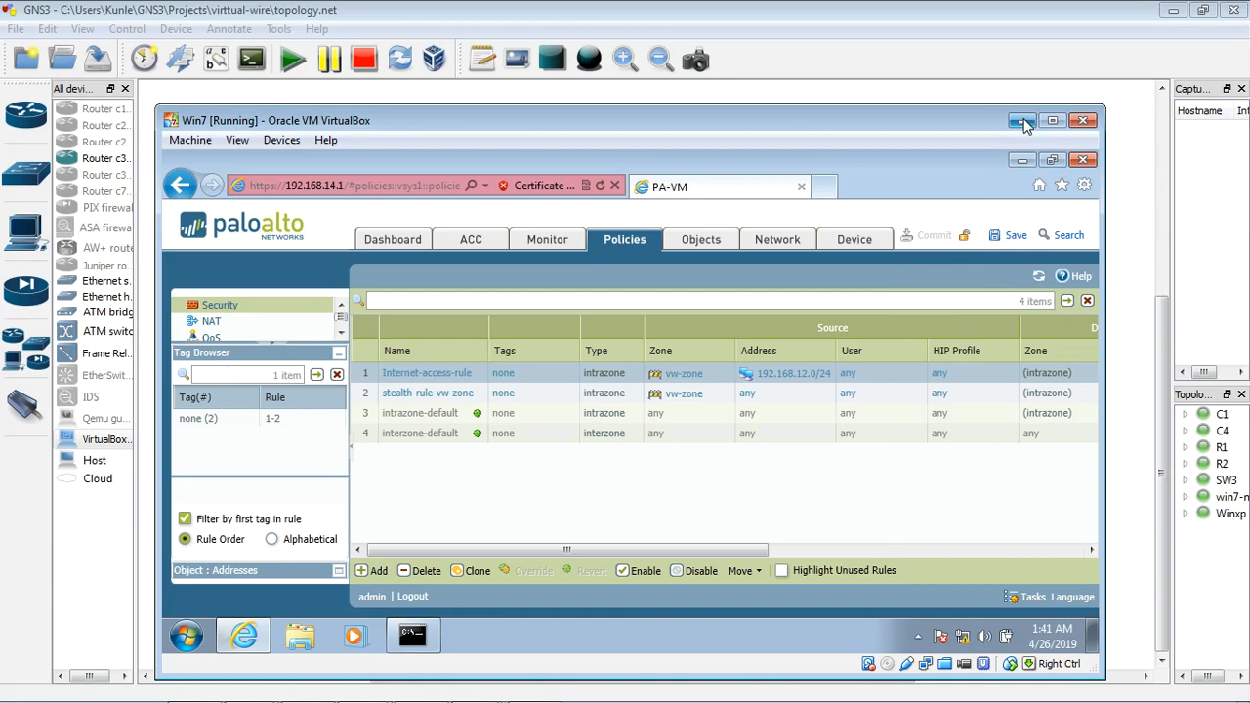
Step: Switch from win7-new to the Winxp guest, check the continuous ping to 4.2.2.2, and minimize the guest
click(1023, 121)
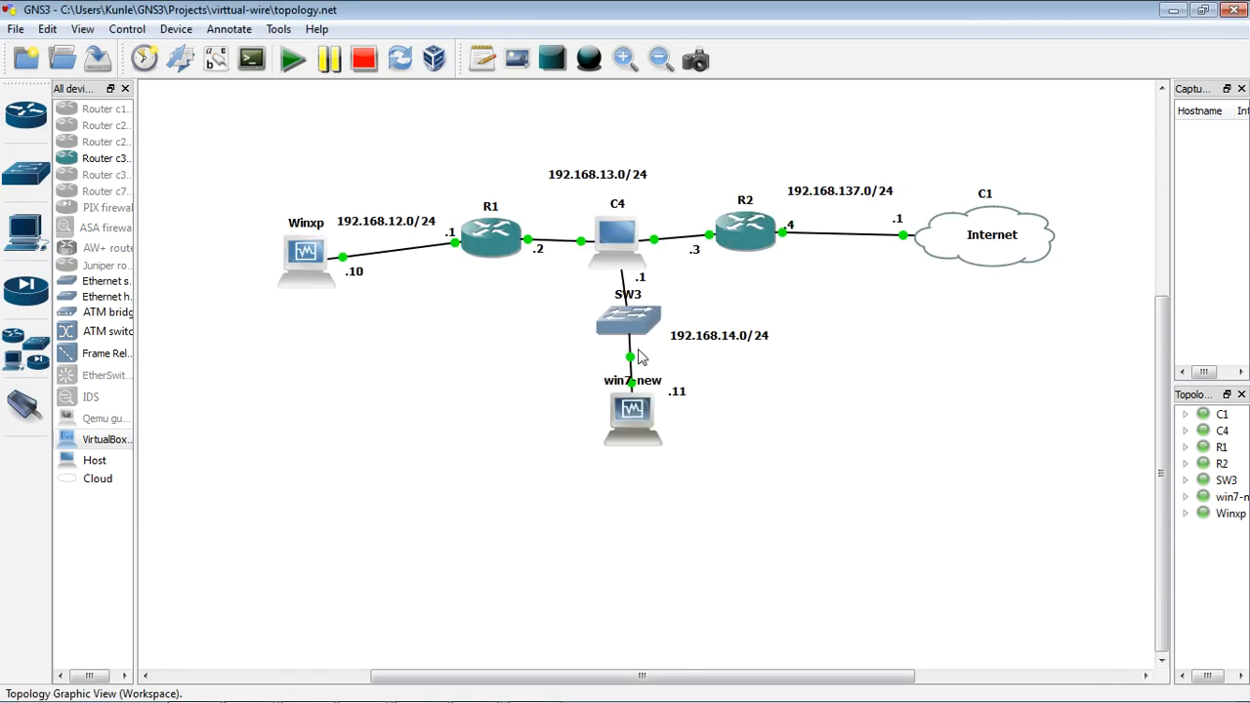
double_click(309, 278)
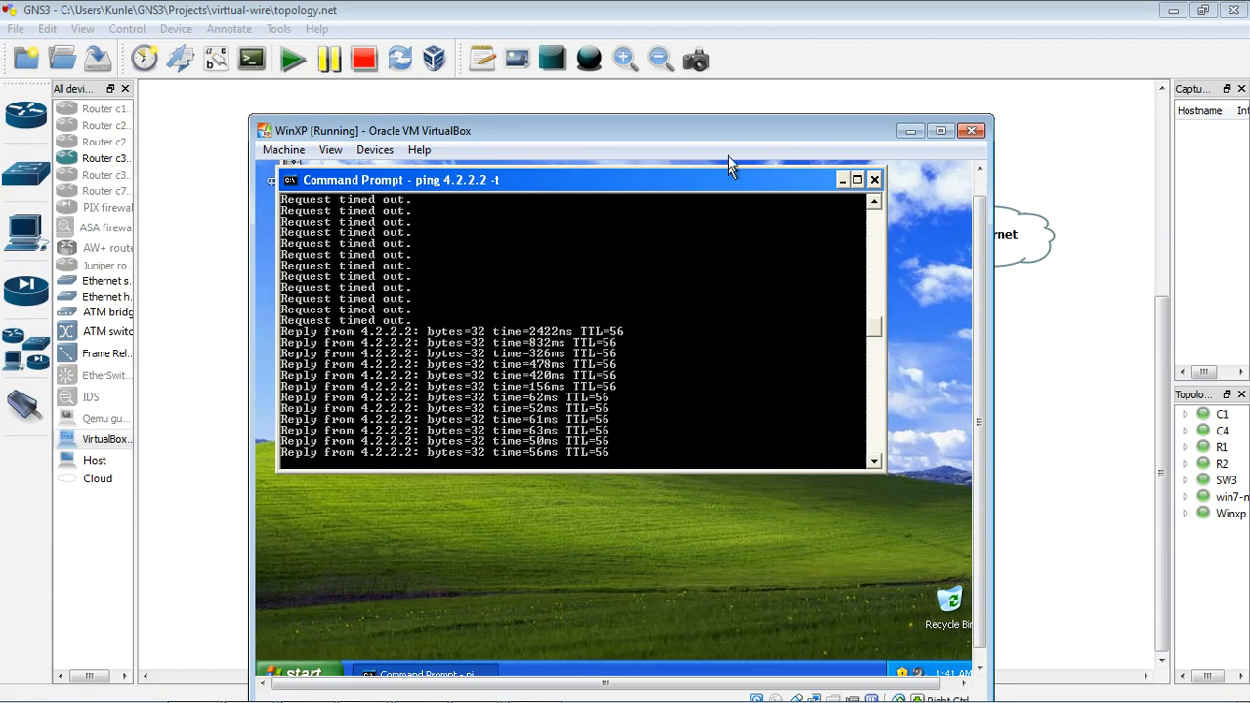
drag(728, 116, 737, 140)
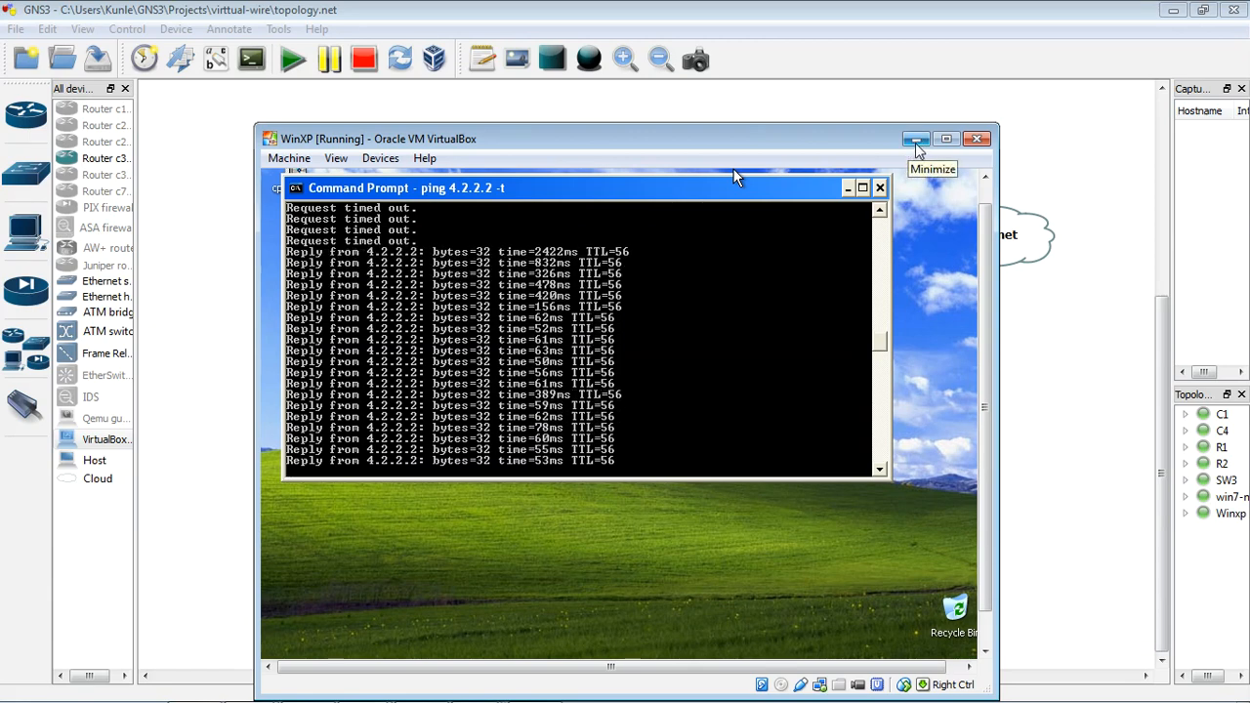
click(917, 143)
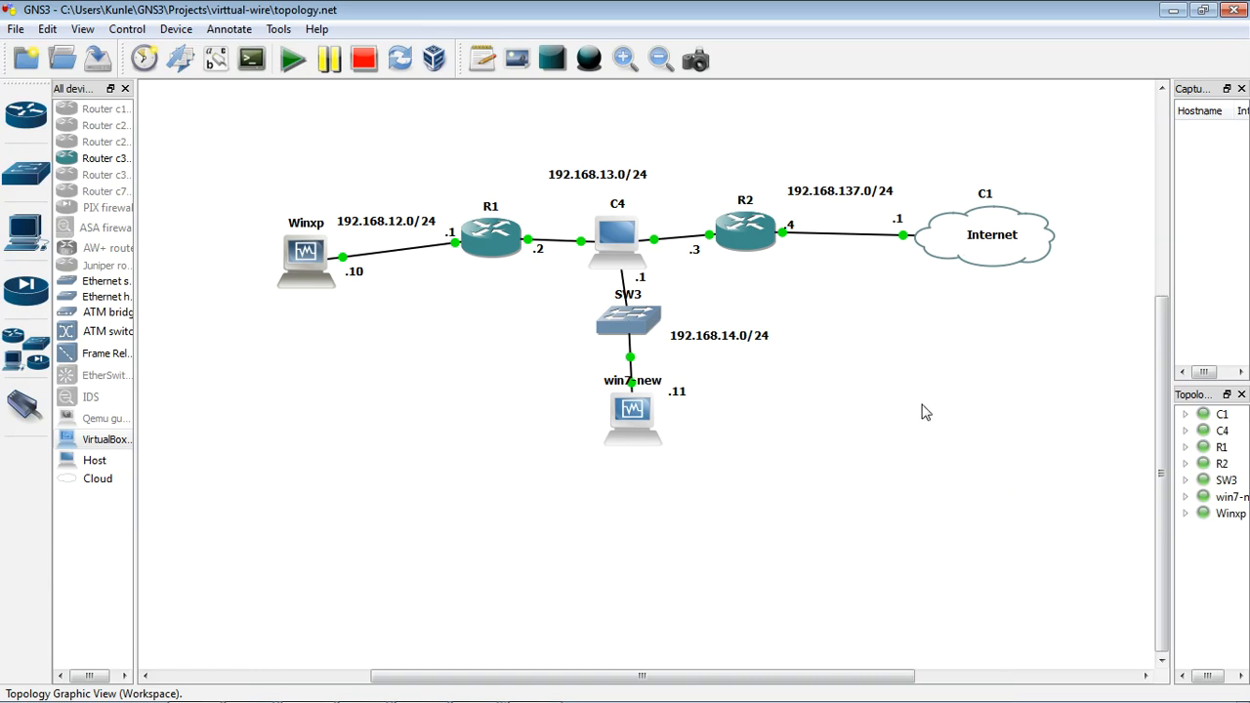
Step: Switch to SuperPuTTY, rerun show ip route on R1, examine R2's routing table, and minimize the console window
mouse_move(519, 695)
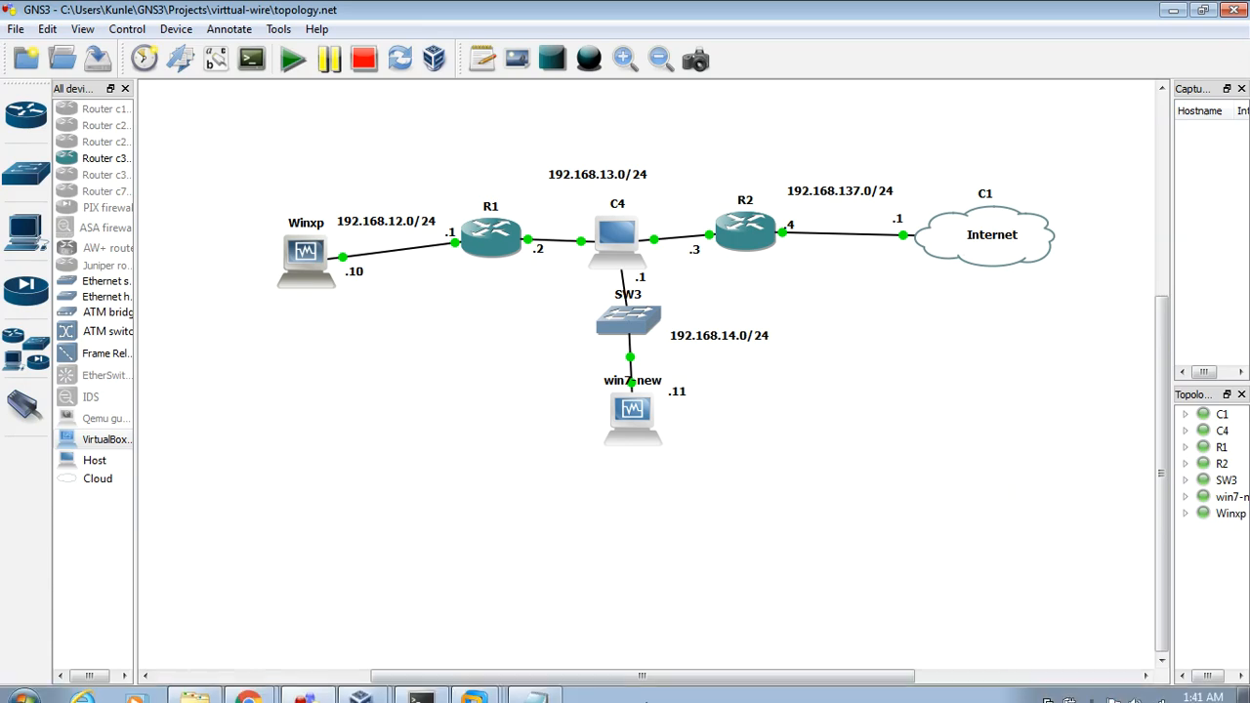
click(421, 686)
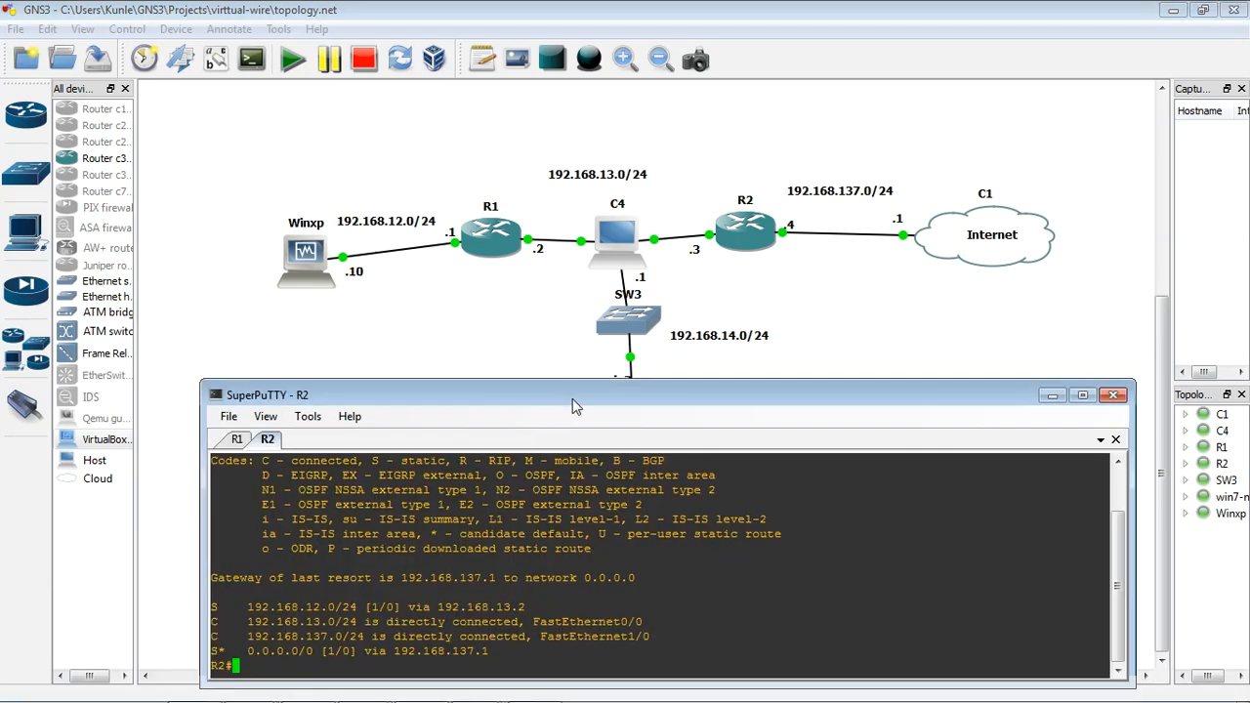
drag(576, 402, 595, 354)
click(256, 391)
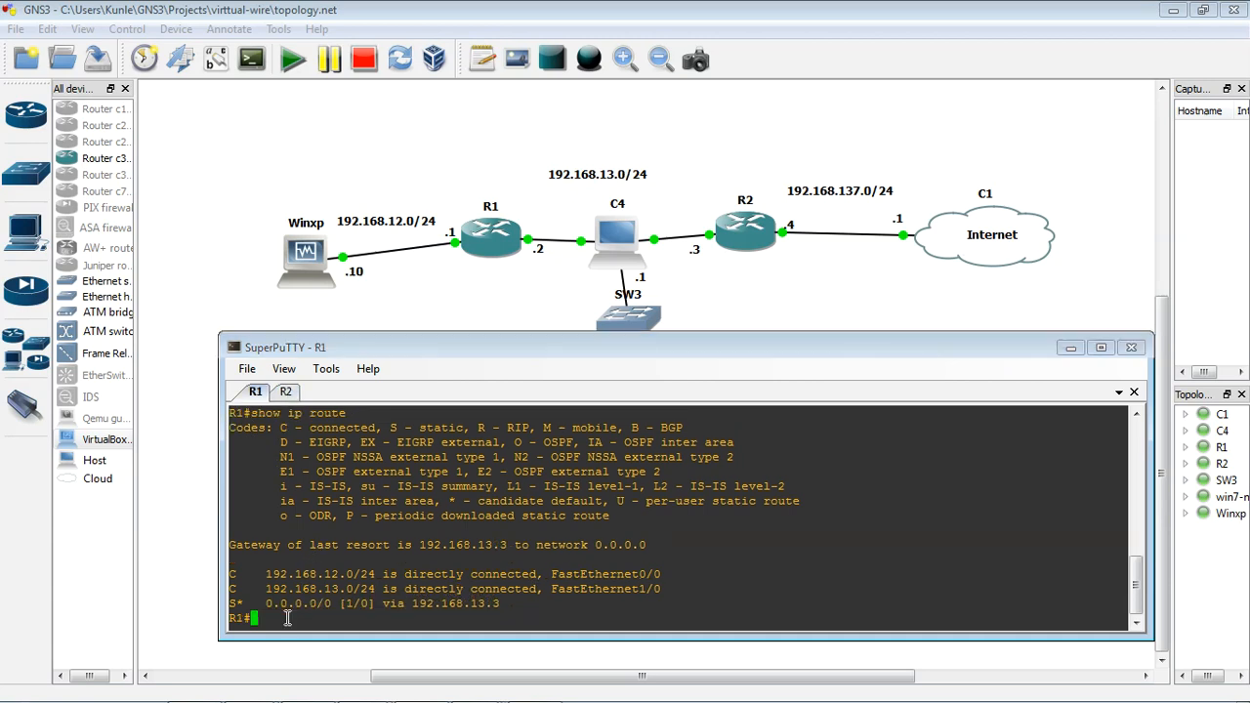
key(Up)
key(Return)
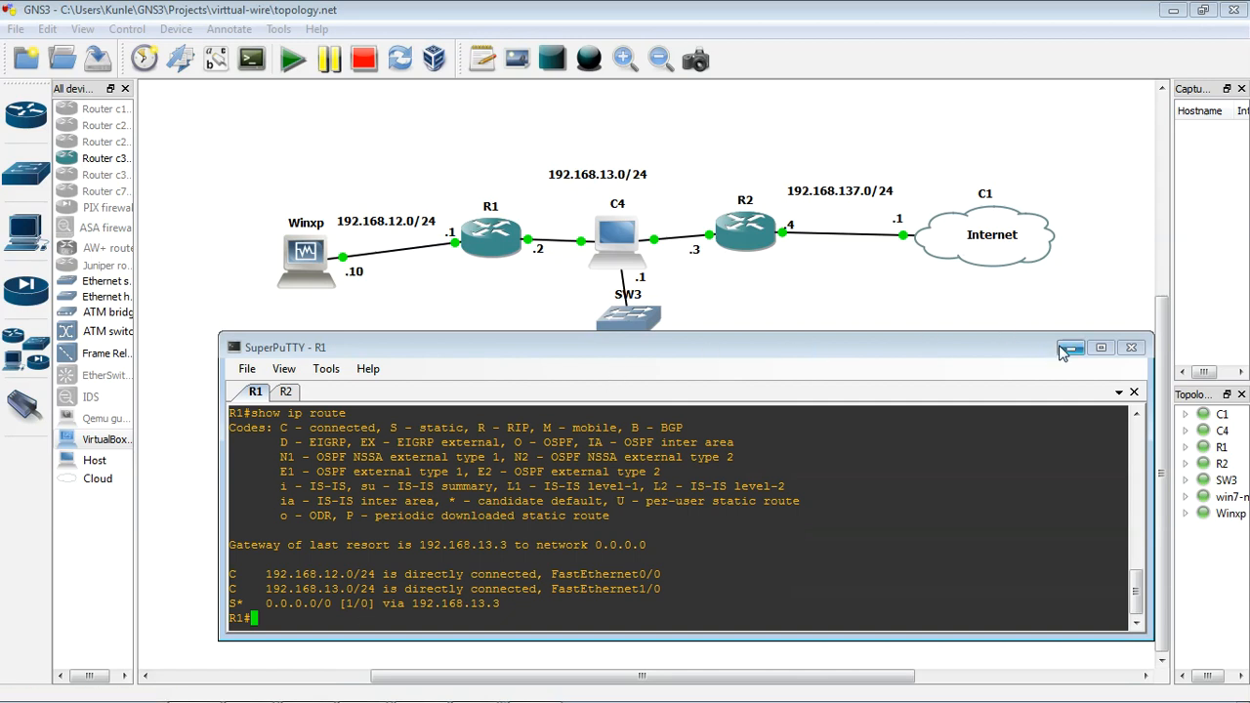
click(285, 391)
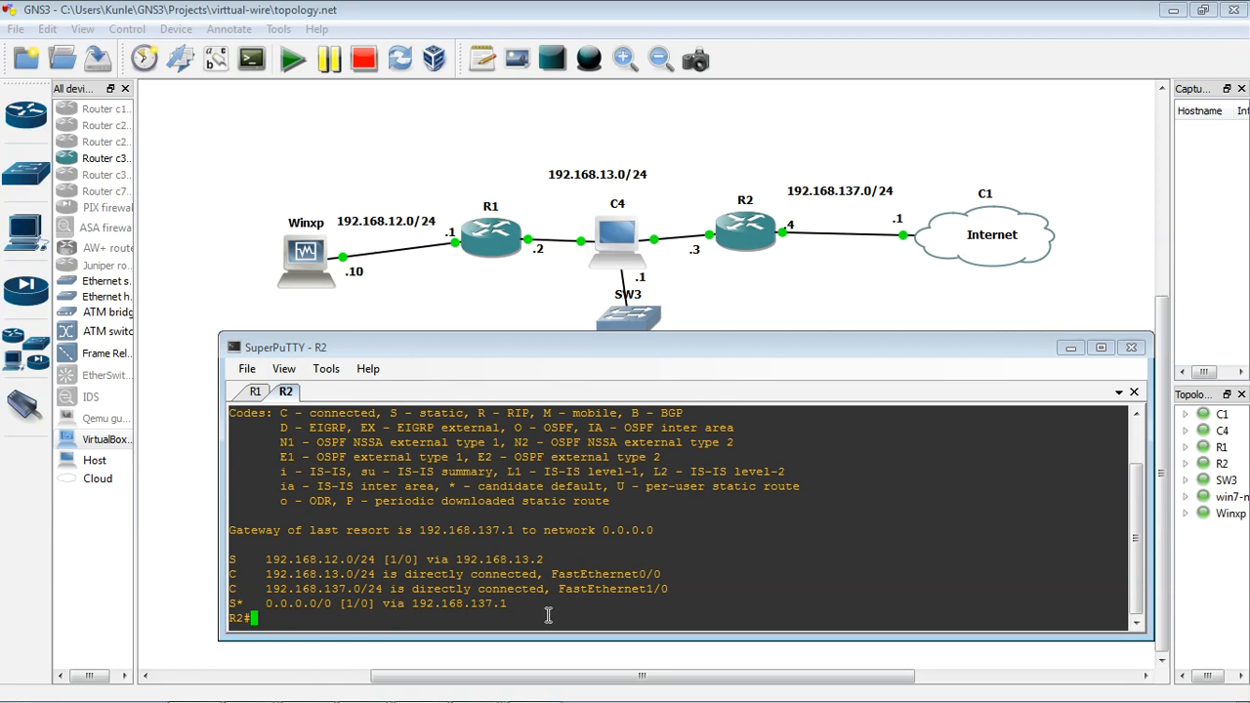
drag(721, 338, 697, 368)
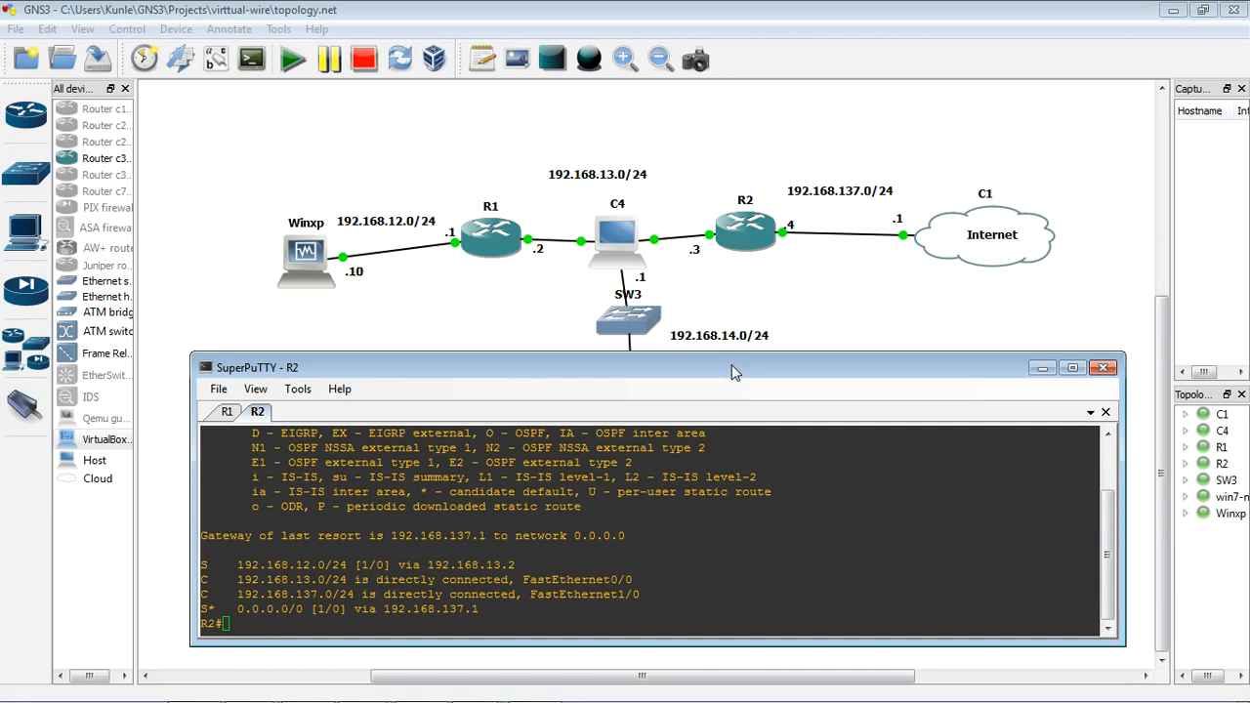
click(1043, 376)
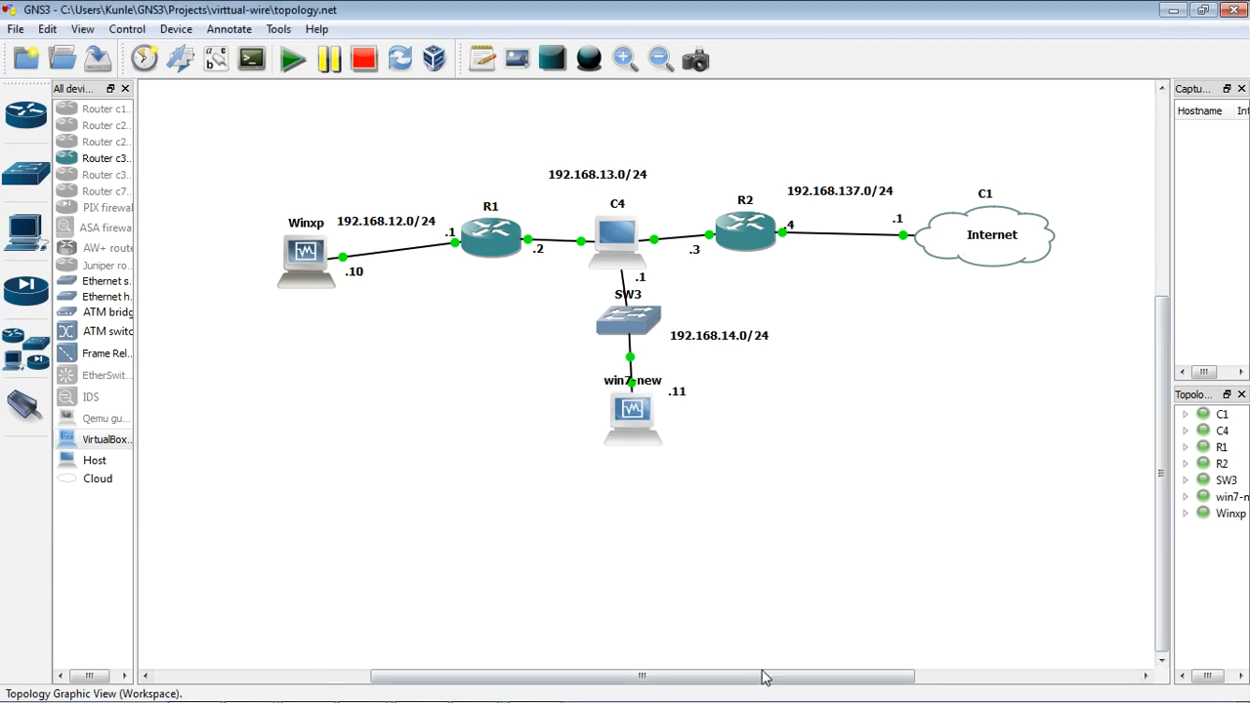
mouse_move(684, 701)
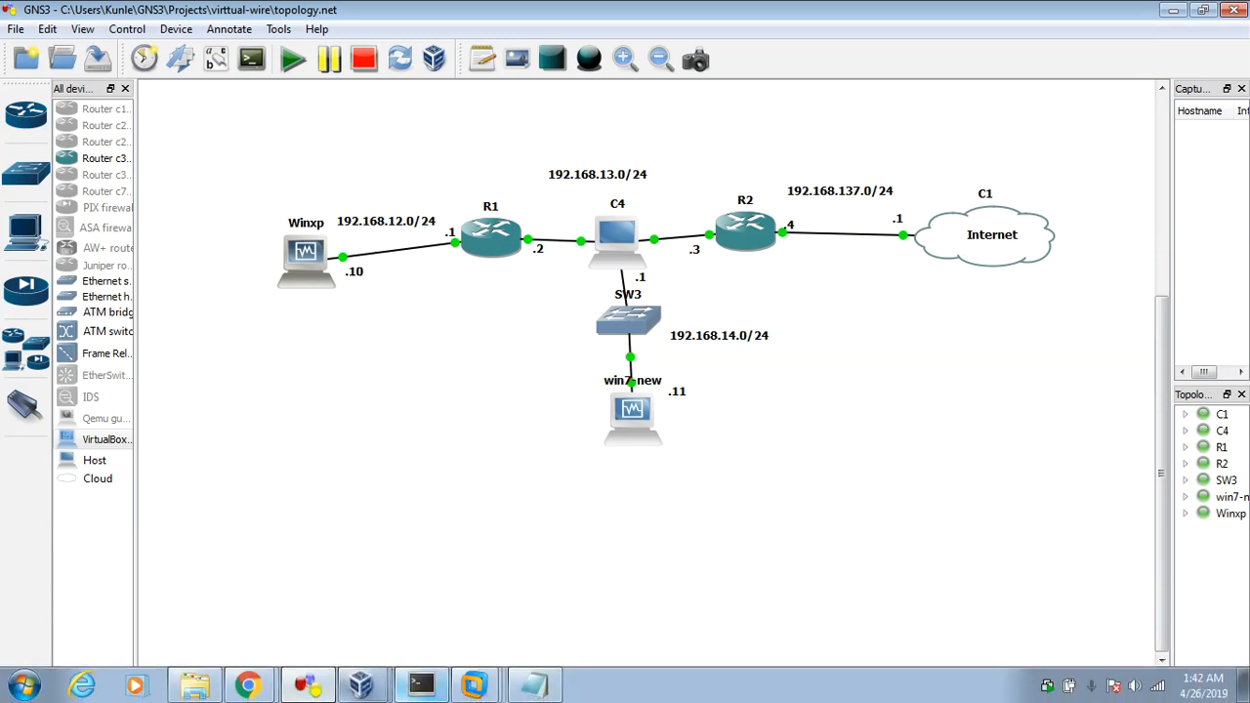
click(248, 685)
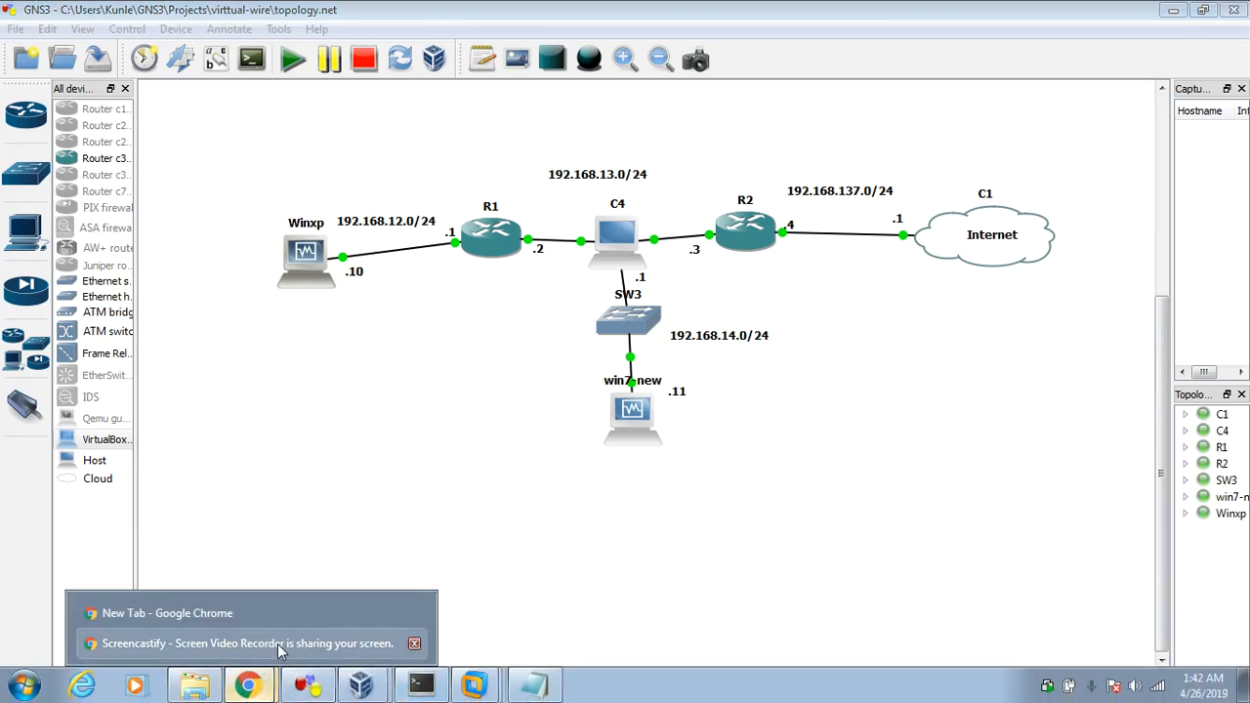